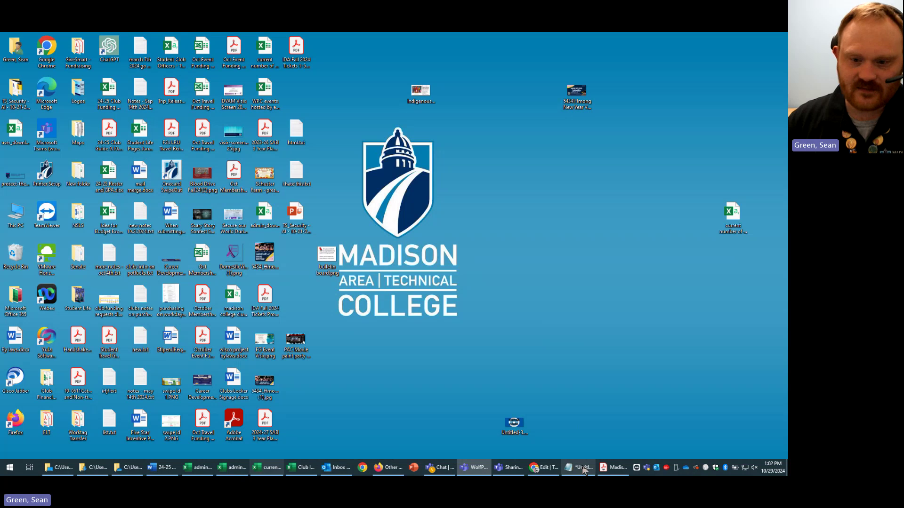
- Switch to Chrome's new tab and go to the WolfPack Connect Campus Hub home page
{"action": "left_click", "coordinate": [536, 468]}
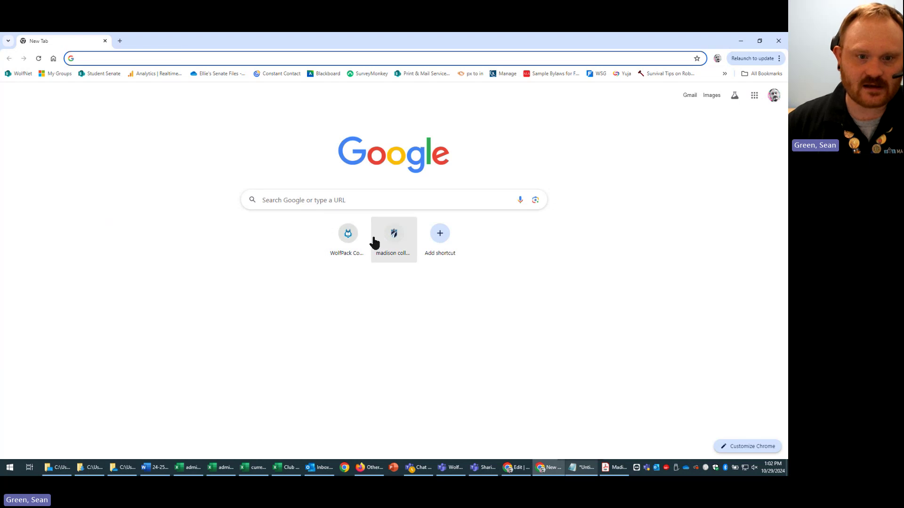
{"action": "left_click", "coordinate": [338, 245]}
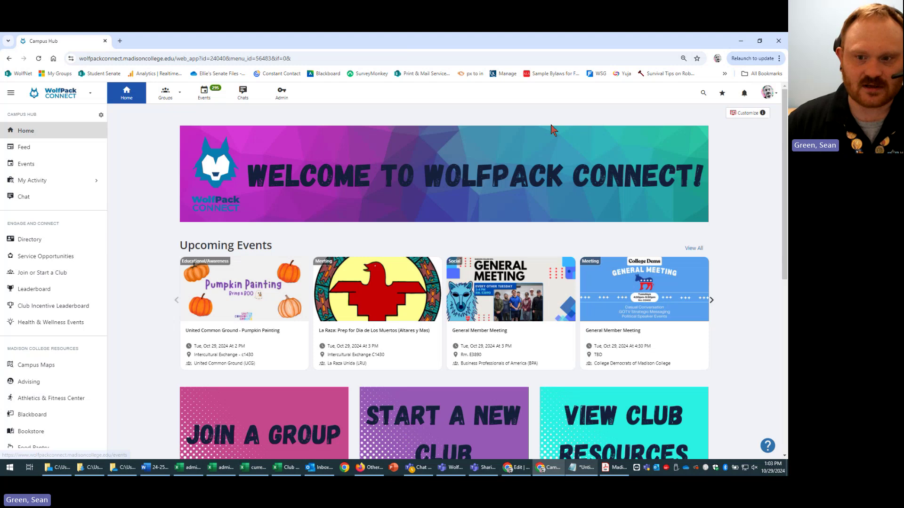
- Bring up the Groups list showing recent groups such as Test Group Club
{"action": "left_click", "coordinate": [466, 466]}
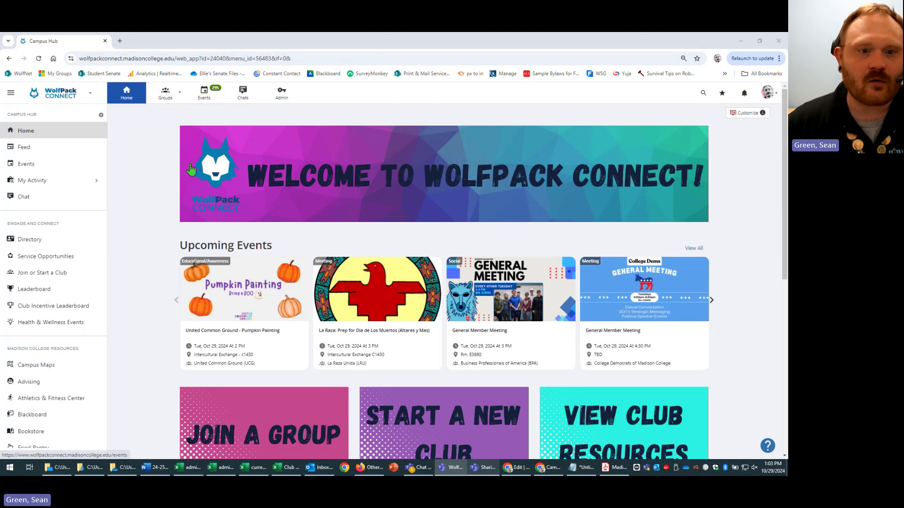
{"action": "left_click", "coordinate": [172, 96]}
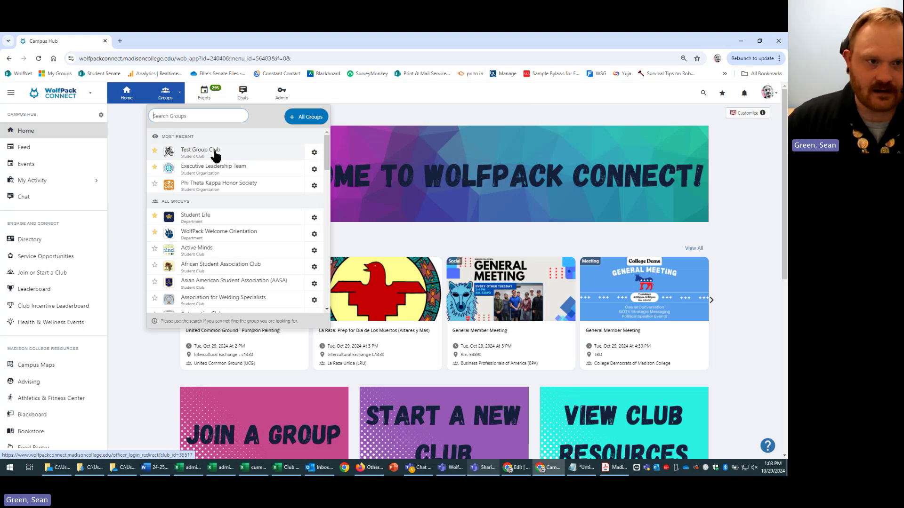
- Go to the Test Group Club dashboard and its Events page
{"action": "left_click", "coordinate": [215, 152]}
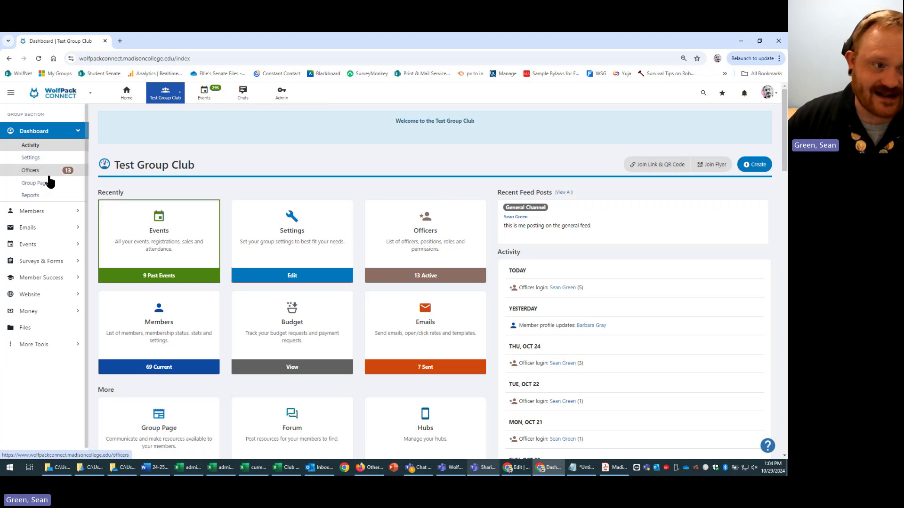
{"action": "left_click", "coordinate": [161, 238]}
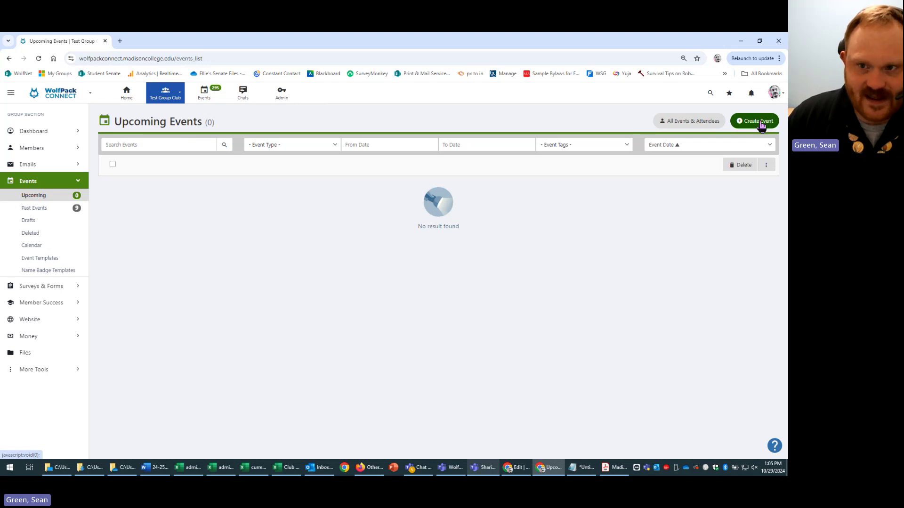
- Create a new event from the TGC Club Activity Event template
{"action": "left_click", "coordinate": [763, 122]}
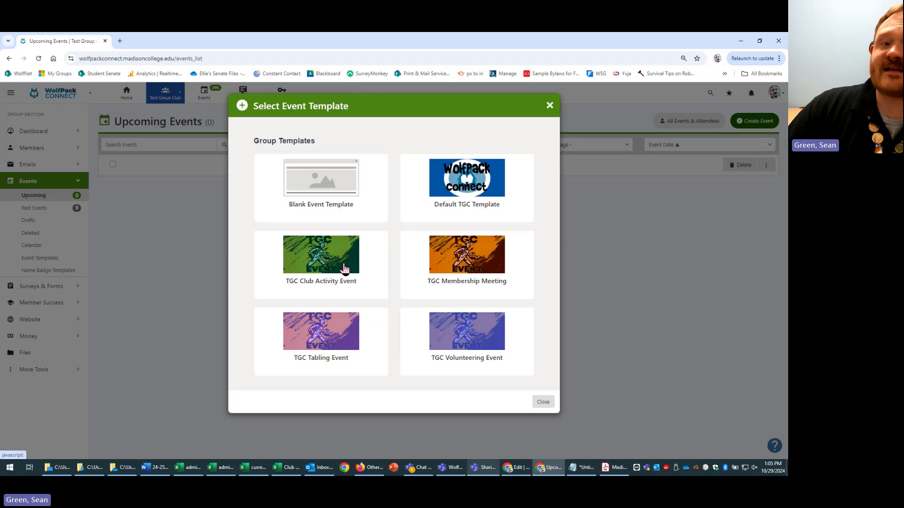
{"action": "left_click", "coordinate": [649, 135]}
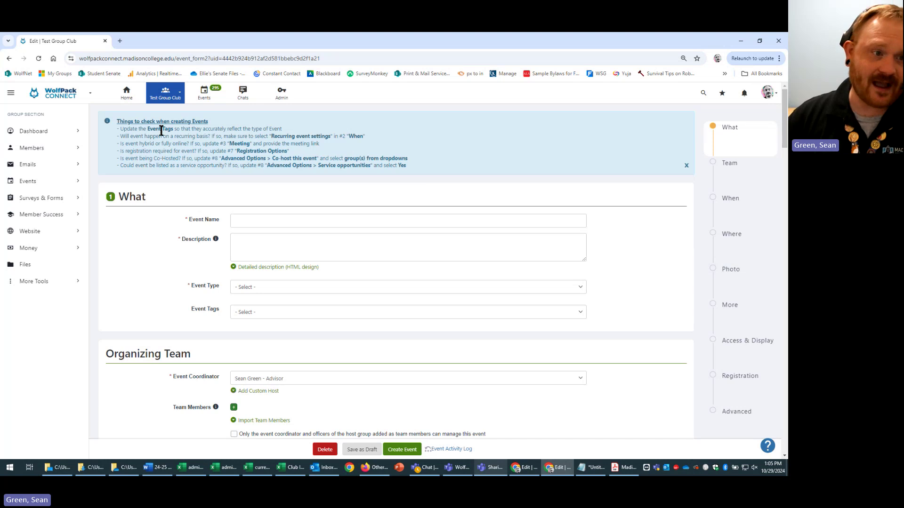
- Enter 'Test Event' as the event name
{"action": "left_click_drag", "start_coordinate": [117, 121], "coordinate": [439, 163]}
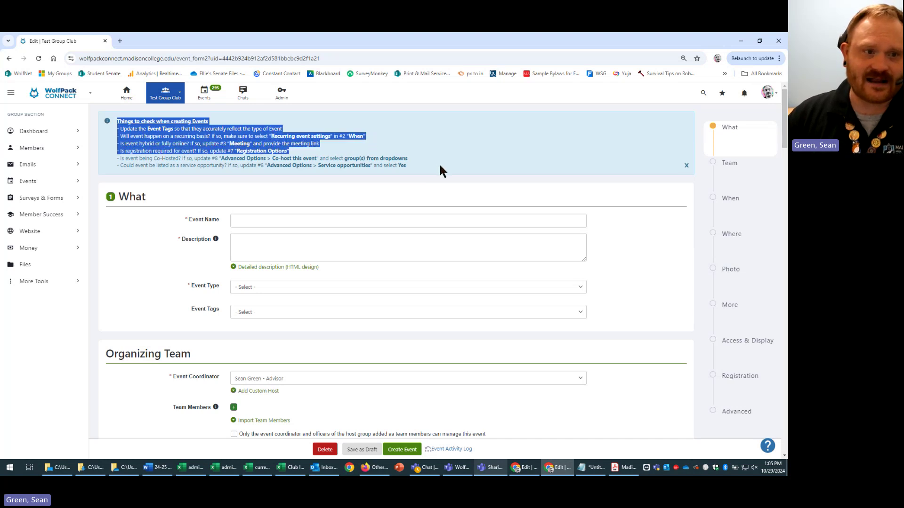
{"action": "left_click", "coordinate": [432, 175]}
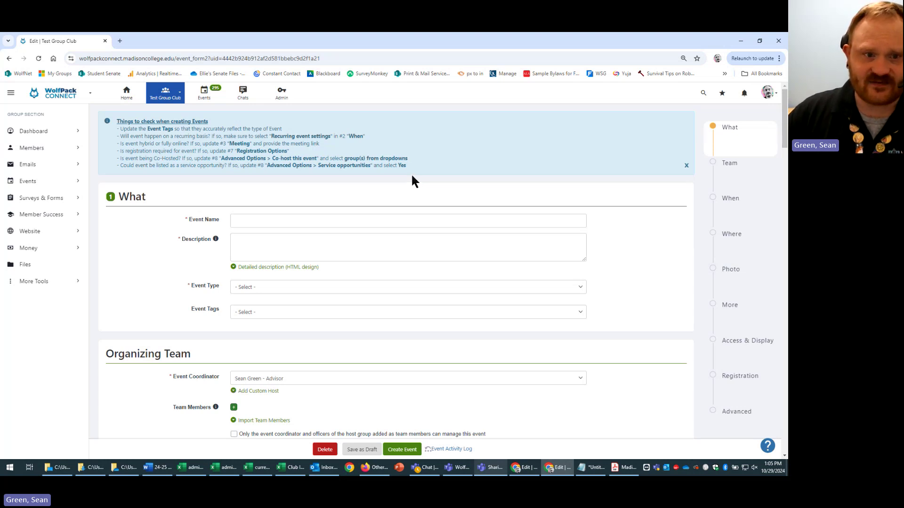
{"action": "left_click", "coordinate": [523, 226]}
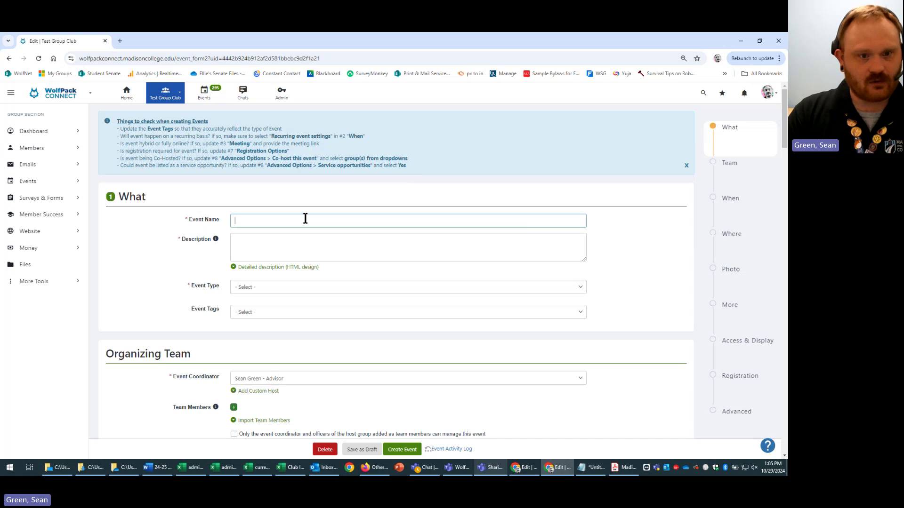
{"action": "type", "text": "Test "}
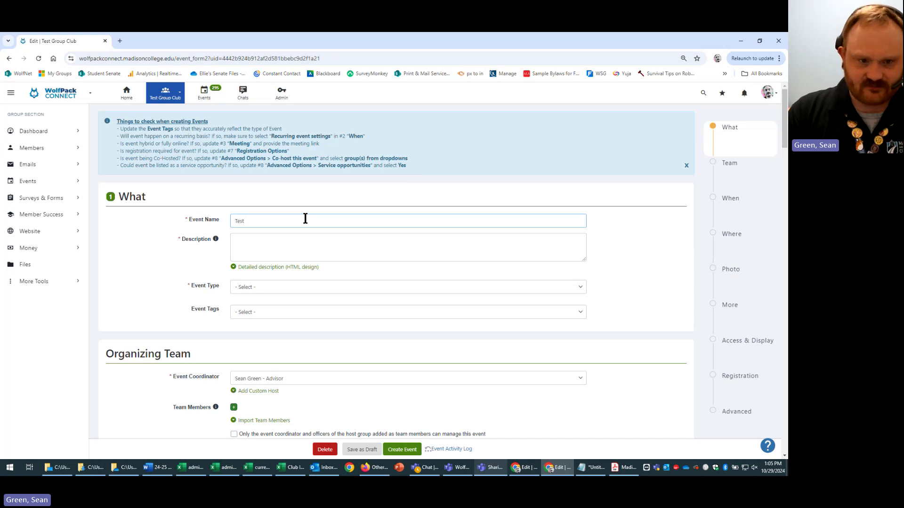
{"action": "type", "text": "Even"}
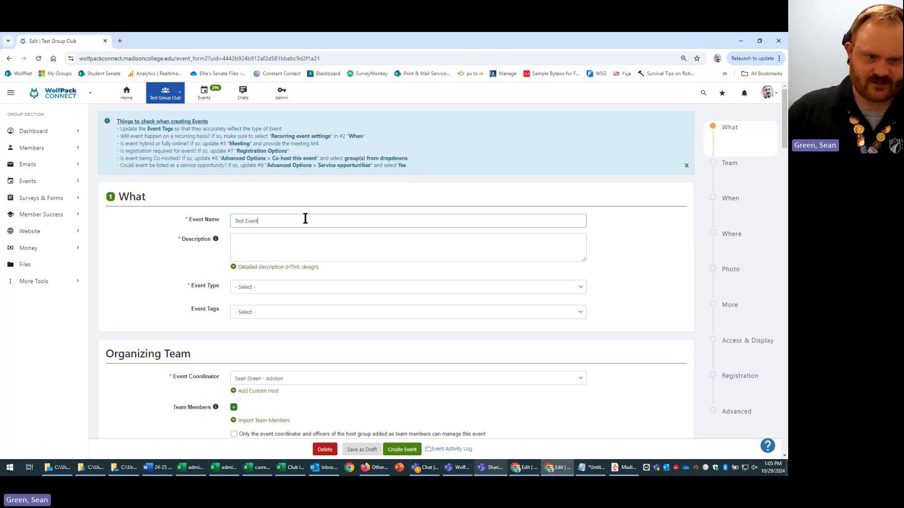
{"action": "type", "text": "t"}
- Add the description 'this is a test event', declining the Dock Manager update prompt
{"action": "left_click", "coordinate": [302, 237]}
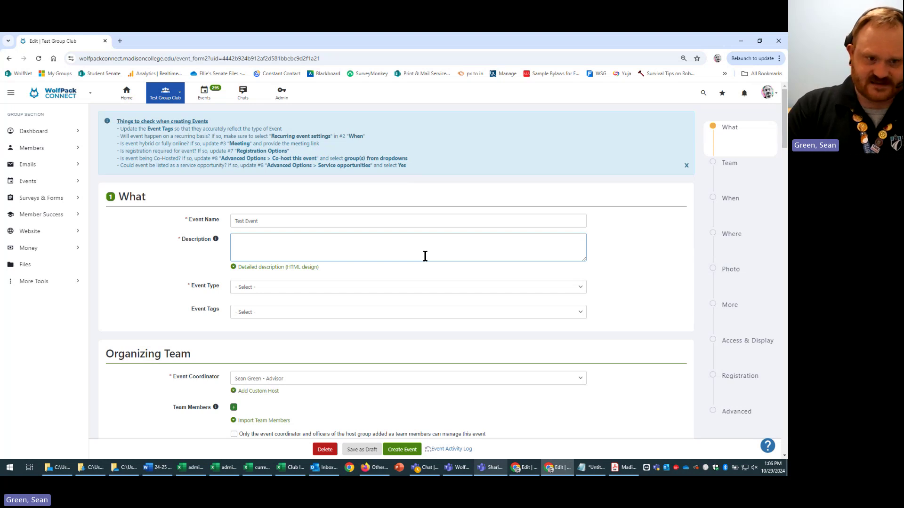
{"action": "type", "text": "this"}
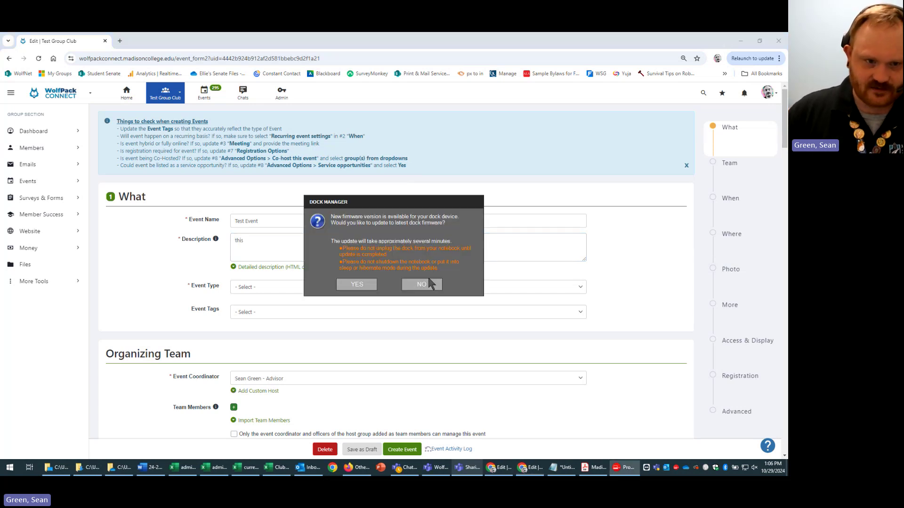
{"action": "left_click", "coordinate": [421, 285]}
{"action": "type", "text": "i"}
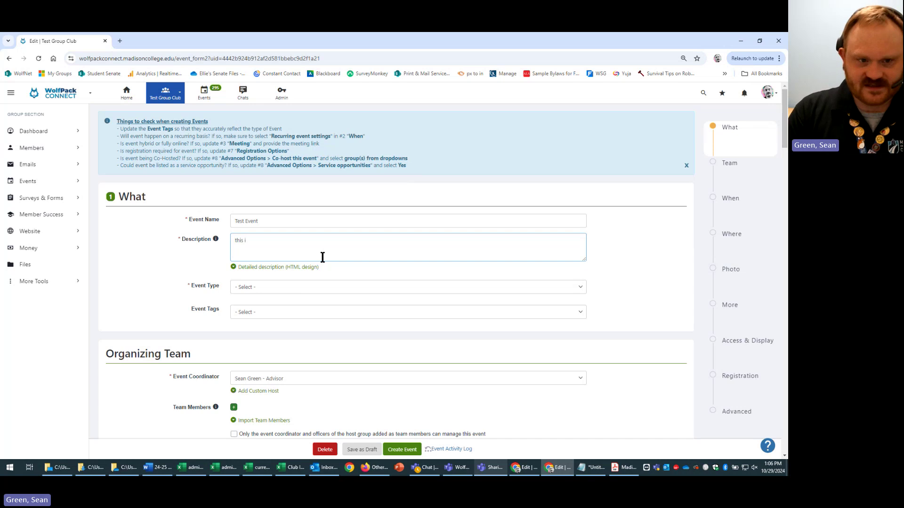
{"action": "type", "text": "s a test event"}
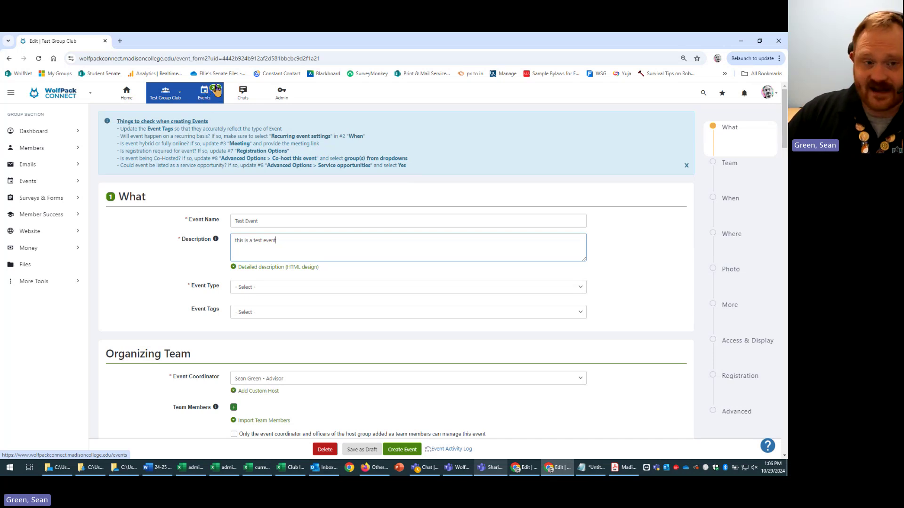
{"action": "left_click", "coordinate": [517, 294]}
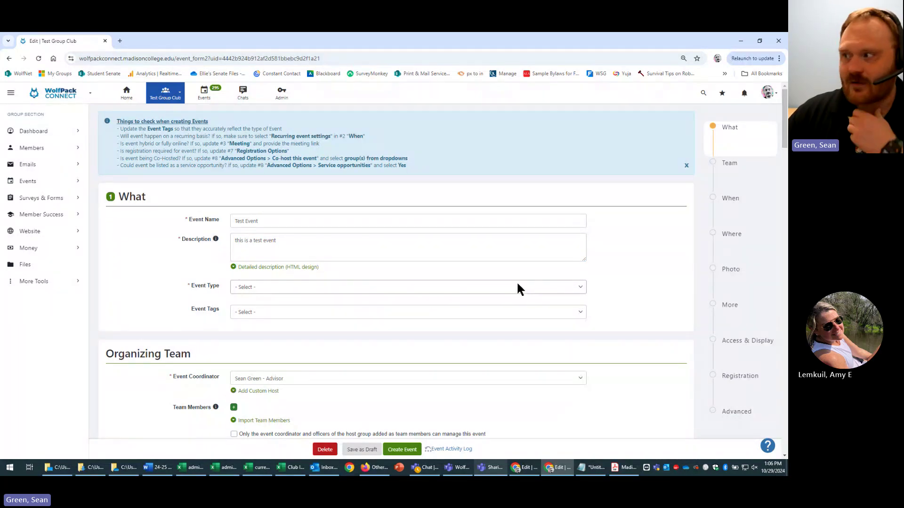
- Choose Social as the event type
{"action": "left_click", "coordinate": [519, 290]}
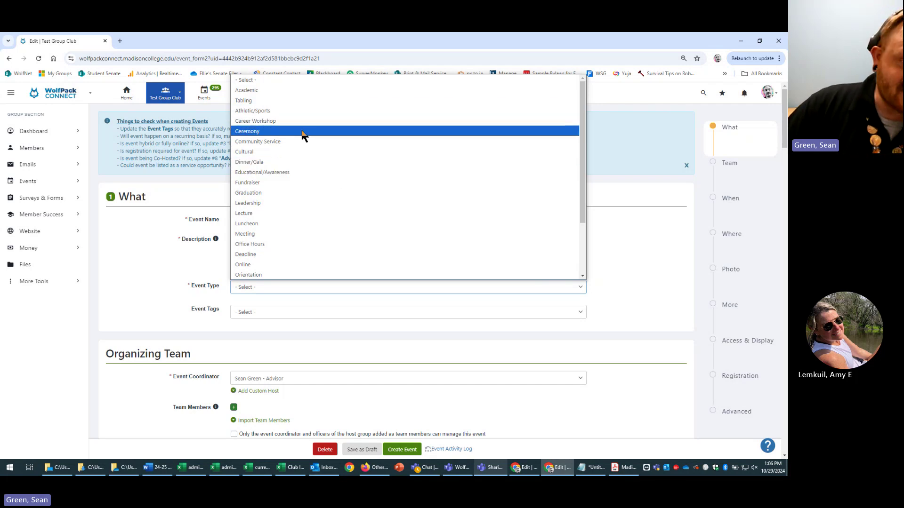
{"action": "scroll", "coordinate": [320, 249], "scroll_direction": "down", "scroll_amount": 3}
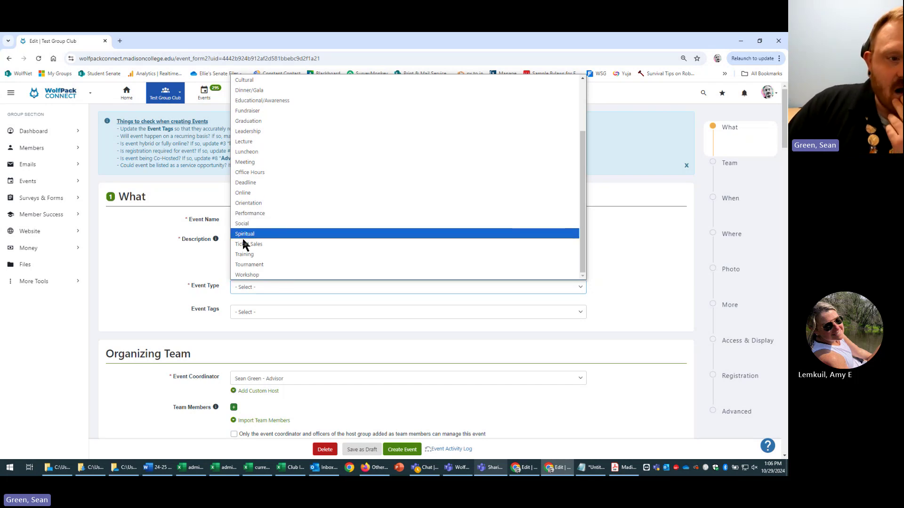
{"action": "left_click", "coordinate": [314, 224]}
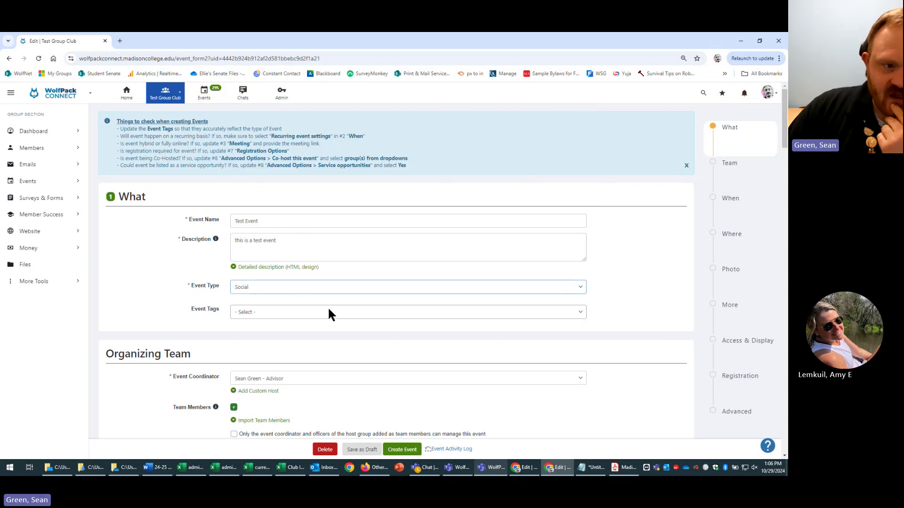
{"action": "triple_click", "coordinate": [204, 309]}
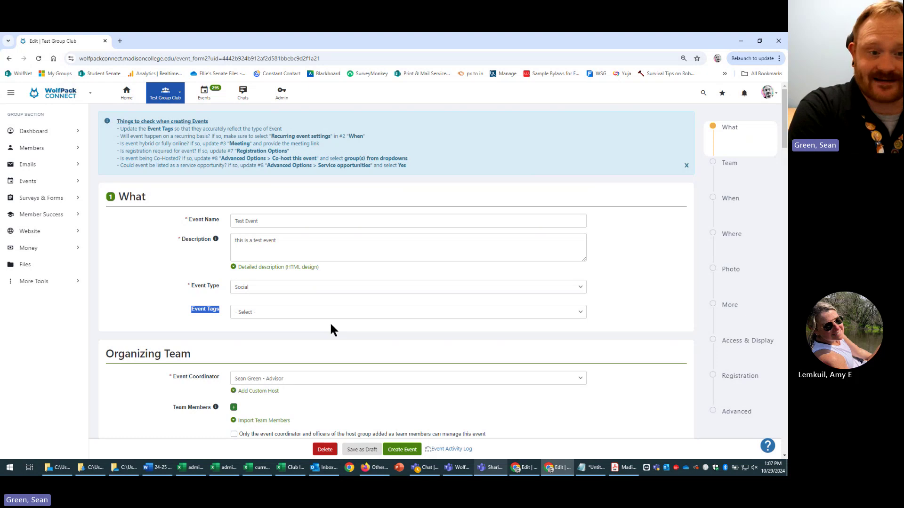
- Add the event tags External Event, Family Friendly, Leadership and Truax Campus
{"action": "left_click", "coordinate": [347, 313]}
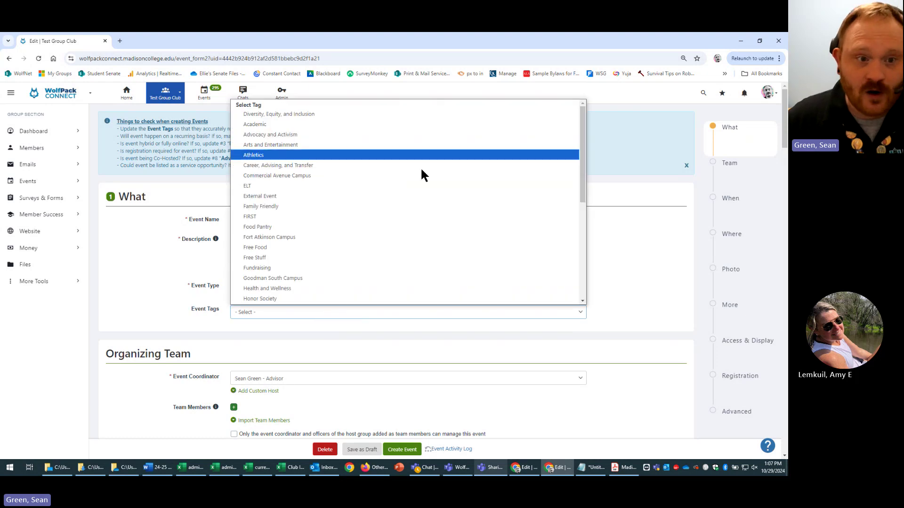
{"action": "scroll", "coordinate": [424, 247], "scroll_direction": "down", "scroll_amount": 5}
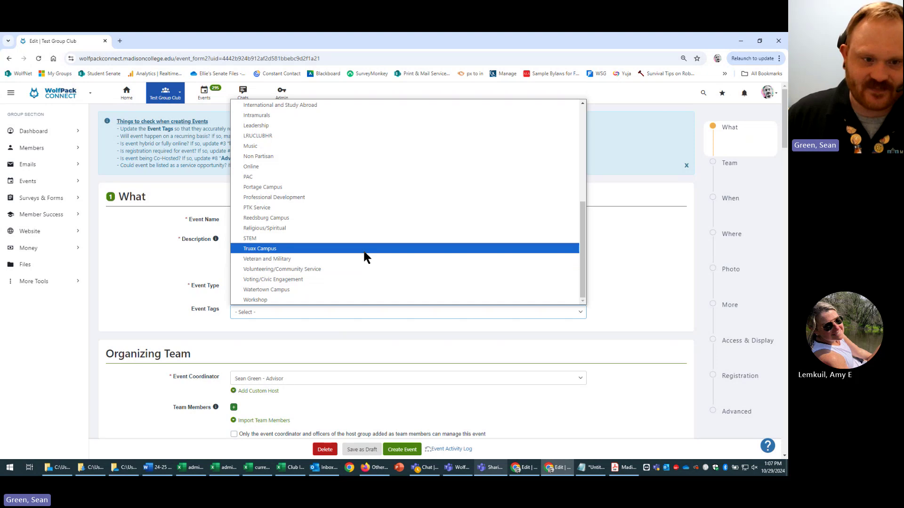
{"action": "left_click", "coordinate": [363, 250]}
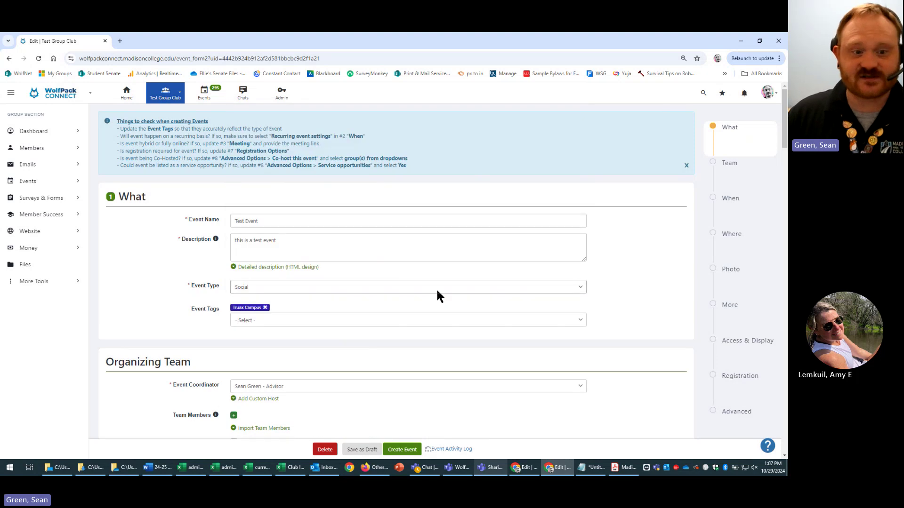
{"action": "left_click", "coordinate": [443, 318]}
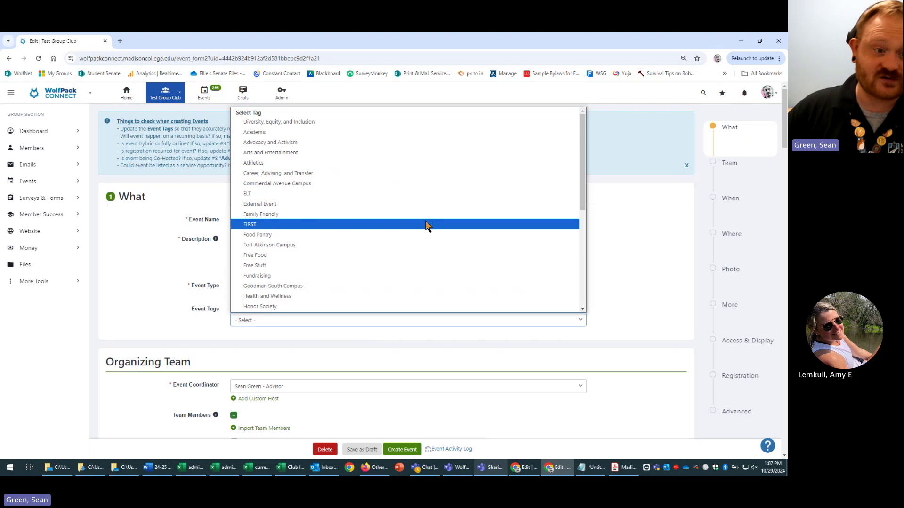
{"action": "left_click", "coordinate": [432, 214]}
{"action": "left_click", "coordinate": [424, 319]}
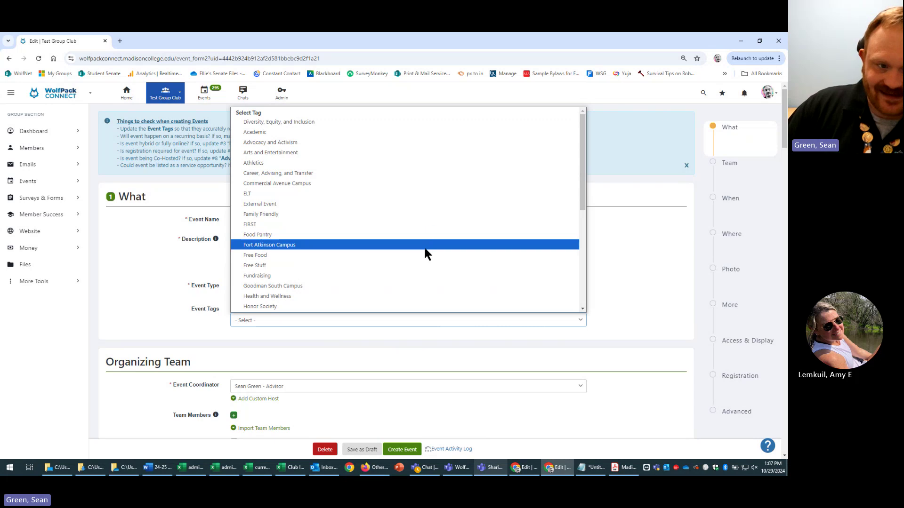
{"action": "scroll", "coordinate": [421, 280], "scroll_direction": "down", "scroll_amount": 3}
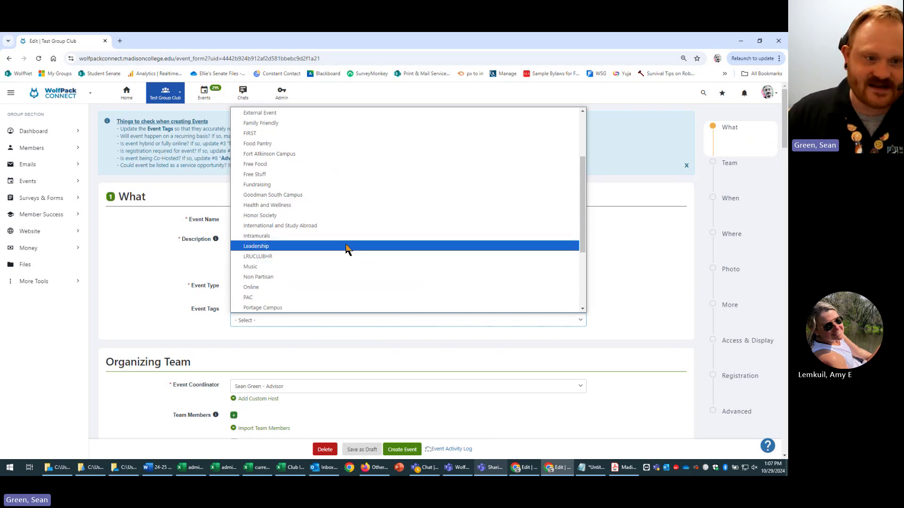
{"action": "left_click", "coordinate": [347, 246]}
{"action": "left_click", "coordinate": [421, 321]}
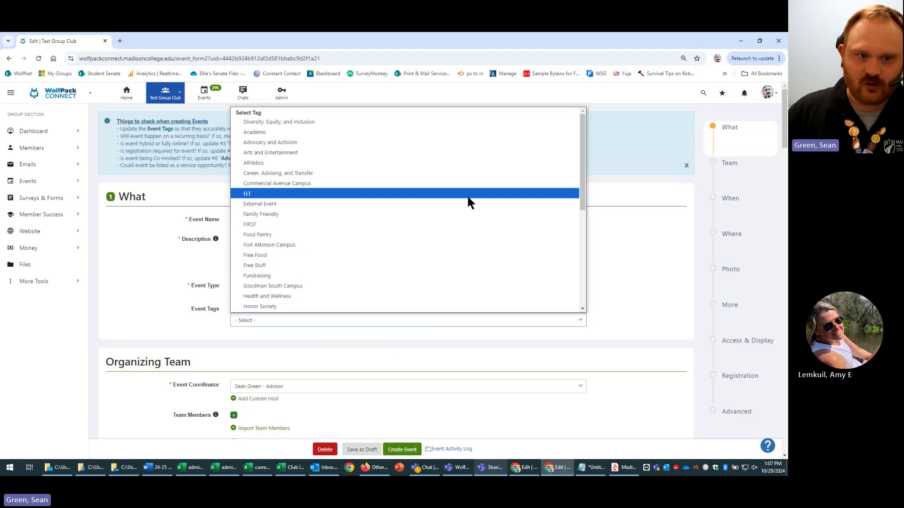
{"action": "left_click", "coordinate": [482, 204]}
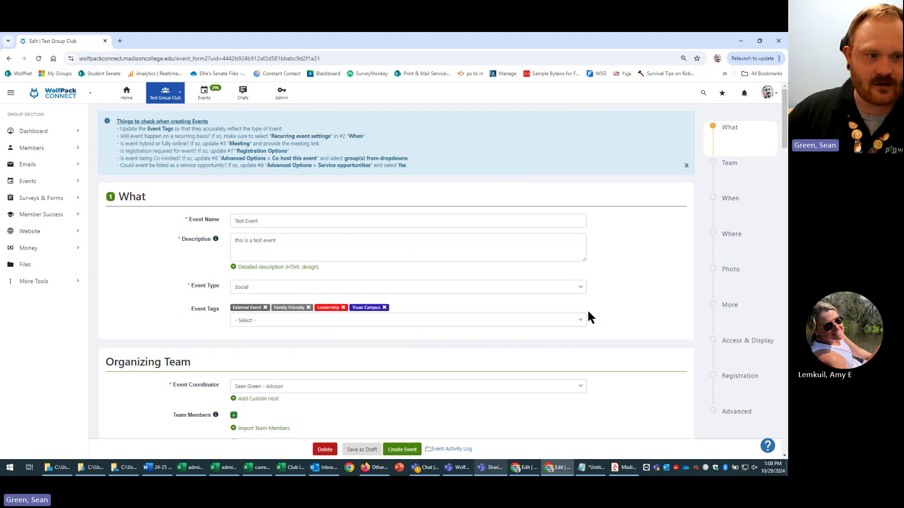
- Add a custom host named 'Test Group Club' with the club's contact e-mail address
{"action": "left_click_drag", "start_coordinate": [203, 195], "coordinate": [97, 200]}
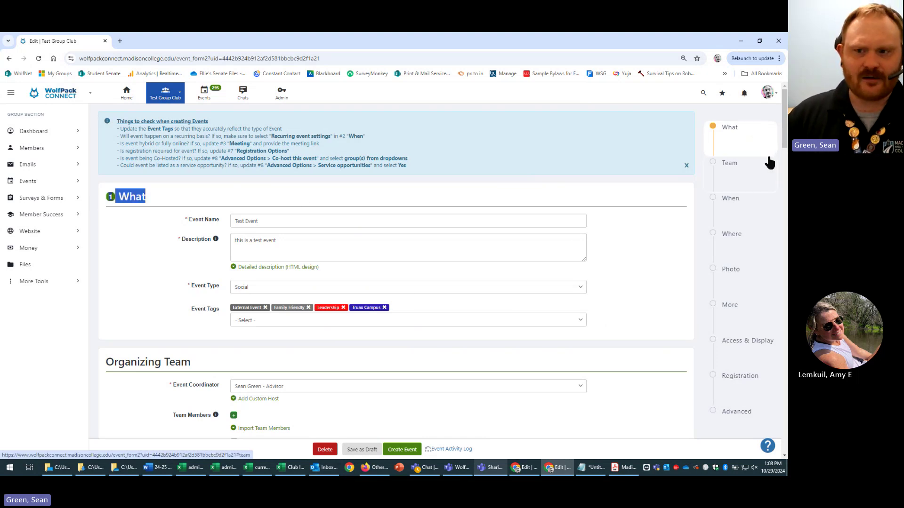
{"action": "left_click", "coordinate": [165, 196]}
{"action": "left_click_drag", "start_coordinate": [116, 197], "coordinate": [201, 194]}
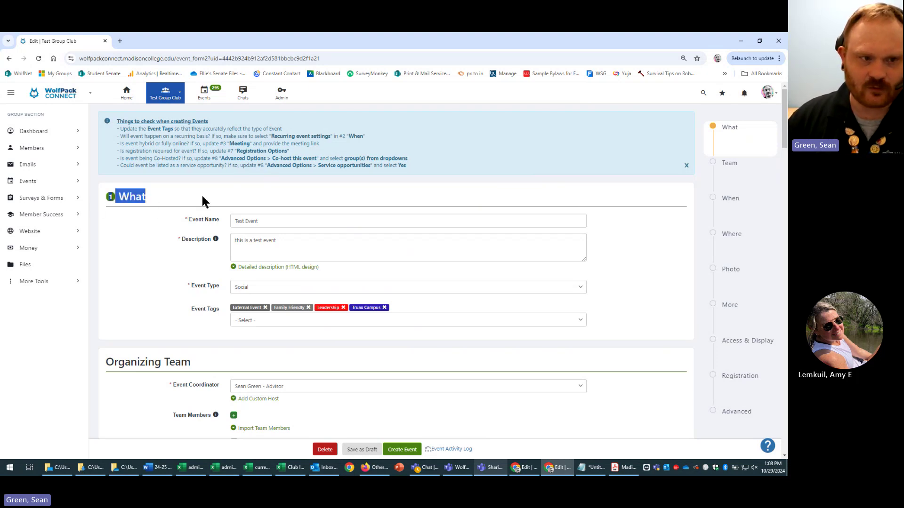
{"action": "left_click", "coordinate": [208, 195]}
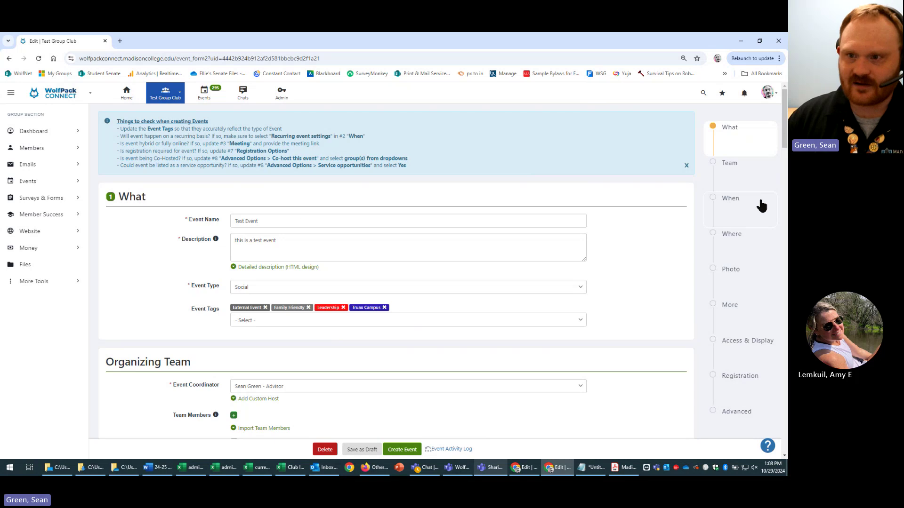
{"action": "scroll", "coordinate": [125, 166], "scroll_direction": "down", "scroll_amount": 1}
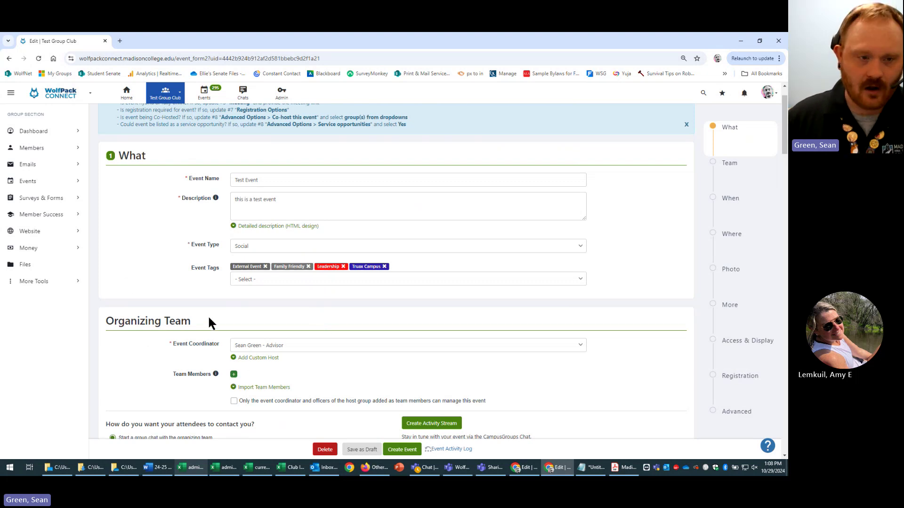
{"action": "scroll", "coordinate": [164, 349], "scroll_direction": "down", "scroll_amount": 2}
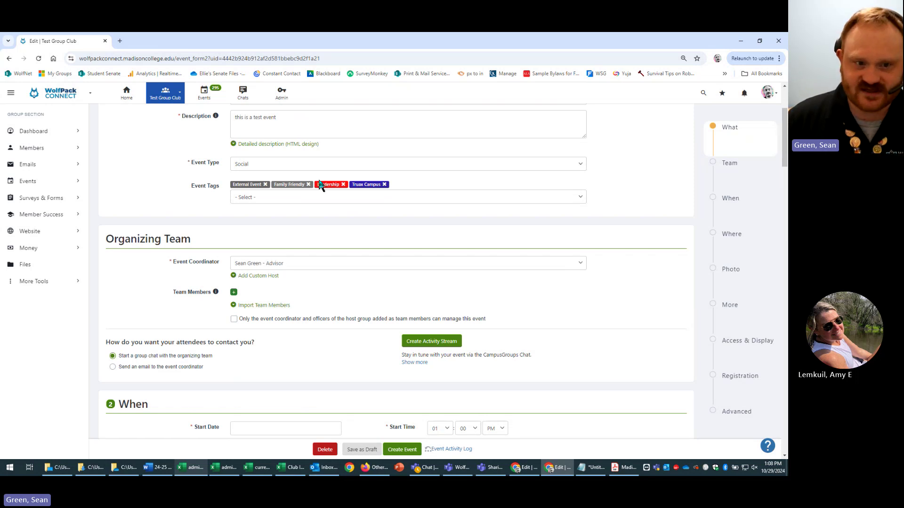
{"action": "left_click", "coordinate": [260, 276]}
{"action": "left_click", "coordinate": [343, 292]}
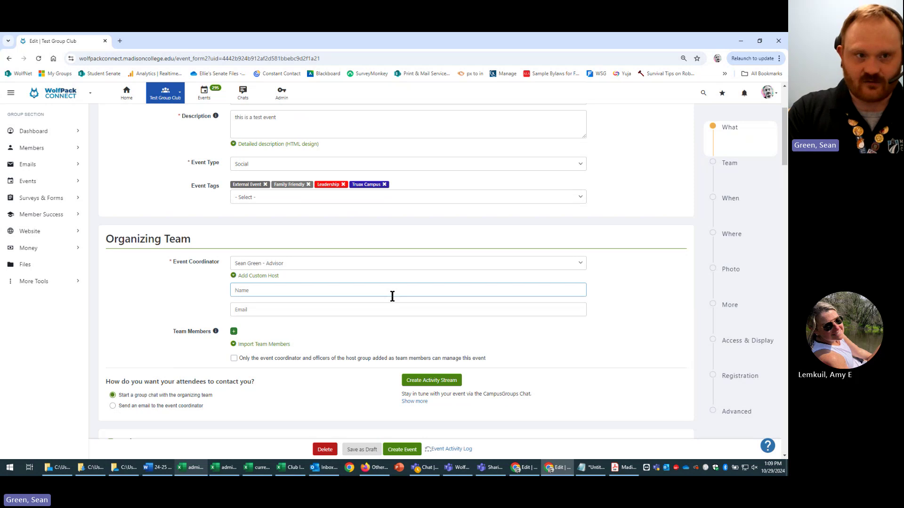
{"action": "type", "text": "Test G"}
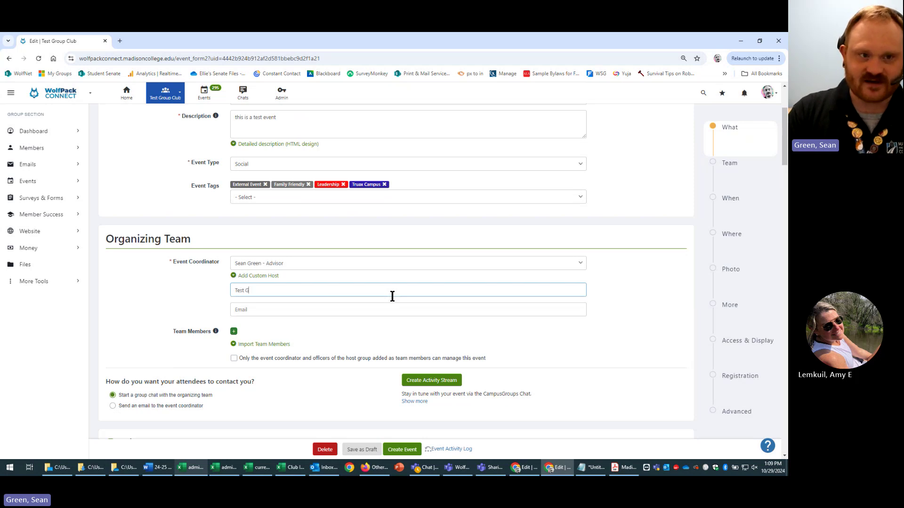
{"action": "type", "text": "roup Club"}
{"action": "key", "text": "Tab"}
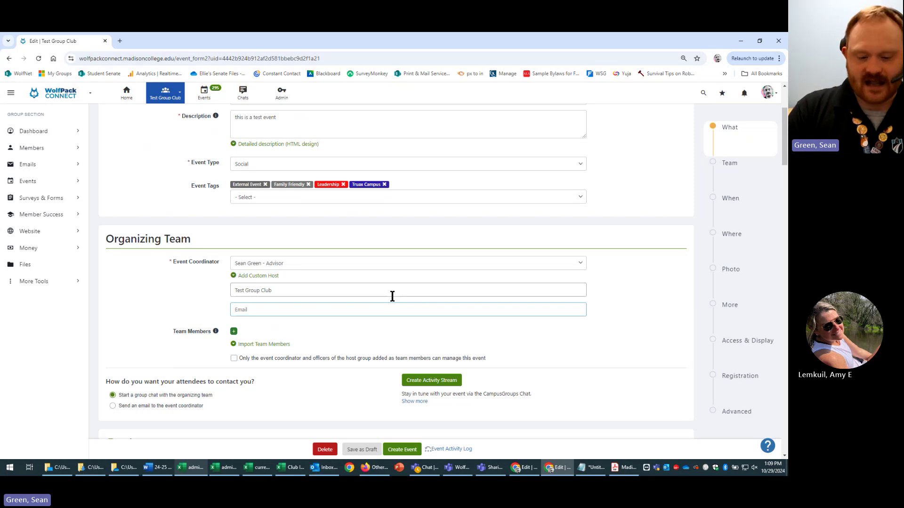
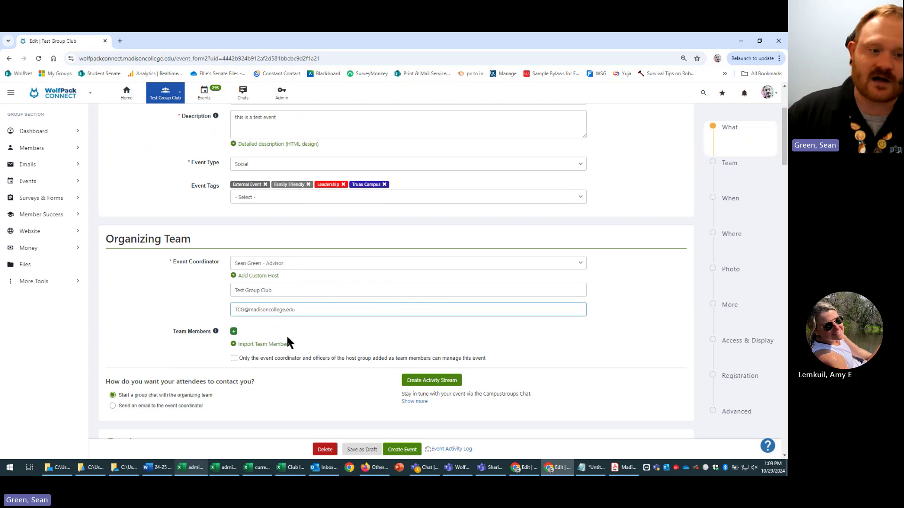
{"action": "left_click_drag", "start_coordinate": [176, 328], "coordinate": [215, 341]}
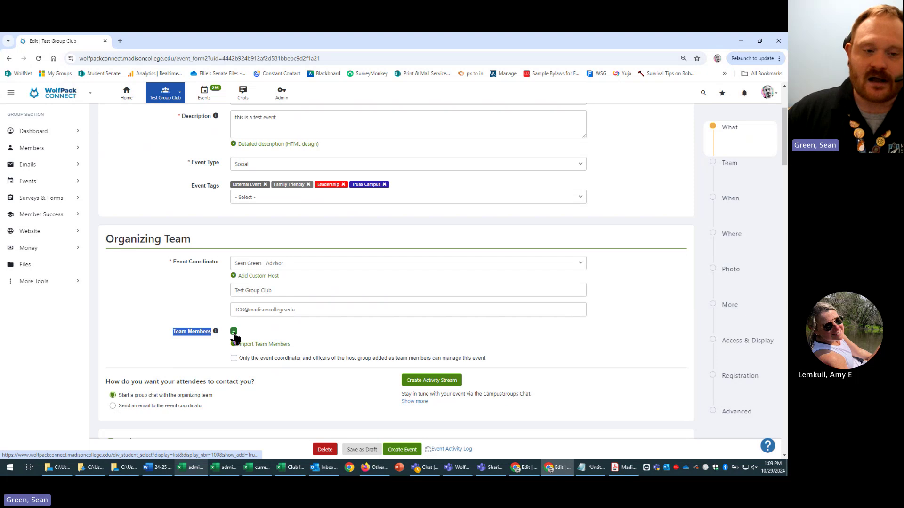
- Search for the advisor and add the staff and student results as team members
{"action": "left_click", "coordinate": [233, 331]}
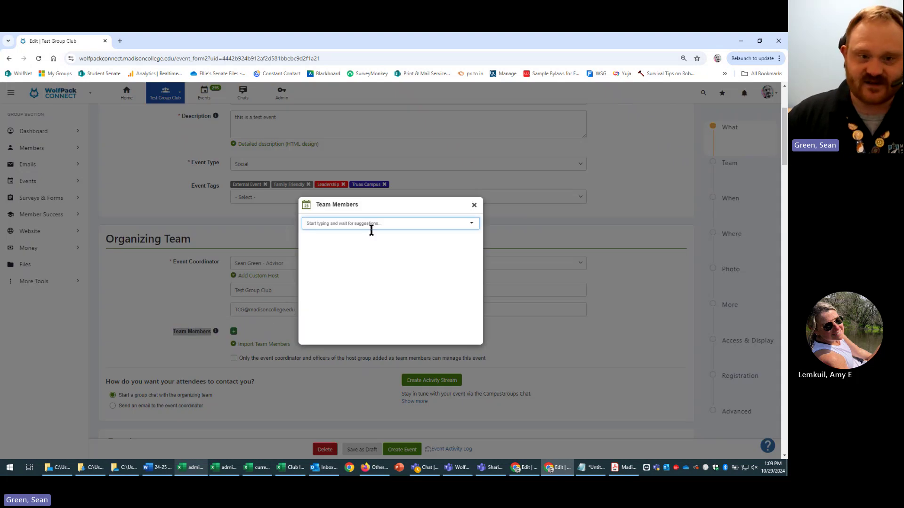
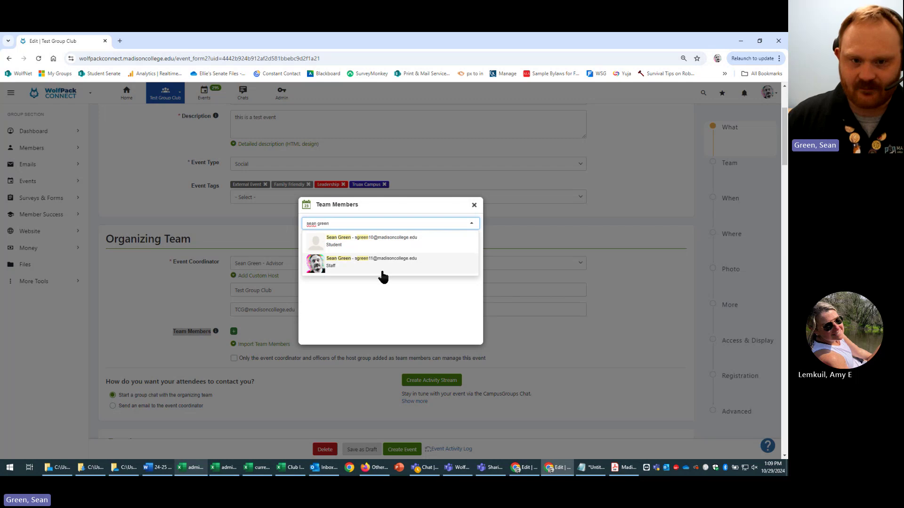
{"action": "left_click", "coordinate": [404, 264]}
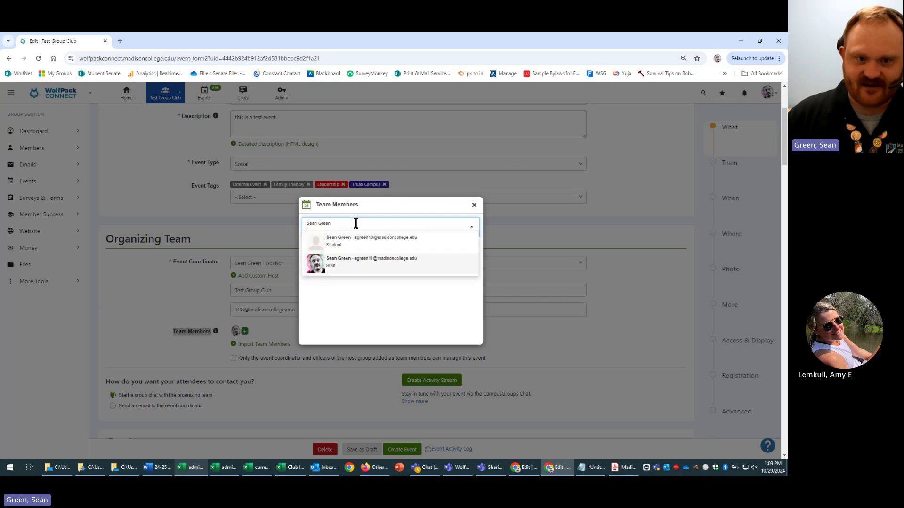
{"action": "left_click", "coordinate": [404, 244]}
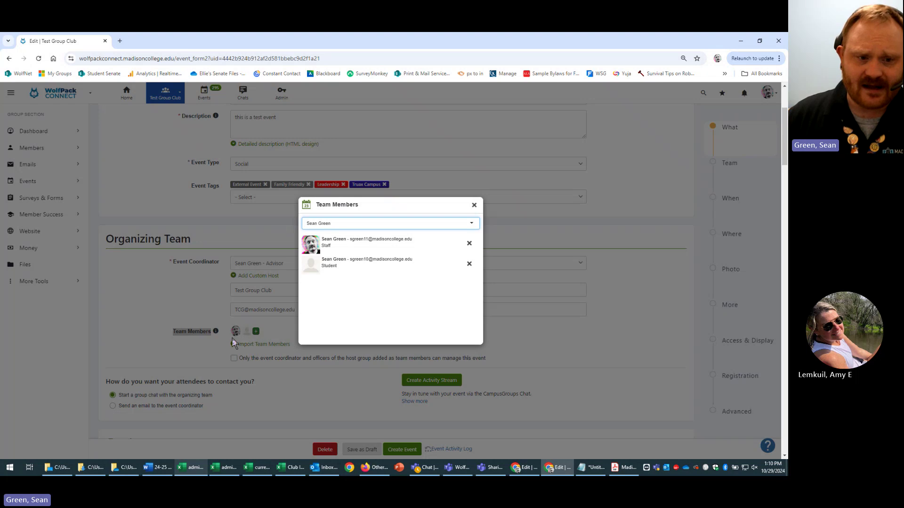
- Add another staff member and another student to the team, then close the members list
{"action": "left_click", "coordinate": [347, 225]}
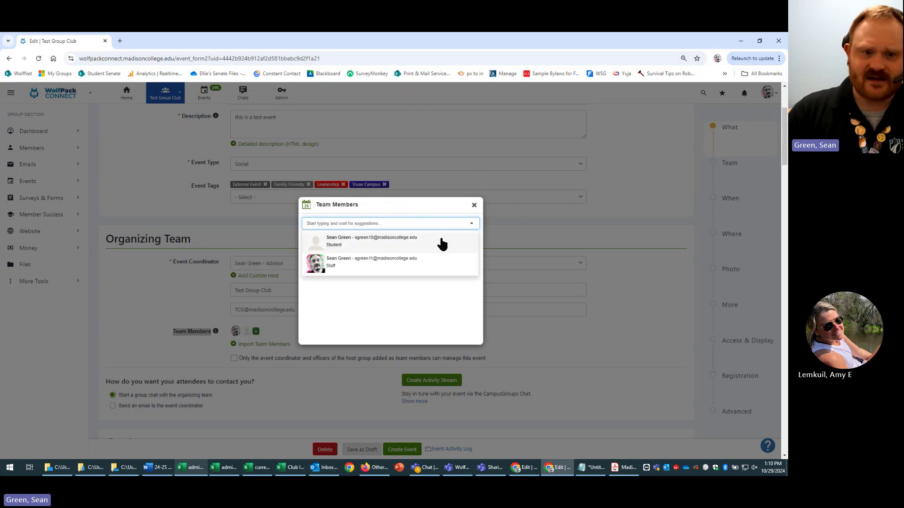
{"action": "type", "text": "ellie"}
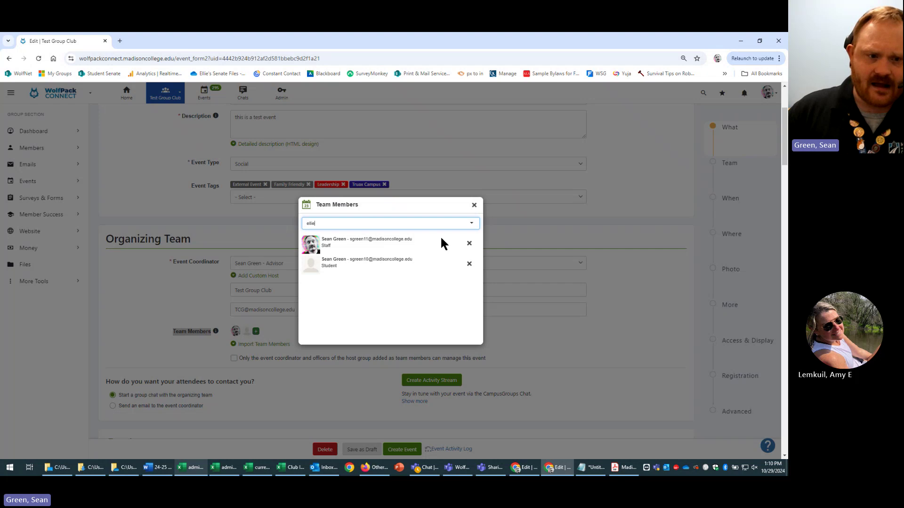
{"action": "left_click", "coordinate": [376, 240]}
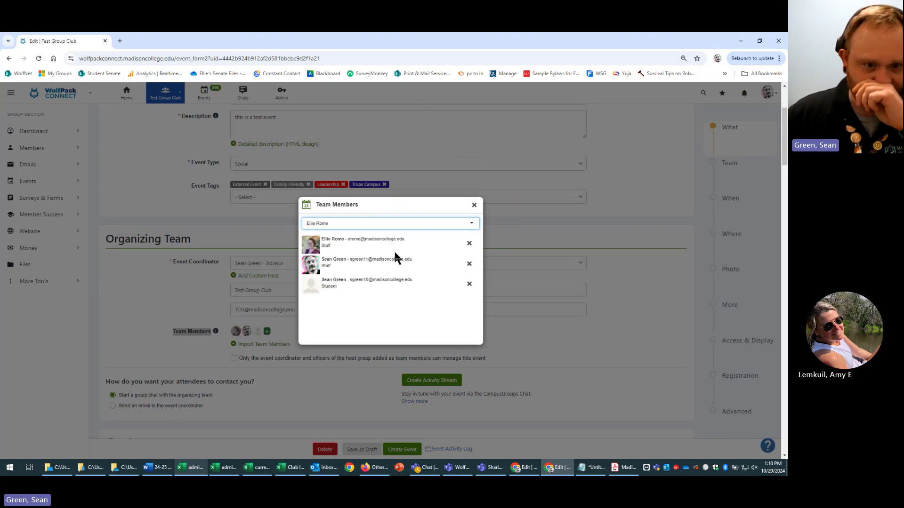
{"action": "left_click", "coordinate": [356, 226]}
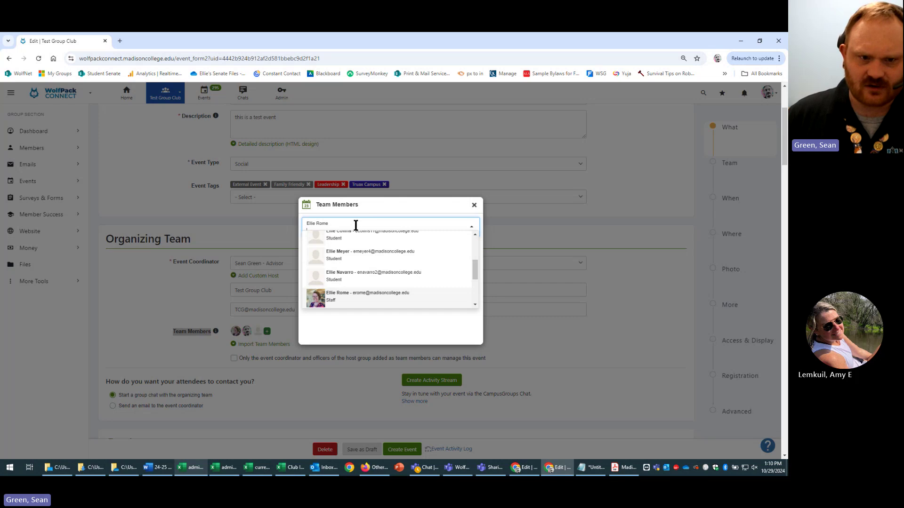
{"action": "left_click_drag", "start_coordinate": [474, 272], "coordinate": [475, 234]}
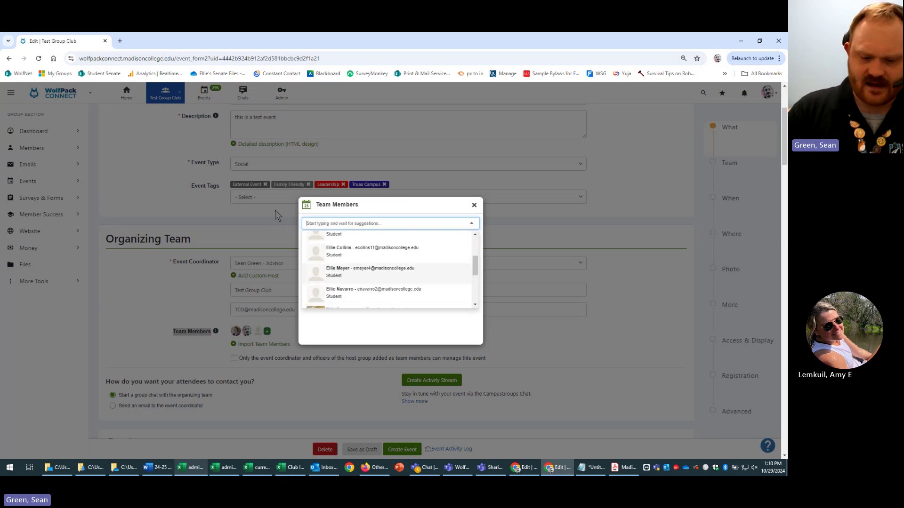
{"action": "type", "text": "kodiak"}
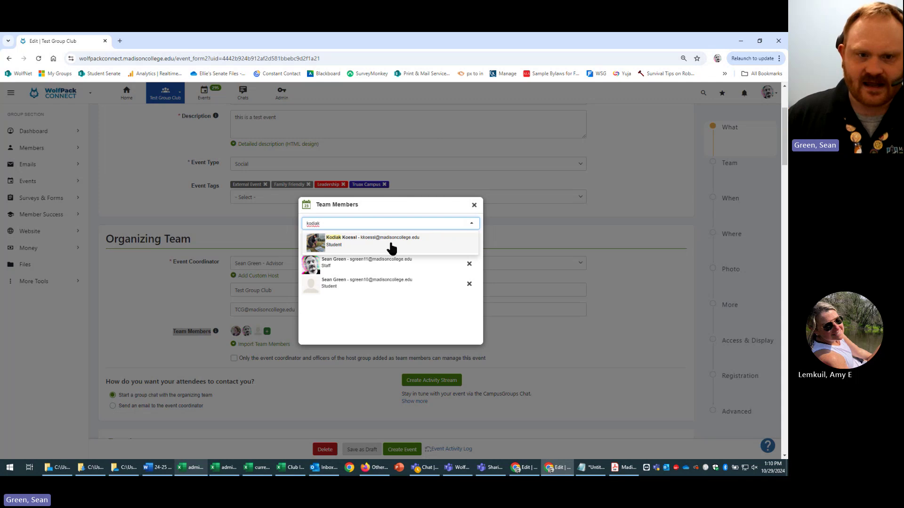
{"action": "left_click", "coordinate": [392, 248]}
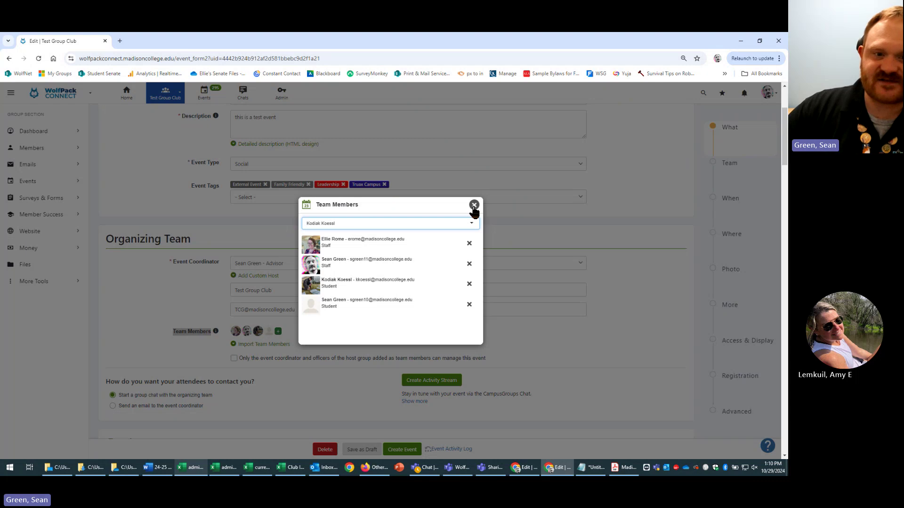
{"action": "left_click", "coordinate": [474, 207]}
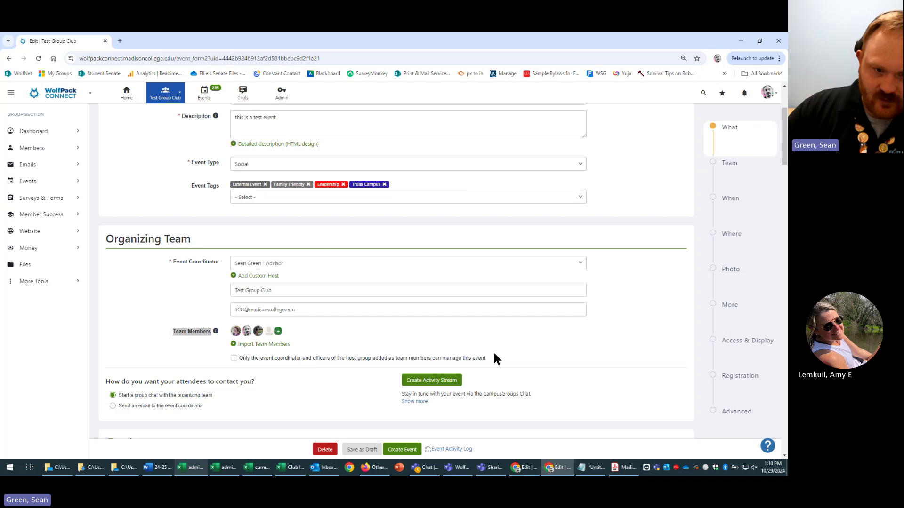
{"action": "left_click_drag", "start_coordinate": [485, 358], "coordinate": [273, 358]}
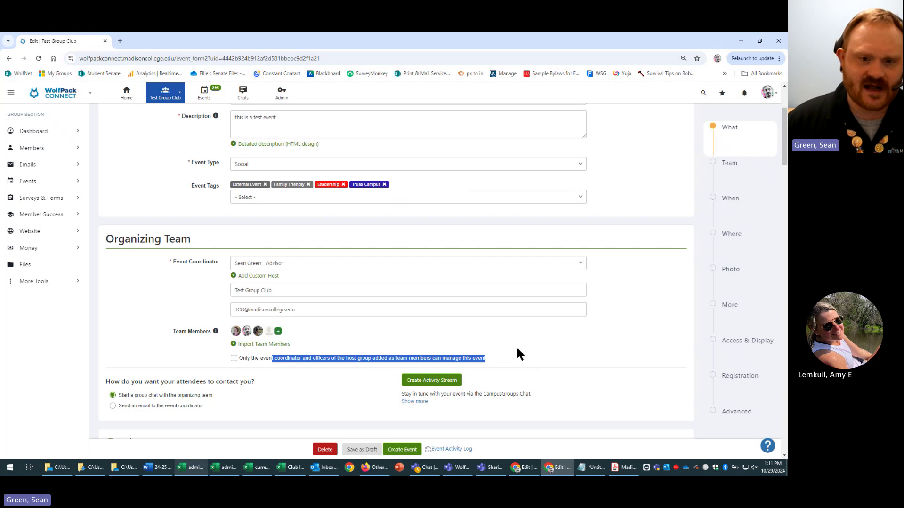
{"action": "left_click", "coordinate": [529, 365]}
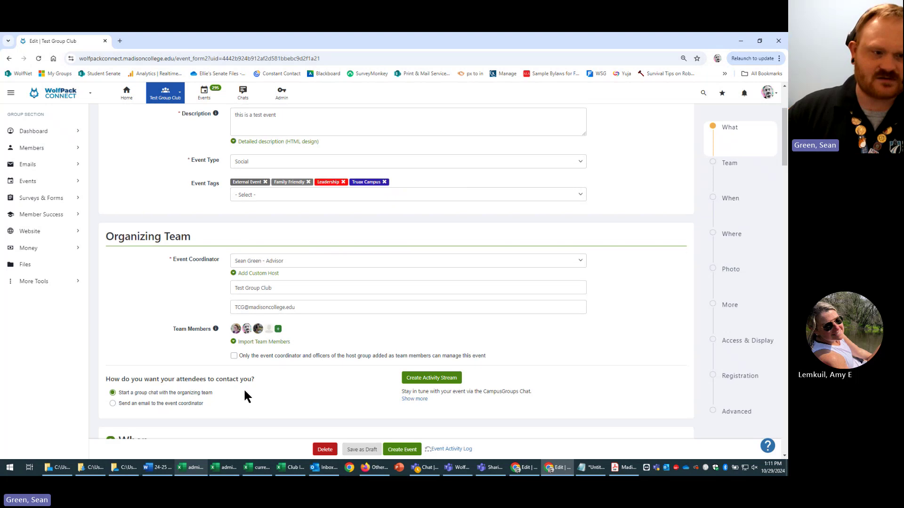
{"action": "scroll", "coordinate": [244, 391], "scroll_direction": "down", "scroll_amount": 1}
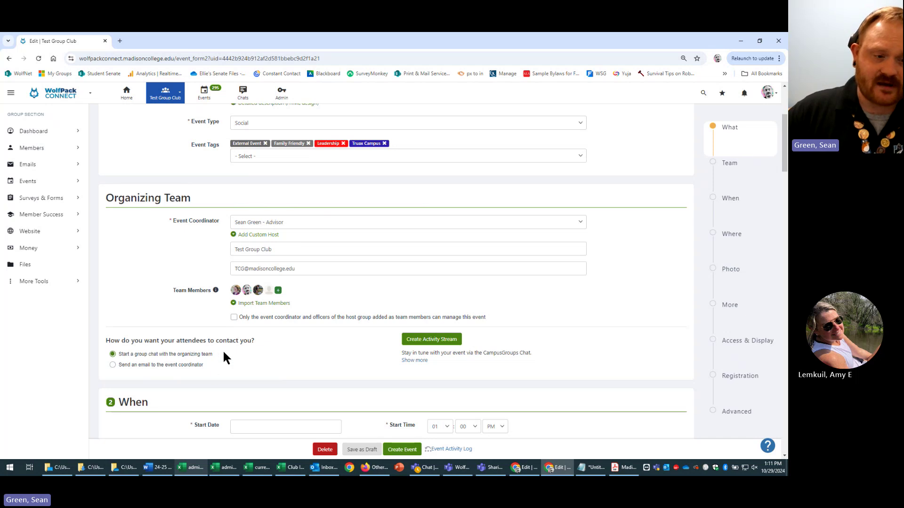
{"action": "left_click_drag", "start_coordinate": [223, 352], "coordinate": [168, 354]}
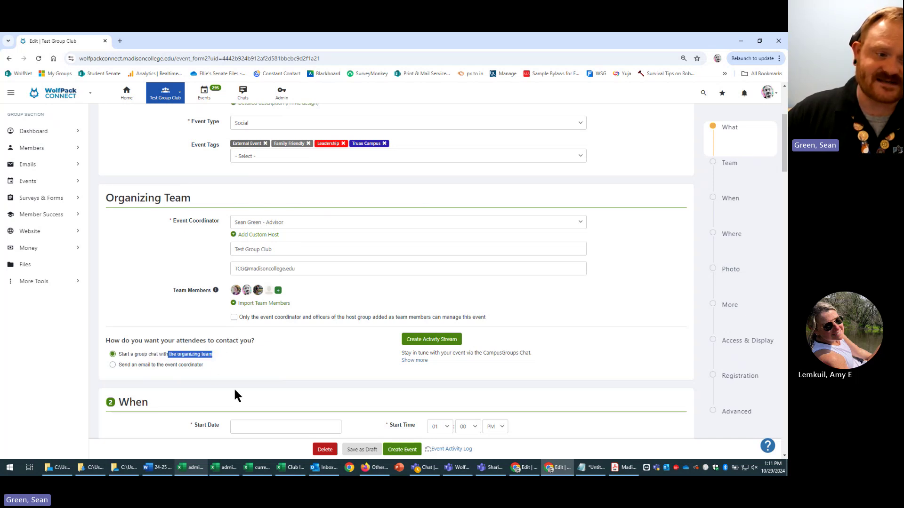
{"action": "left_click", "coordinate": [185, 370]}
{"action": "left_click", "coordinate": [126, 366]}
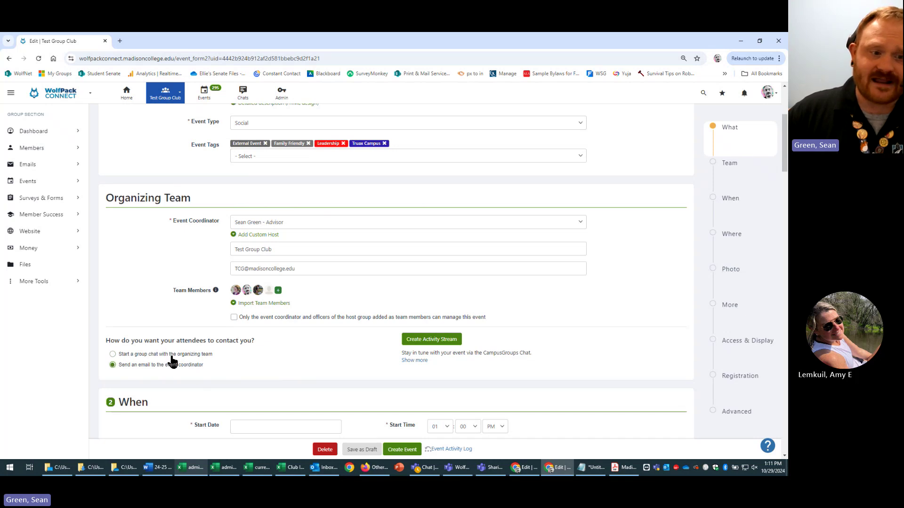
{"action": "left_click", "coordinate": [172, 357]}
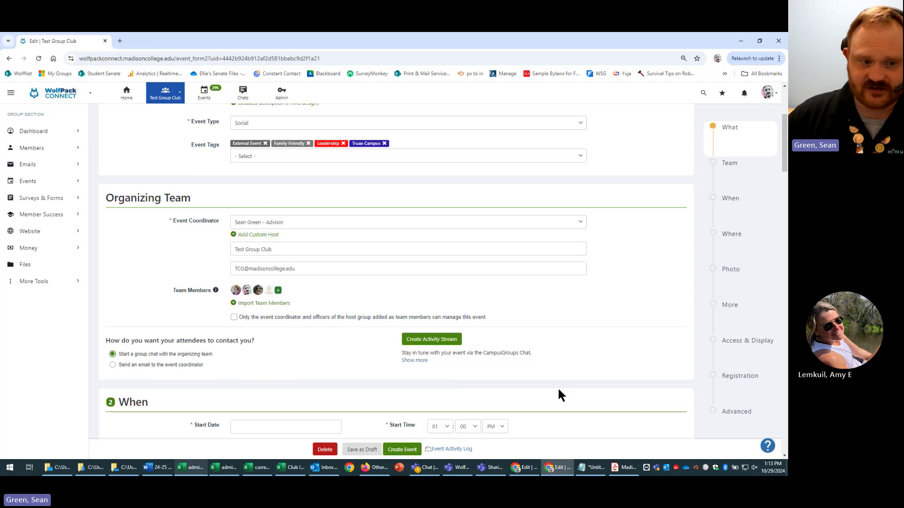
- Set the event start date to 29 Oct 24 and the start hour to 02 PM
{"action": "scroll", "coordinate": [558, 390], "scroll_direction": "down", "scroll_amount": 2}
{"action": "scroll", "coordinate": [557, 387], "scroll_direction": "up", "scroll_amount": 2}
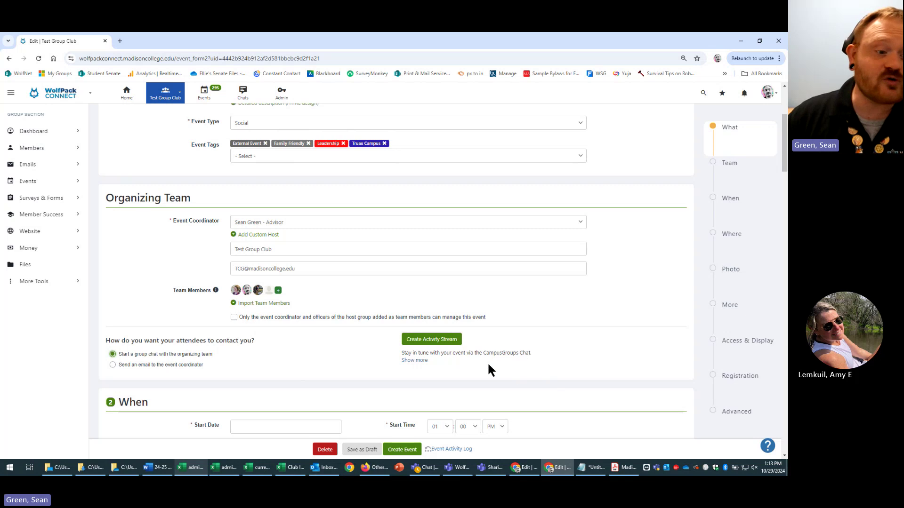
{"action": "scroll", "coordinate": [488, 366], "scroll_direction": "down", "scroll_amount": 2}
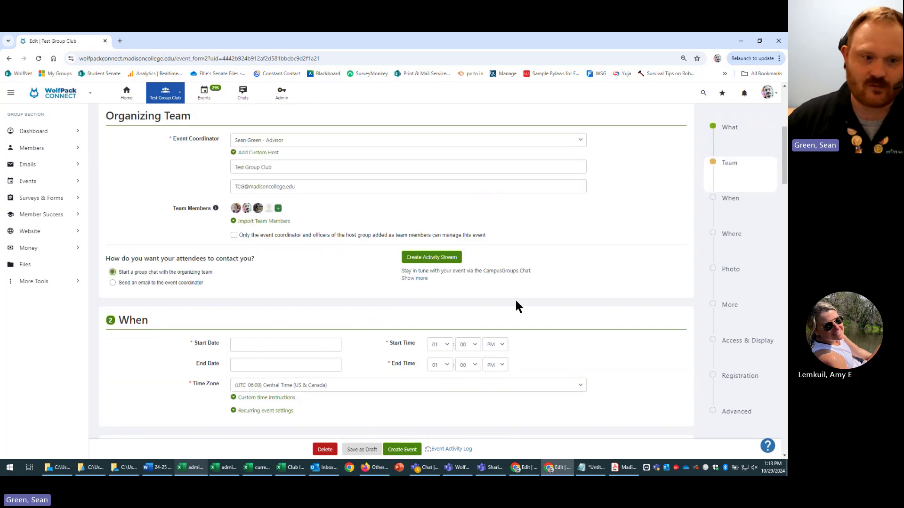
{"action": "scroll", "coordinate": [604, 307], "scroll_direction": "down", "scroll_amount": 1}
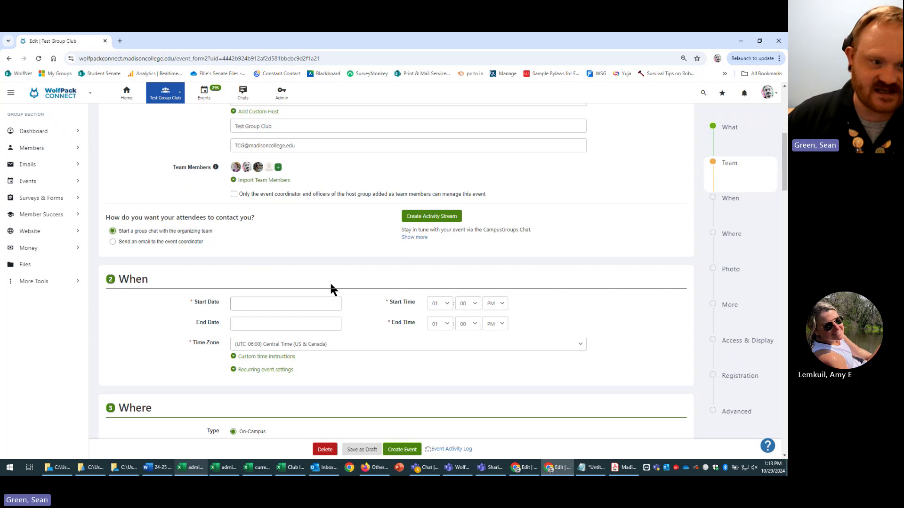
{"action": "left_click", "coordinate": [279, 304]}
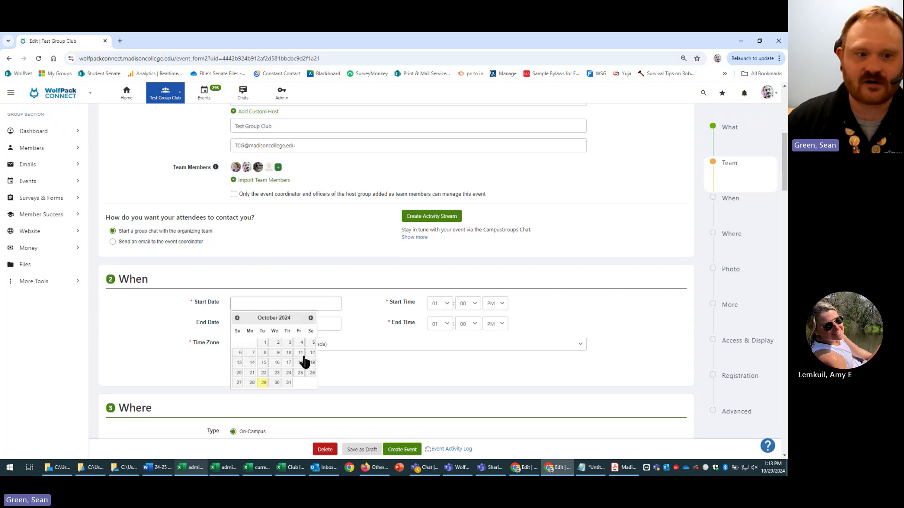
{"action": "left_click", "coordinate": [358, 324]}
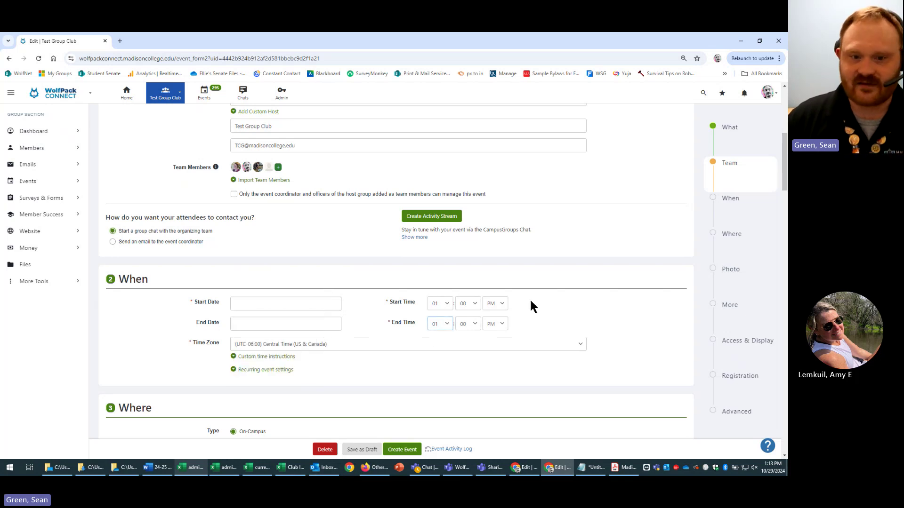
{"action": "left_click", "coordinate": [306, 305]}
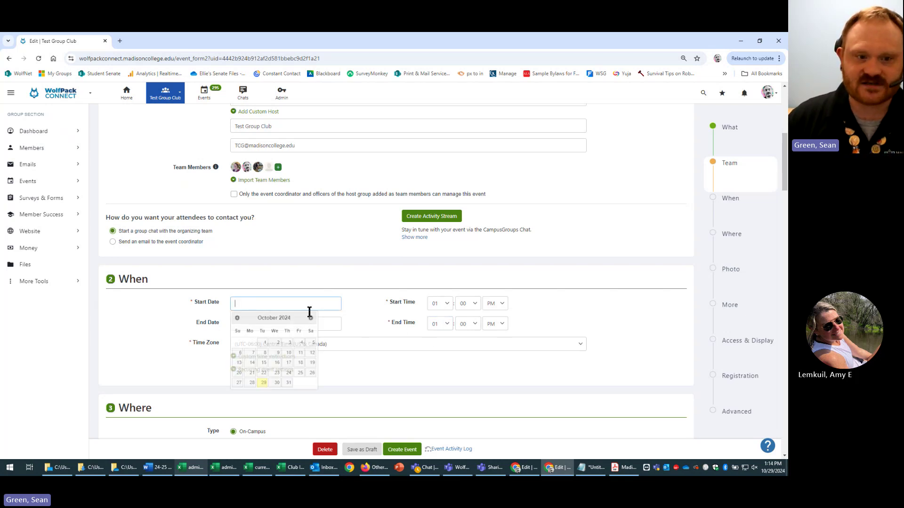
{"action": "left_click", "coordinate": [260, 384]}
{"action": "left_click", "coordinate": [441, 303]}
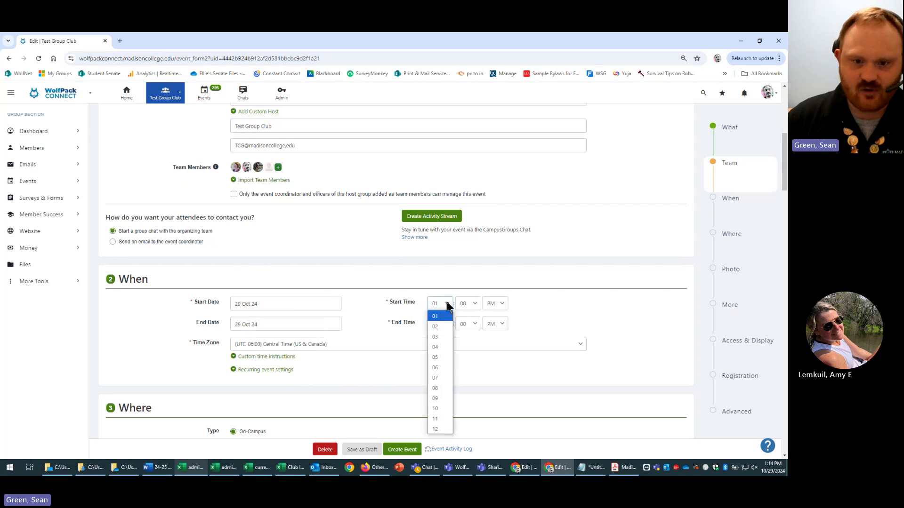
{"action": "left_click", "coordinate": [439, 327]}
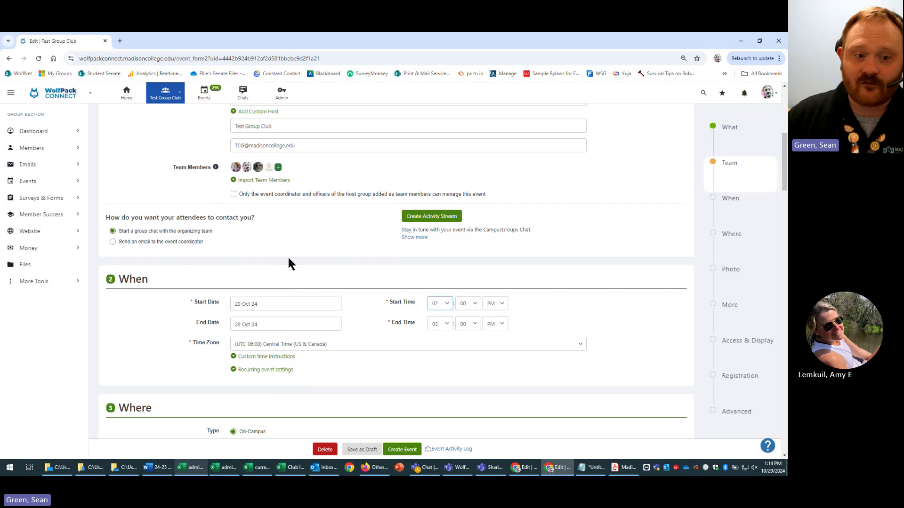
{"action": "left_click", "coordinate": [579, 344]}
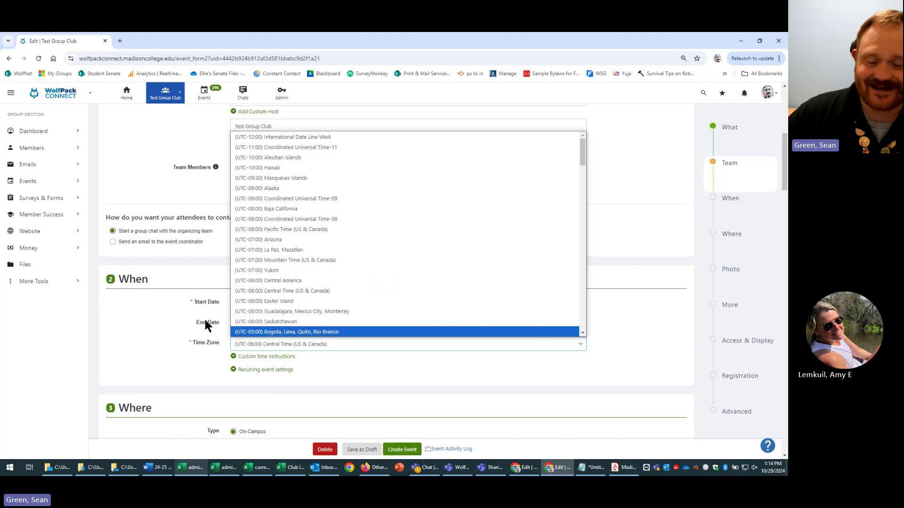
- Review the time zone list and keep (UTC-06:00) Central Time (US & Canada) selected
{"action": "left_click", "coordinate": [174, 333]}
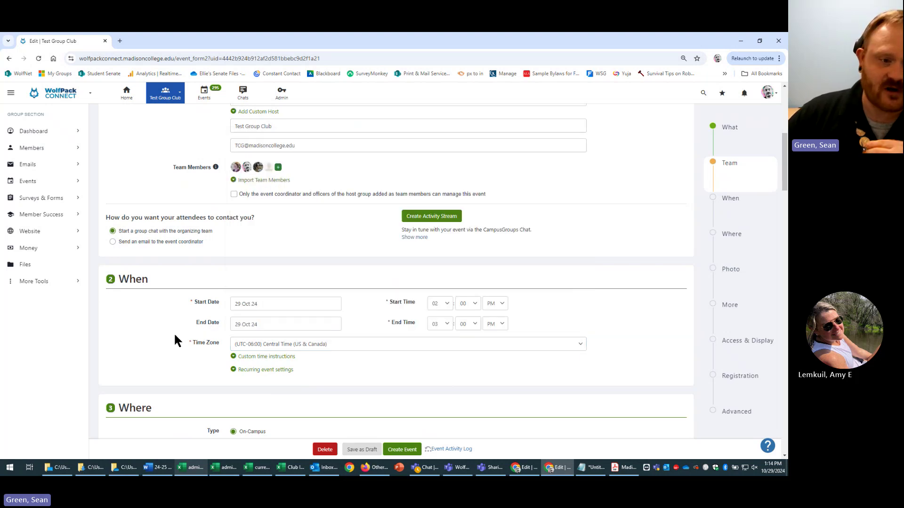
{"action": "left_click", "coordinate": [373, 345]}
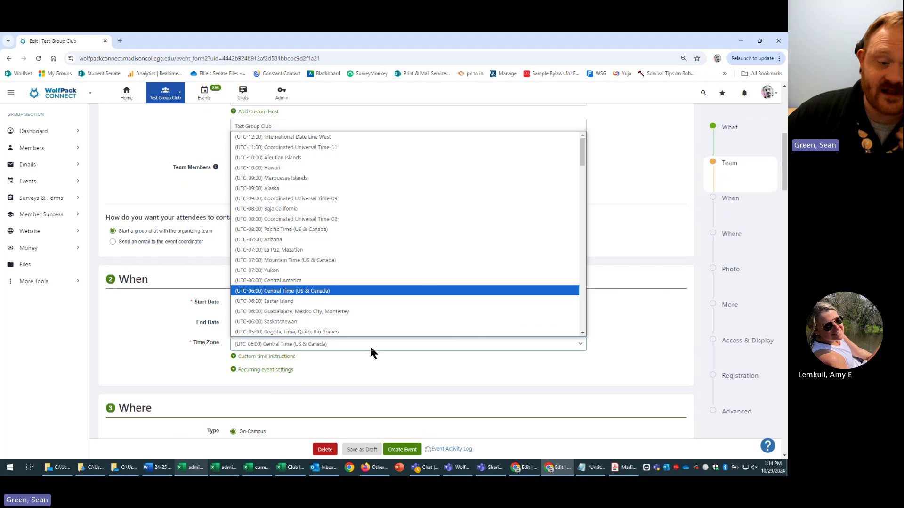
{"action": "left_click", "coordinate": [184, 337]}
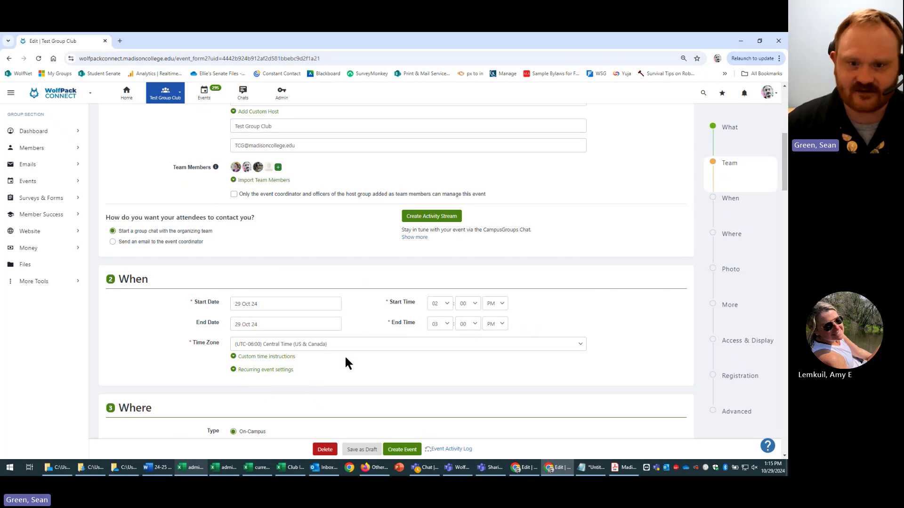
- Expand Recurring event settings and browse the date calendar starting October 2024
{"action": "left_click", "coordinate": [280, 372]}
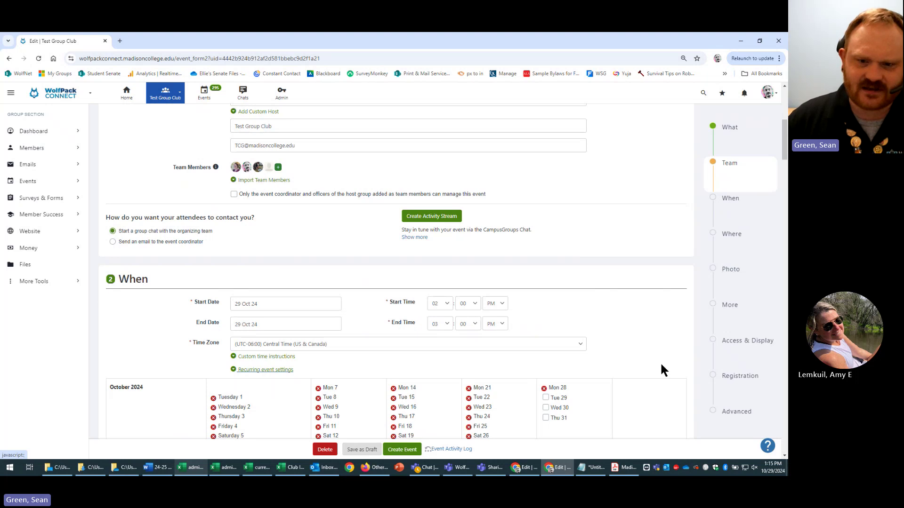
{"action": "scroll", "coordinate": [659, 361], "scroll_direction": "down", "scroll_amount": 2}
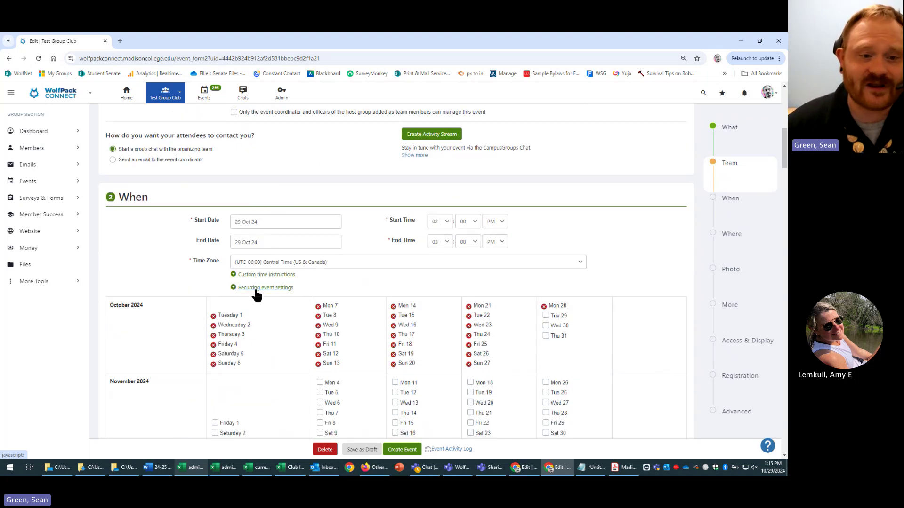
{"action": "scroll", "coordinate": [266, 296], "scroll_direction": "down", "scroll_amount": 1}
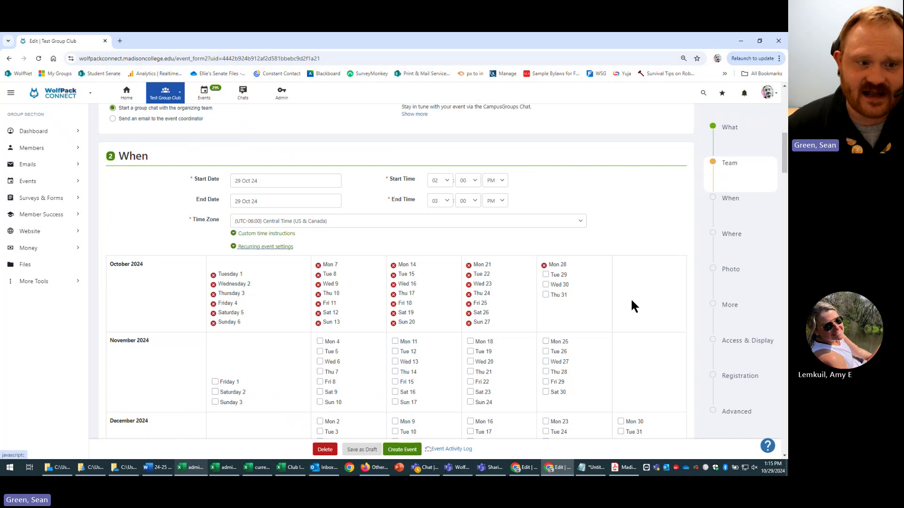
{"action": "scroll", "coordinate": [635, 306], "scroll_direction": "down", "scroll_amount": 2}
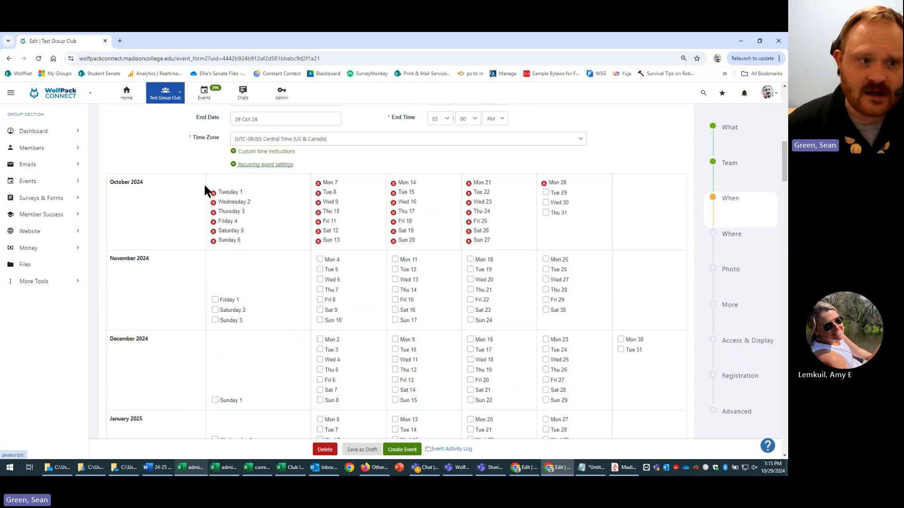
{"action": "scroll", "coordinate": [139, 267], "scroll_direction": "down", "scroll_amount": 10}
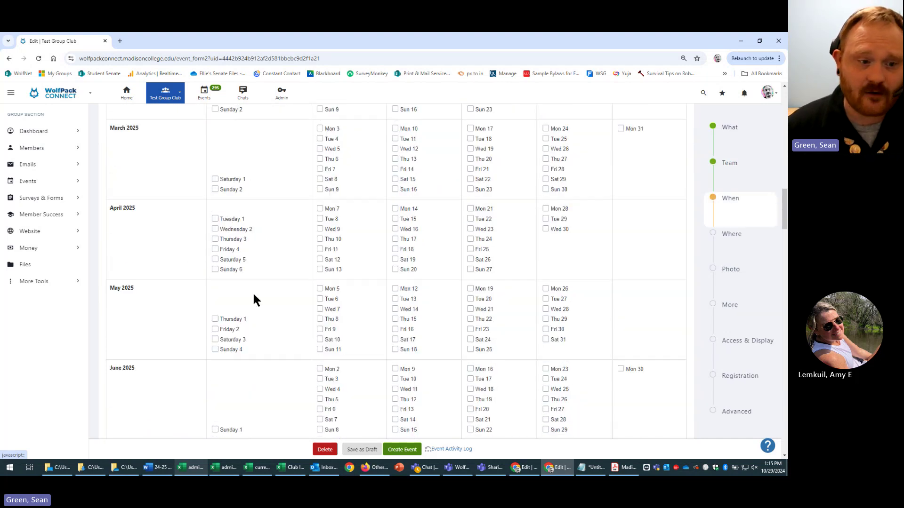
{"action": "scroll", "coordinate": [208, 290], "scroll_direction": "down", "scroll_amount": 8}
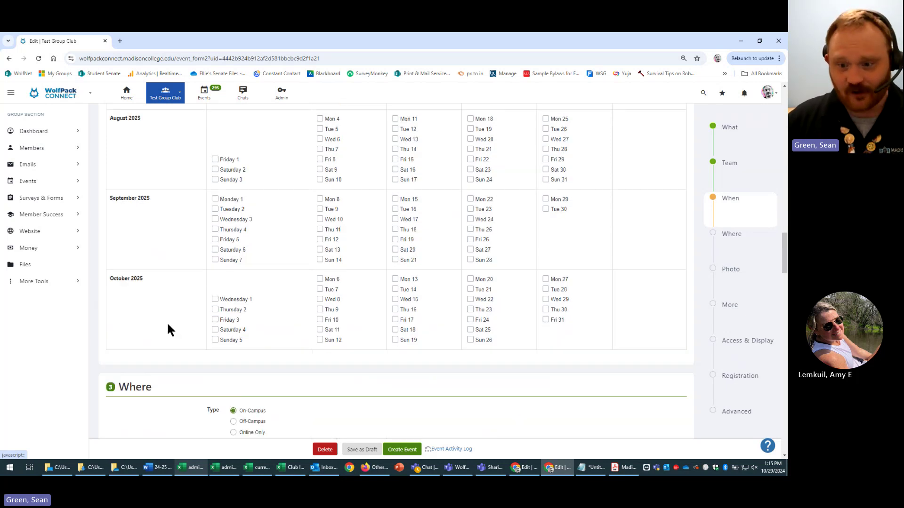
{"action": "scroll", "coordinate": [168, 321], "scroll_direction": "up", "scroll_amount": 8}
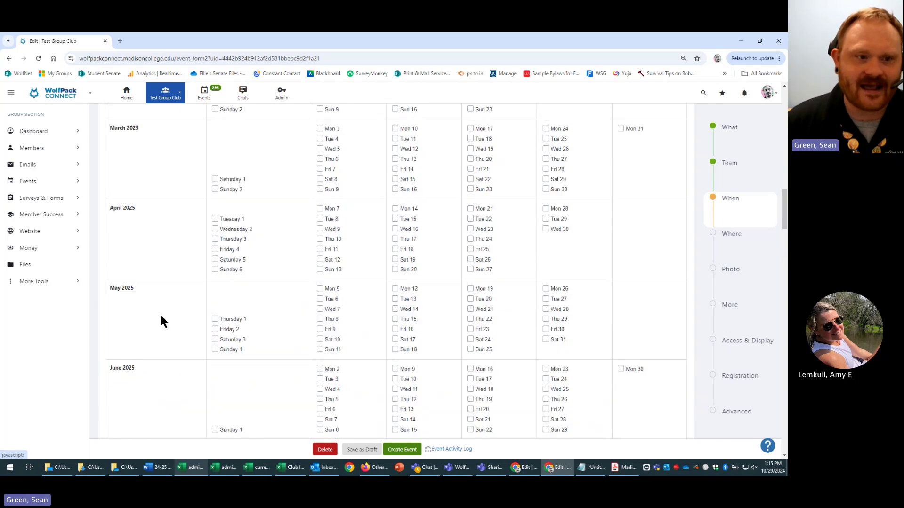
{"action": "scroll", "coordinate": [160, 321], "scroll_direction": "up", "scroll_amount": 10}
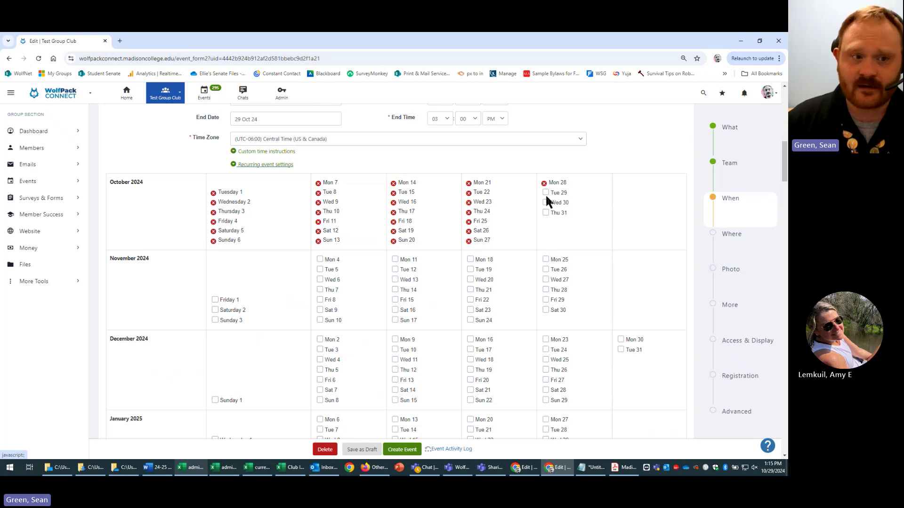
- Tick Tuesday 29 October and Tuesdays 5, 12, 19 and 26 November as event dates
{"action": "left_click", "coordinate": [545, 193]}
{"action": "left_click", "coordinate": [546, 193]}
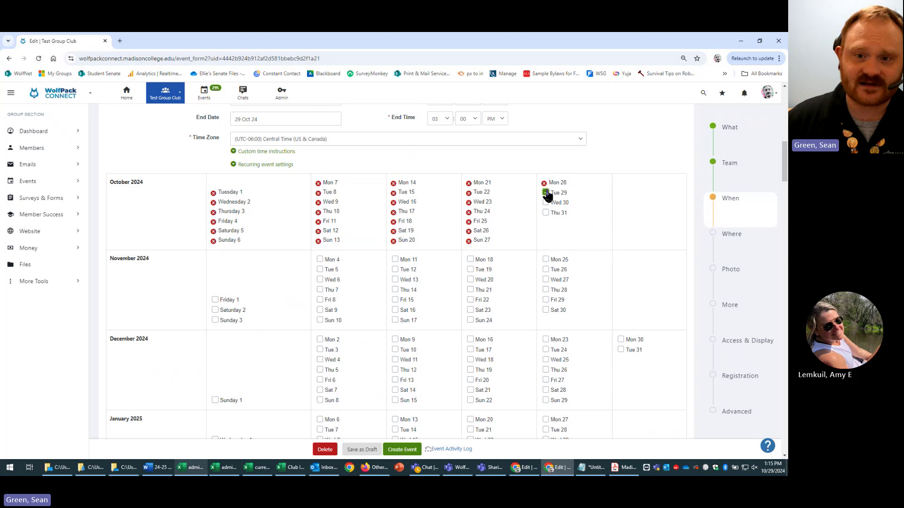
{"action": "left_click", "coordinate": [320, 270]}
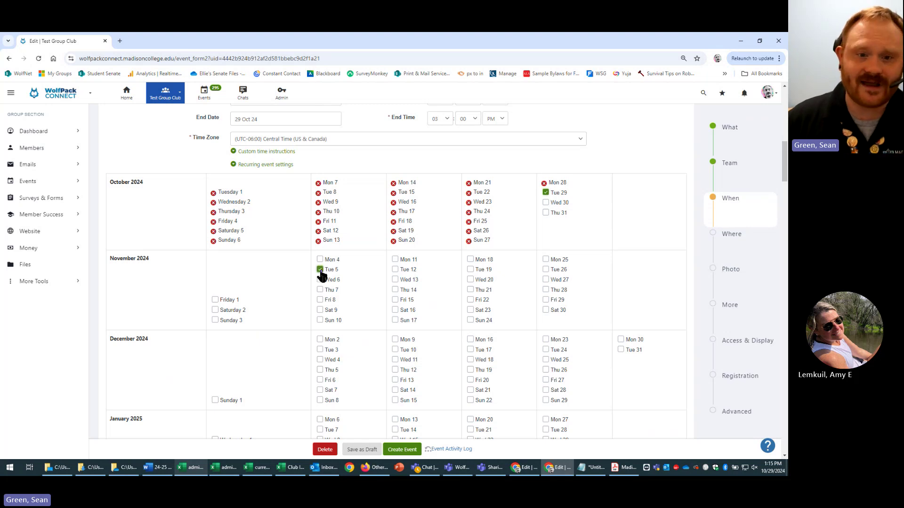
{"action": "left_click", "coordinate": [394, 271]}
{"action": "left_click", "coordinate": [469, 269]}
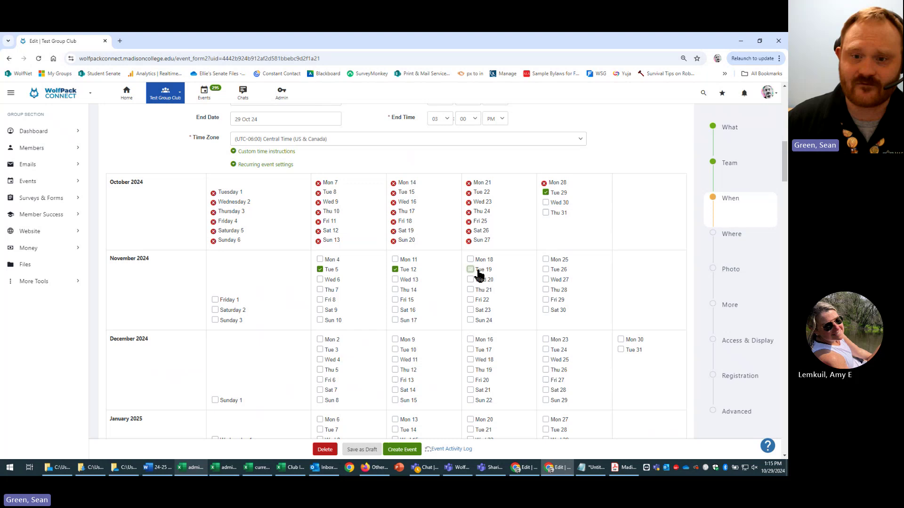
{"action": "left_click", "coordinate": [545, 270]}
- Add Tuesdays 3, 10, 17 and 31 December as repeat dates
{"action": "left_click", "coordinate": [320, 350]}
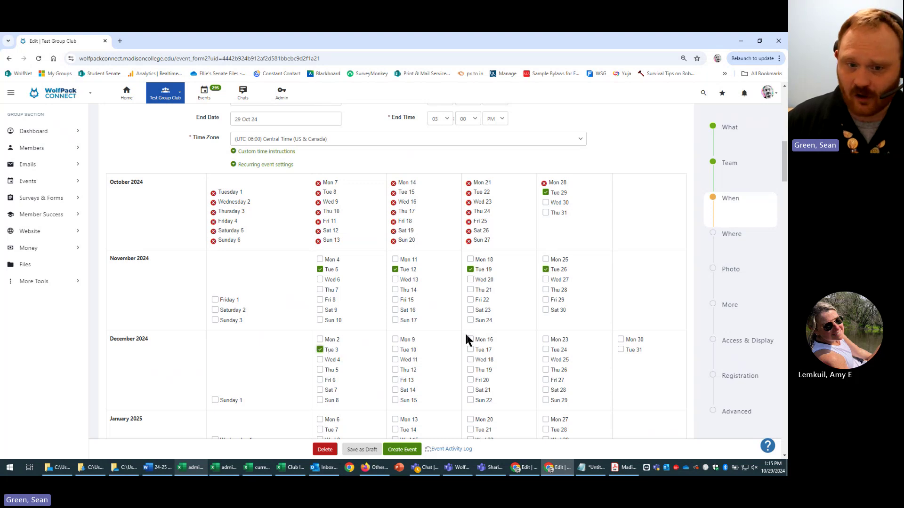
{"action": "left_click", "coordinate": [395, 350]}
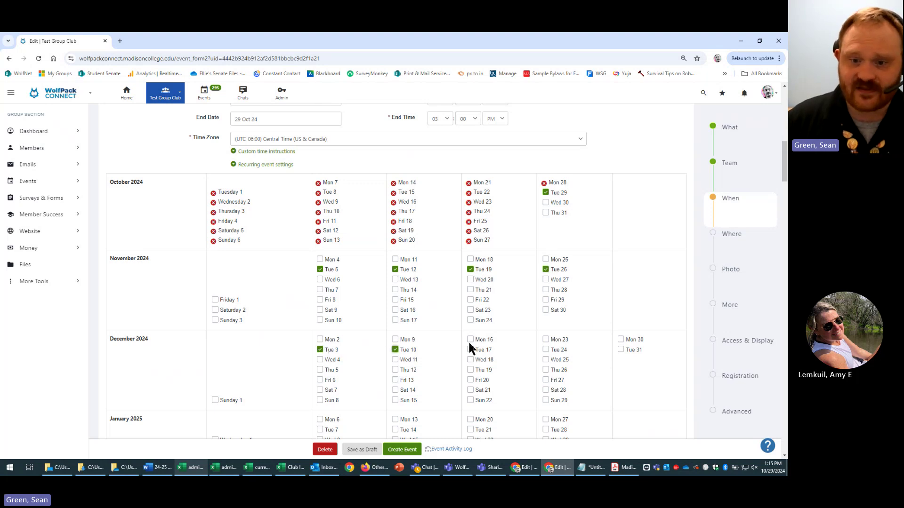
{"action": "left_click", "coordinate": [471, 350]}
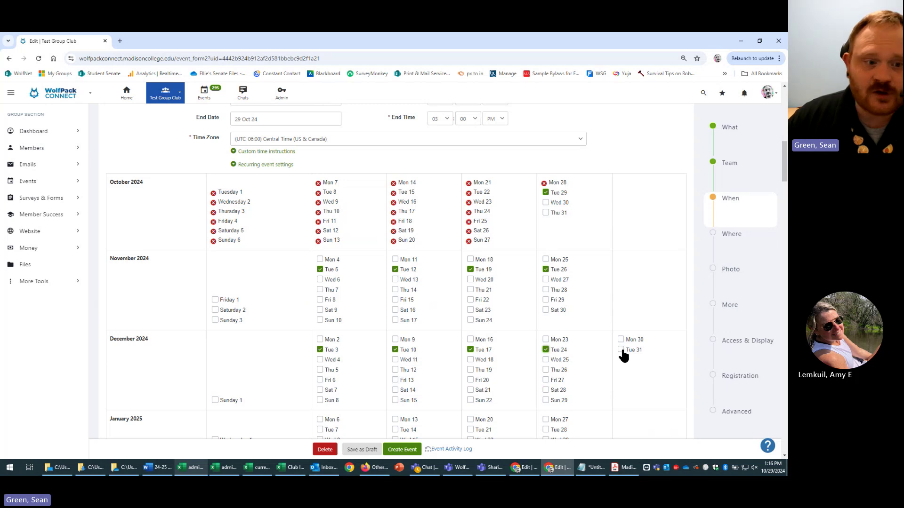
{"action": "left_click", "coordinate": [621, 351]}
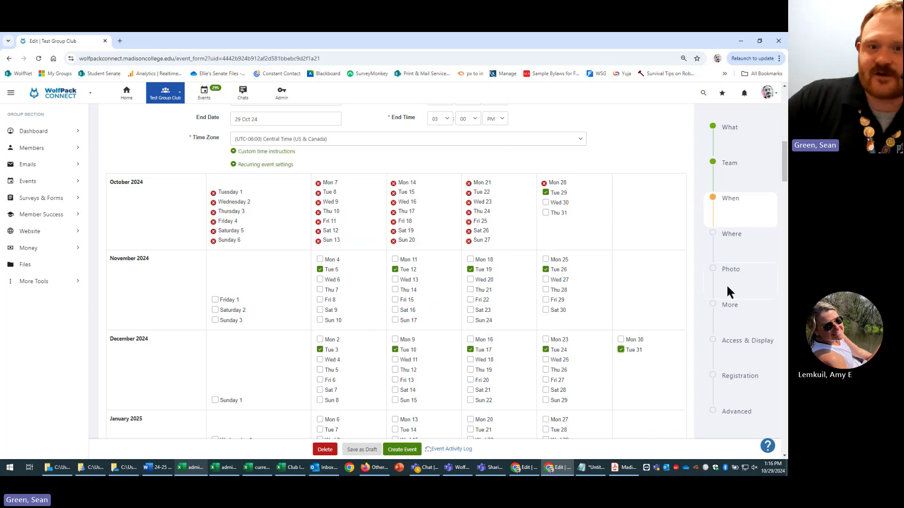
{"action": "scroll", "coordinate": [612, 278], "scroll_direction": "down", "scroll_amount": 2}
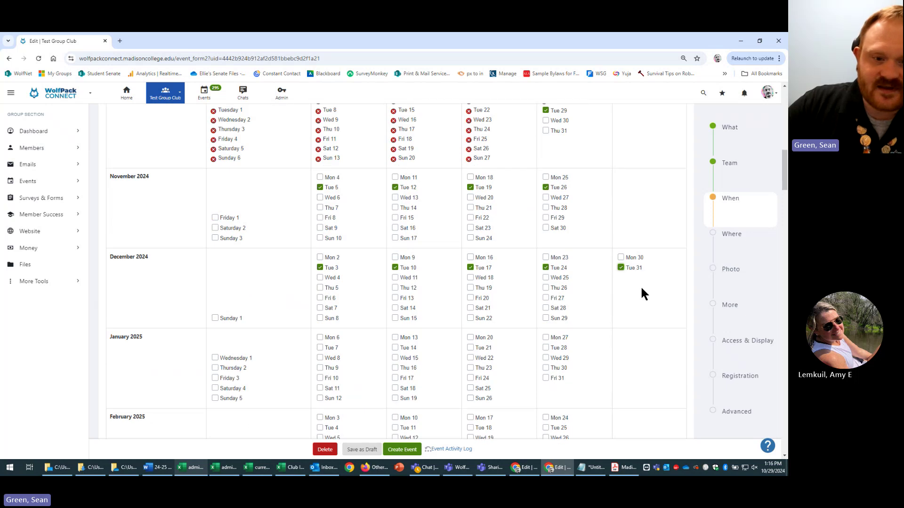
{"action": "scroll", "coordinate": [649, 306], "scroll_direction": "up", "scroll_amount": 3}
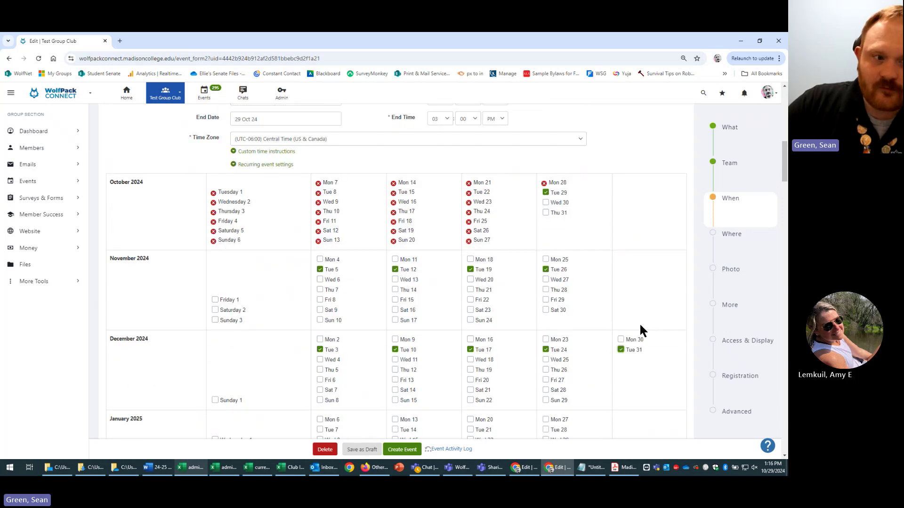
{"action": "scroll", "coordinate": [645, 305], "scroll_direction": "up", "scroll_amount": 4}
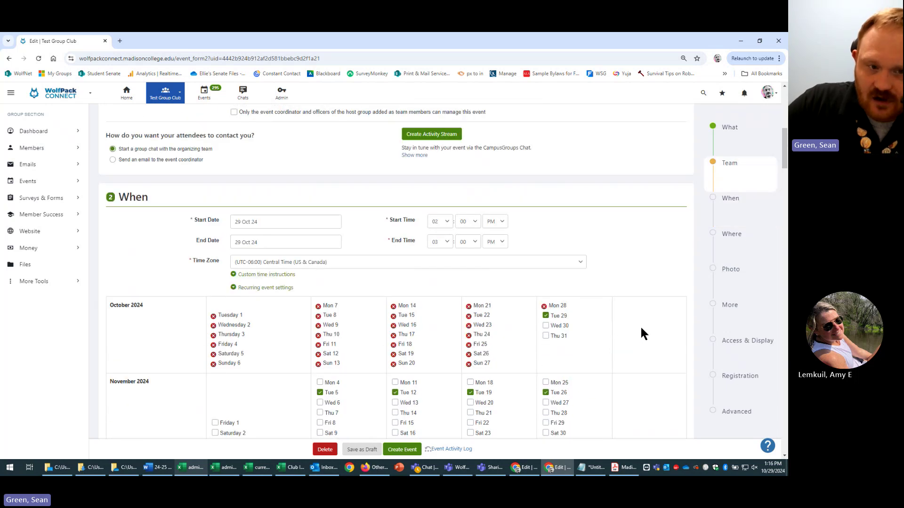
- Untick the November Tuesdays 5, 12, 19 and 26
{"action": "left_click", "coordinate": [320, 393]}
{"action": "left_click", "coordinate": [395, 392]}
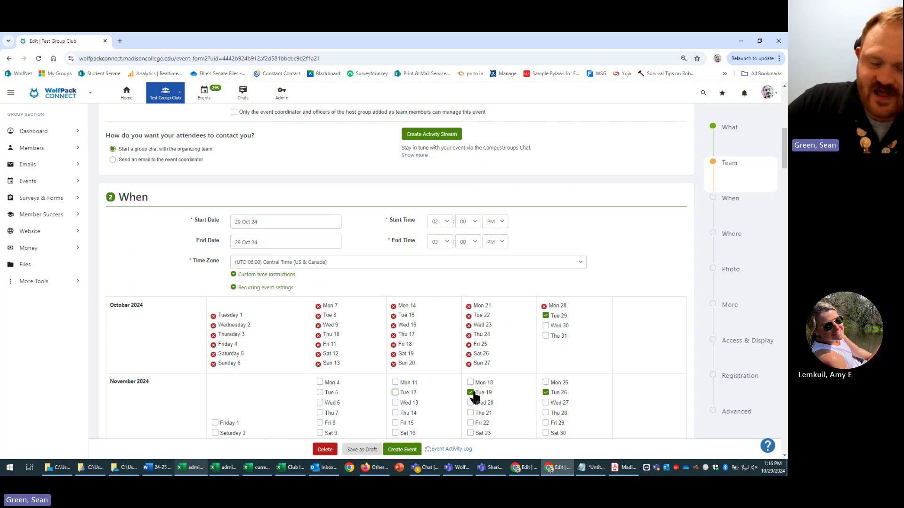
{"action": "left_click", "coordinate": [471, 393]}
{"action": "left_click", "coordinate": [546, 393]}
{"action": "scroll", "coordinate": [554, 398], "scroll_direction": "down", "scroll_amount": 5}
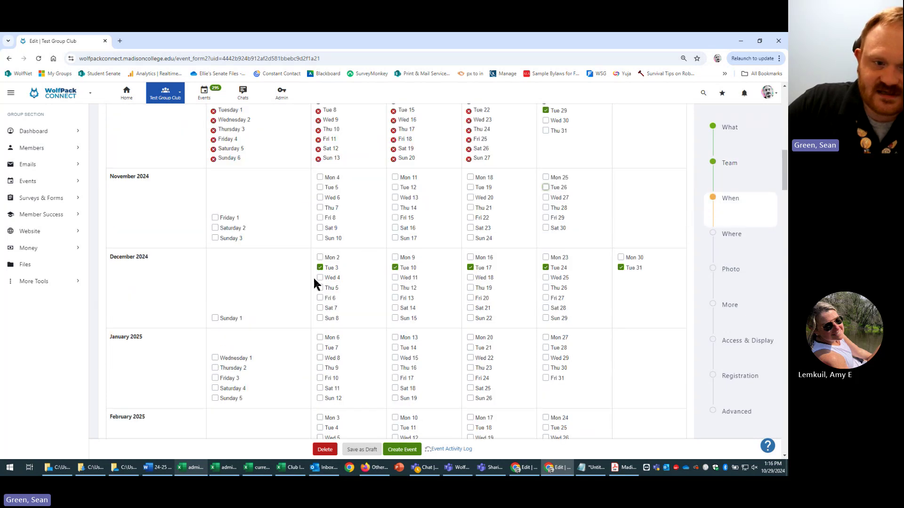
- Untick the December Tuesdays 3, 10, 17, 24 and 31, then collapse the recurring calendar
{"action": "left_click", "coordinate": [321, 267]}
{"action": "left_click", "coordinate": [396, 267]}
{"action": "left_click", "coordinate": [470, 268]}
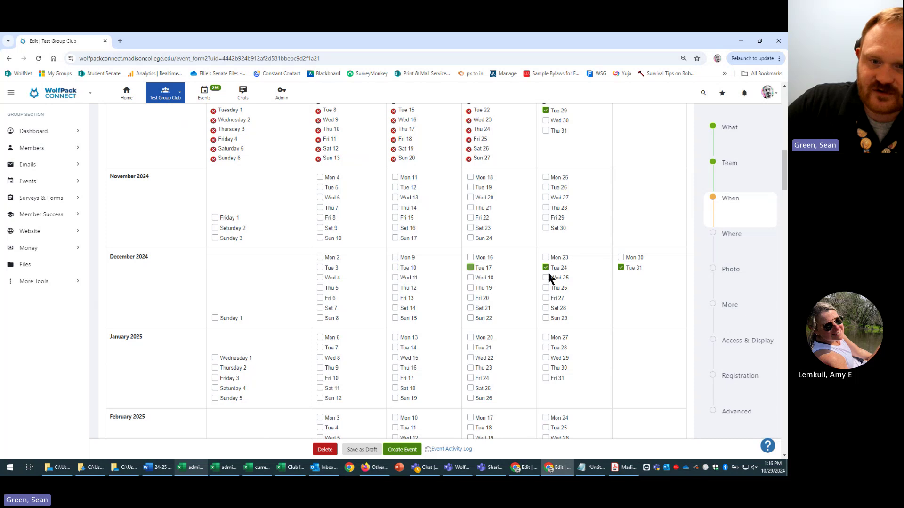
{"action": "left_click", "coordinate": [546, 267]}
{"action": "left_click", "coordinate": [620, 268]}
{"action": "scroll", "coordinate": [335, 302], "scroll_direction": "up", "scroll_amount": 4}
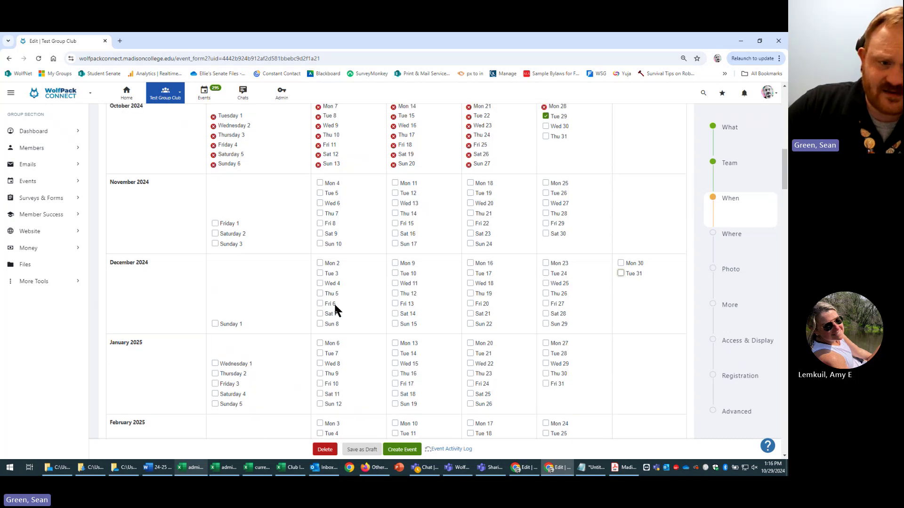
{"action": "left_click", "coordinate": [262, 246]}
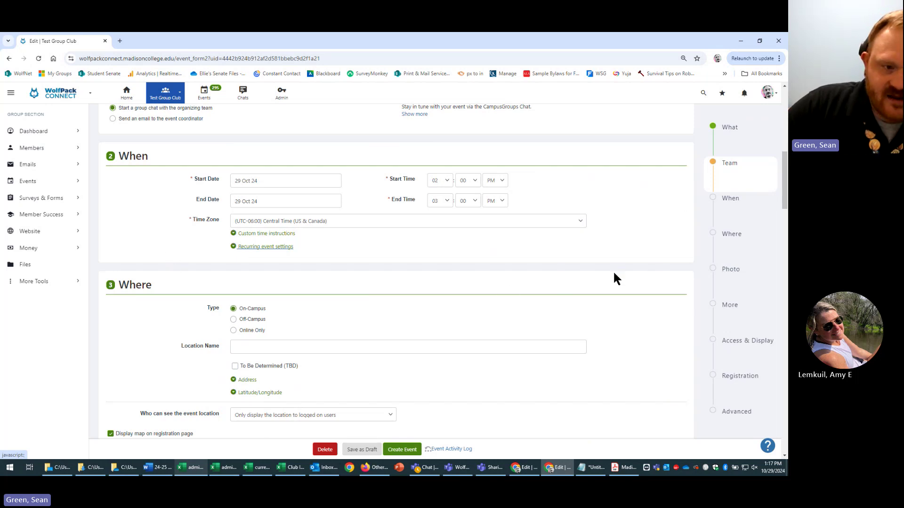
- Try Off-Campus and Online Only as the location type, ending back on On-Campus
{"action": "scroll", "coordinate": [615, 273], "scroll_direction": "down", "scroll_amount": 2}
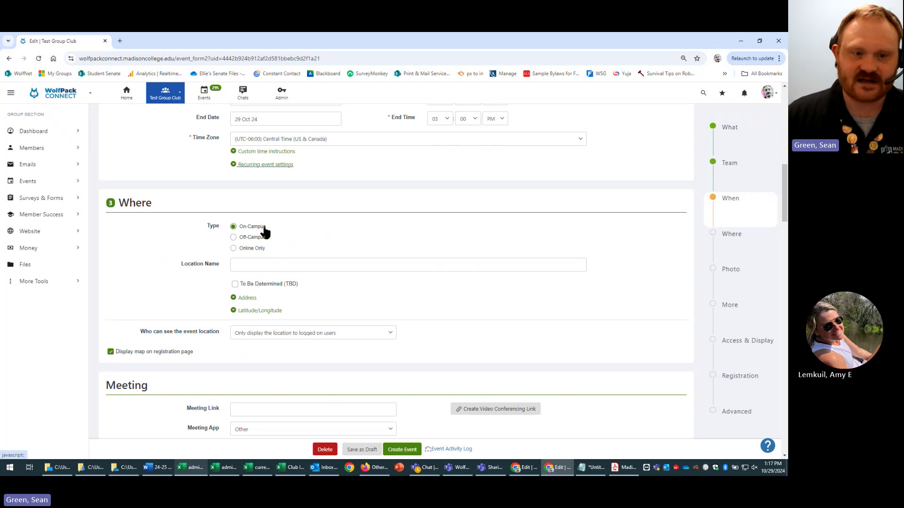
{"action": "left_click", "coordinate": [308, 268]}
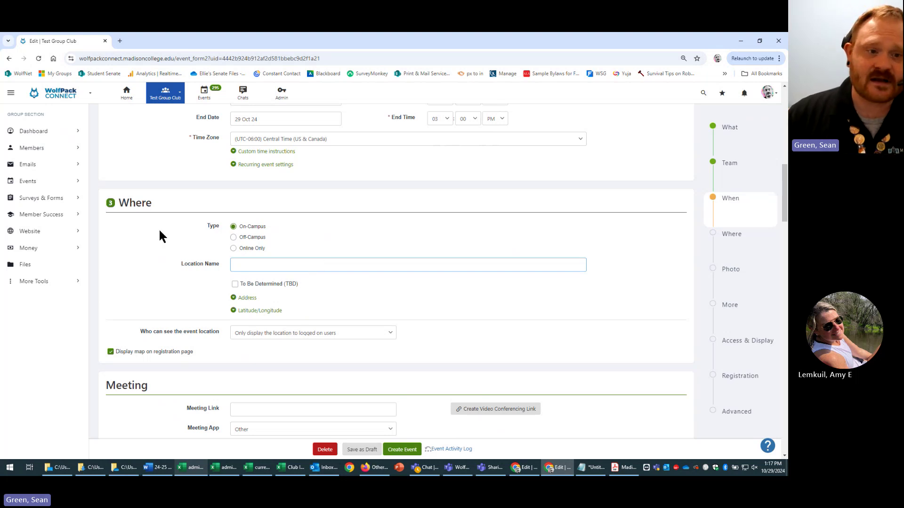
{"action": "left_click", "coordinate": [262, 240]}
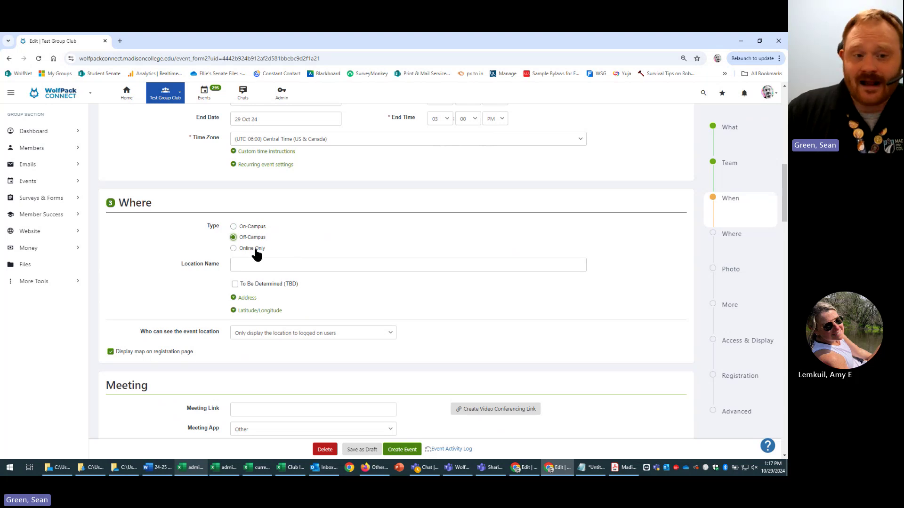
{"action": "left_click", "coordinate": [256, 251]}
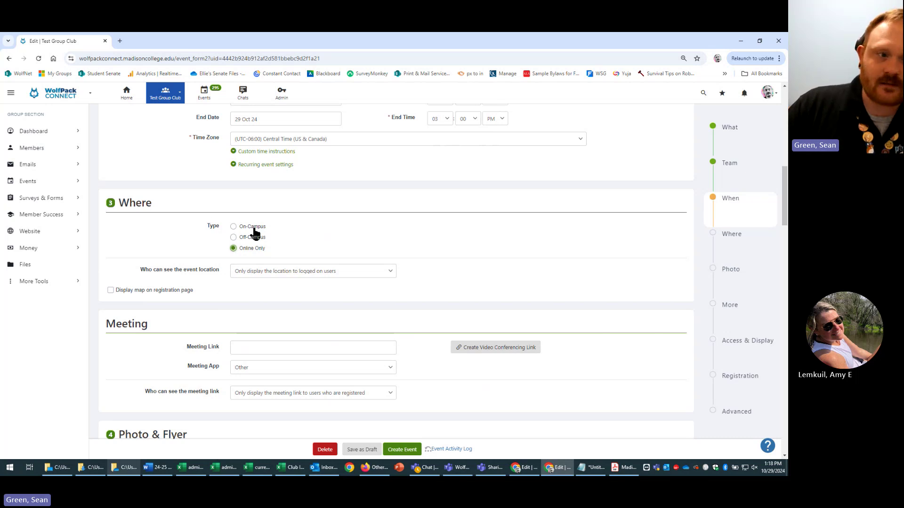
{"action": "left_click_drag", "start_coordinate": [258, 227], "coordinate": [255, 227]}
{"action": "left_click", "coordinate": [233, 227]}
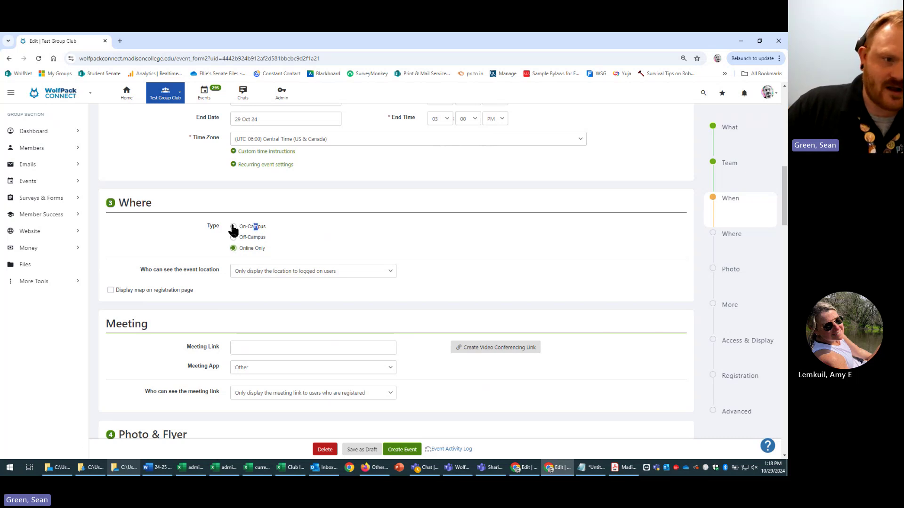
{"action": "left_click", "coordinate": [471, 263]}
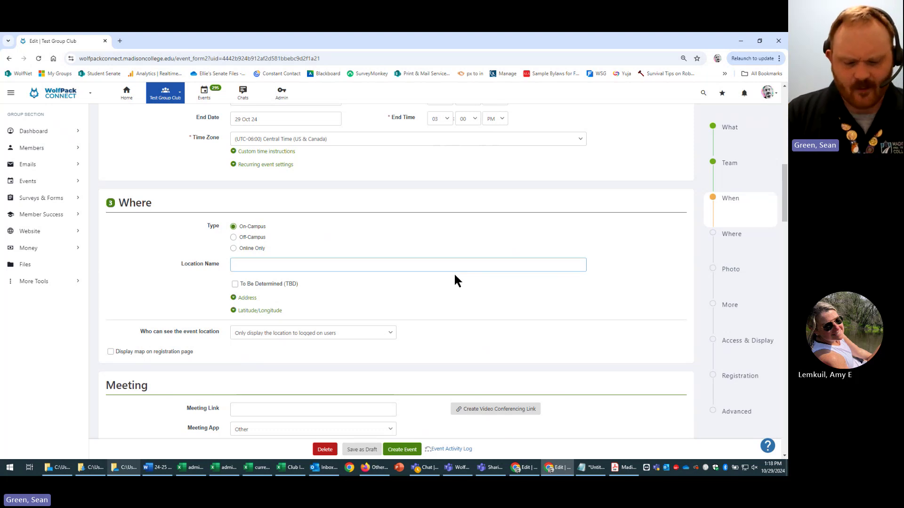
- Enter C2455 as the Location Name and expand its address details
{"action": "type", "text": "C2455"}
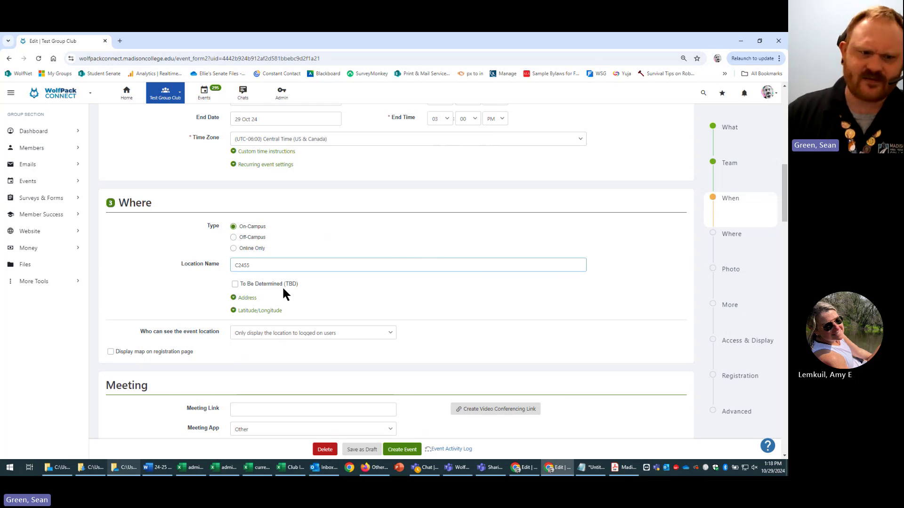
{"action": "left_click", "coordinate": [251, 300]}
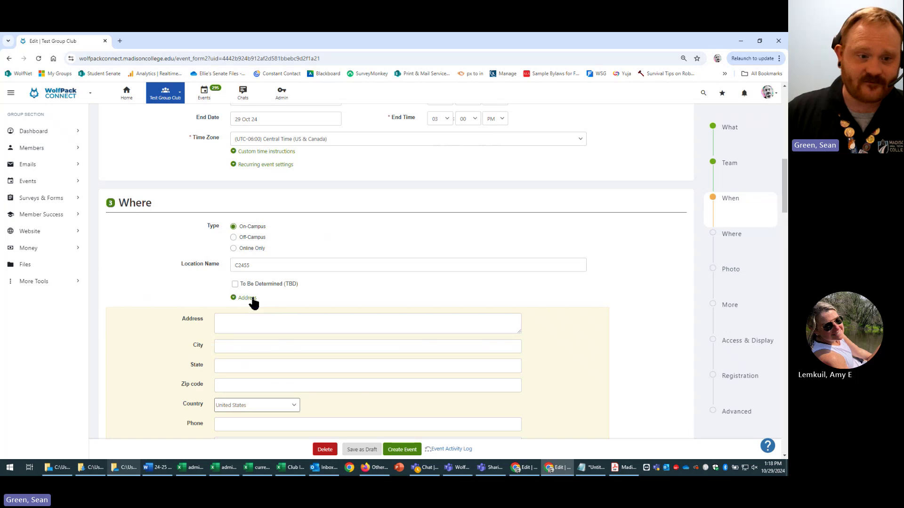
{"action": "left_click", "coordinate": [251, 300]}
{"action": "left_click", "coordinate": [251, 300]}
- Collapse the location's address details and move to the Meeting Link field
{"action": "scroll", "coordinate": [404, 310], "scroll_direction": "down", "scroll_amount": 3}
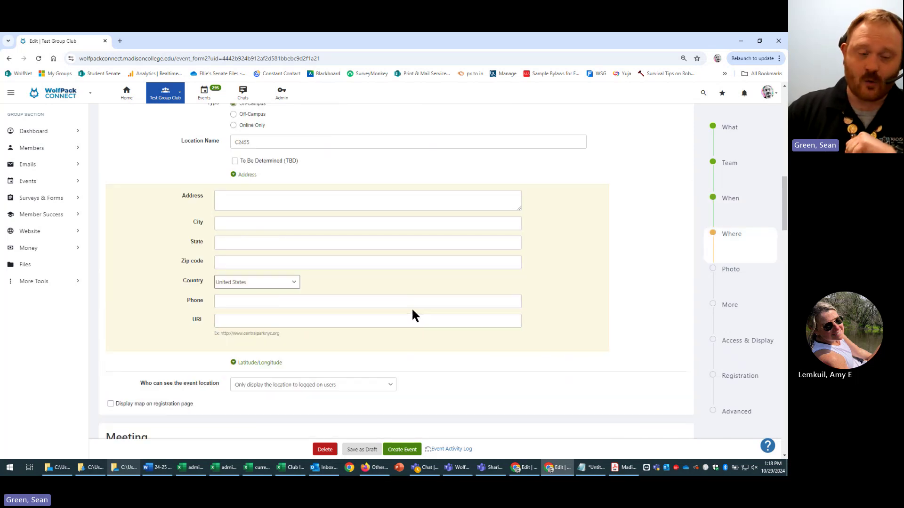
{"action": "scroll", "coordinate": [412, 309], "scroll_direction": "up", "scroll_amount": 2}
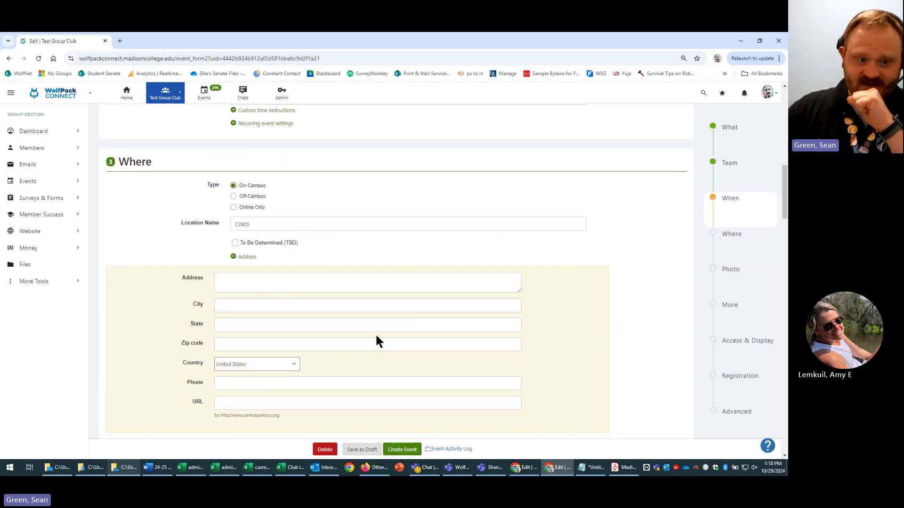
{"action": "scroll", "coordinate": [428, 314], "scroll_direction": "down", "scroll_amount": 1}
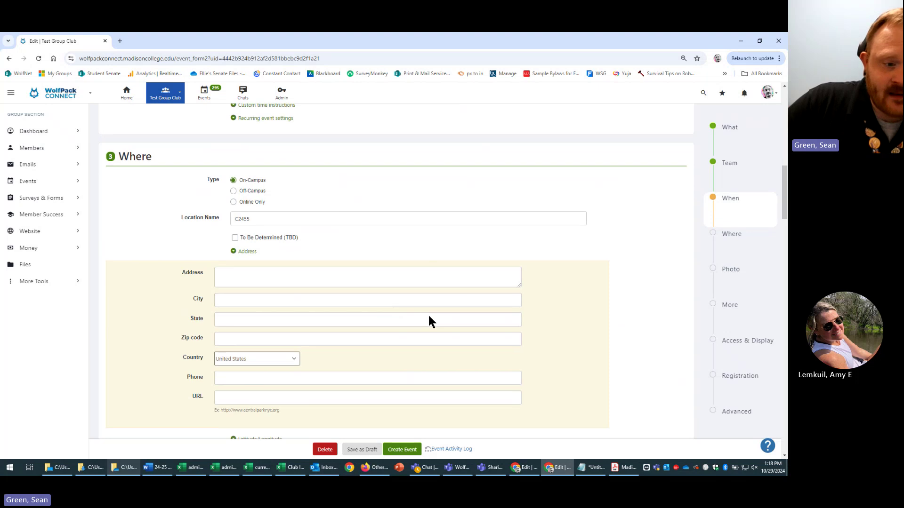
{"action": "scroll", "coordinate": [287, 410], "scroll_direction": "down", "scroll_amount": 1}
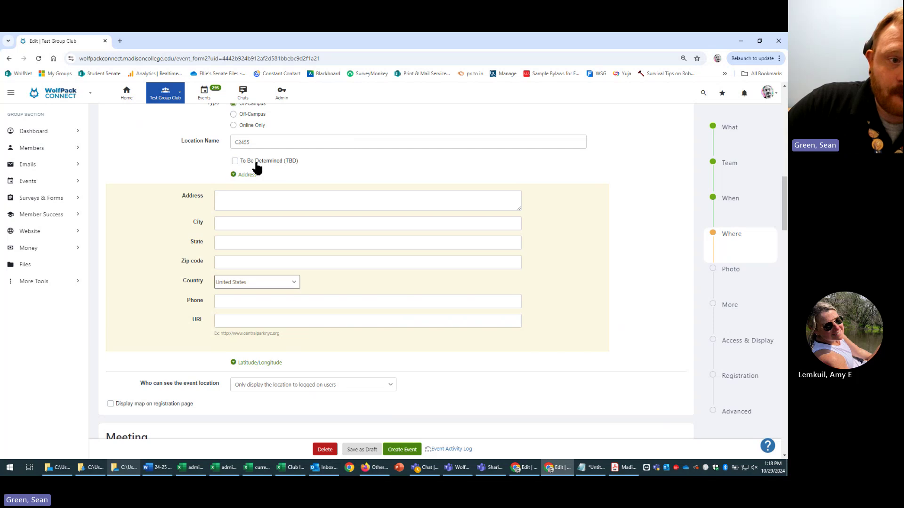
{"action": "left_click", "coordinate": [238, 178]}
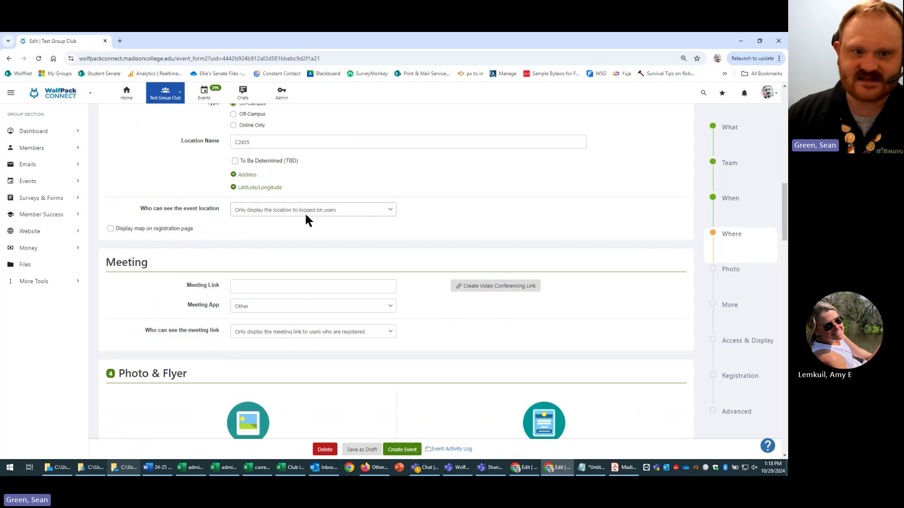
{"action": "scroll", "coordinate": [490, 249], "scroll_direction": "up", "scroll_amount": 2}
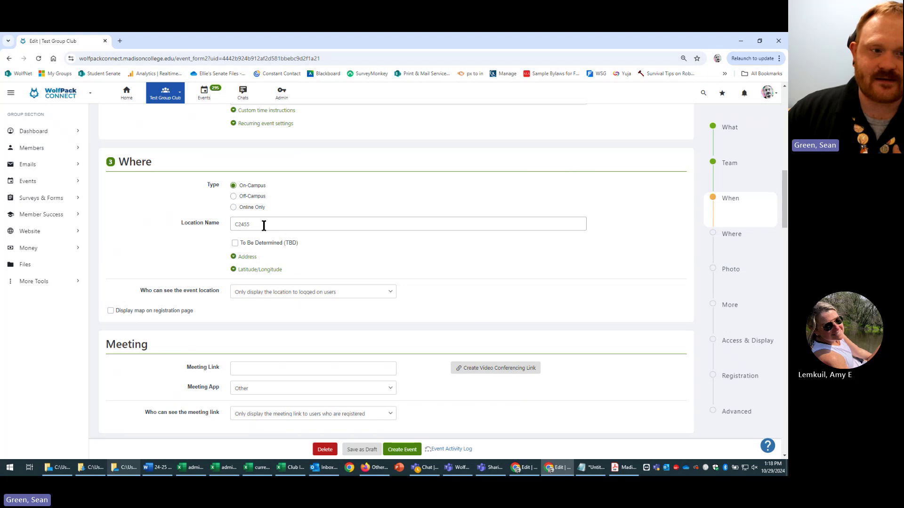
{"action": "left_click", "coordinate": [360, 366]}
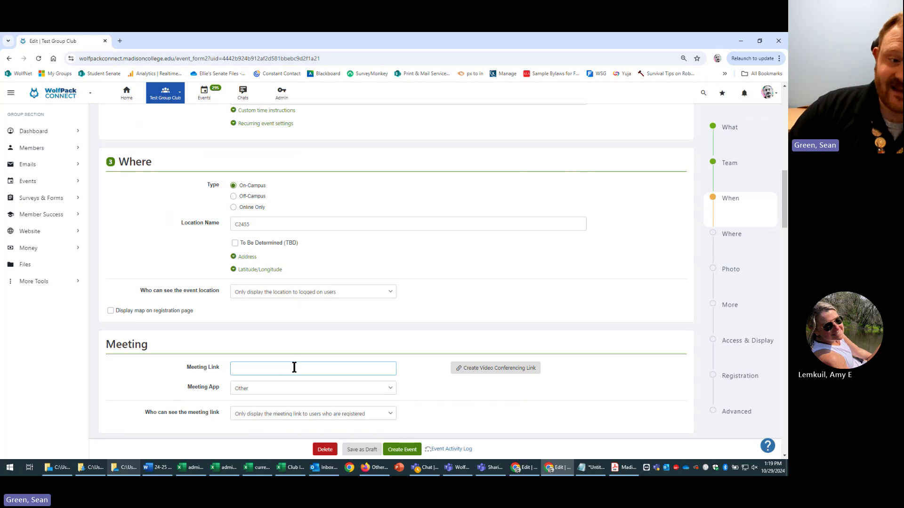
- Change the Meeting App from Other to Teams
{"action": "left_click", "coordinate": [327, 384]}
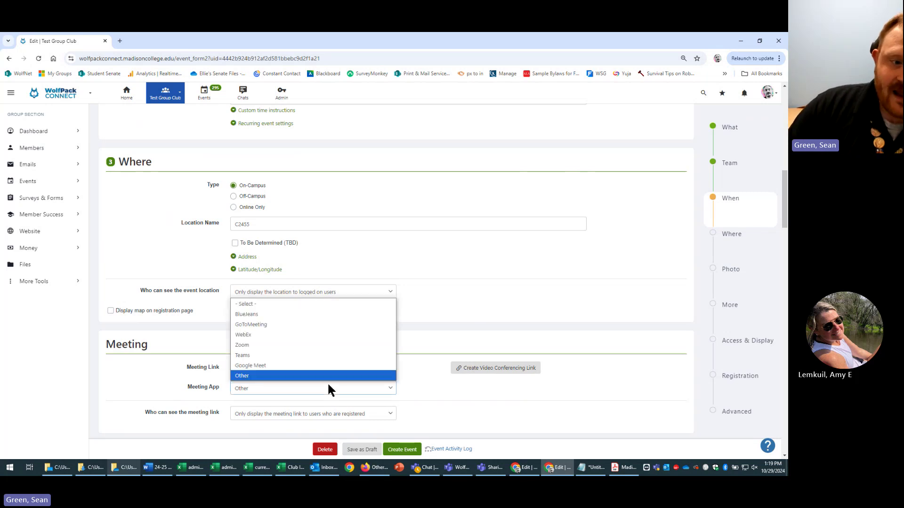
{"action": "left_click", "coordinate": [325, 357]}
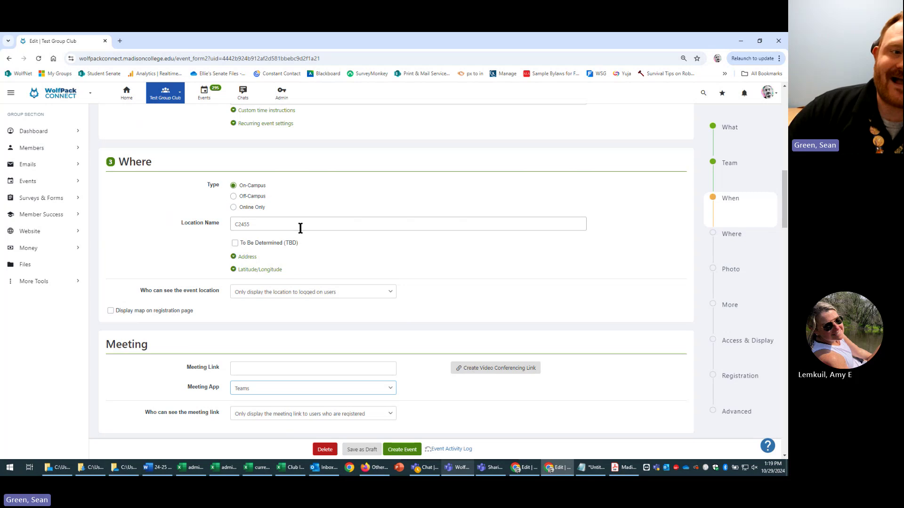
{"action": "left_click_drag", "start_coordinate": [300, 225], "coordinate": [232, 224]}
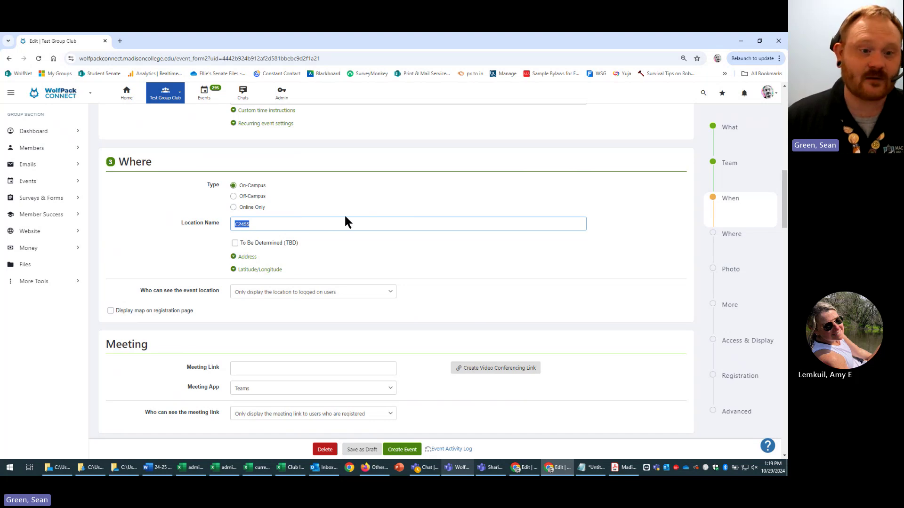
{"action": "left_click", "coordinate": [248, 368]}
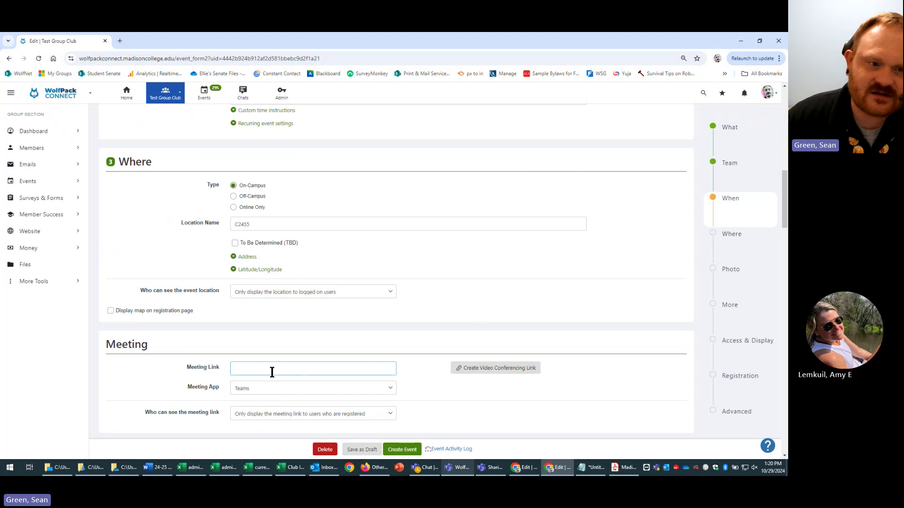
{"action": "left_click", "coordinate": [274, 389]}
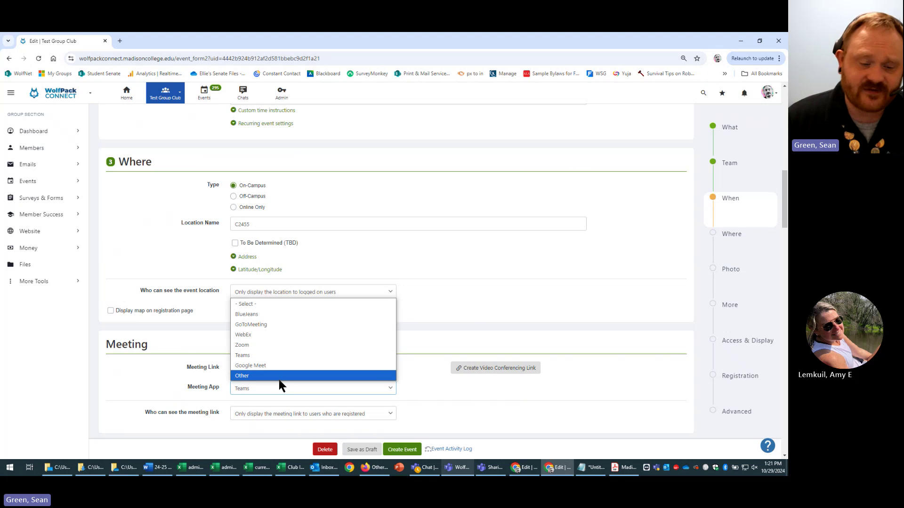
{"action": "left_click", "coordinate": [280, 385]}
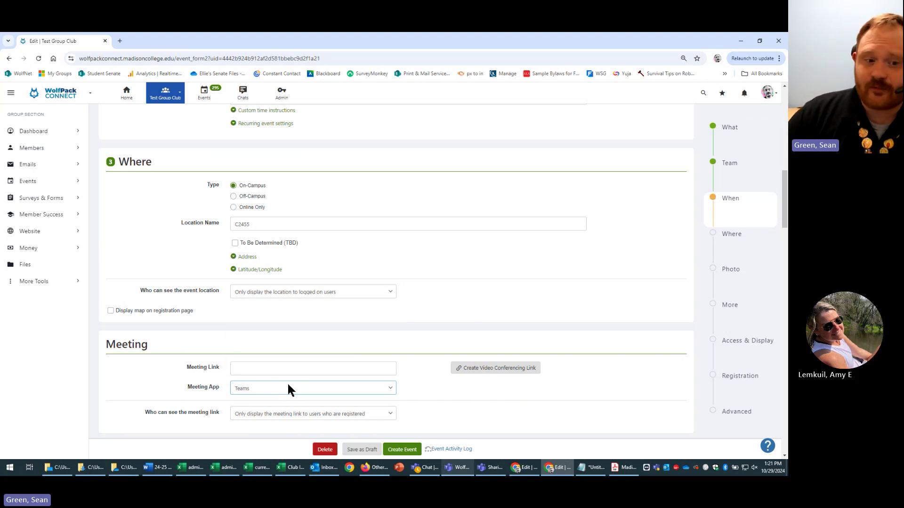
{"action": "left_click", "coordinate": [388, 390]}
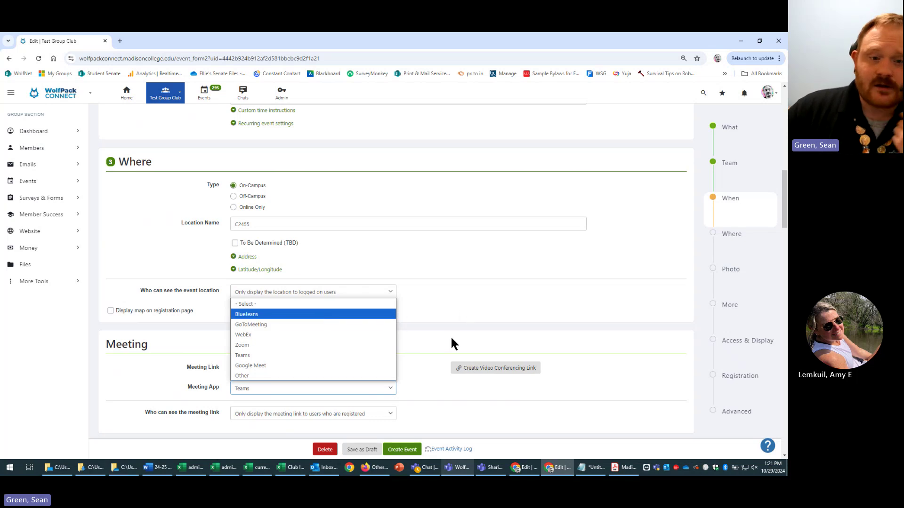
{"action": "left_click", "coordinate": [472, 325]}
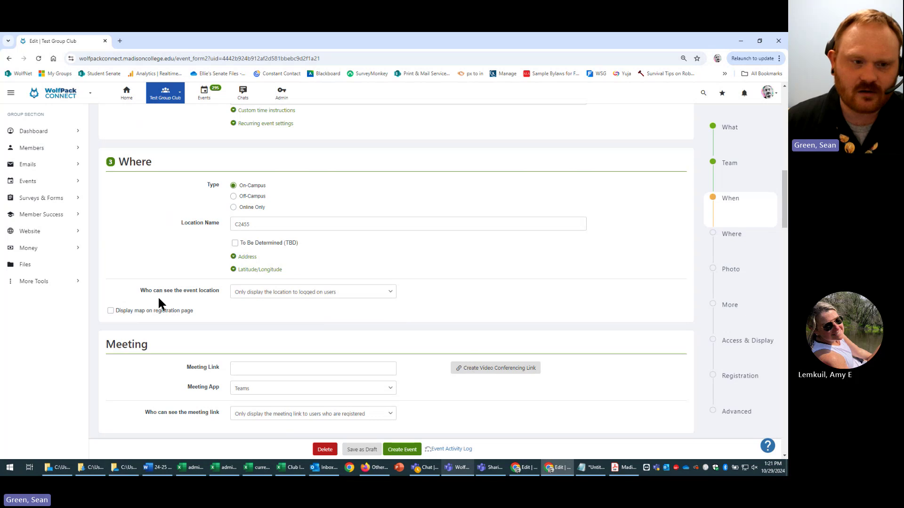
- Show the Everyone, logged-on users and registered users options for location visibility
{"action": "left_click_drag", "start_coordinate": [141, 292], "coordinate": [264, 292]}
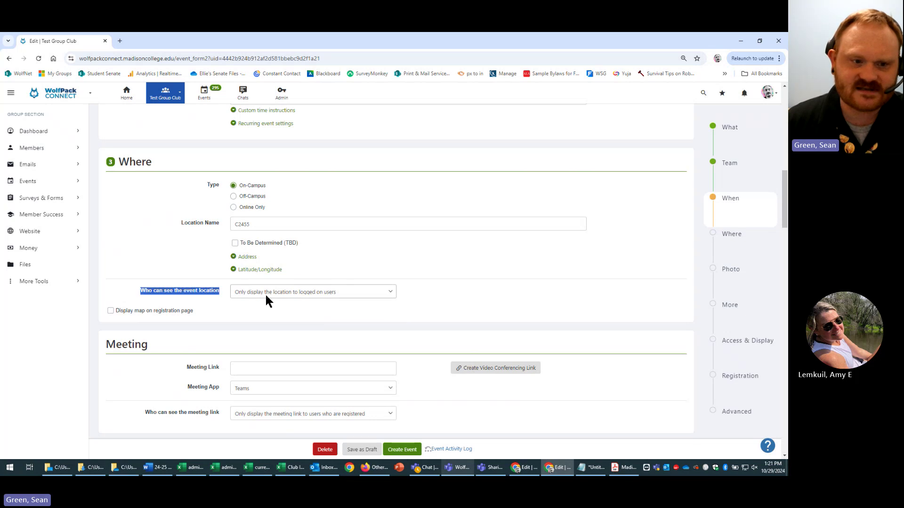
{"action": "left_click", "coordinate": [370, 293]}
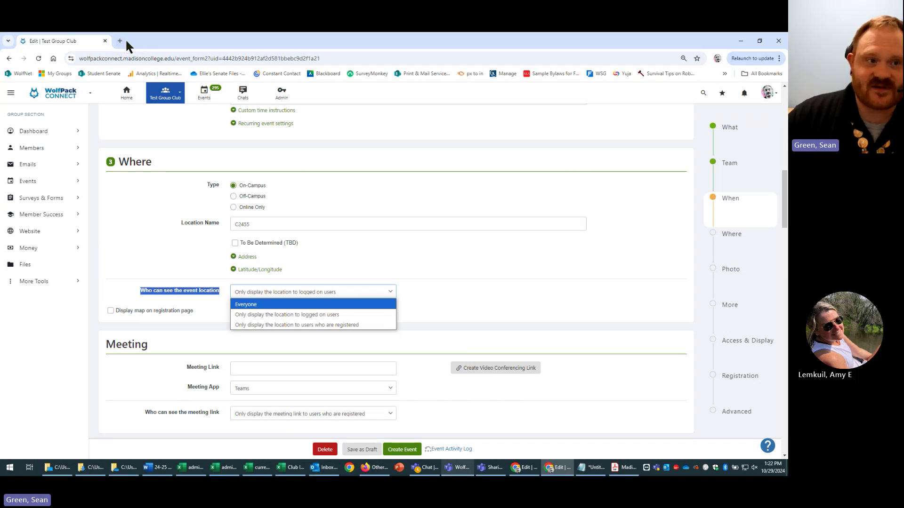
- Open a new browser window and start entering 'madisoncolleg' in the address bar
{"action": "left_click", "coordinate": [125, 39]}
{"action": "left_click", "coordinate": [120, 40]}
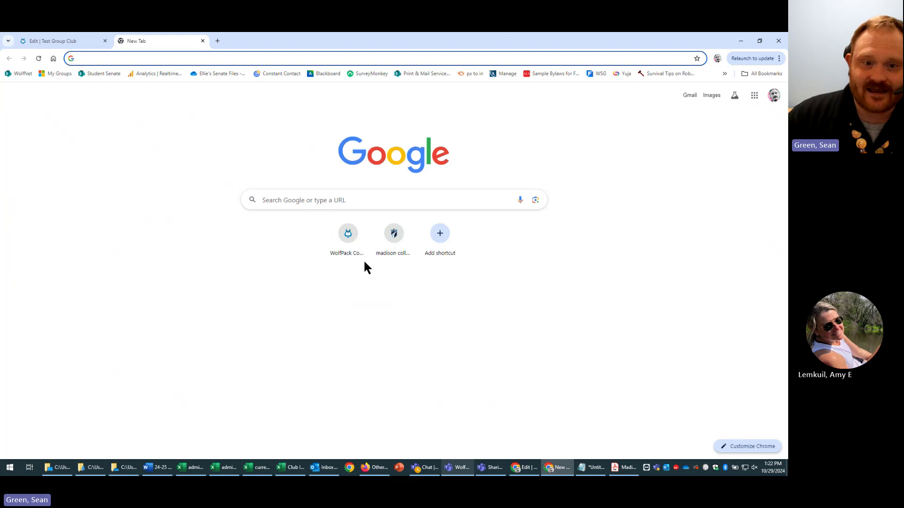
{"action": "left_click", "coordinate": [393, 247]}
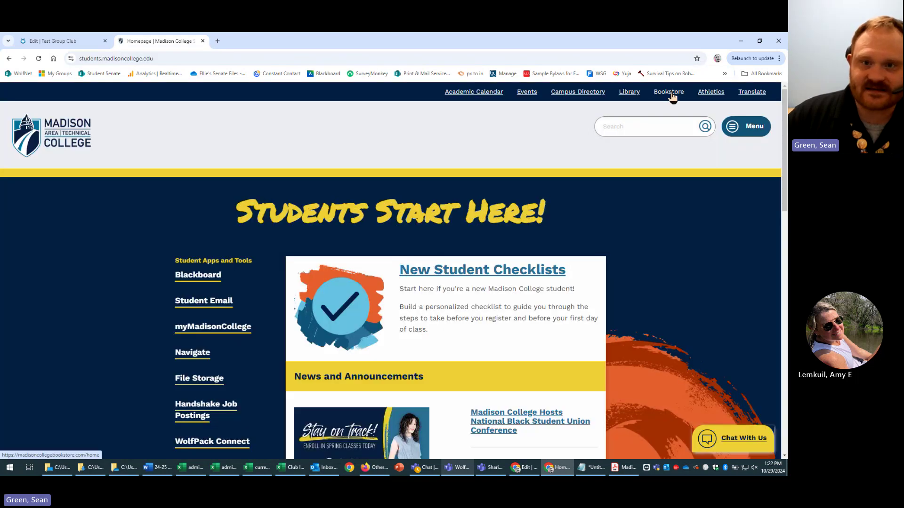
{"action": "left_click", "coordinate": [202, 40]}
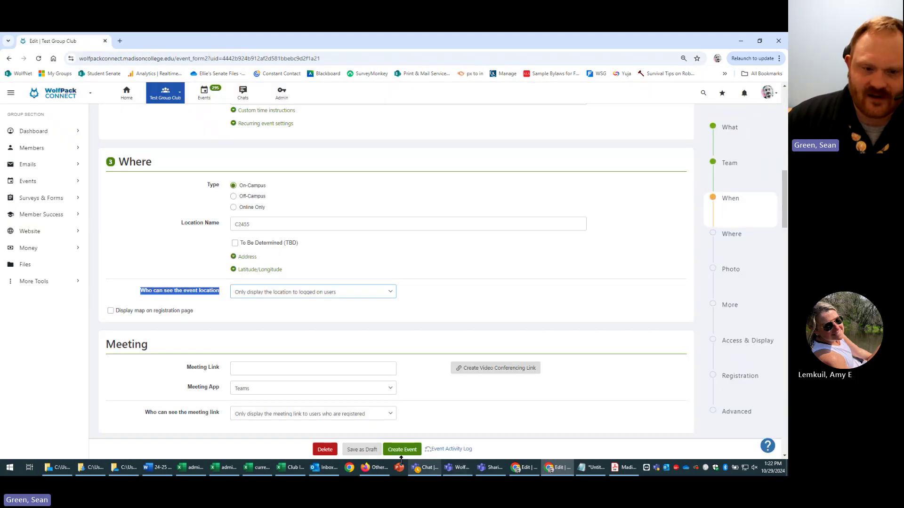
{"action": "right_click", "coordinate": [562, 468]}
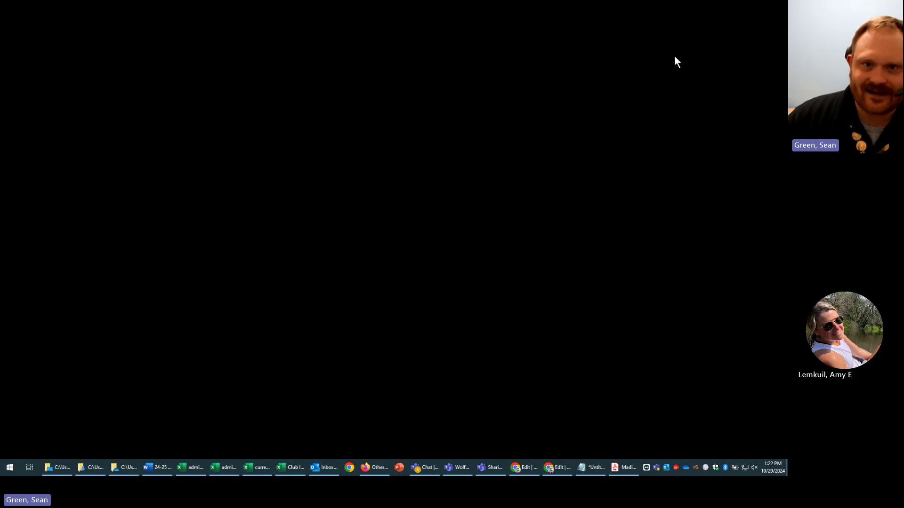
{"action": "type", "text": "madiso"}
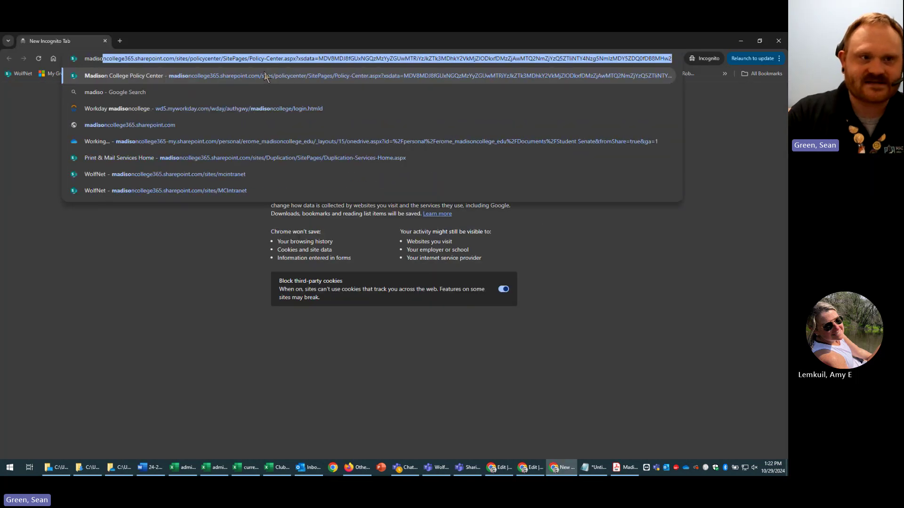
{"action": "type", "text": "ncollege.edu"}
{"action": "left_click", "coordinate": [266, 76]}
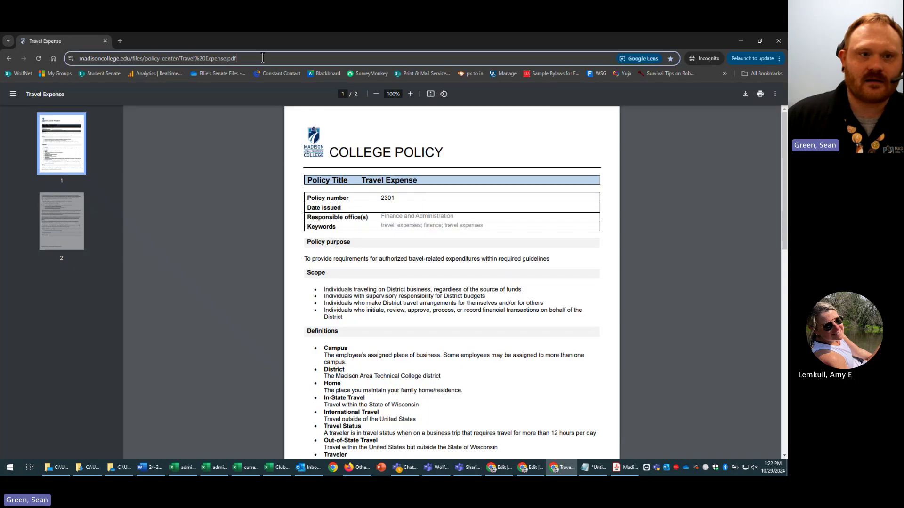
- Go to madisoncollege.edu, then Current Students, and open the WolfPack Connect link
{"action": "left_click", "coordinate": [260, 61]}
{"action": "key", "text": "End"}
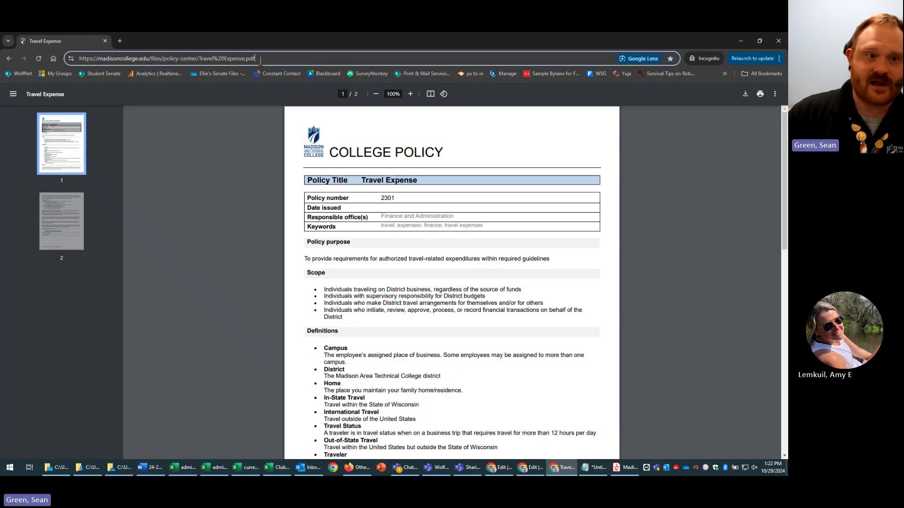
{"action": "key", "text": "BackSpace"}
{"action": "key", "text": "BackSpace"}
{"action": "key", "text": "BackSpace"}
{"action": "key", "text": "BackSpace"}
{"action": "key", "text": "BackSpace"}
{"action": "key", "text": "BackSpace"}
{"action": "key", "text": "BackSpace"}
{"action": "key", "text": "BackSpace"}
{"action": "key", "text": "BackSpace"}
{"action": "key", "text": "BackSpace"}
{"action": "key", "text": "BackSpace"}
{"action": "key", "text": "BackSpace"}
{"action": "key", "text": "BackSpace"}
{"action": "key", "text": "BackSpace"}
{"action": "key", "text": "BackSpace"}
{"action": "key", "text": "BackSpace"}
{"action": "key", "text": "BackSpace"}
{"action": "key", "text": "BackSpace"}
{"action": "key", "text": "BackSpace"}
{"action": "key", "text": "BackSpace"}
{"action": "key", "text": "BackSpace"}
{"action": "key", "text": "BackSpace"}
{"action": "key", "text": "BackSpace"}
{"action": "key", "text": "BackSpace"}
{"action": "key", "text": "BackSpace"}
{"action": "key", "text": "BackSpace"}
{"action": "key", "text": "BackSpace"}
{"action": "key", "text": "BackSpace"}
{"action": "key", "text": "BackSpace"}
{"action": "key", "text": "BackSpace"}
{"action": "key", "text": "BackSpace"}
{"action": "key", "text": "BackSpace"}
{"action": "key", "text": "BackSpace"}
{"action": "key", "text": "BackSpace"}
{"action": "key", "text": "BackSpace"}
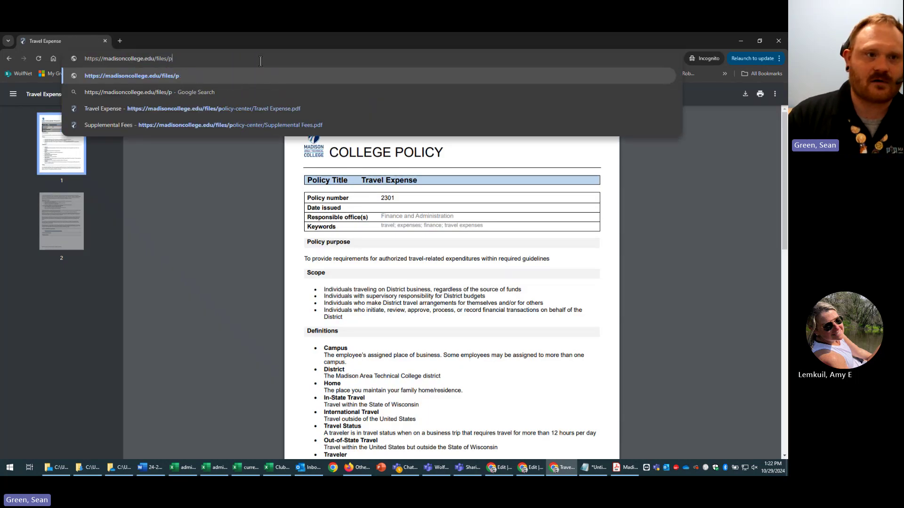
{"action": "key", "text": "Return"}
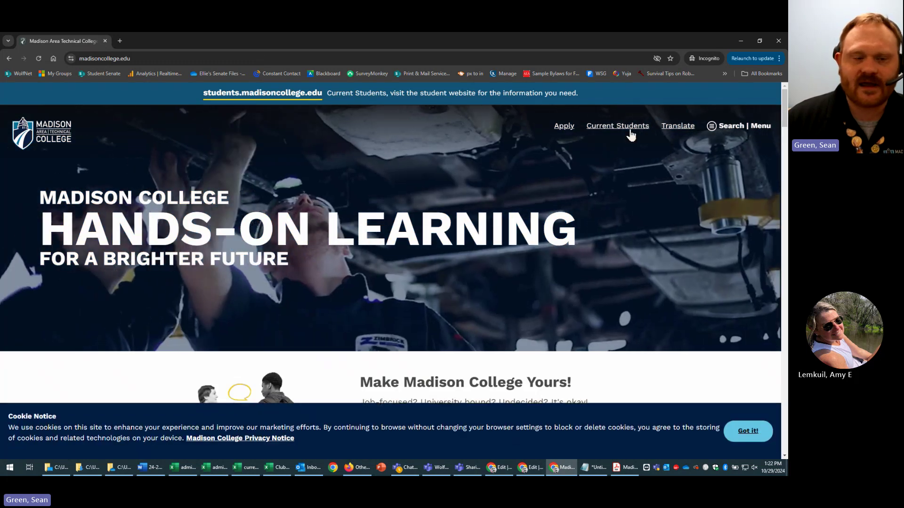
{"action": "left_click", "coordinate": [618, 121]}
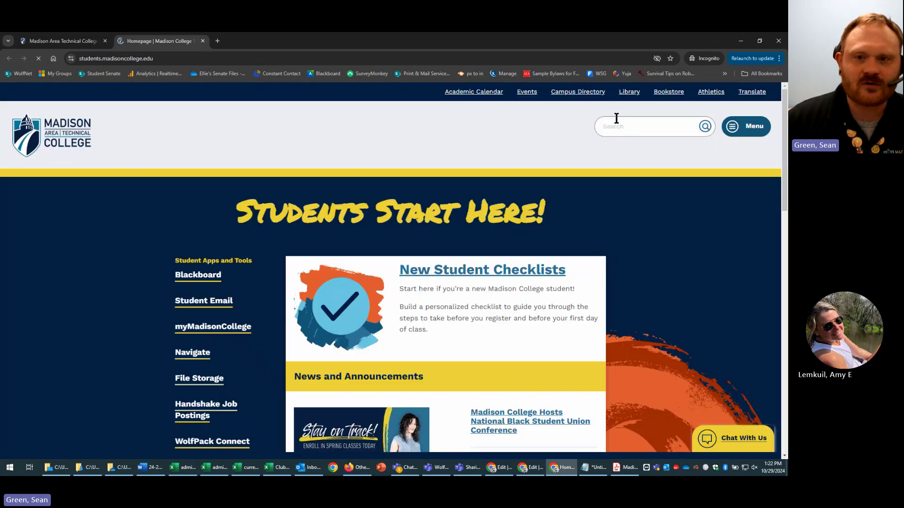
{"action": "left_click", "coordinate": [748, 431]}
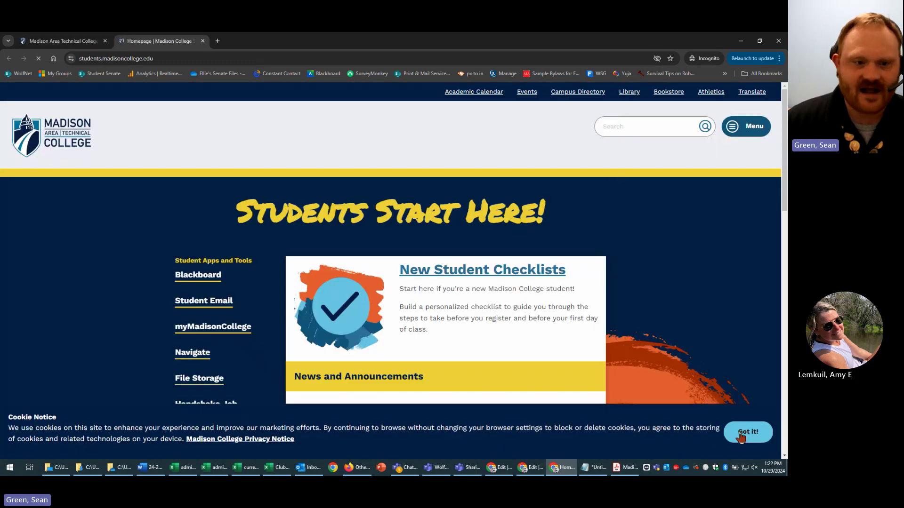
{"action": "scroll", "coordinate": [214, 405], "scroll_direction": "down", "scroll_amount": 3}
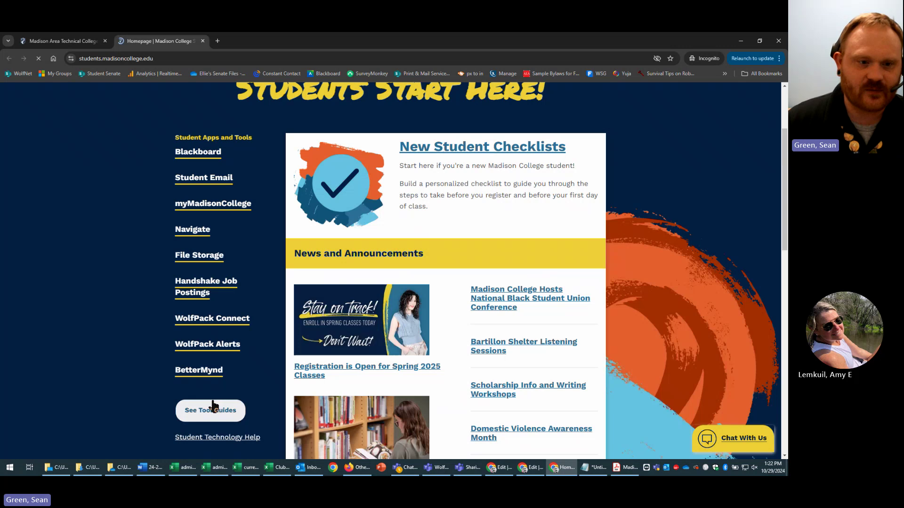
{"action": "left_click", "coordinate": [213, 409]}
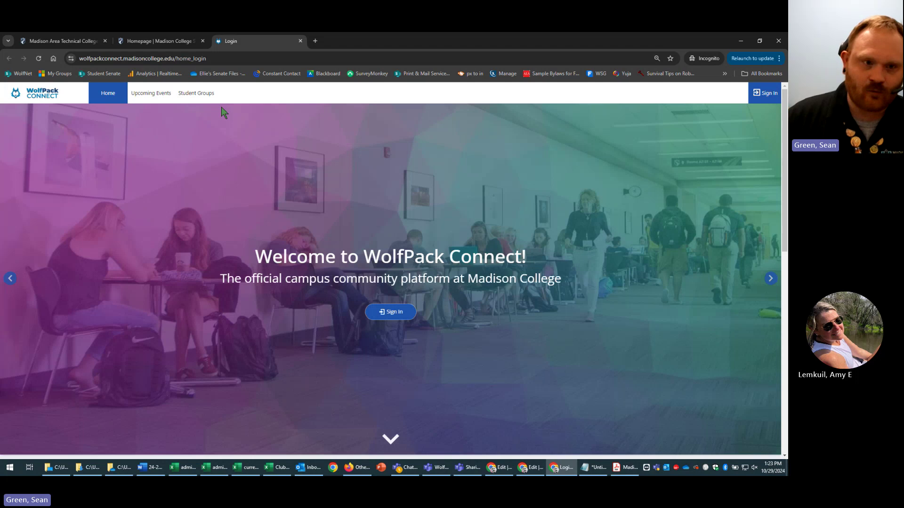
- View WolfPack Connect's public list of upcoming events without signing in
{"action": "left_click", "coordinate": [161, 104]}
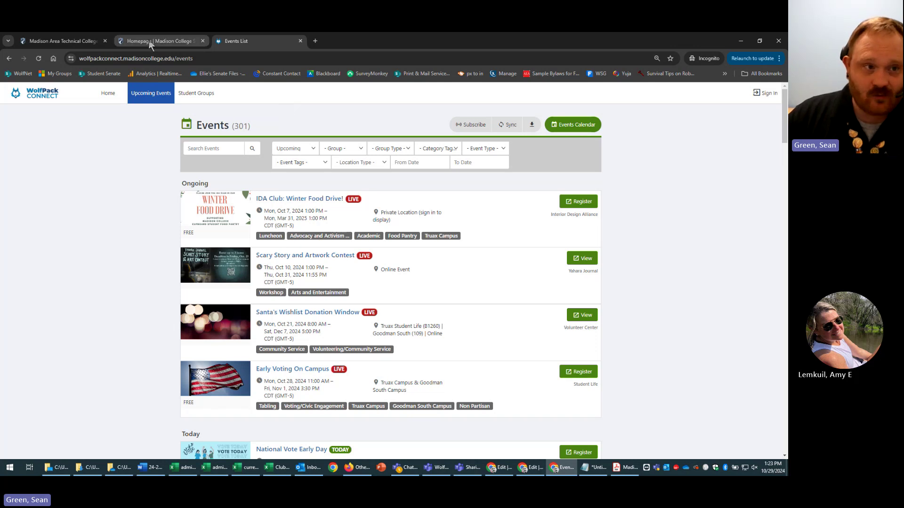
{"action": "left_click", "coordinate": [534, 469]}
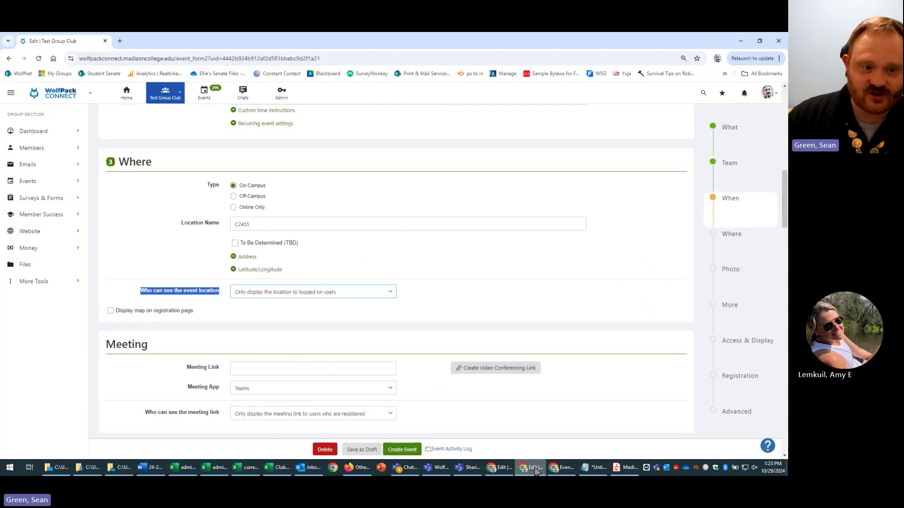
{"action": "left_click", "coordinate": [358, 293]}
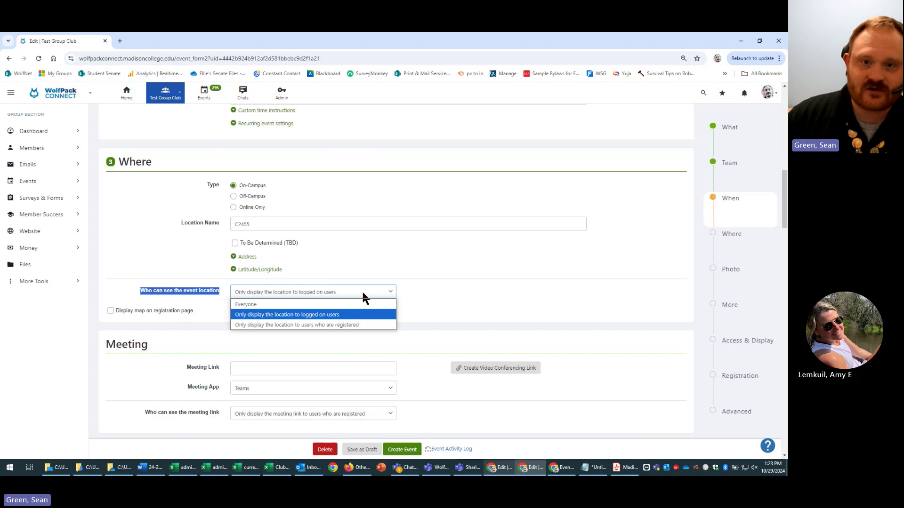
{"action": "left_click", "coordinate": [562, 468]}
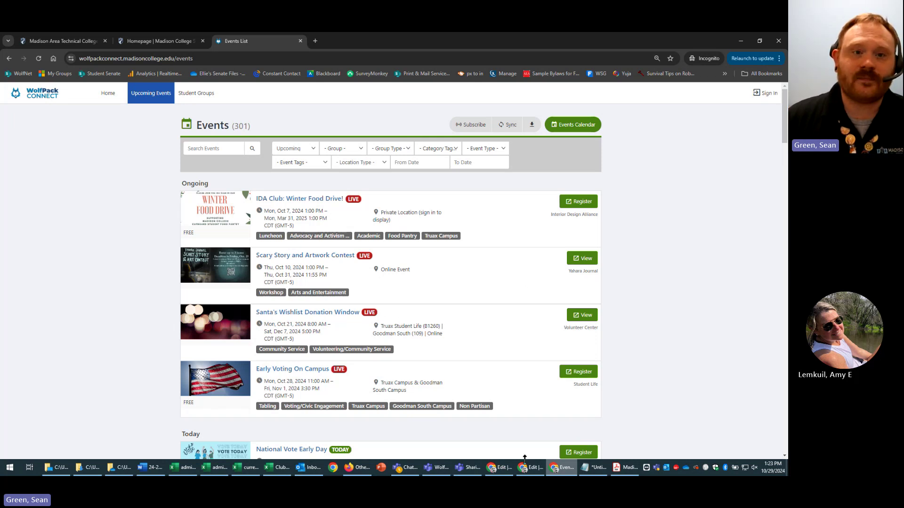
{"action": "left_click", "coordinate": [741, 42]}
{"action": "left_click", "coordinate": [355, 292]}
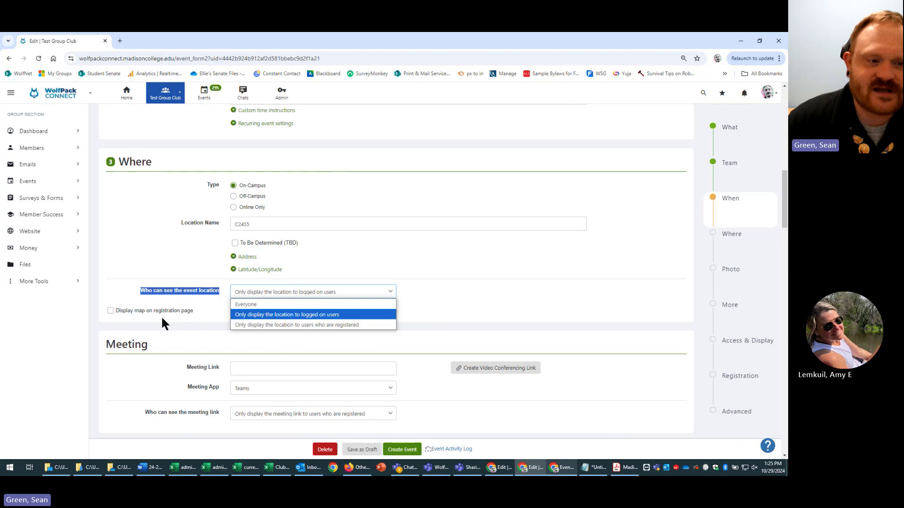
{"action": "left_click", "coordinate": [201, 321]}
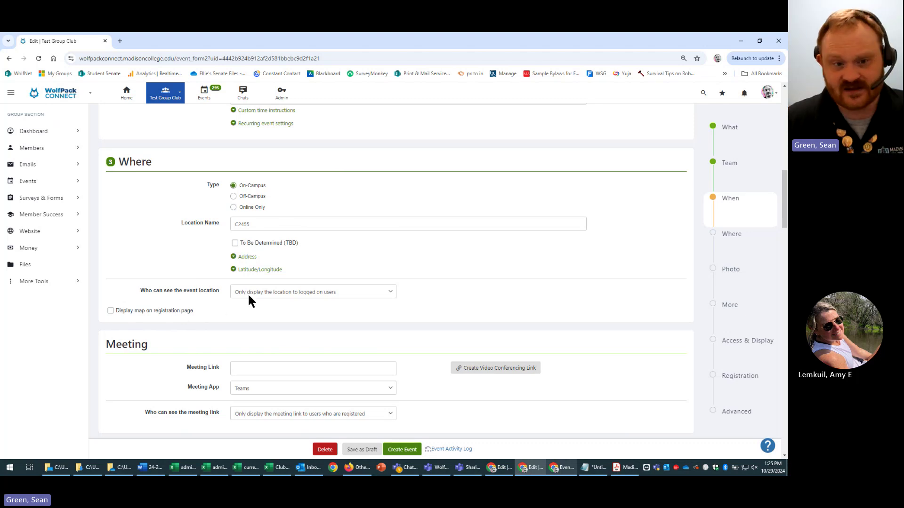
{"action": "left_click", "coordinate": [247, 257]}
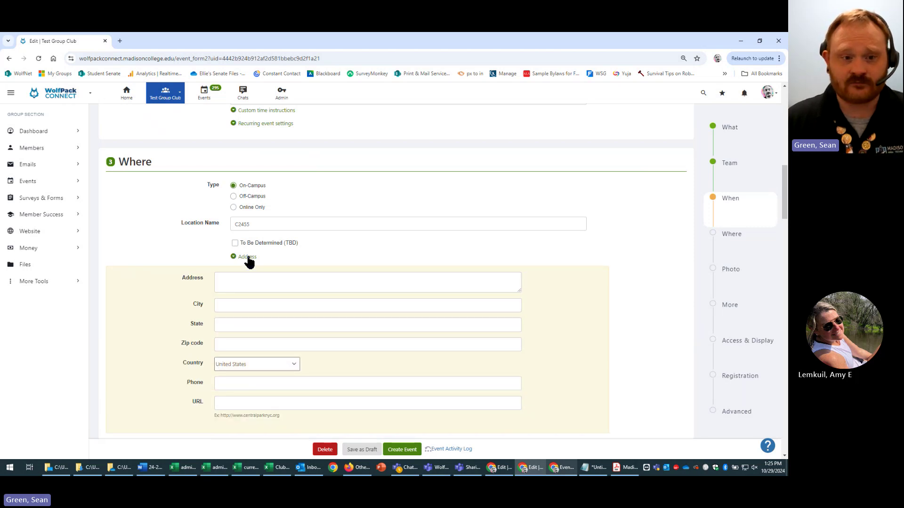
{"action": "left_click", "coordinate": [247, 258]}
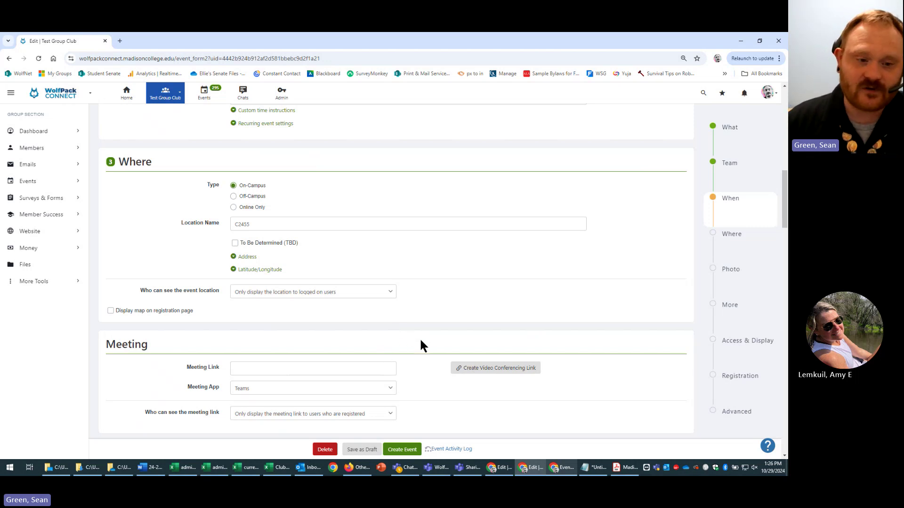
{"action": "scroll", "coordinate": [417, 339], "scroll_direction": "down", "scroll_amount": 1}
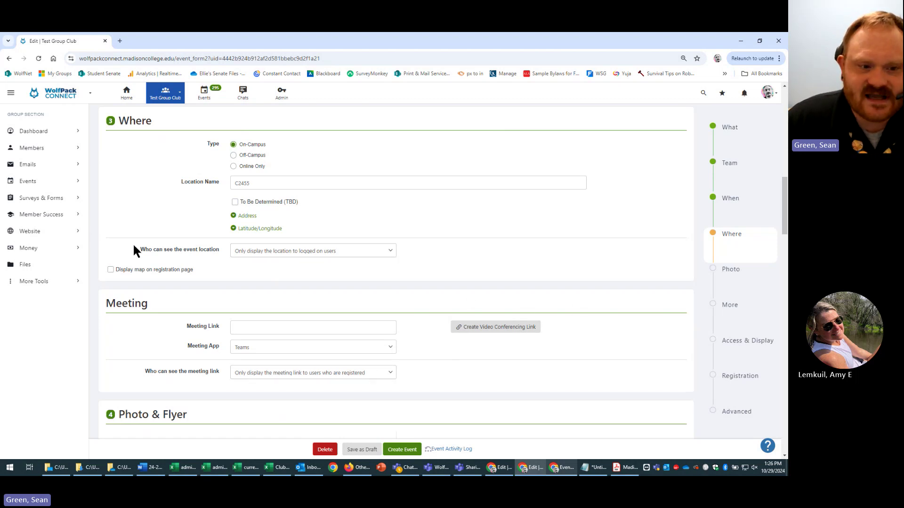
{"action": "left_click_drag", "start_coordinate": [152, 372], "coordinate": [219, 367]}
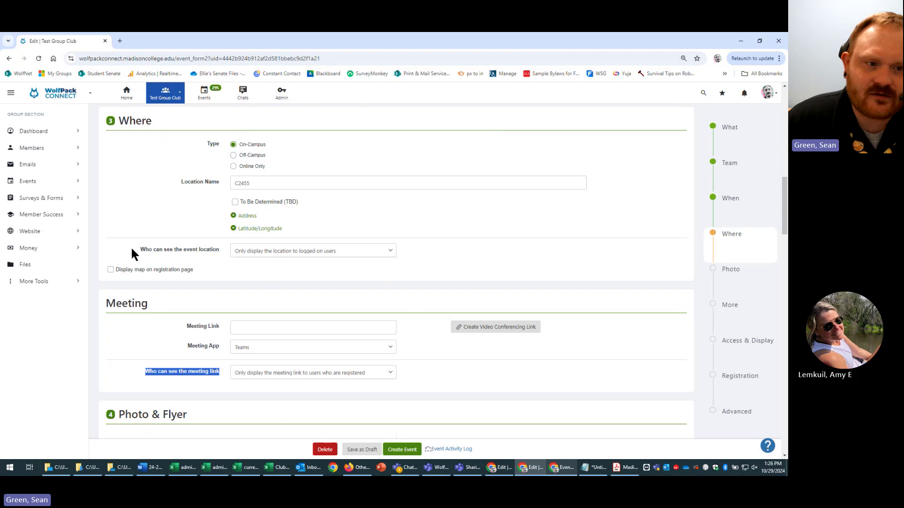
{"action": "left_click_drag", "start_coordinate": [132, 249], "coordinate": [212, 251]}
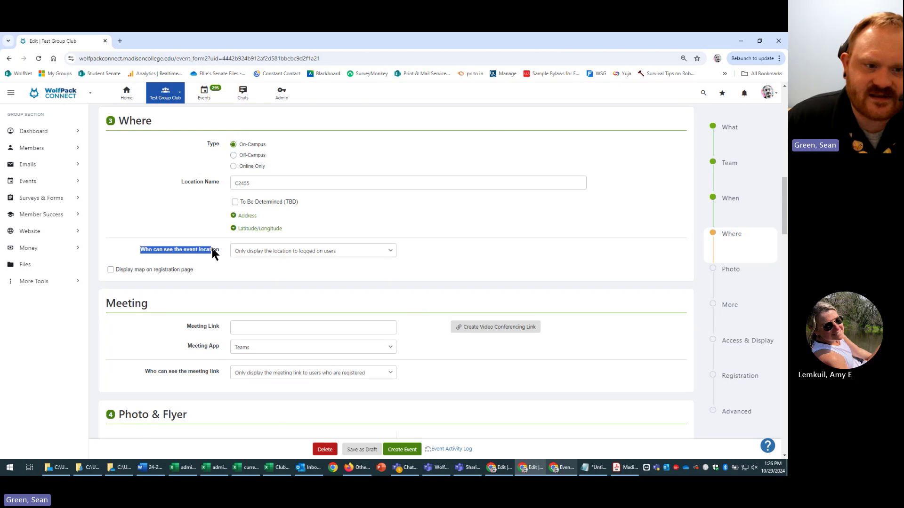
- Set the meeting link visibility to 'Only display the meeting link to logged on users'
{"action": "left_click", "coordinate": [383, 373]}
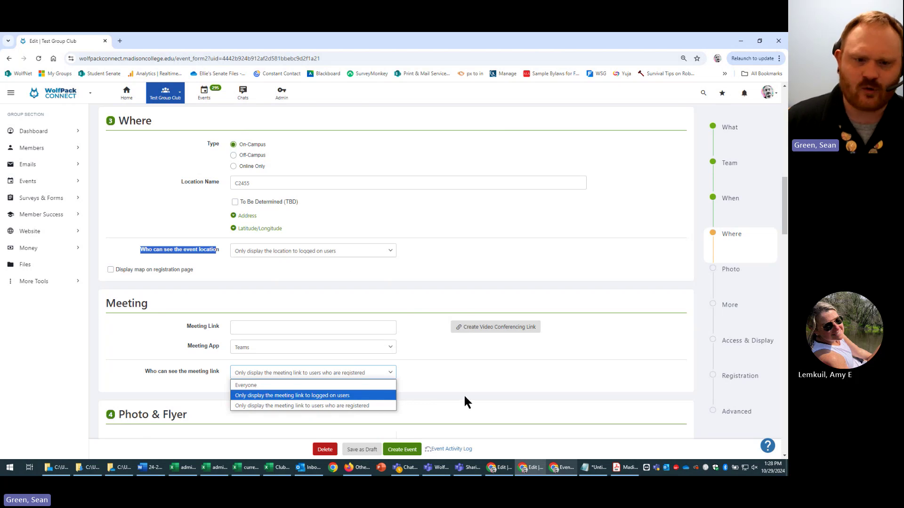
{"action": "left_click", "coordinate": [445, 394]}
{"action": "left_click", "coordinate": [368, 374]}
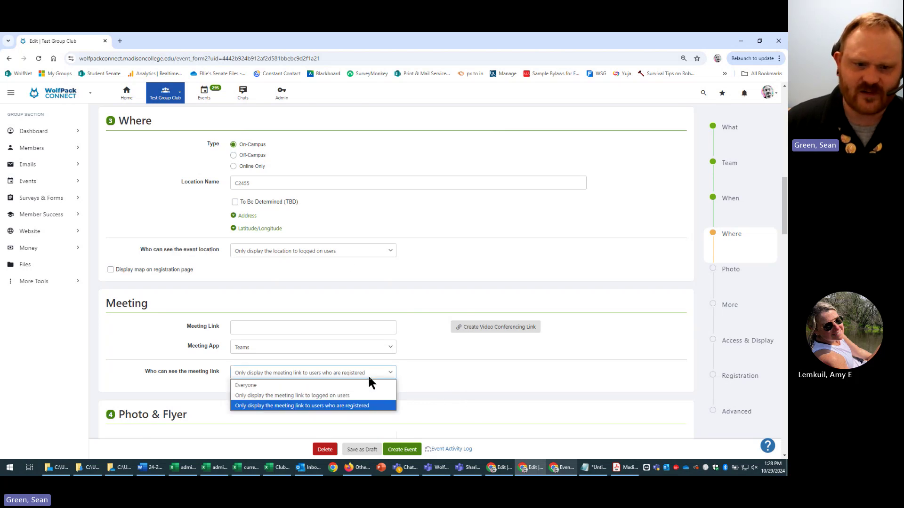
{"action": "left_click", "coordinate": [386, 396]}
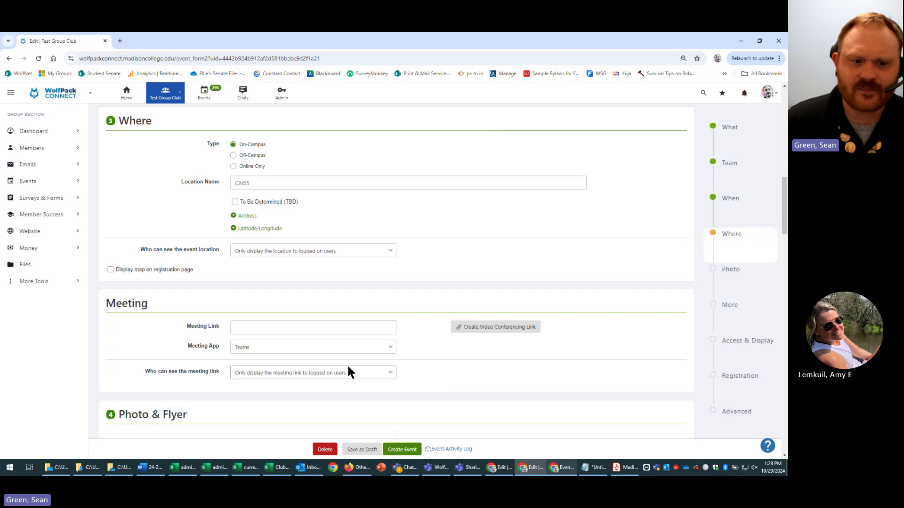
- Select the Meeting Link field and scroll down to the Photo & Flyer section
{"action": "left_click", "coordinate": [333, 326]}
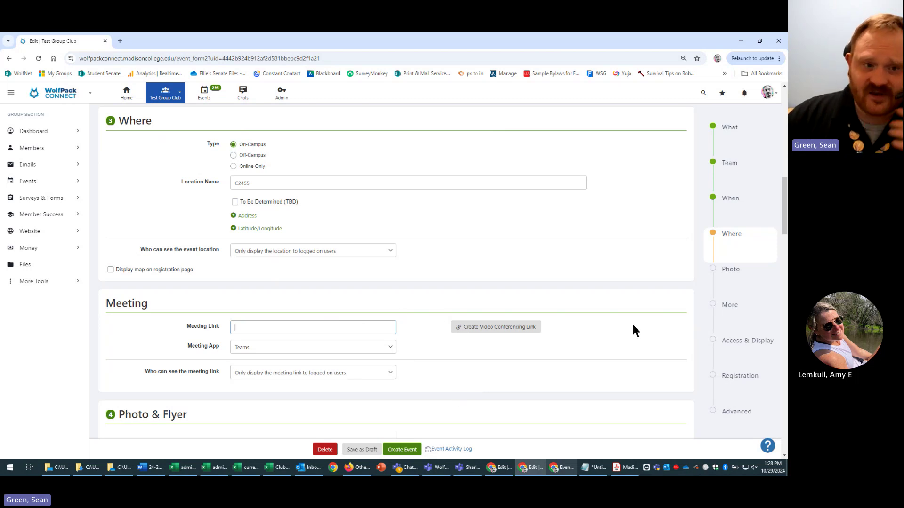
{"action": "scroll", "coordinate": [449, 396], "scroll_direction": "down", "scroll_amount": 1}
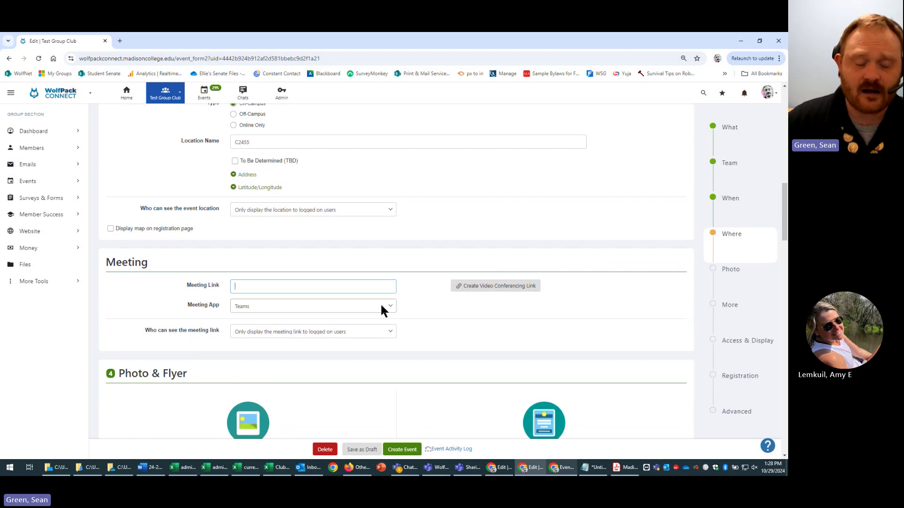
{"action": "scroll", "coordinate": [457, 332], "scroll_direction": "down", "scroll_amount": 1}
{"action": "scroll", "coordinate": [424, 330], "scroll_direction": "down", "scroll_amount": 2}
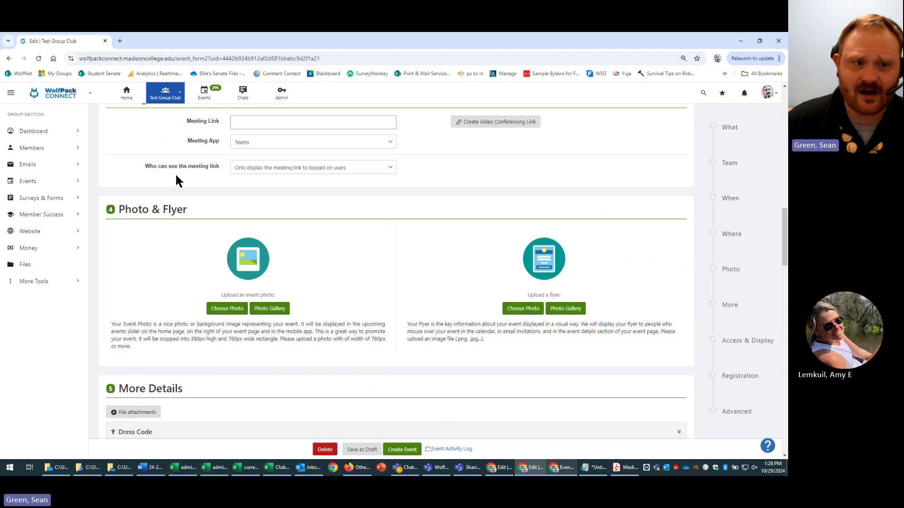
{"action": "scroll", "coordinate": [262, 277], "scroll_direction": "up", "scroll_amount": 4}
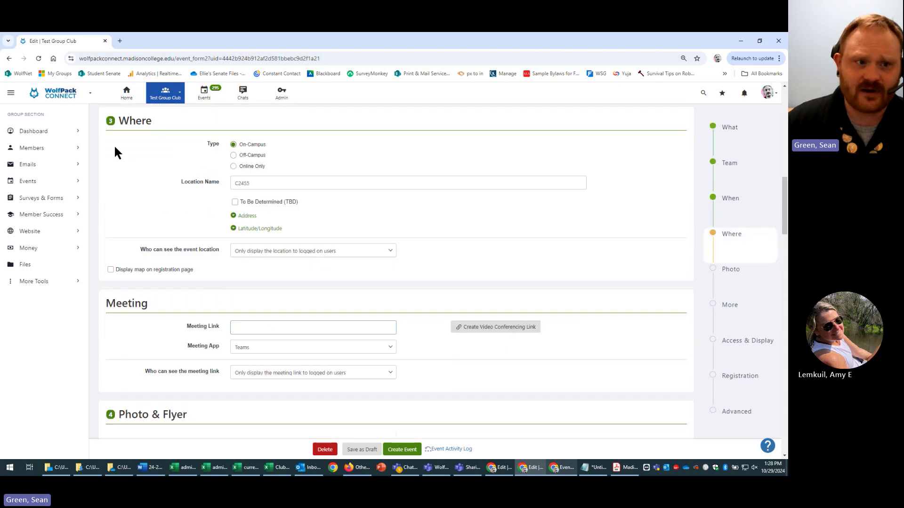
{"action": "scroll", "coordinate": [212, 376], "scroll_direction": "down", "scroll_amount": 3}
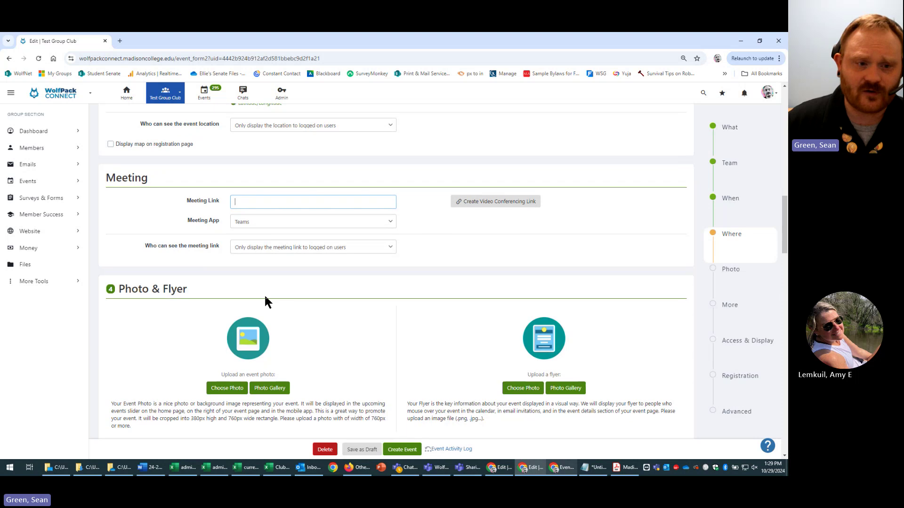
{"action": "scroll", "coordinate": [265, 294], "scroll_direction": "down", "scroll_amount": 3}
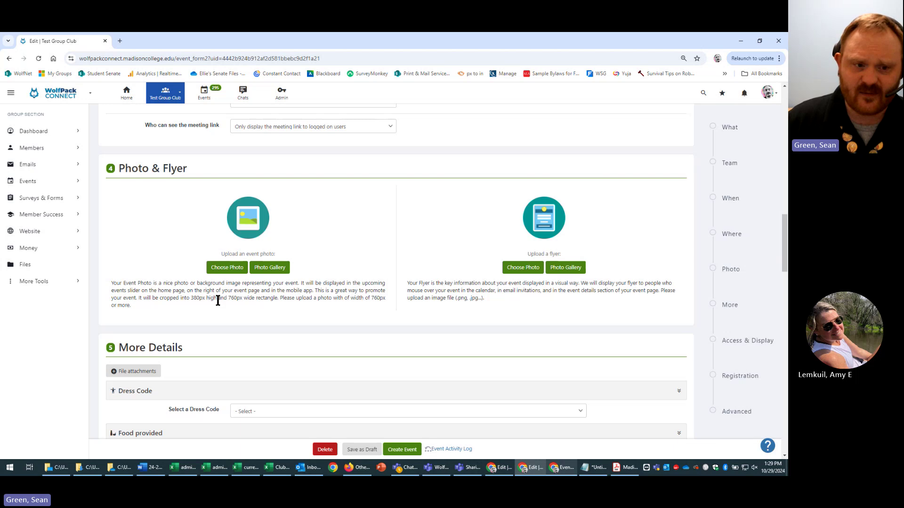
{"action": "left_click_drag", "start_coordinate": [192, 300], "coordinate": [213, 298]}
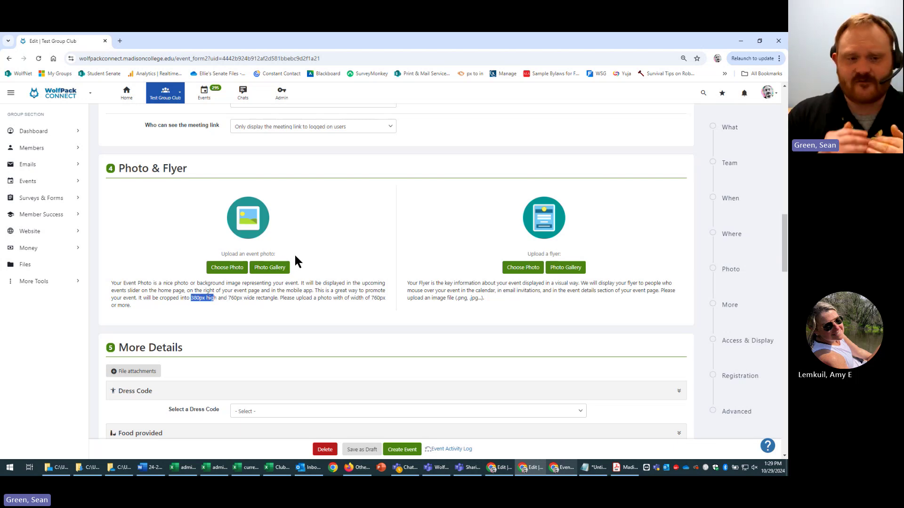
{"action": "left_click", "coordinate": [555, 471]}
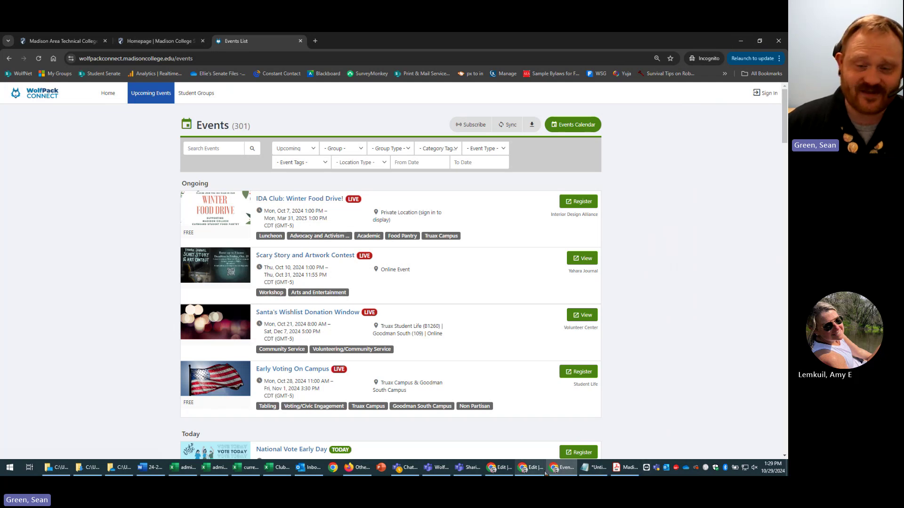
{"action": "left_click", "coordinate": [745, 43]}
{"action": "left_click", "coordinate": [120, 42]}
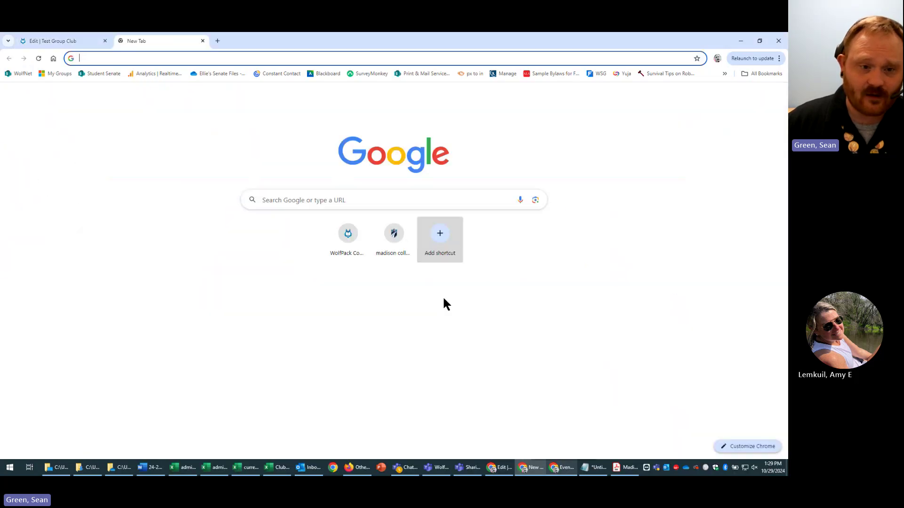
{"action": "left_click", "coordinate": [346, 242]}
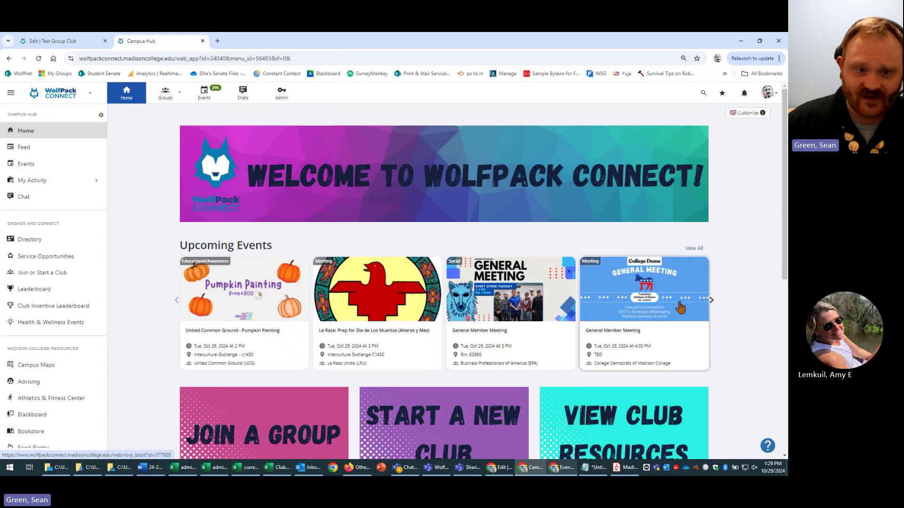
{"action": "left_click", "coordinate": [80, 41]}
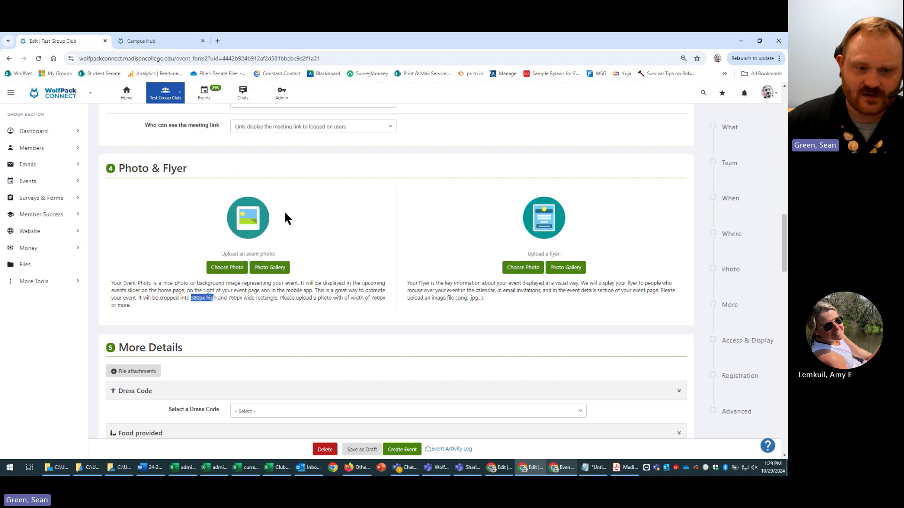
{"action": "left_click", "coordinate": [194, 300]}
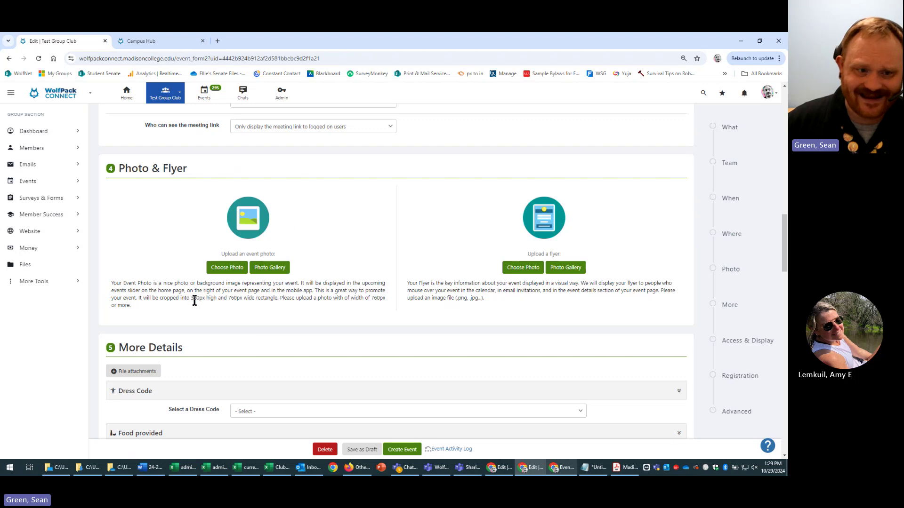
{"action": "left_click_drag", "start_coordinate": [195, 300], "coordinate": [210, 302]}
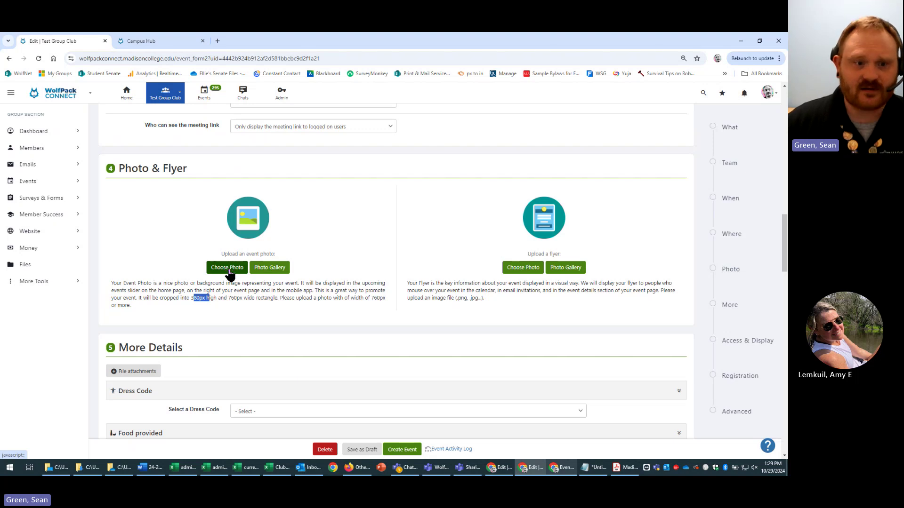
- Upload Untitled-3.png from the desktop as the event photo and apply the crop
{"action": "left_click", "coordinate": [231, 271]}
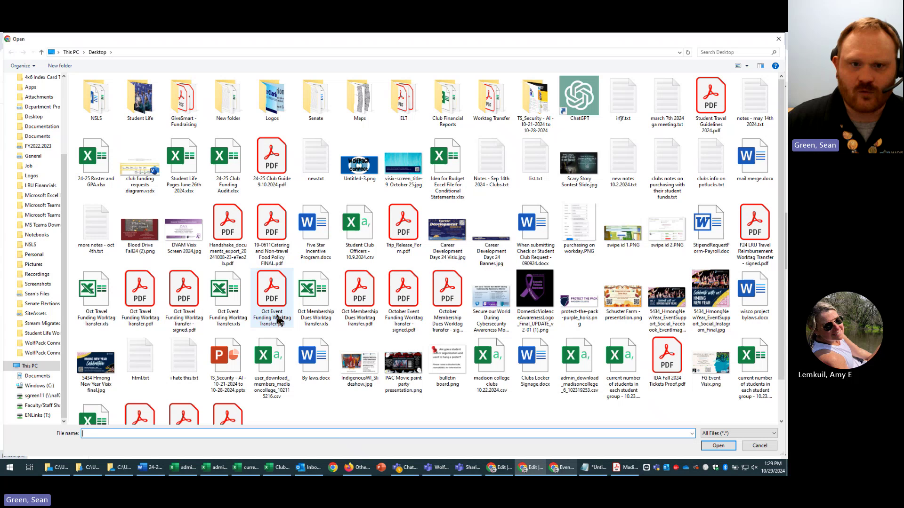
{"action": "left_click", "coordinate": [362, 164]}
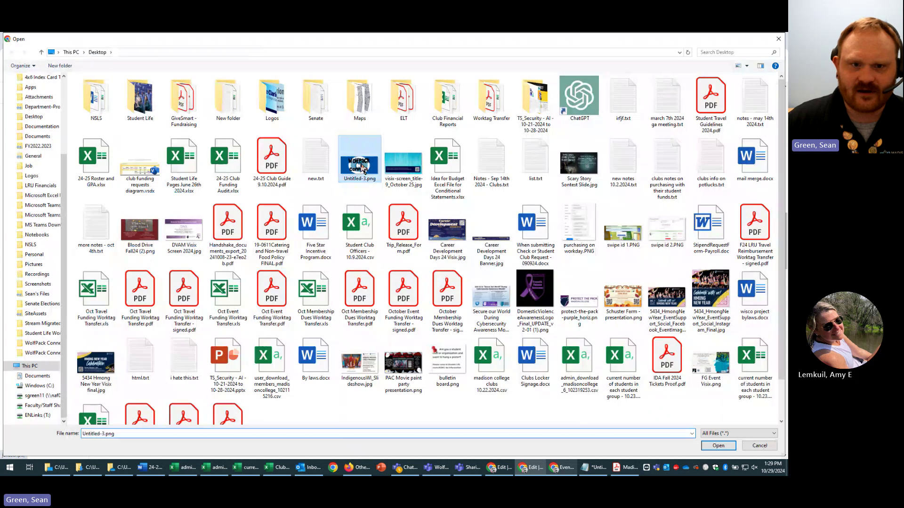
{"action": "double_click", "coordinate": [369, 164]}
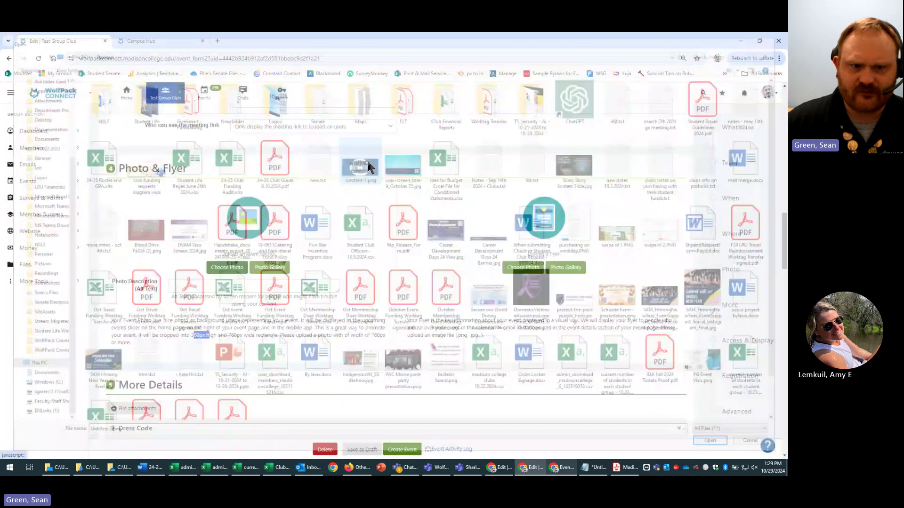
{"action": "left_click", "coordinate": [396, 400]}
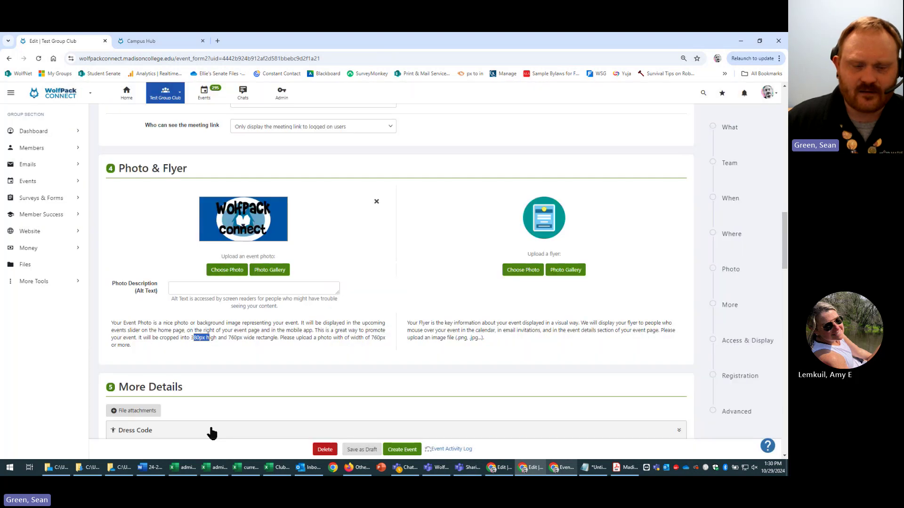
- Enter 'wolfpack connect event photo' as the photo description, then go to Campus Hub
{"action": "left_click", "coordinate": [242, 289]}
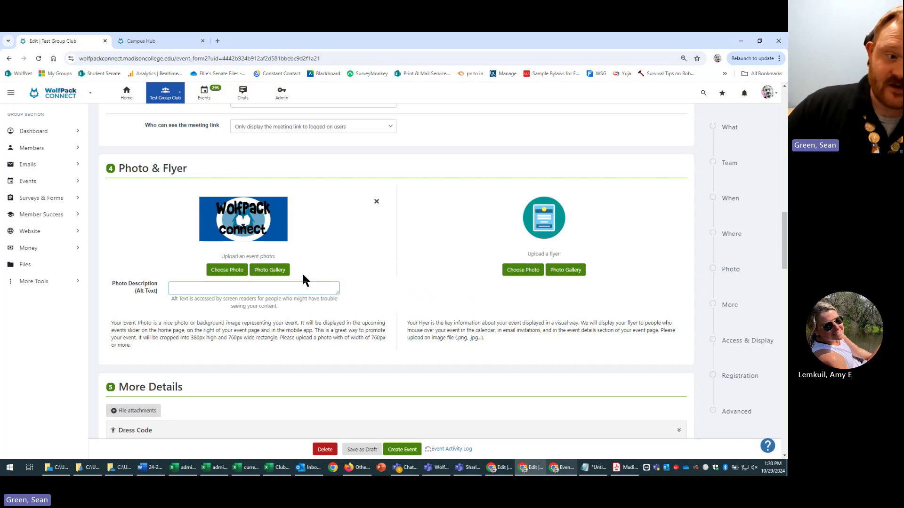
{"action": "type", "text": "wolfp"}
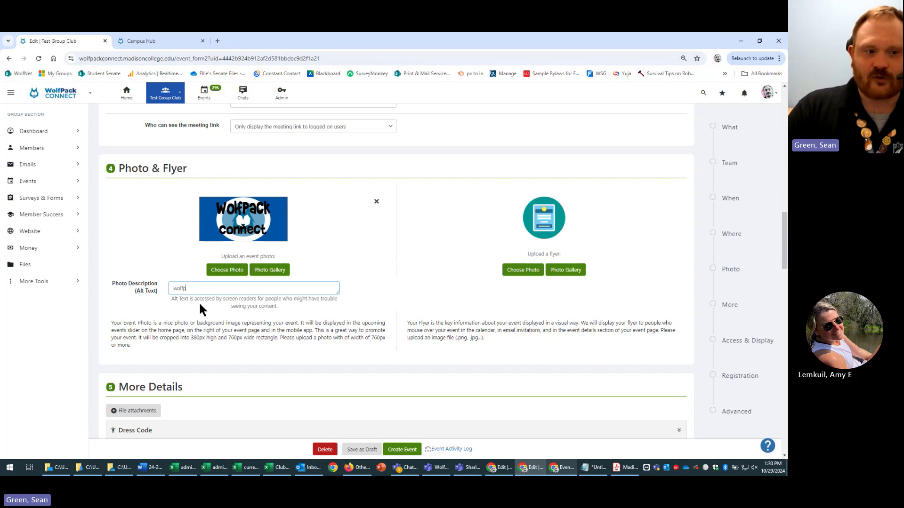
{"action": "type", "text": "ack connect"}
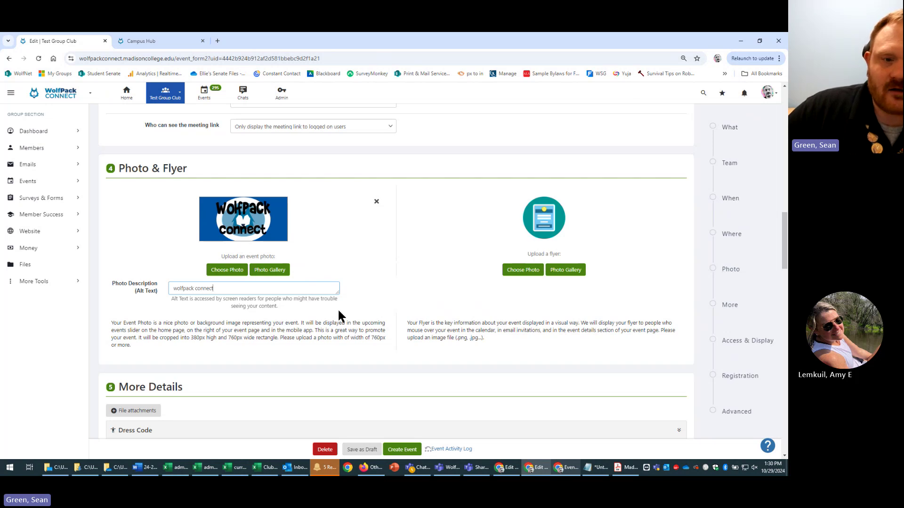
{"action": "type", "text": "event photo"}
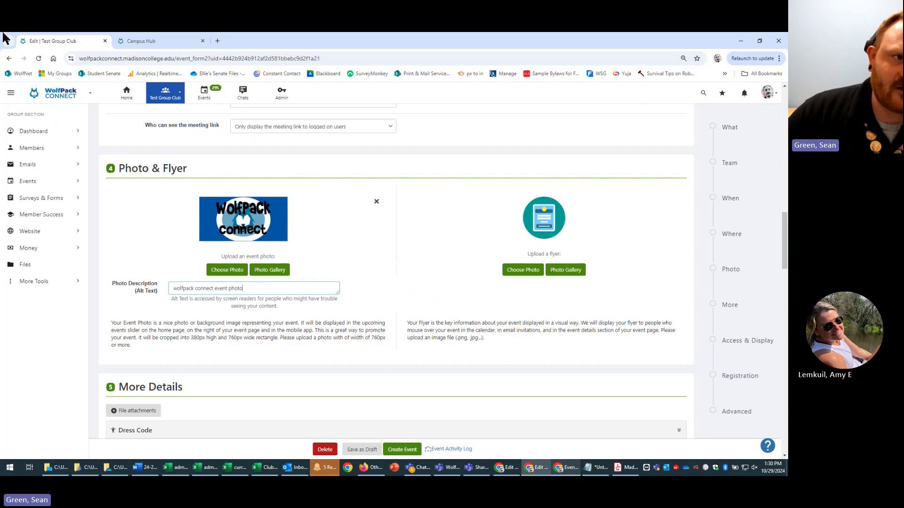
{"action": "left_click", "coordinate": [160, 41]}
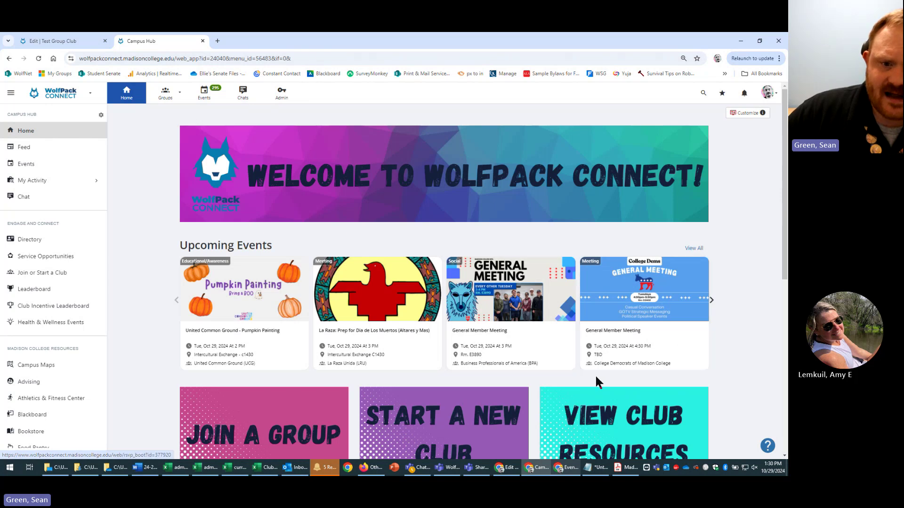
- Open the BPA General Member Meeting page, scroll its flyer, and briefly check the event form
{"action": "left_click", "coordinate": [507, 318]}
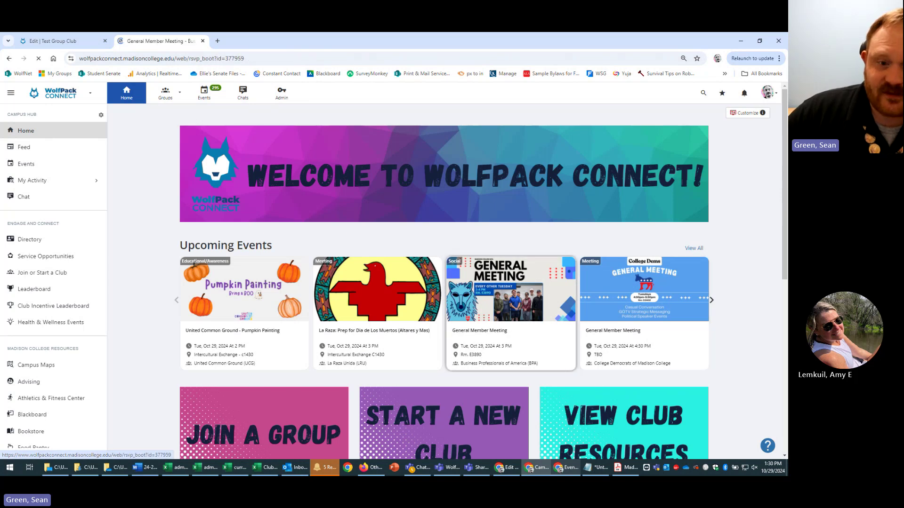
{"action": "scroll", "coordinate": [645, 338], "scroll_direction": "down", "scroll_amount": 9}
{"action": "scroll", "coordinate": [645, 338], "scroll_direction": "down", "scroll_amount": 4}
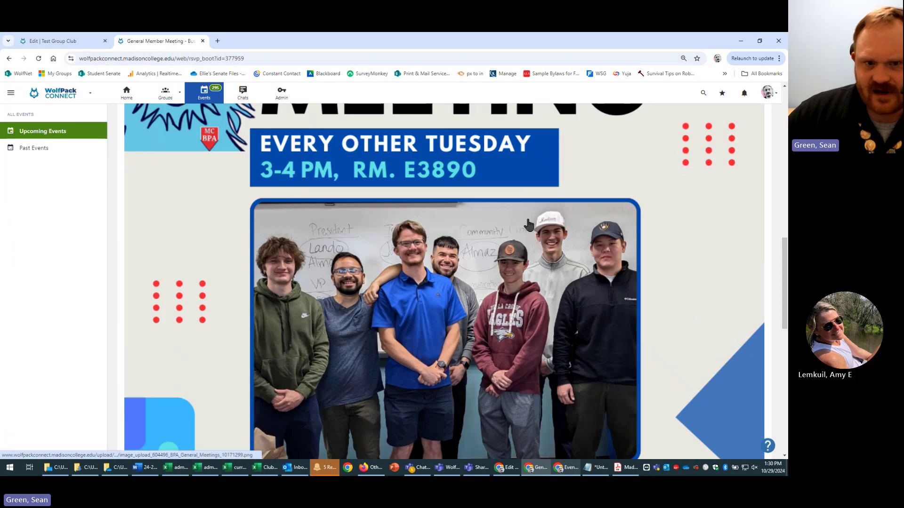
{"action": "scroll", "coordinate": [221, 151], "scroll_direction": "up", "scroll_amount": 6}
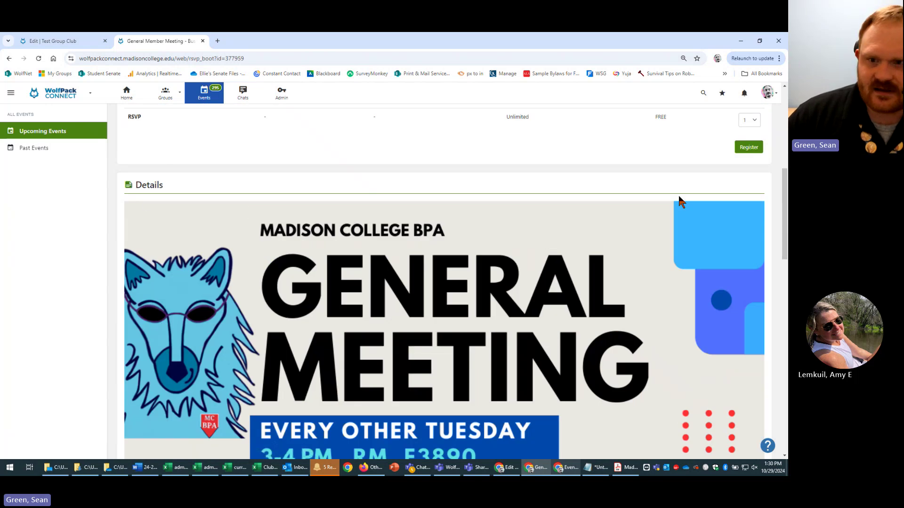
{"action": "scroll", "coordinate": [769, 230], "scroll_direction": "down", "scroll_amount": 12}
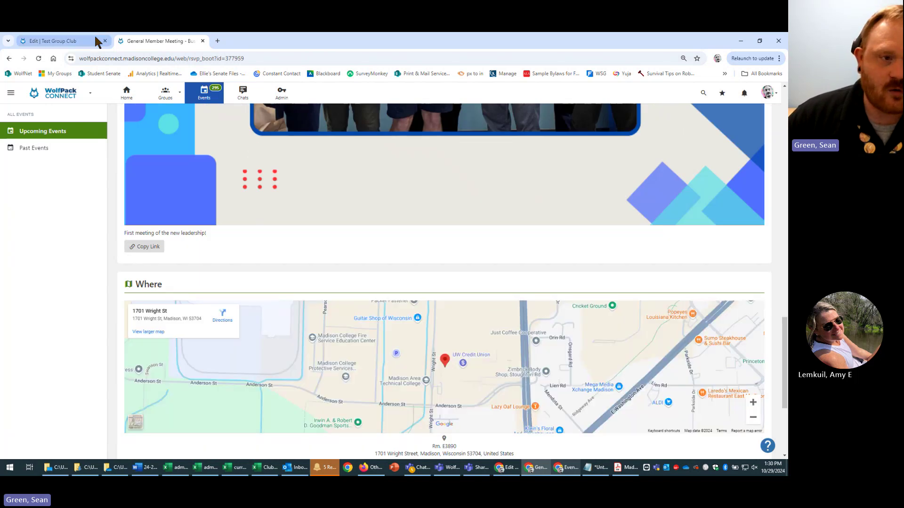
{"action": "left_click", "coordinate": [94, 40]}
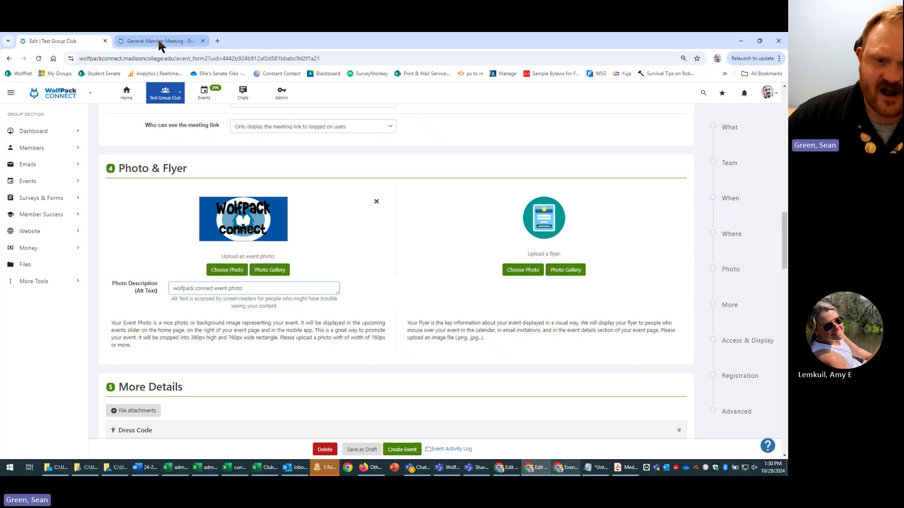
{"action": "left_click_drag", "start_coordinate": [556, 307], "coordinate": [692, 392]}
{"action": "left_click", "coordinate": [585, 342]}
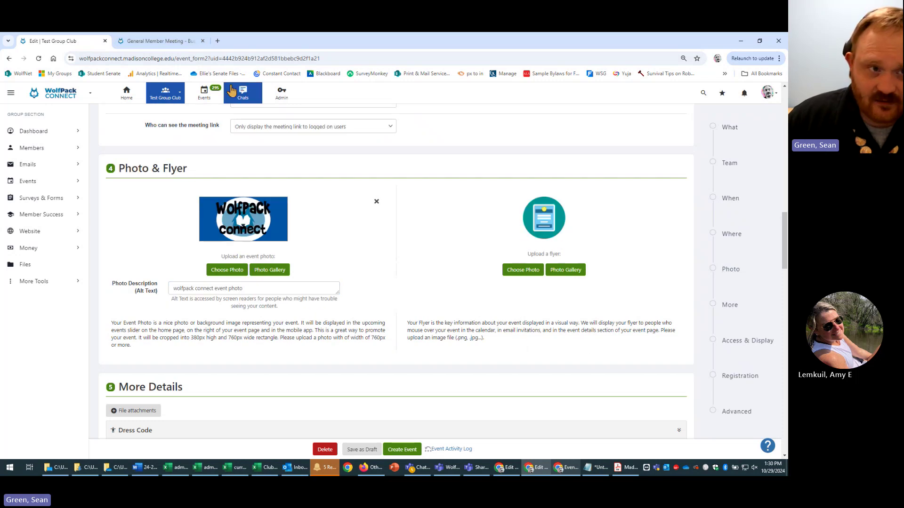
- Return to the General Member Meeting page and scroll through its flyer and Where map
{"action": "left_click", "coordinate": [170, 42]}
{"action": "scroll", "coordinate": [688, 349], "scroll_direction": "up", "scroll_amount": 5}
{"action": "scroll", "coordinate": [688, 349], "scroll_direction": "up", "scroll_amount": 12}
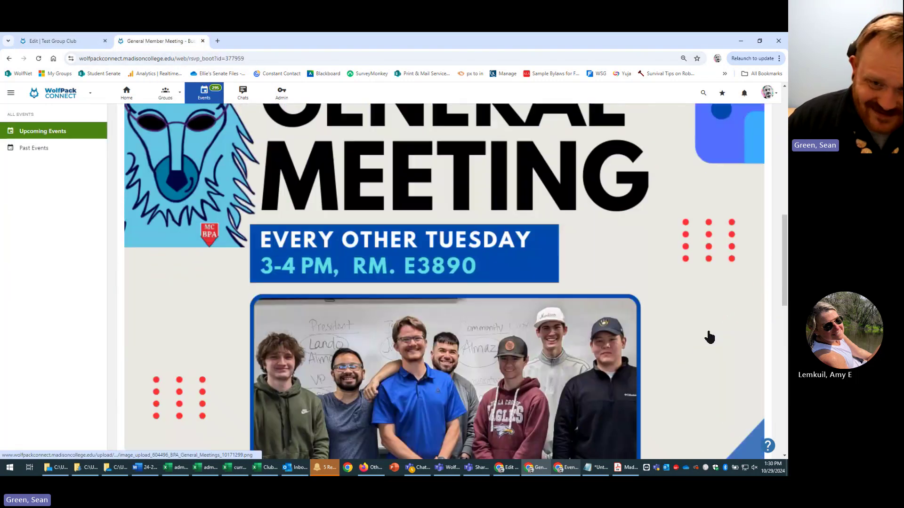
{"action": "scroll", "coordinate": [250, 337], "scroll_direction": "down", "scroll_amount": 5}
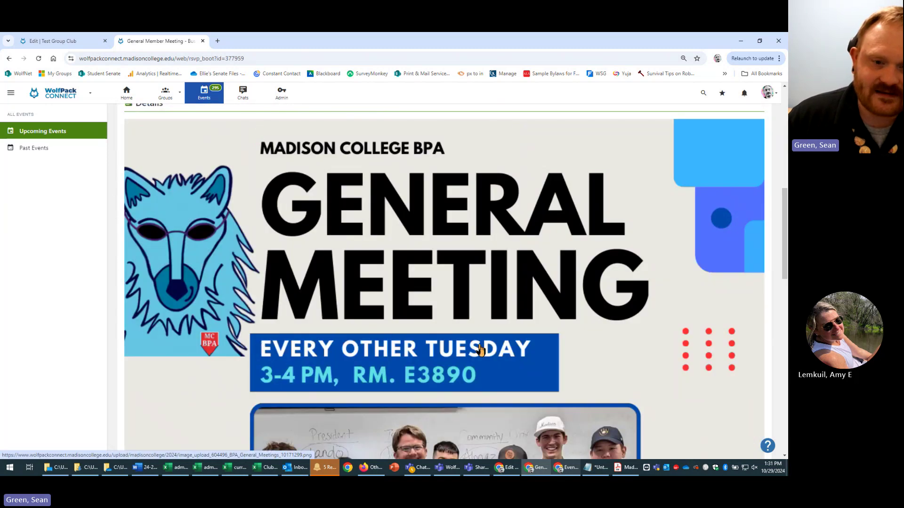
{"action": "scroll", "coordinate": [762, 387], "scroll_direction": "up", "scroll_amount": 3}
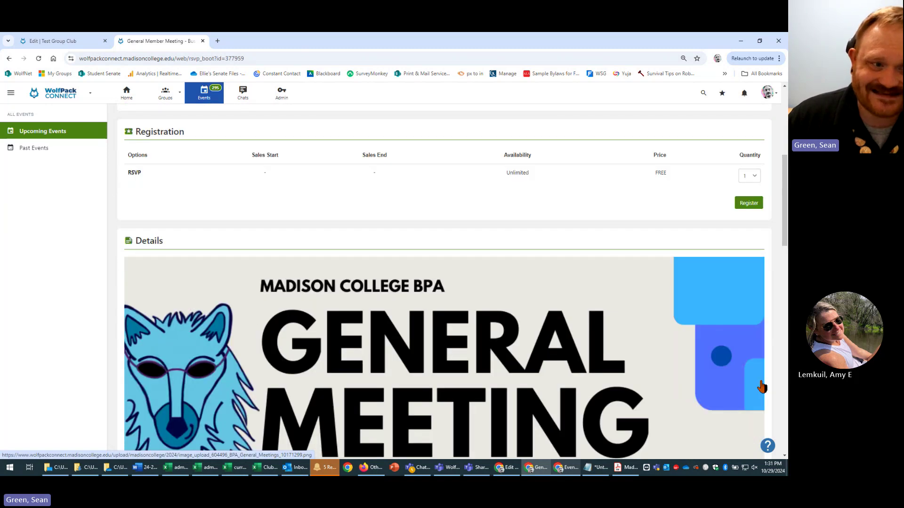
{"action": "scroll", "coordinate": [158, 266], "scroll_direction": "down", "scroll_amount": 14}
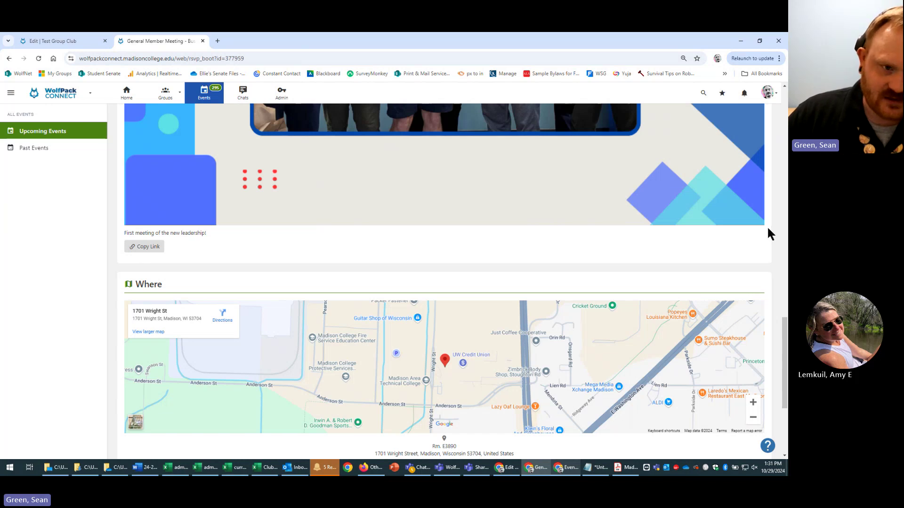
{"action": "scroll", "coordinate": [765, 233], "scroll_direction": "up", "scroll_amount": 5}
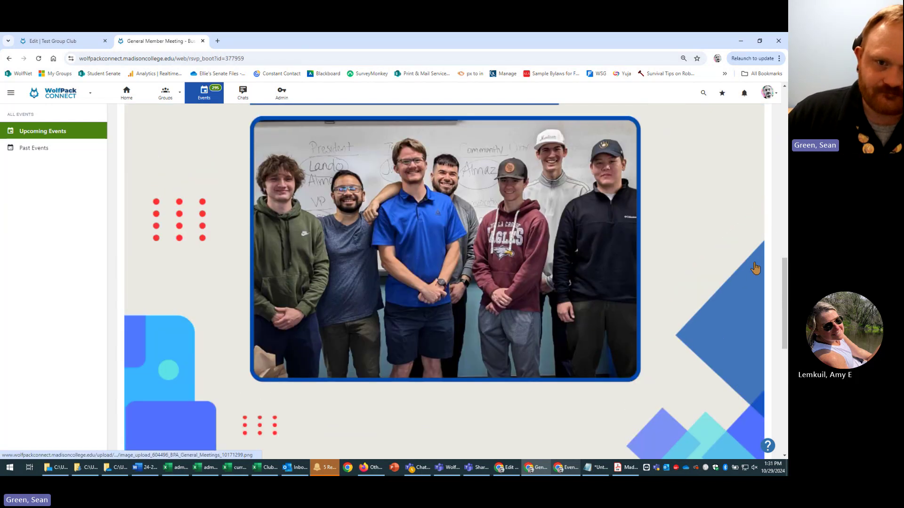
{"action": "scroll", "coordinate": [755, 268], "scroll_direction": "up", "scroll_amount": 4}
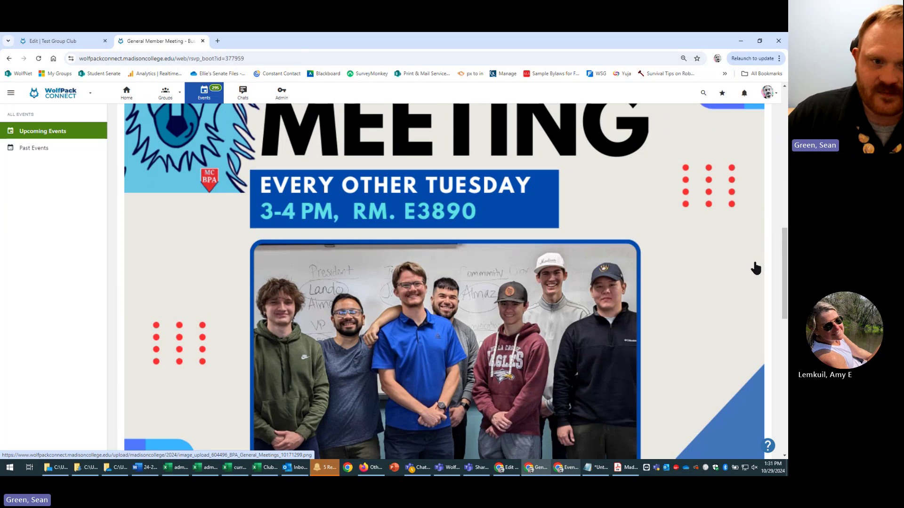
{"action": "scroll", "coordinate": [760, 262], "scroll_direction": "up", "scroll_amount": 3}
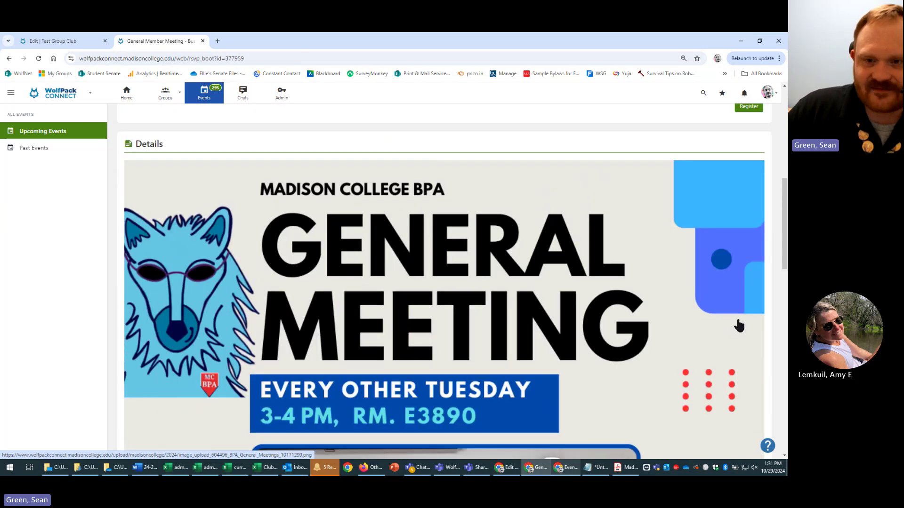
{"action": "scroll", "coordinate": [733, 320], "scroll_direction": "down", "scroll_amount": 2}
{"action": "scroll", "coordinate": [733, 320], "scroll_direction": "up", "scroll_amount": 1}
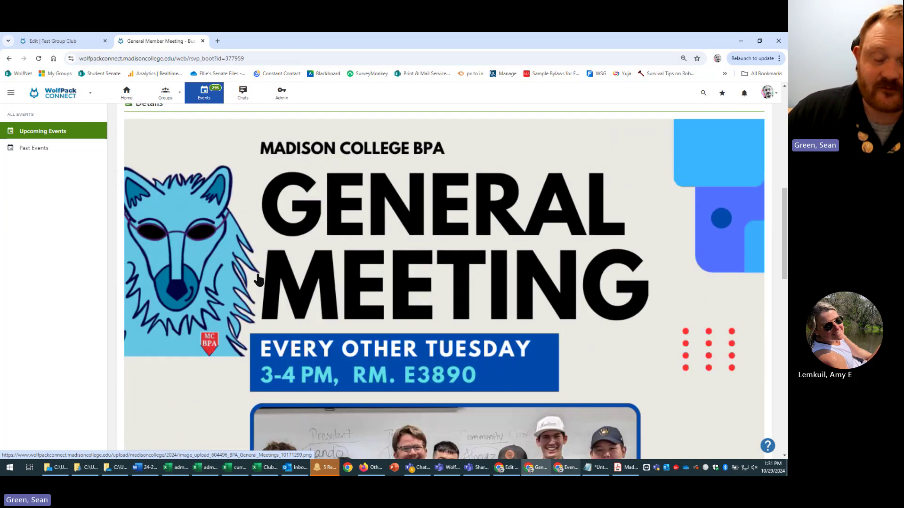
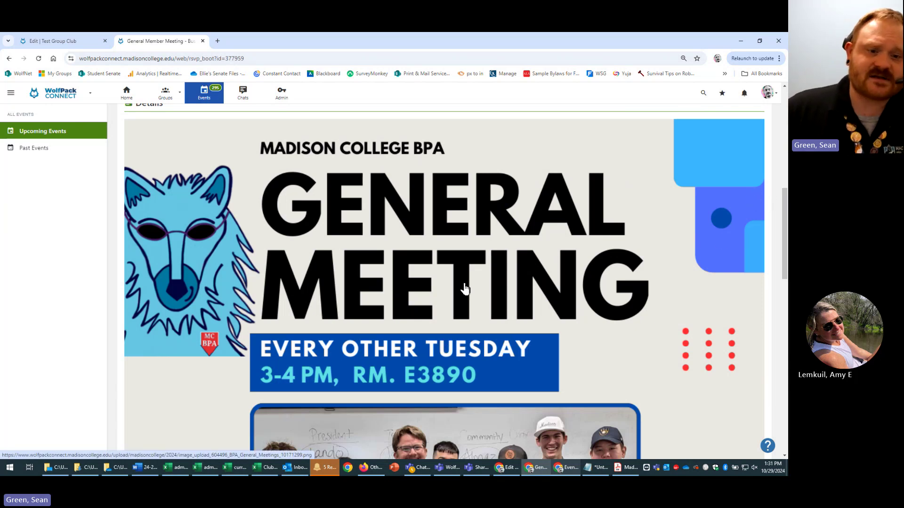
- Return to the Test Group Club event form after a last look at the General Member Meeting tab
{"action": "scroll", "coordinate": [490, 283], "scroll_direction": "down", "scroll_amount": 1}
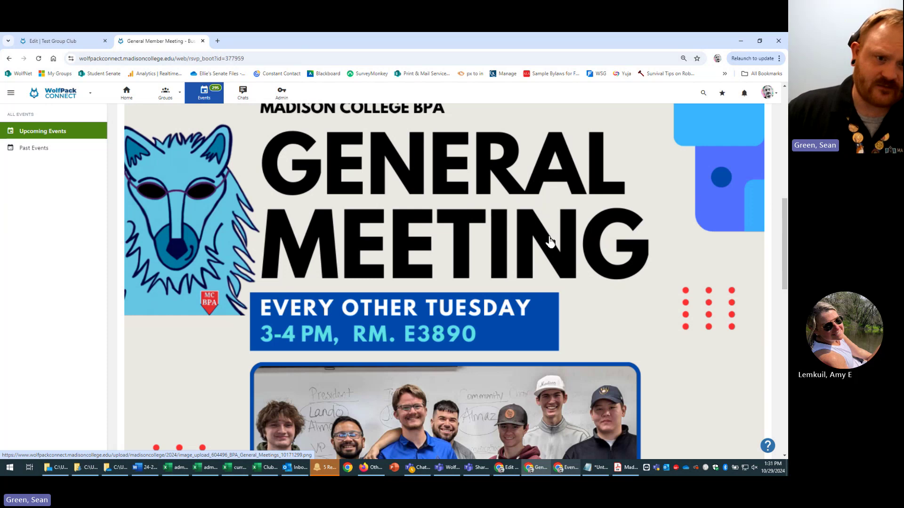
{"action": "scroll", "coordinate": [636, 218], "scroll_direction": "down", "scroll_amount": 10}
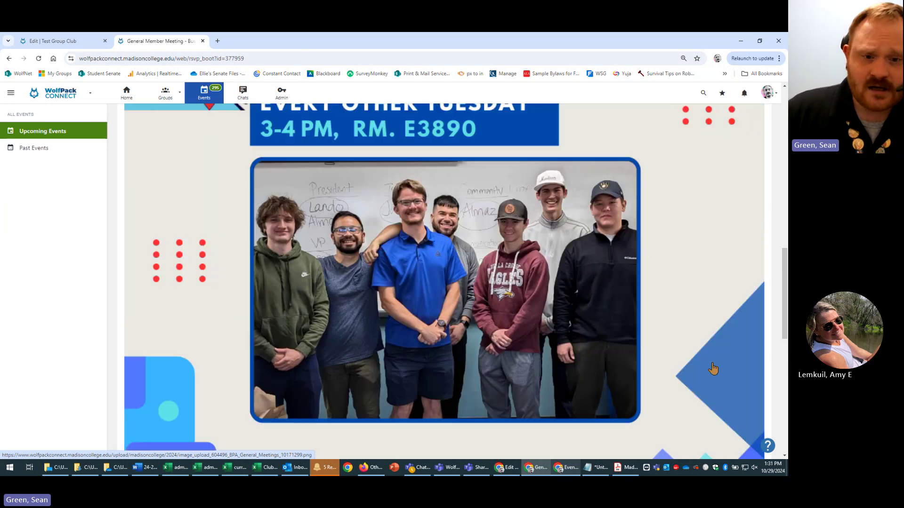
{"action": "scroll", "coordinate": [598, 362], "scroll_direction": "up", "scroll_amount": 4}
{"action": "scroll", "coordinate": [490, 334], "scroll_direction": "down", "scroll_amount": 6}
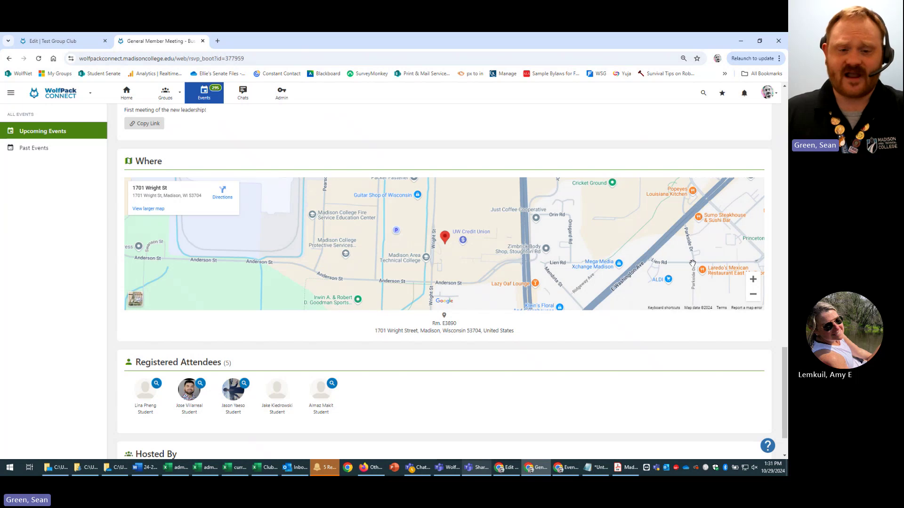
{"action": "left_click", "coordinate": [70, 41]}
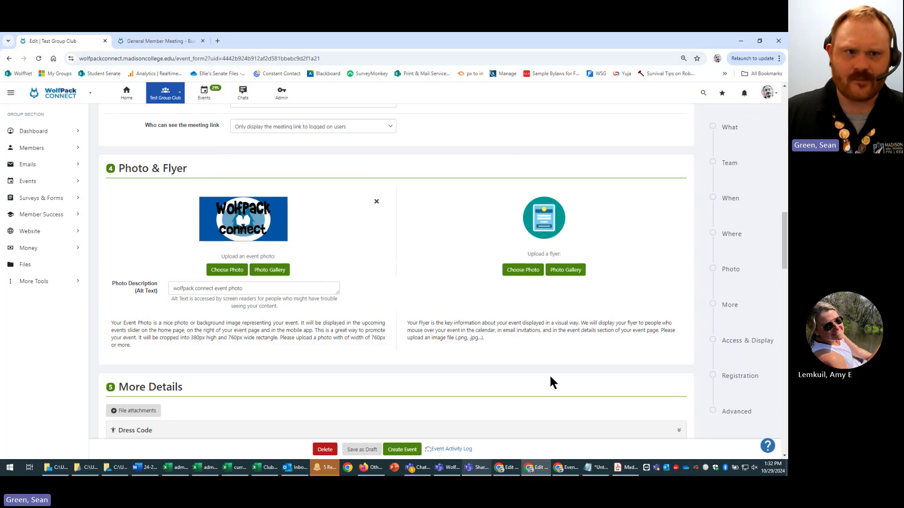
{"action": "left_click", "coordinate": [148, 43]}
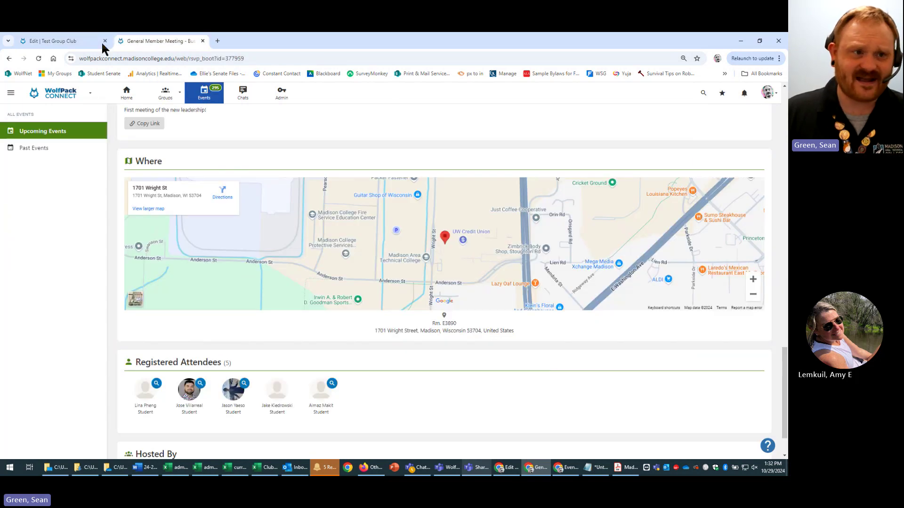
{"action": "left_click", "coordinate": [52, 41]}
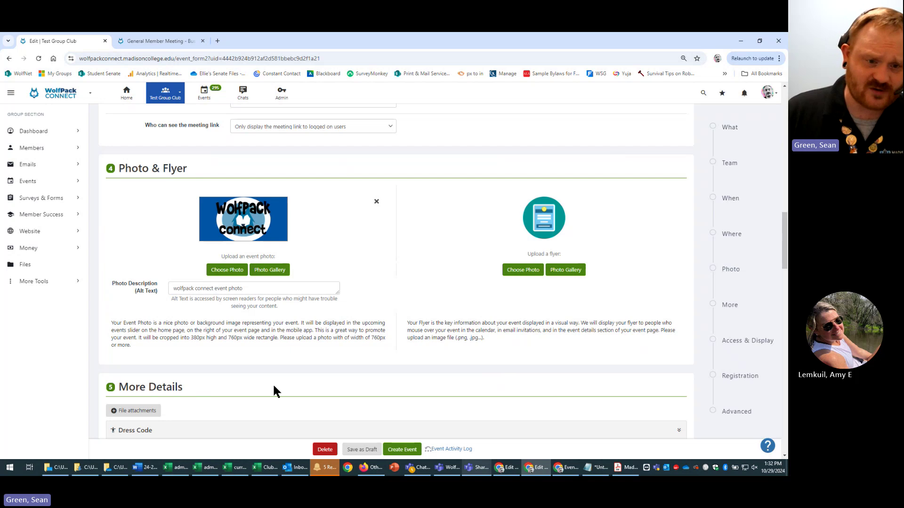
- Check the recommended event photo dimensions, then scroll down to the More Details section
{"action": "left_click_drag", "start_coordinate": [191, 338], "coordinate": [243, 337]}
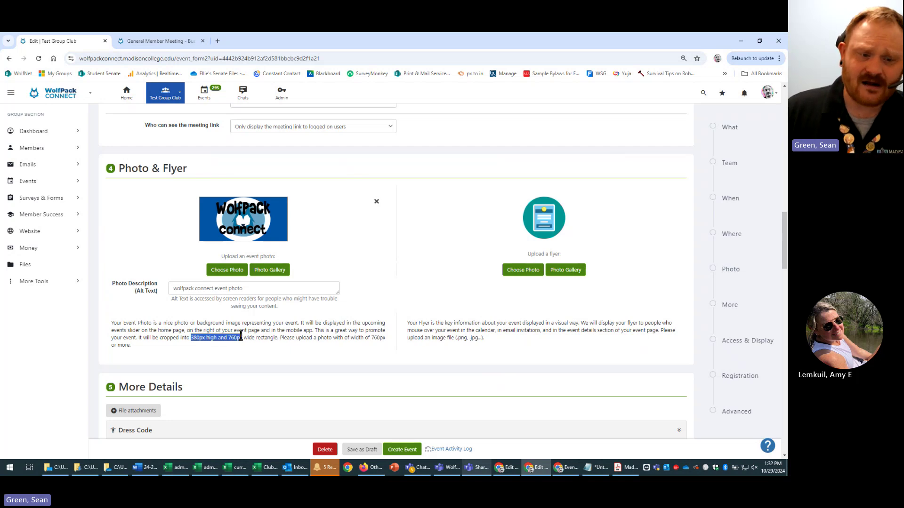
{"action": "left_click", "coordinate": [646, 348]}
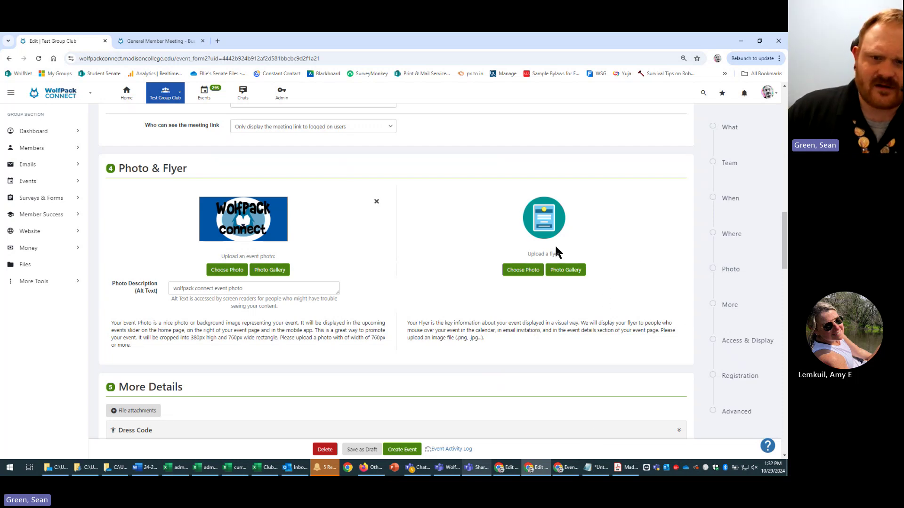
{"action": "scroll", "coordinate": [452, 367], "scroll_direction": "down", "scroll_amount": 2}
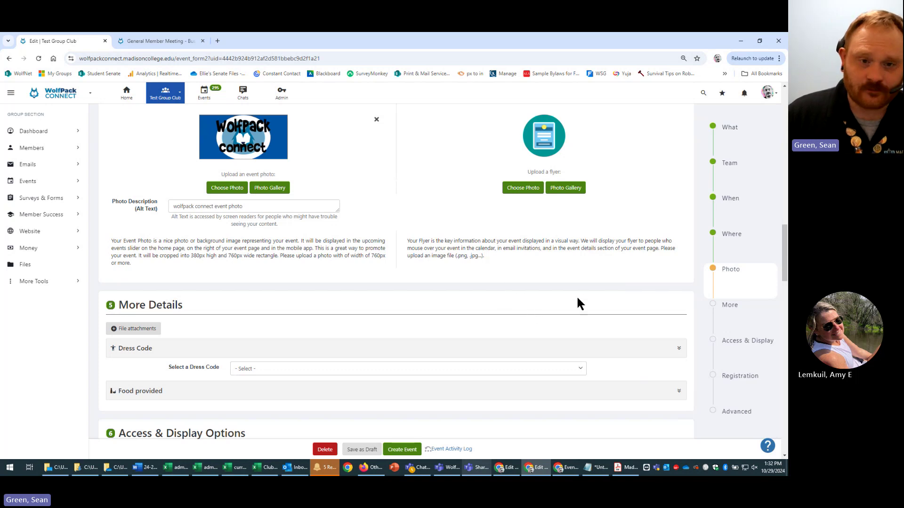
{"action": "scroll", "coordinate": [578, 303], "scroll_direction": "up", "scroll_amount": 3}
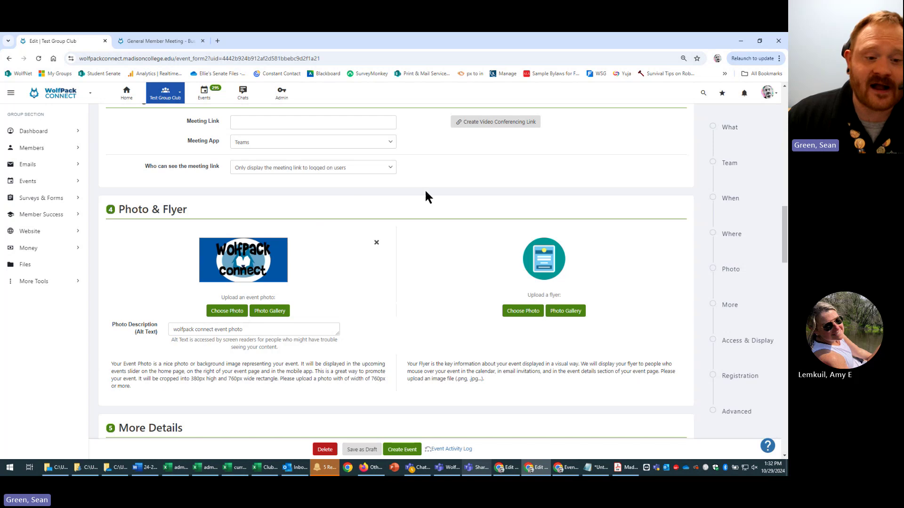
{"action": "scroll", "coordinate": [523, 271], "scroll_direction": "down", "scroll_amount": 2}
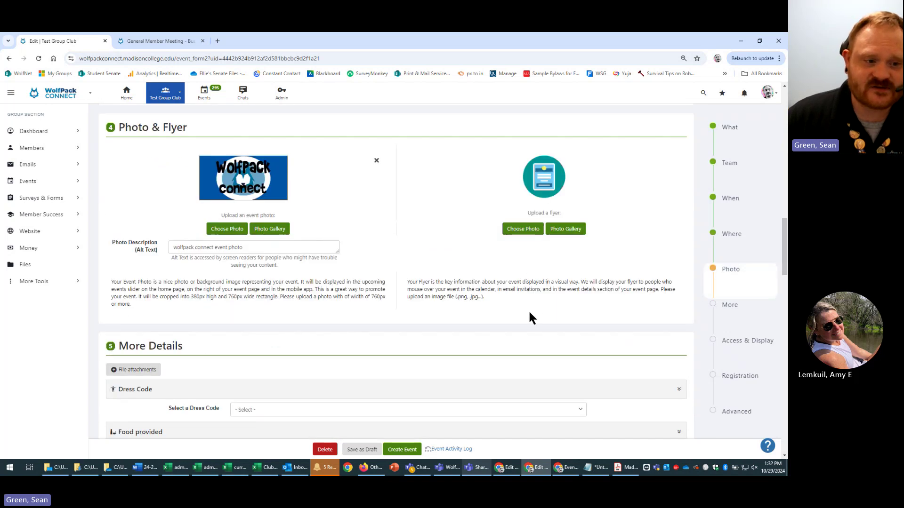
{"action": "scroll", "coordinate": [528, 311], "scroll_direction": "down", "scroll_amount": 2}
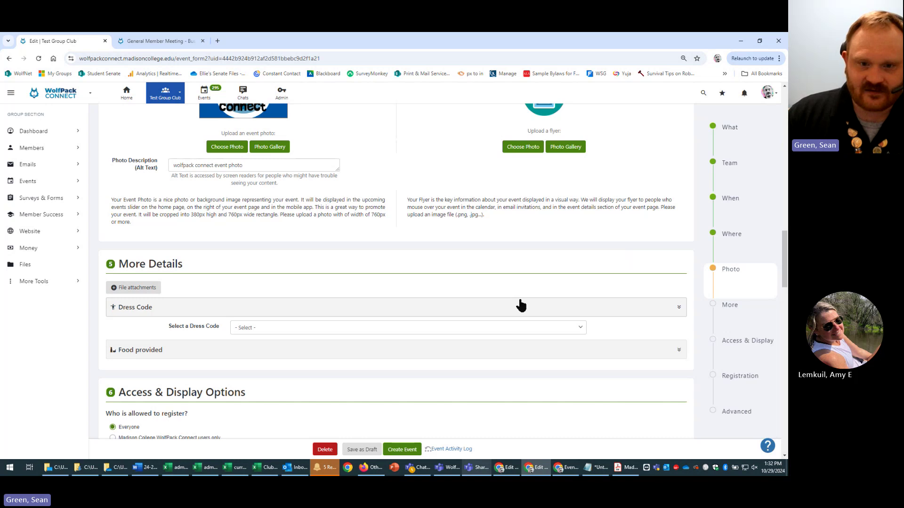
{"action": "scroll", "coordinate": [519, 304], "scroll_direction": "down", "scroll_amount": 1}
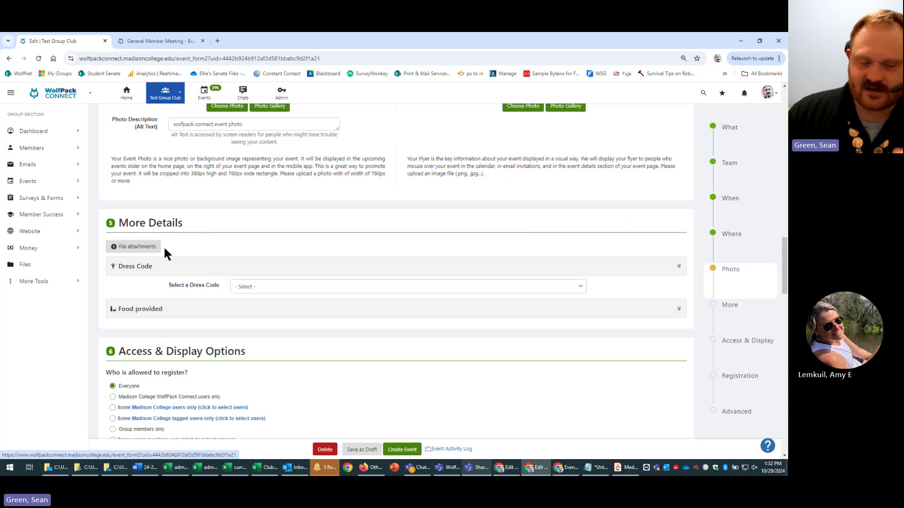
- Choose Casual (jeans ok) as the dress code and expand the Food provided options
{"action": "left_click", "coordinate": [510, 285]}
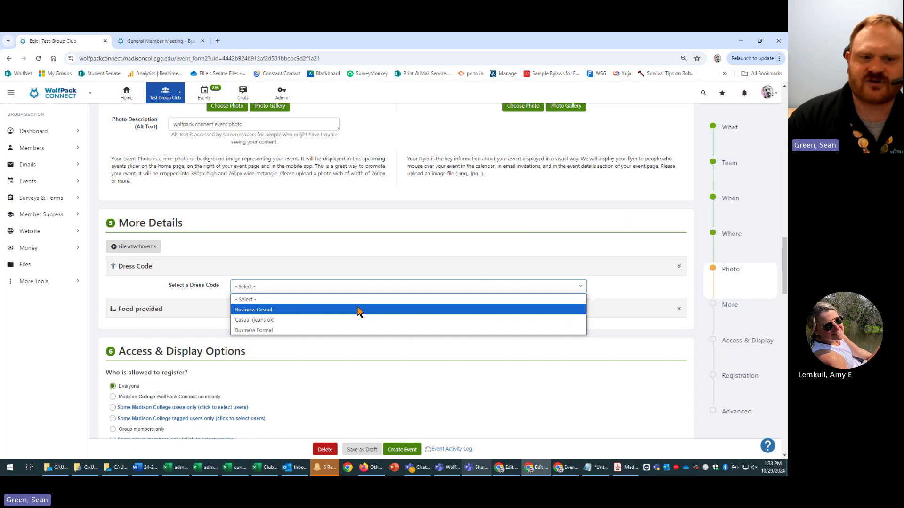
{"action": "left_click", "coordinate": [367, 320]}
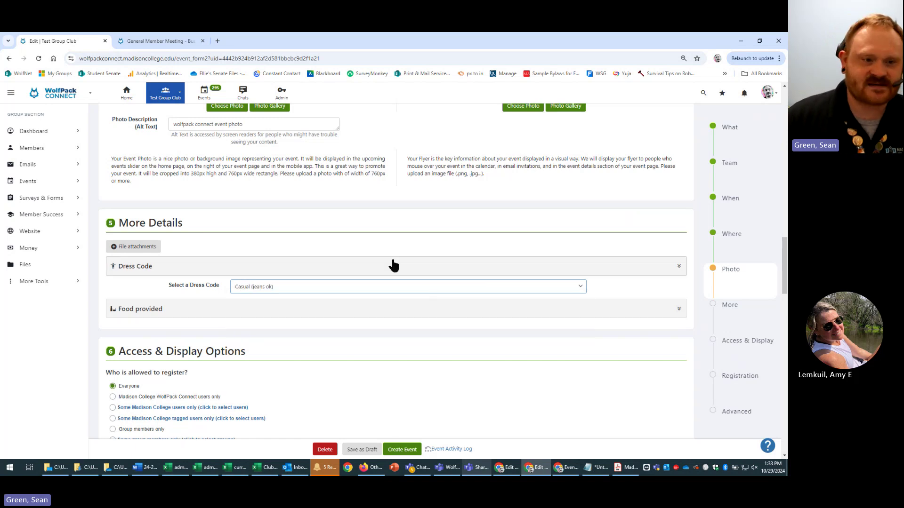
{"action": "left_click", "coordinate": [487, 249]}
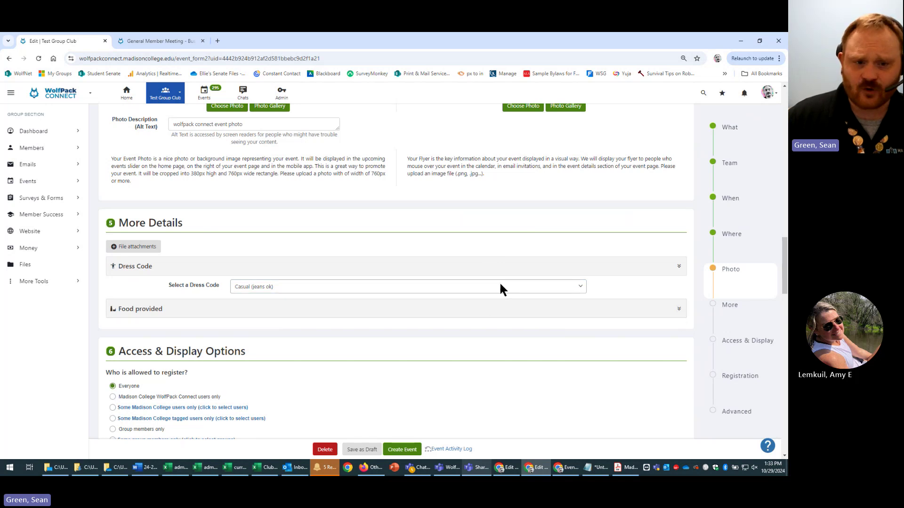
{"action": "left_click_drag", "start_coordinate": [161, 284], "coordinate": [226, 287]}
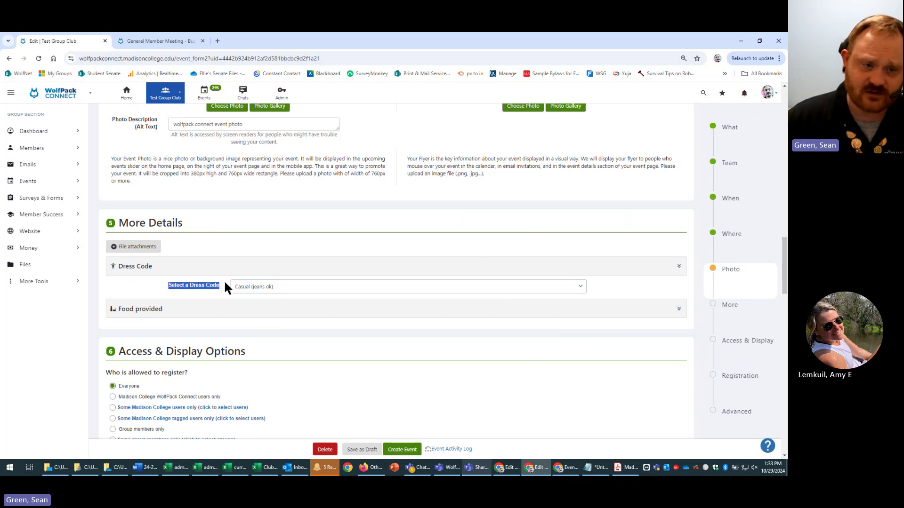
{"action": "scroll", "coordinate": [240, 333], "scroll_direction": "up", "scroll_amount": 3}
{"action": "scroll", "coordinate": [244, 333], "scroll_direction": "down", "scroll_amount": 3}
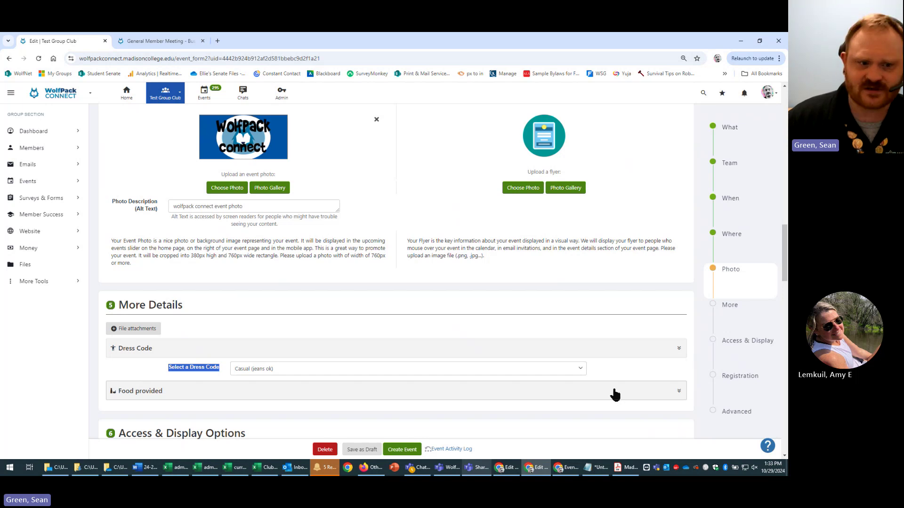
{"action": "left_click", "coordinate": [621, 395]}
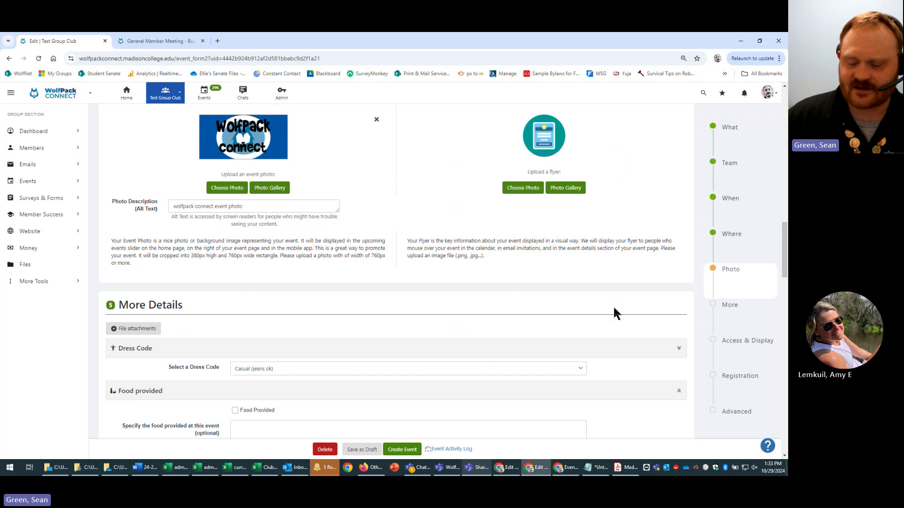
{"action": "scroll", "coordinate": [611, 318], "scroll_direction": "down", "scroll_amount": 2}
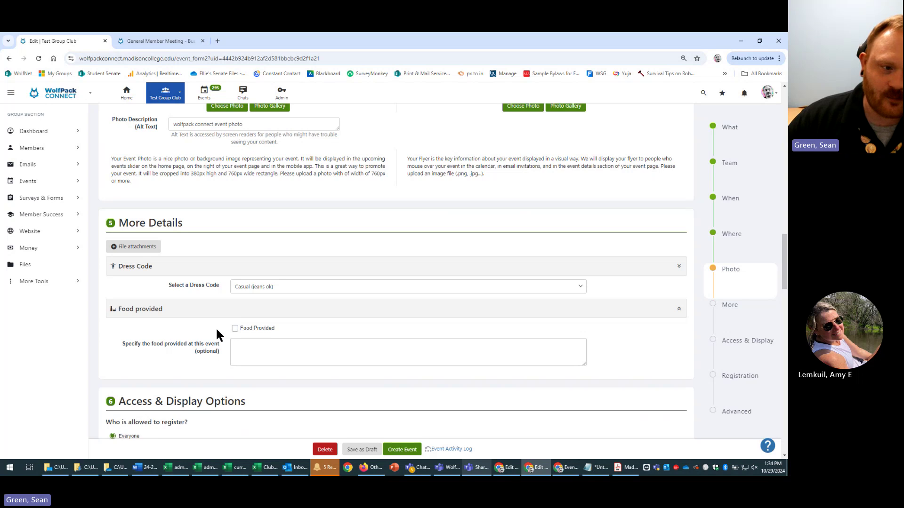
{"action": "triple_click", "coordinate": [123, 347]}
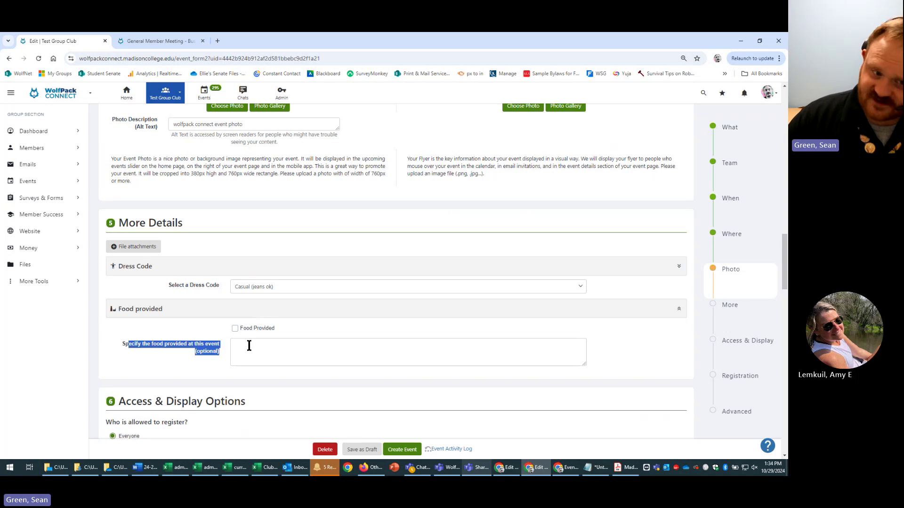
{"action": "left_click", "coordinate": [126, 357]}
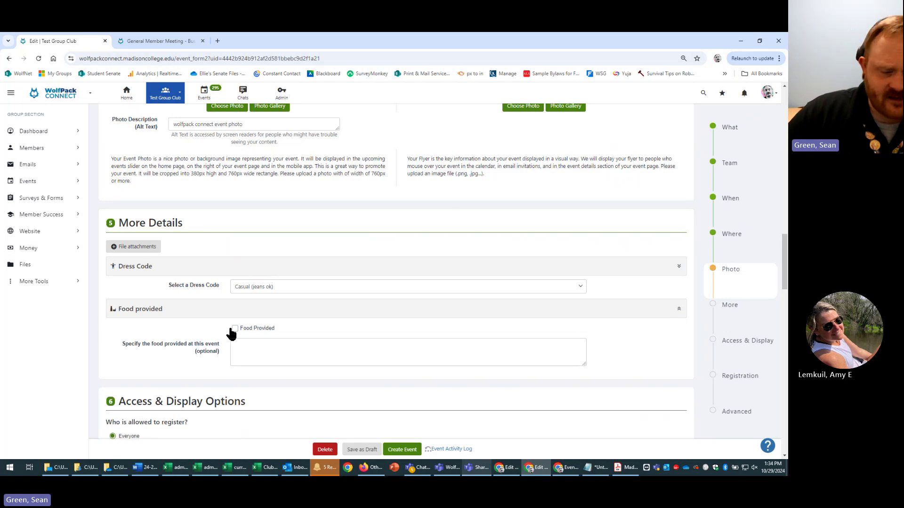
{"action": "scroll", "coordinate": [206, 357], "scroll_direction": "down", "scroll_amount": 3}
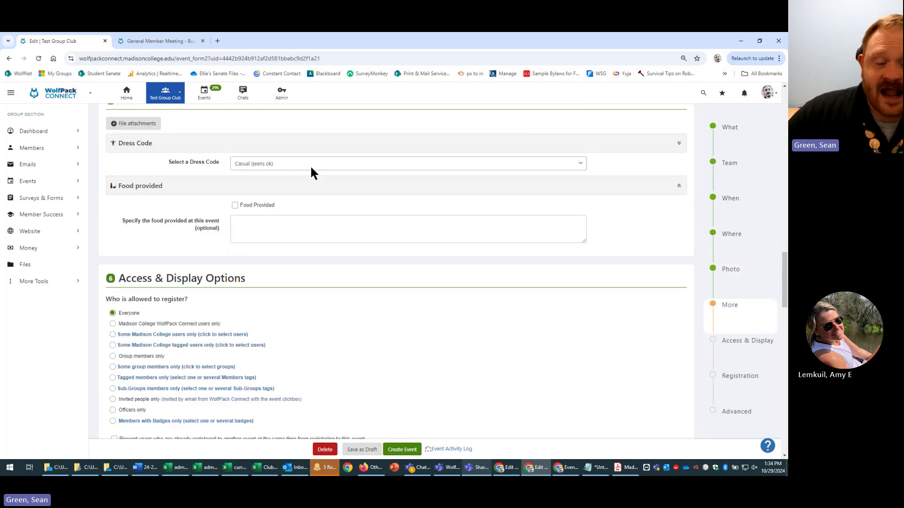
{"action": "scroll", "coordinate": [409, 288], "scroll_direction": "up", "scroll_amount": 15}
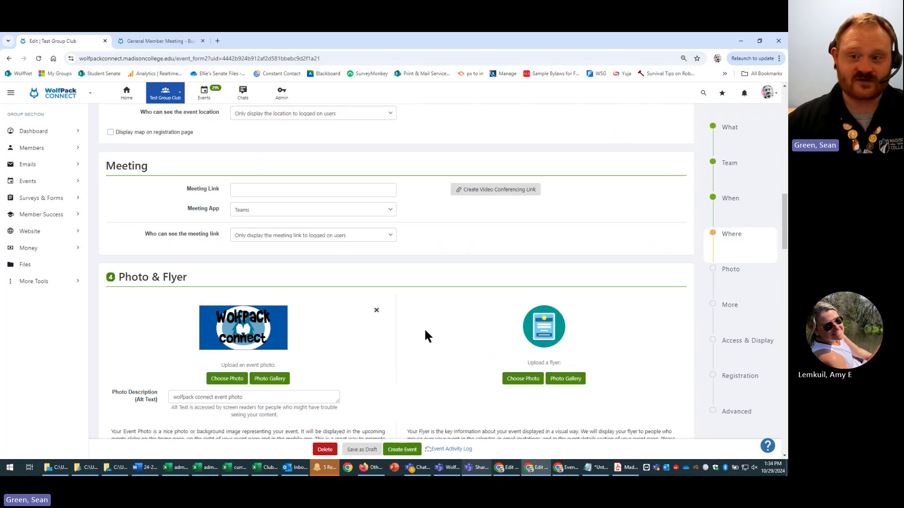
{"action": "left_click", "coordinate": [329, 321]}
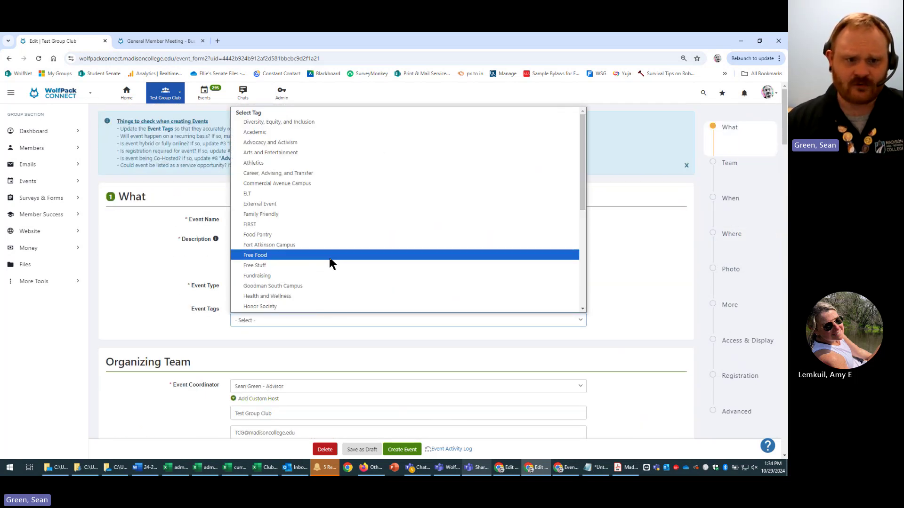
{"action": "left_click", "coordinate": [661, 330]}
{"action": "scroll", "coordinate": [652, 345], "scroll_direction": "down", "scroll_amount": 10}
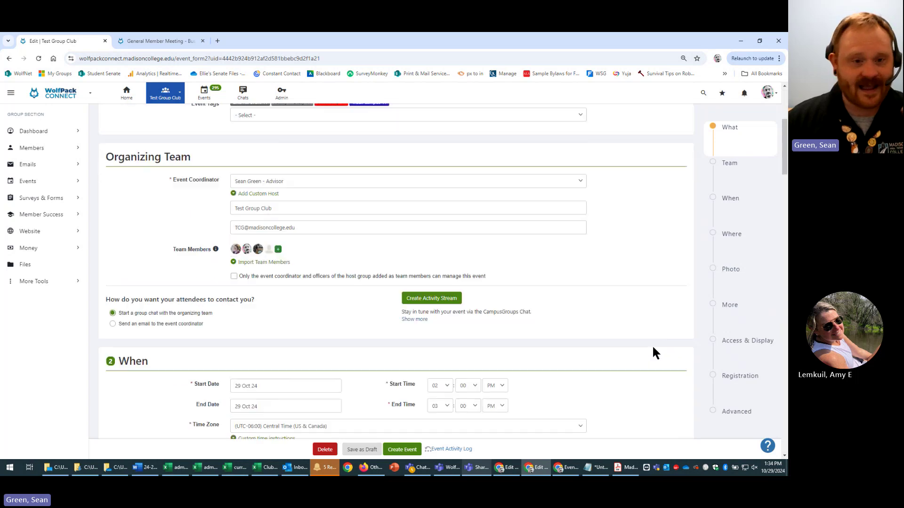
{"action": "scroll", "coordinate": [633, 406], "scroll_direction": "down", "scroll_amount": 15}
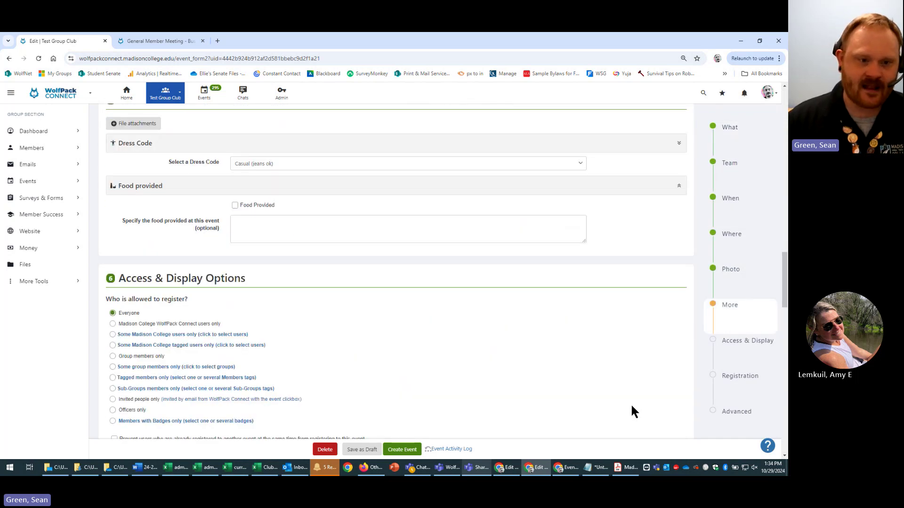
{"action": "scroll", "coordinate": [630, 406], "scroll_direction": "up", "scroll_amount": 8}
{"action": "scroll", "coordinate": [628, 406], "scroll_direction": "up", "scroll_amount": 1}
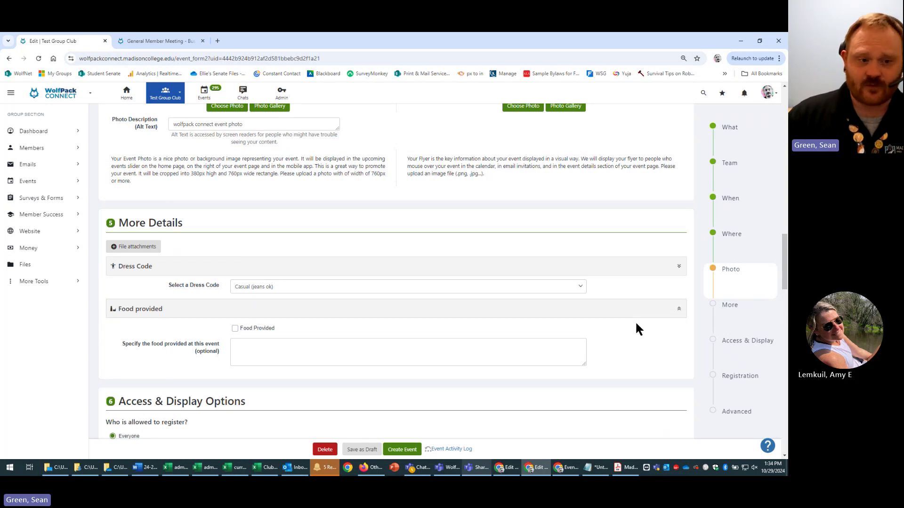
{"action": "scroll", "coordinate": [591, 267], "scroll_direction": "down", "scroll_amount": 1}
{"action": "scroll", "coordinate": [585, 267], "scroll_direction": "down", "scroll_amount": 1}
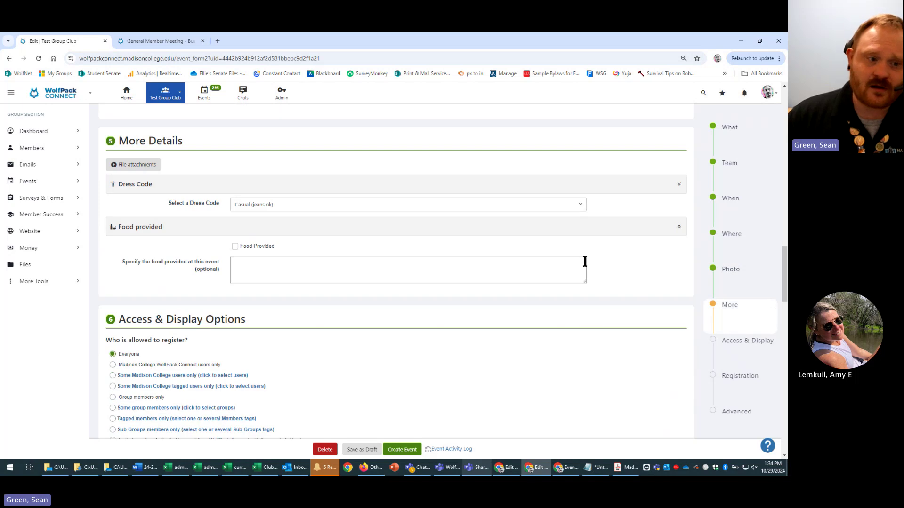
{"action": "scroll", "coordinate": [586, 266], "scroll_direction": "down", "scroll_amount": 1}
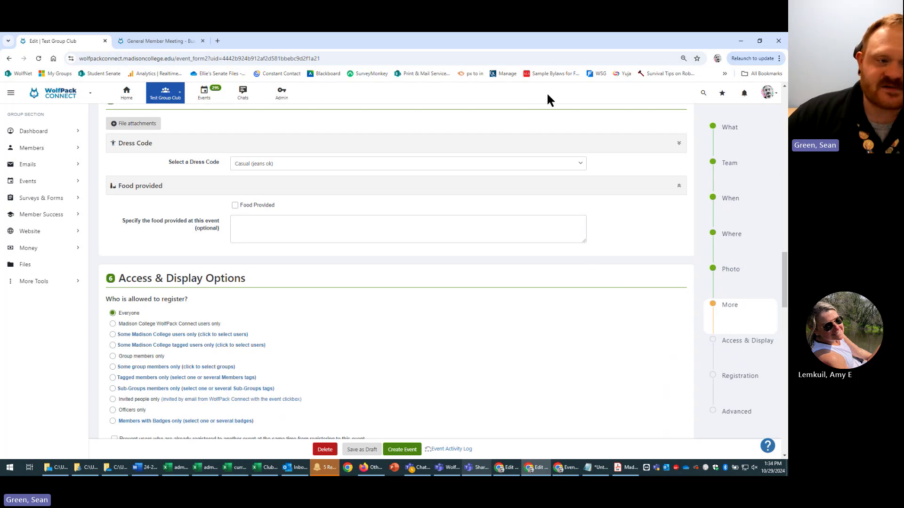
{"action": "scroll", "coordinate": [544, 327], "scroll_direction": "down", "scroll_amount": 1}
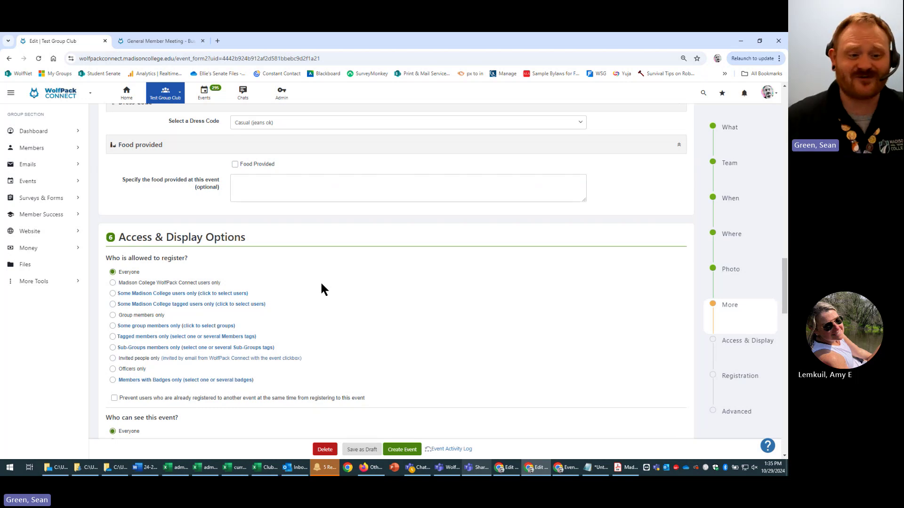
{"action": "scroll", "coordinate": [335, 315], "scroll_direction": "down", "scroll_amount": 4}
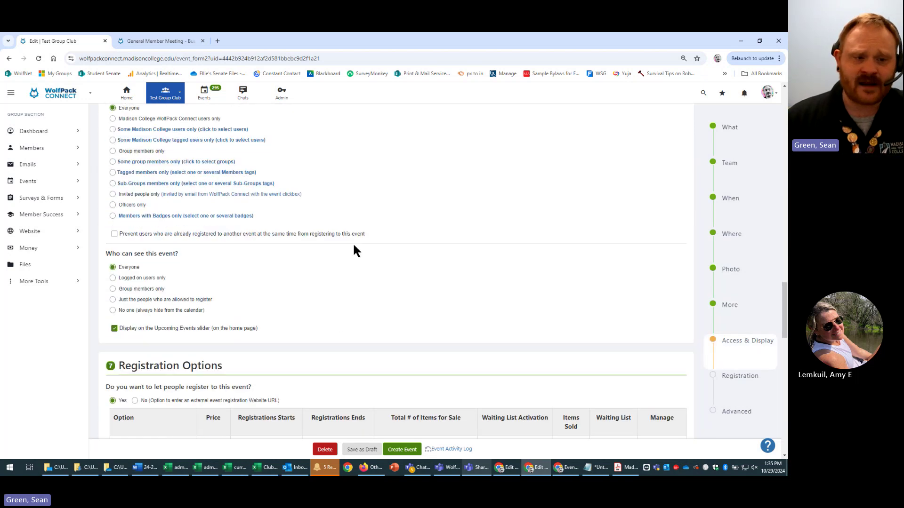
{"action": "scroll", "coordinate": [372, 184], "scroll_direction": "up", "scroll_amount": 2}
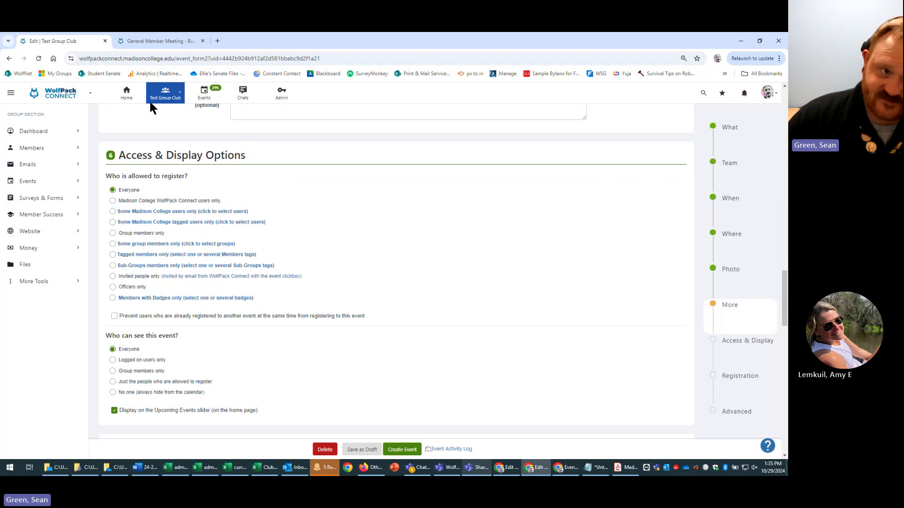
{"action": "left_click", "coordinate": [568, 468]}
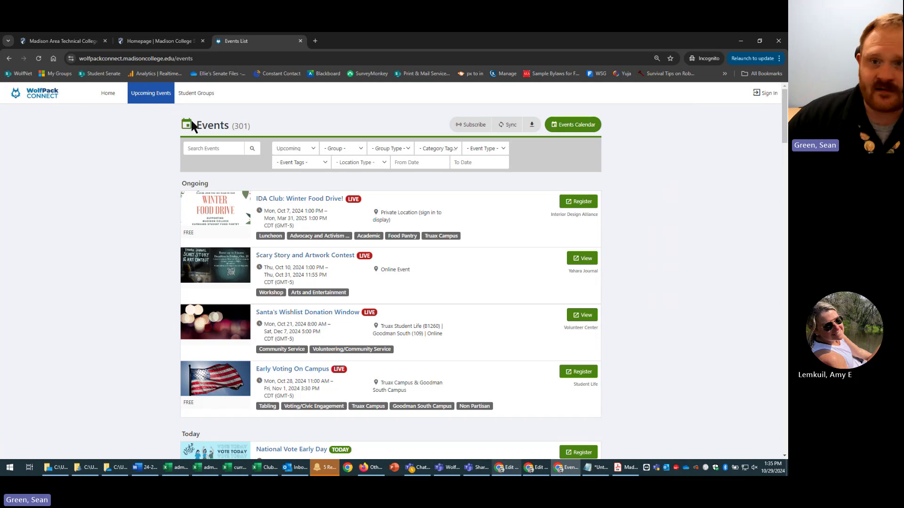
{"action": "left_click", "coordinate": [740, 42]}
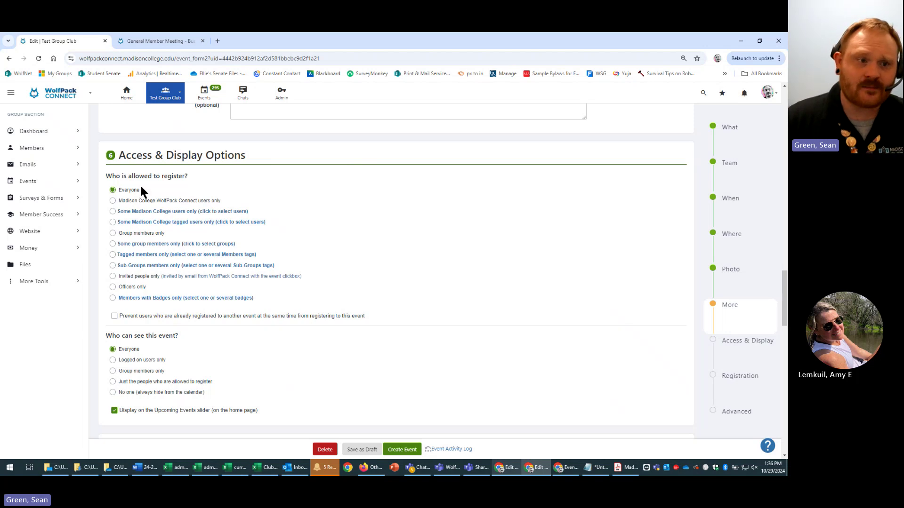
- Select 'Madison College WolfPack Connect users only' under 'Who is allowed to register?'
{"action": "left_click", "coordinate": [212, 206]}
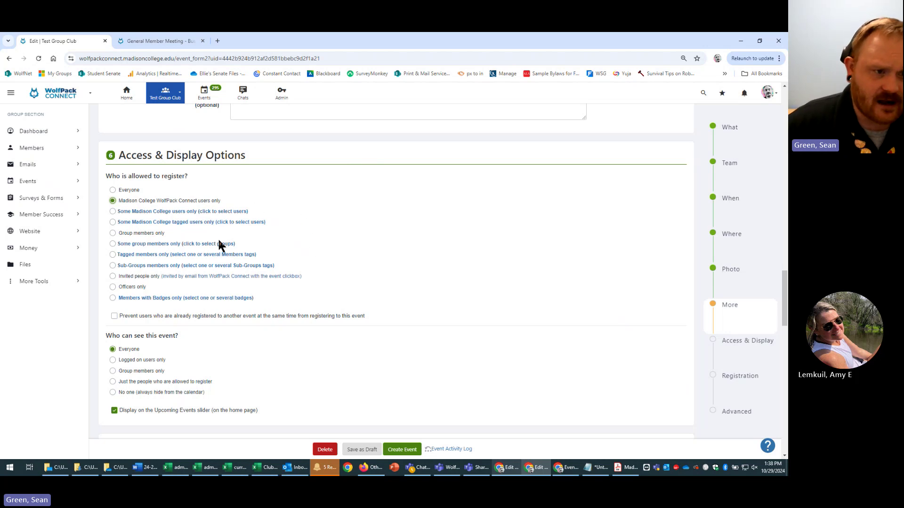
{"action": "left_click_drag", "start_coordinate": [233, 198], "coordinate": [141, 201]}
{"action": "left_click", "coordinate": [288, 212]}
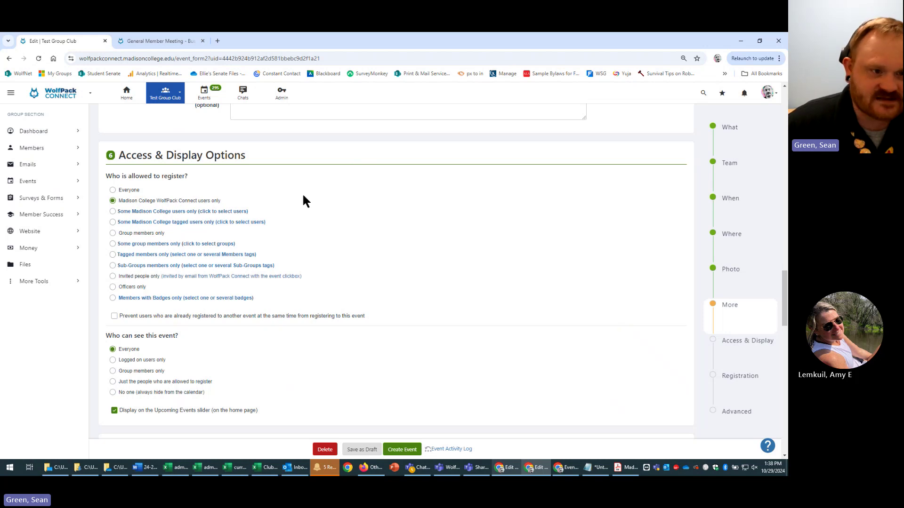
{"action": "scroll", "coordinate": [313, 208], "scroll_direction": "down", "scroll_amount": 3}
{"action": "scroll", "coordinate": [319, 216], "scroll_direction": "up", "scroll_amount": 2}
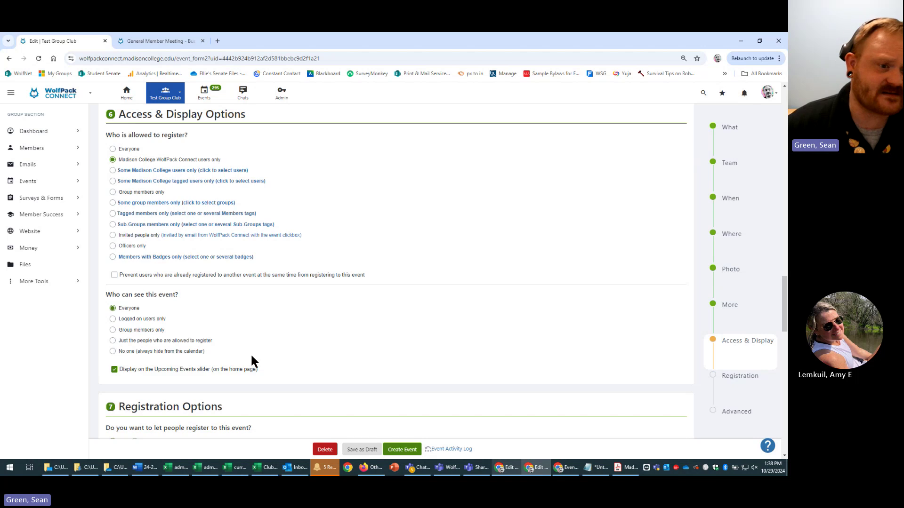
{"action": "scroll", "coordinate": [390, 239], "scroll_direction": "up", "scroll_amount": 2}
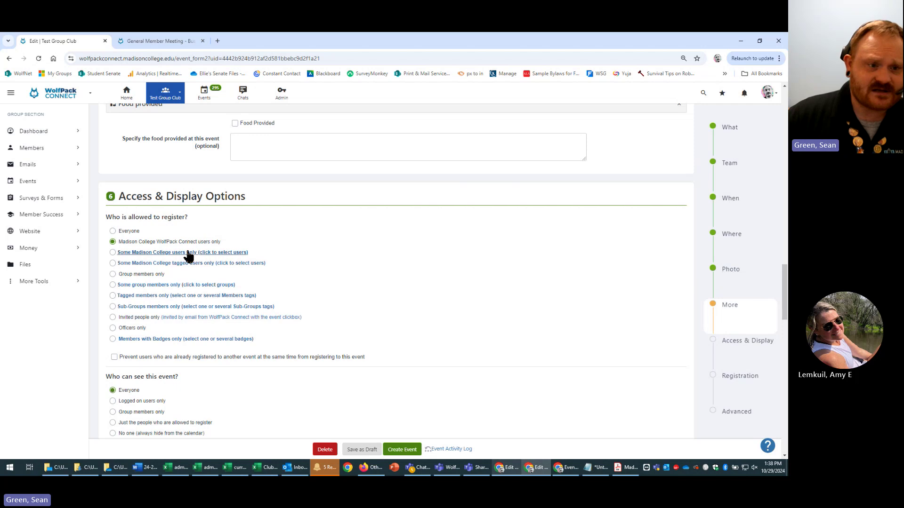
- Choose 'Some Madison College users only' and show its account type and graduation year choices
{"action": "left_click", "coordinate": [112, 253]}
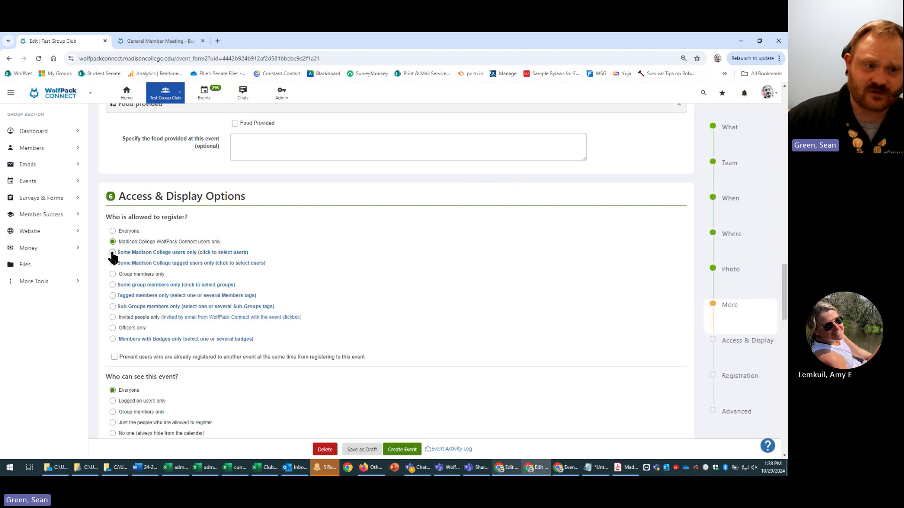
{"action": "left_click", "coordinate": [243, 253]}
{"action": "scroll", "coordinate": [394, 223], "scroll_direction": "down", "scroll_amount": 4}
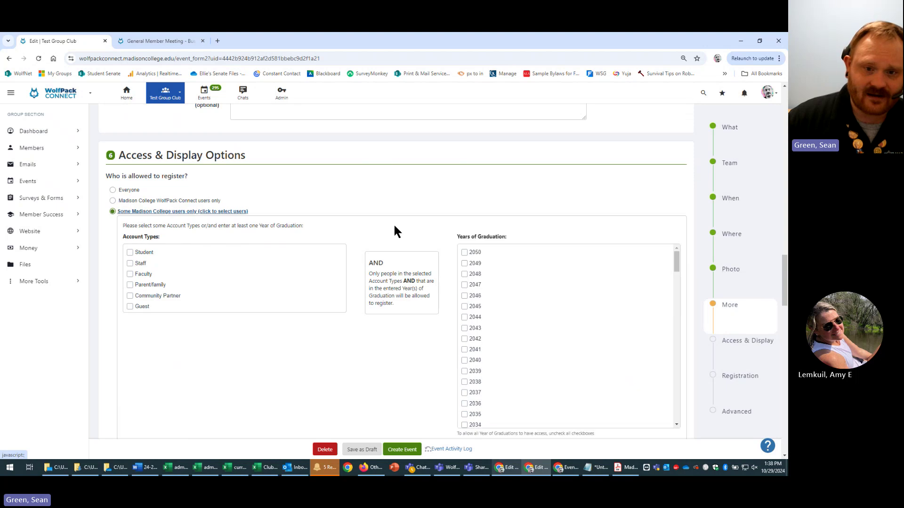
{"action": "scroll", "coordinate": [288, 292], "scroll_direction": "up", "scroll_amount": 4}
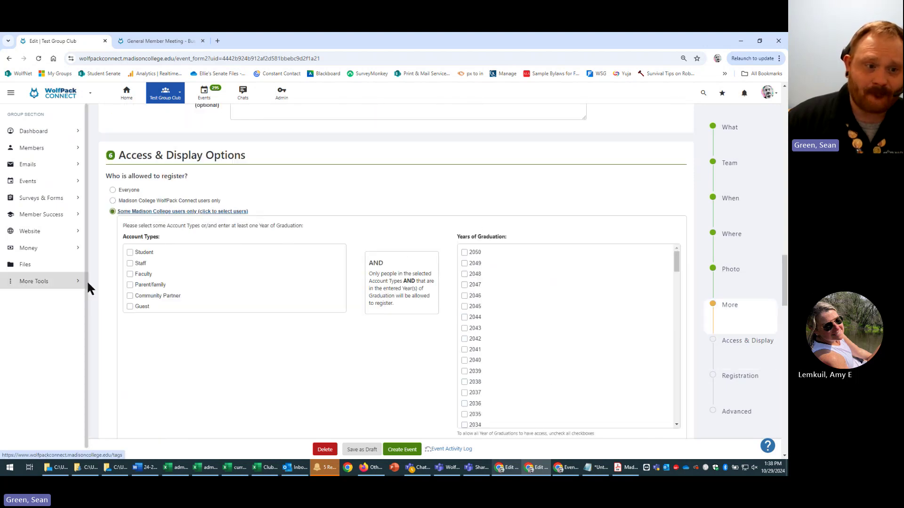
- Check Student as the only account type allowed to register
{"action": "left_click", "coordinate": [130, 253]}
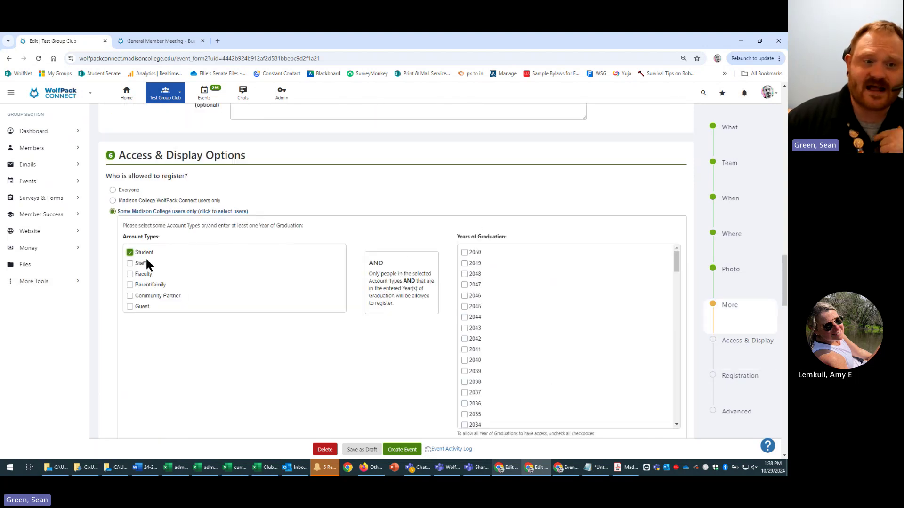
{"action": "scroll", "coordinate": [592, 344], "scroll_direction": "down", "scroll_amount": 15}
{"action": "scroll", "coordinate": [569, 400], "scroll_direction": "down", "scroll_amount": 10}
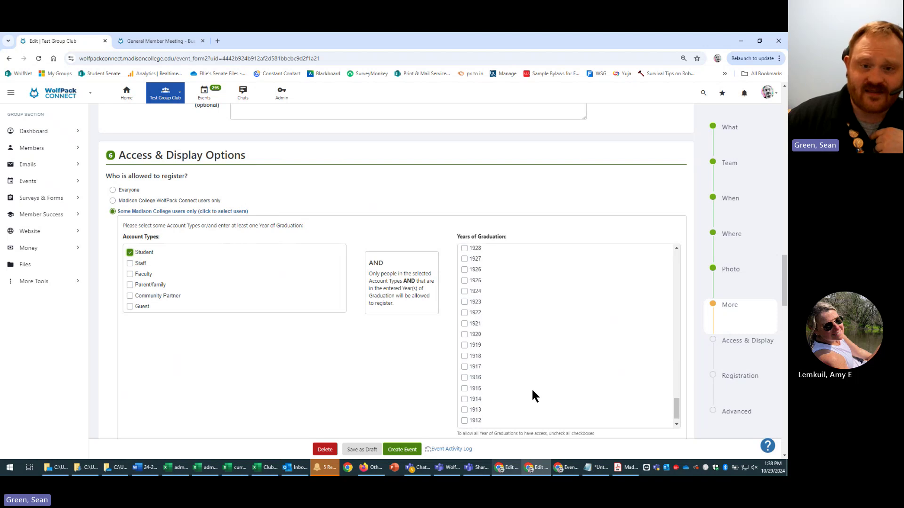
{"action": "scroll", "coordinate": [424, 306], "scroll_direction": "down", "scroll_amount": 6}
{"action": "scroll", "coordinate": [485, 283], "scroll_direction": "up", "scroll_amount": 6}
{"action": "scroll", "coordinate": [334, 294], "scroll_direction": "down", "scroll_amount": 4}
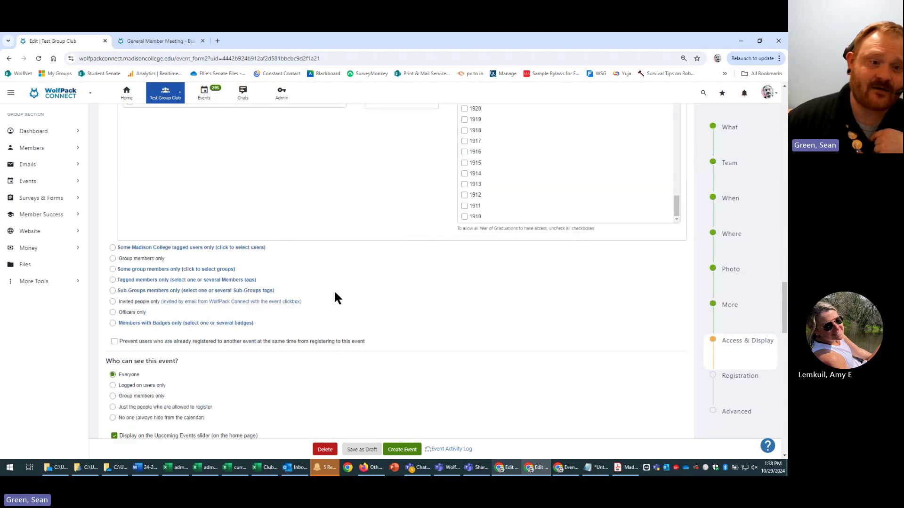
{"action": "scroll", "coordinate": [334, 290], "scroll_direction": "up", "scroll_amount": 3}
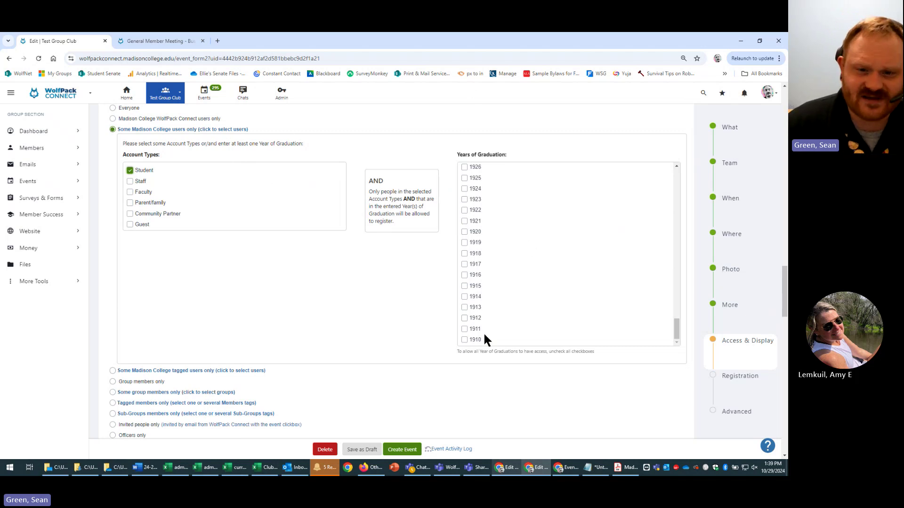
{"action": "left_click_drag", "start_coordinate": [677, 330], "coordinate": [690, 179]}
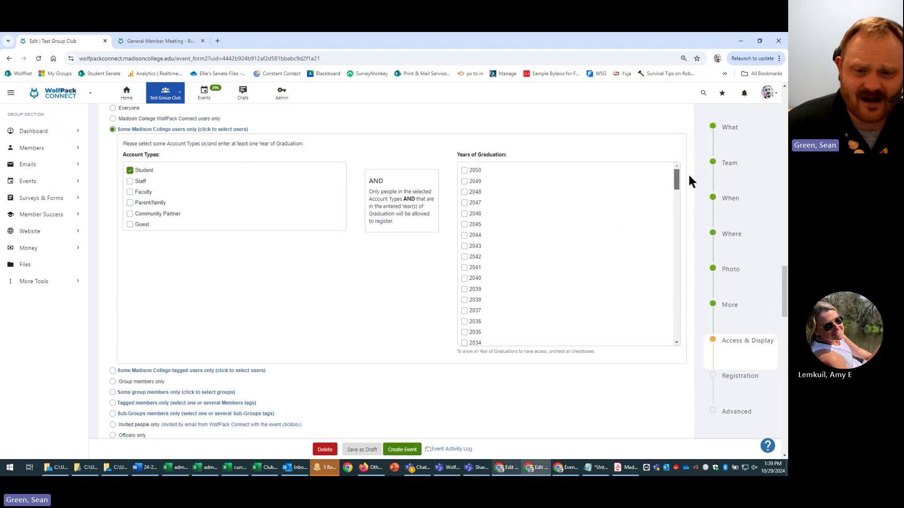
{"action": "scroll", "coordinate": [586, 330], "scroll_direction": "down", "scroll_amount": 1}
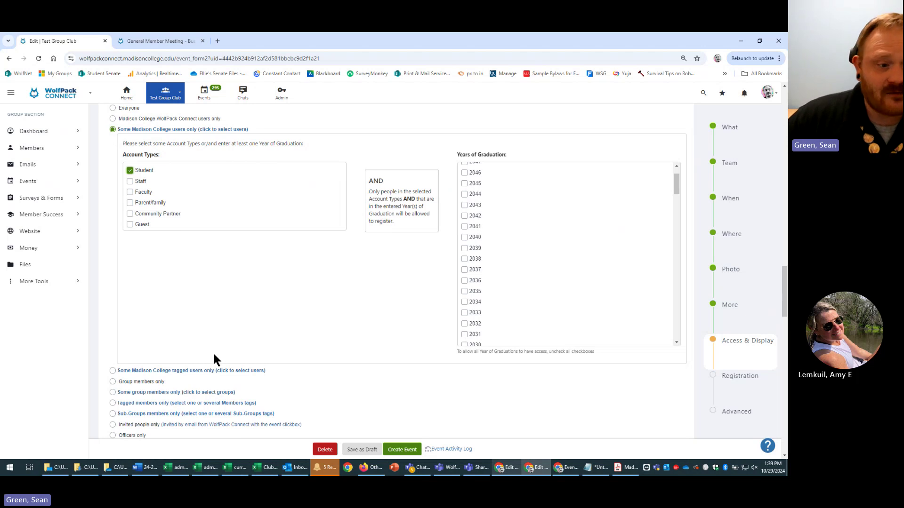
- Switch to 'Some Madison College tagged users only' and browse the User Tags checklist
{"action": "left_click", "coordinate": [113, 373]}
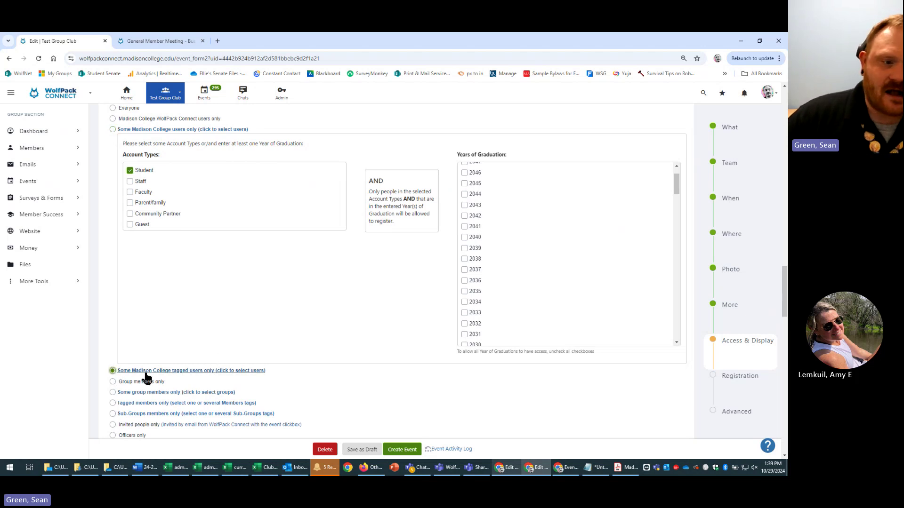
{"action": "scroll", "coordinate": [208, 363], "scroll_direction": "down", "scroll_amount": 3}
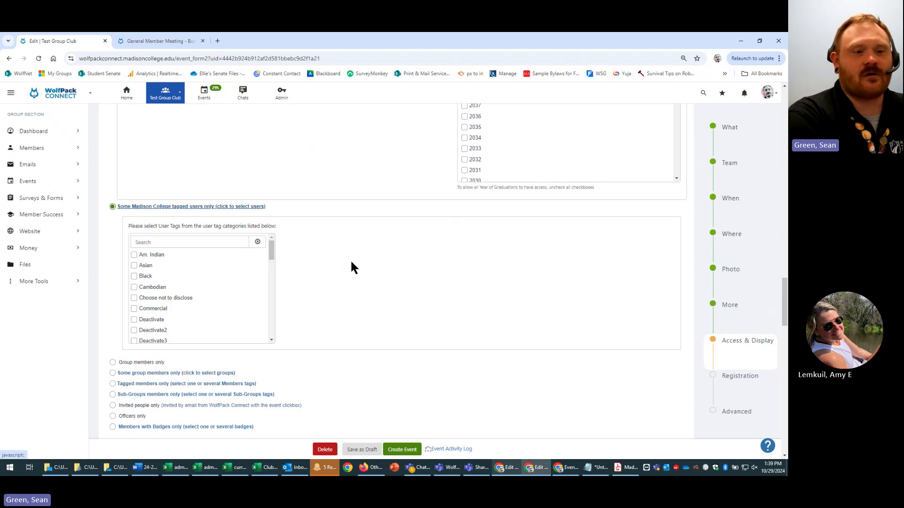
{"action": "scroll", "coordinate": [247, 287], "scroll_direction": "down", "scroll_amount": 3}
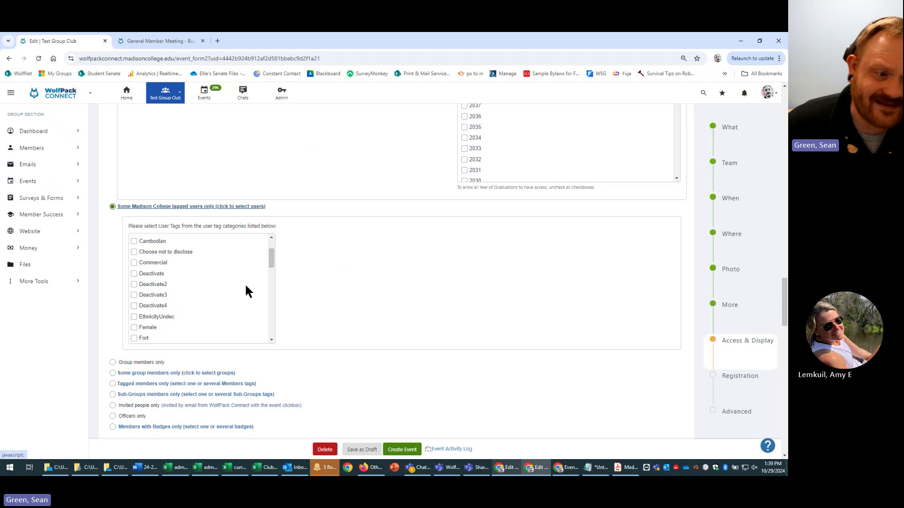
{"action": "scroll", "coordinate": [255, 312], "scroll_direction": "up", "scroll_amount": 3}
{"action": "scroll", "coordinate": [253, 301], "scroll_direction": "down", "scroll_amount": 2}
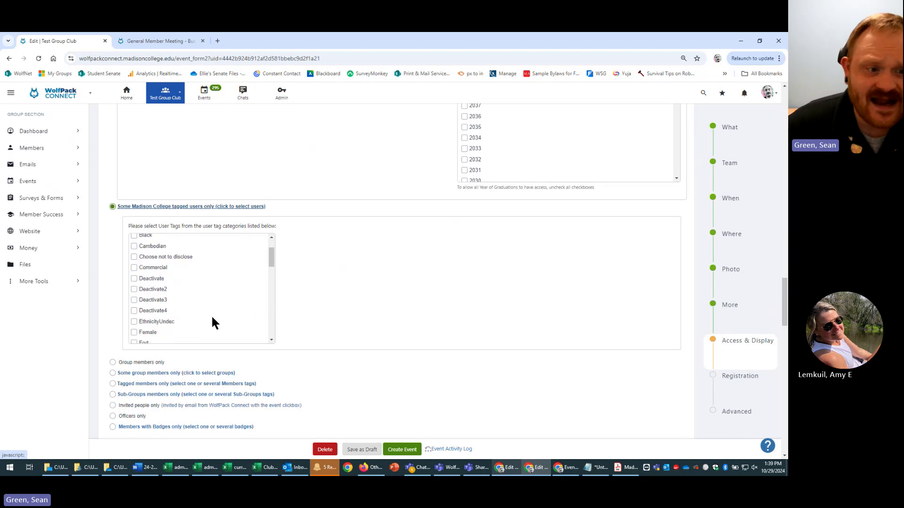
{"action": "scroll", "coordinate": [259, 306], "scroll_direction": "down", "scroll_amount": 2}
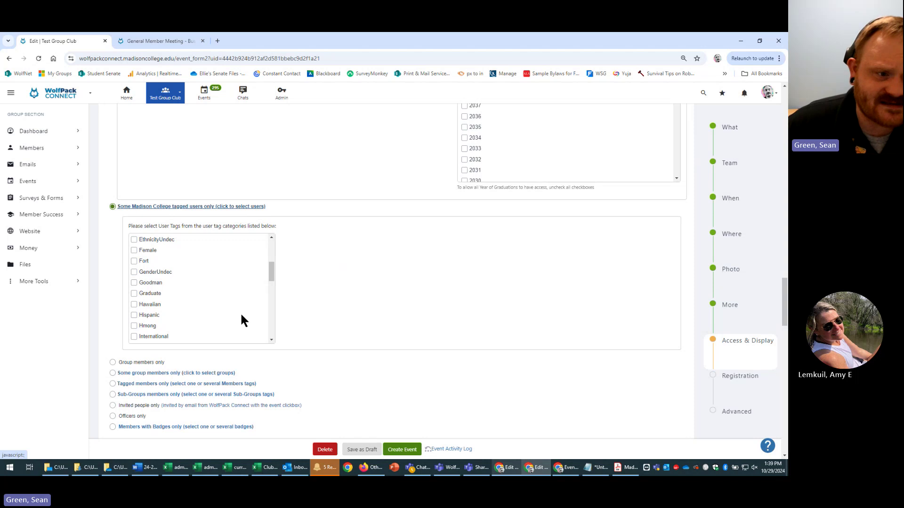
{"action": "scroll", "coordinate": [237, 312], "scroll_direction": "down", "scroll_amount": 2}
{"action": "scroll", "coordinate": [239, 312], "scroll_direction": "down", "scroll_amount": 2}
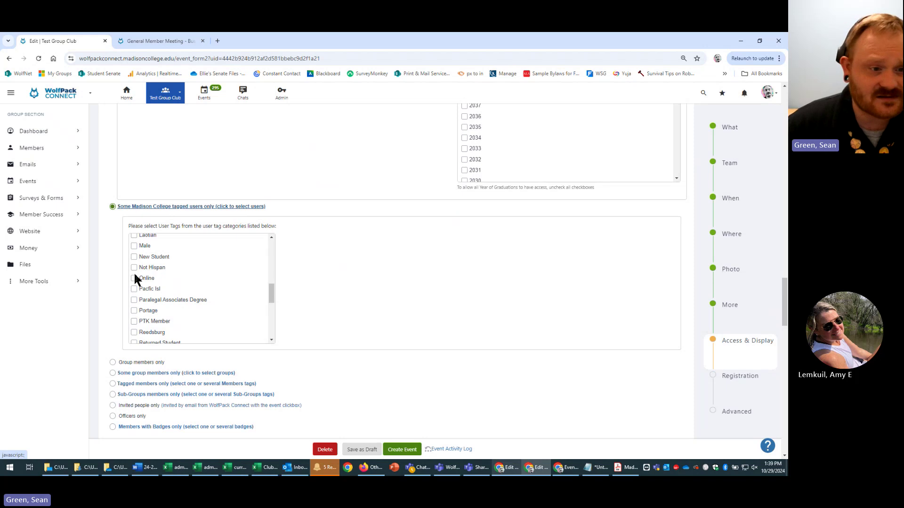
{"action": "scroll", "coordinate": [398, 307], "scroll_direction": "down", "scroll_amount": 1}
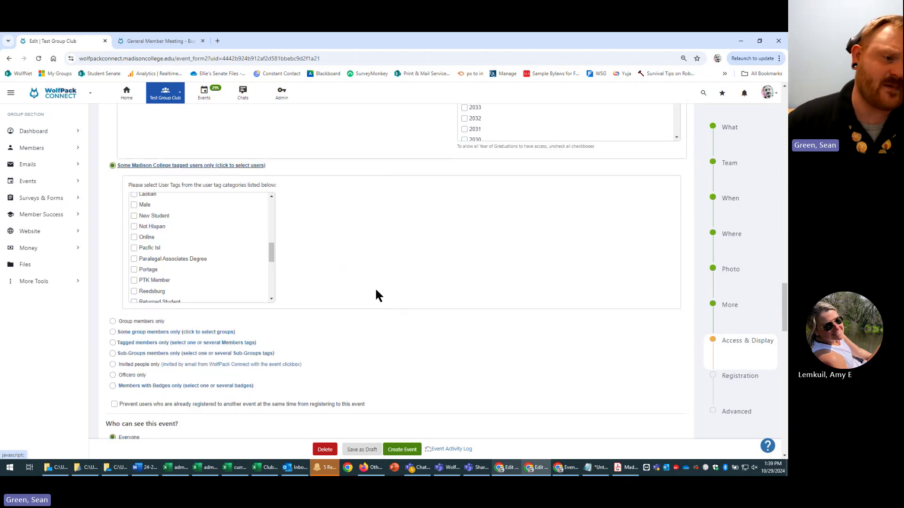
{"action": "scroll", "coordinate": [382, 301], "scroll_direction": "up", "scroll_amount": 2}
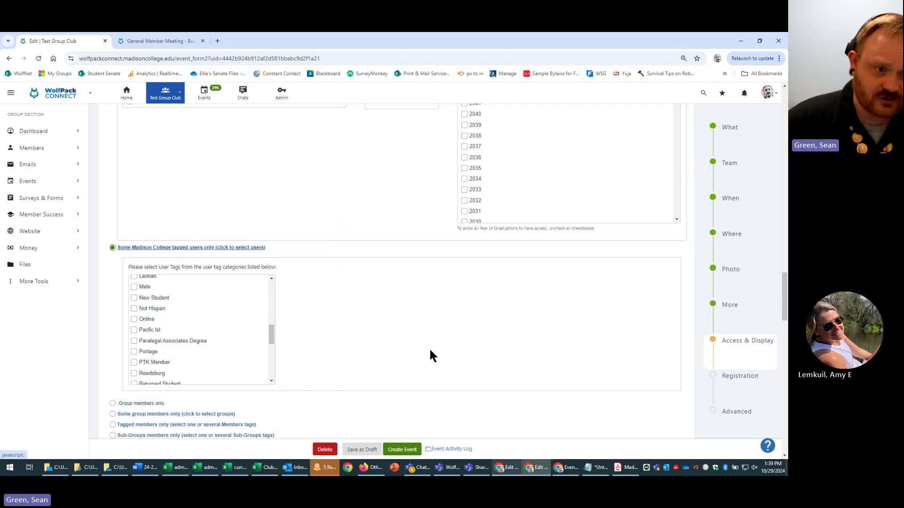
{"action": "scroll", "coordinate": [443, 320], "scroll_direction": "down", "scroll_amount": 2}
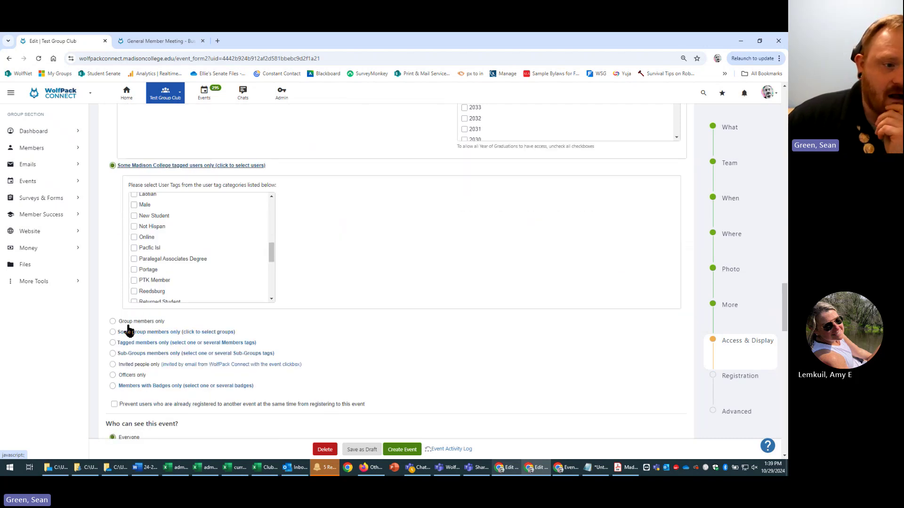
{"action": "left_click", "coordinate": [112, 322]}
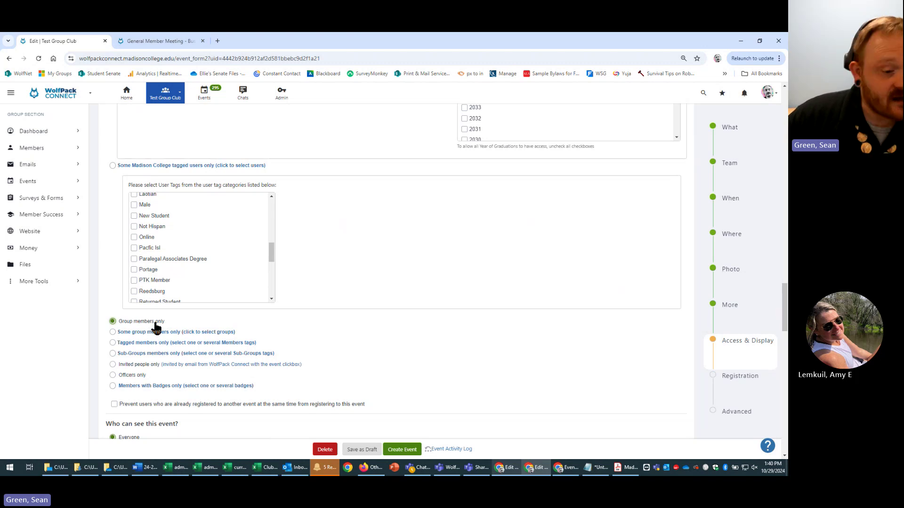
{"action": "scroll", "coordinate": [383, 325], "scroll_direction": "down", "scroll_amount": 1}
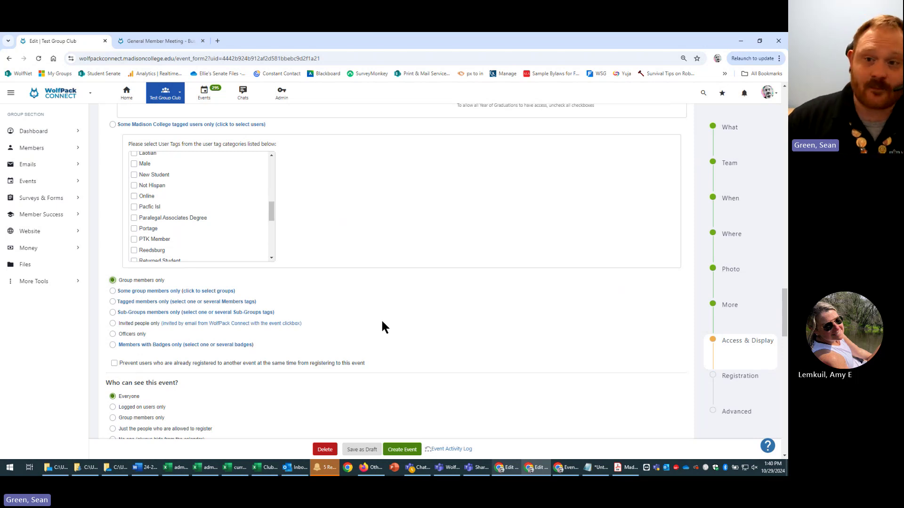
{"action": "scroll", "coordinate": [510, 247], "scroll_direction": "up", "scroll_amount": 10}
{"action": "scroll", "coordinate": [498, 258], "scroll_direction": "up", "scroll_amount": 10}
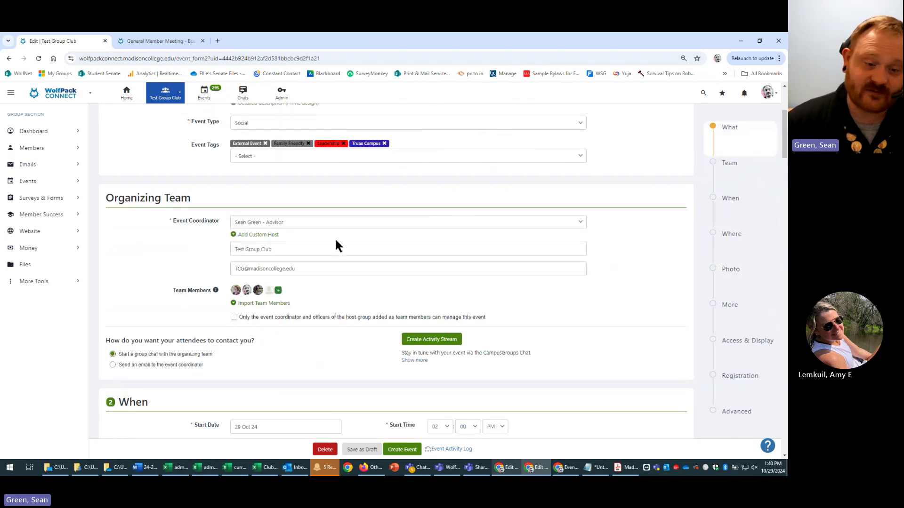
{"action": "scroll", "coordinate": [631, 346], "scroll_direction": "down", "scroll_amount": 20}
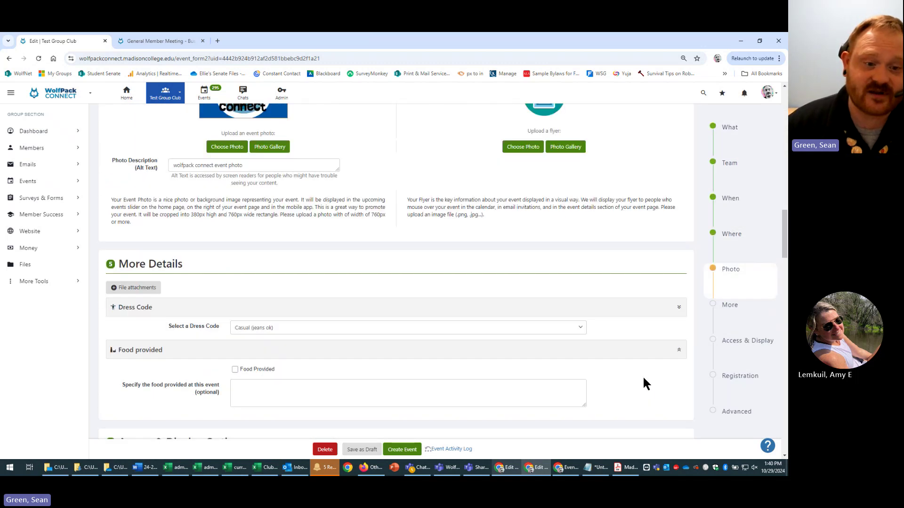
{"action": "scroll", "coordinate": [639, 380], "scroll_direction": "down", "scroll_amount": 15}
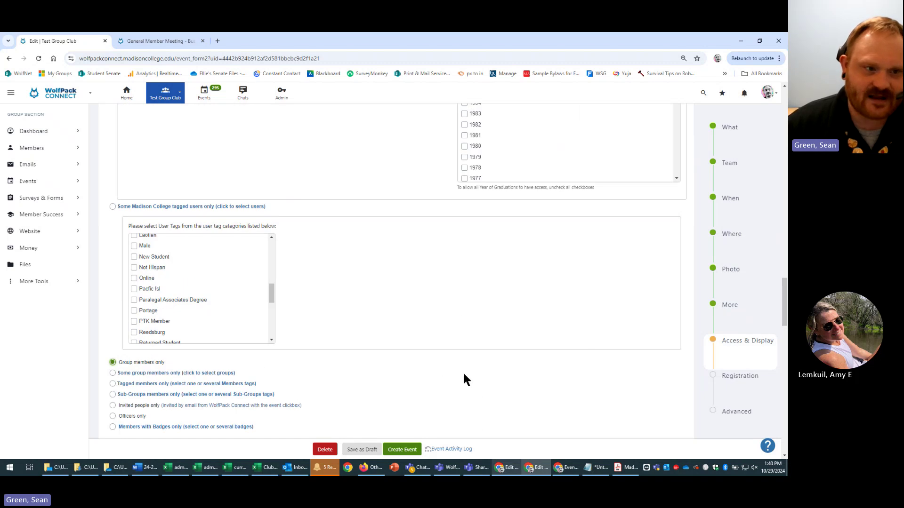
{"action": "scroll", "coordinate": [454, 376], "scroll_direction": "up", "scroll_amount": 5}
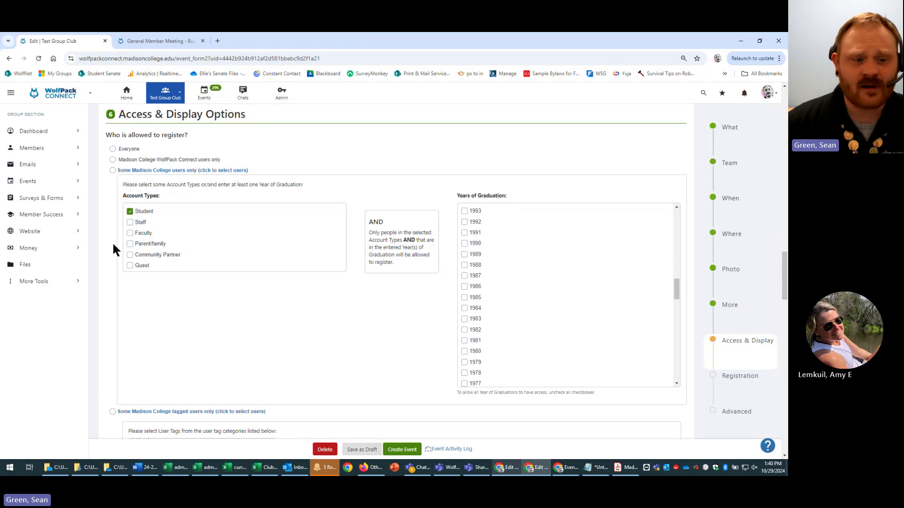
{"action": "scroll", "coordinate": [112, 242], "scroll_direction": "down", "scroll_amount": 5}
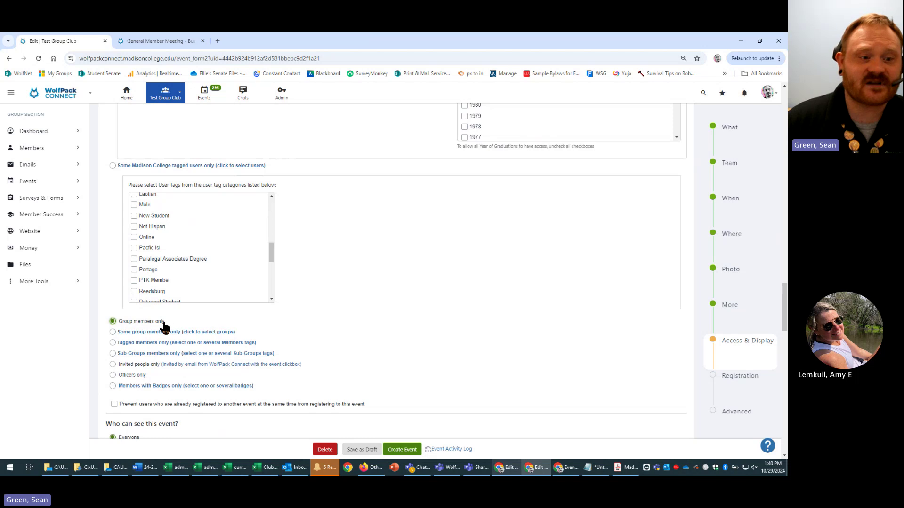
{"action": "scroll", "coordinate": [167, 317], "scroll_direction": "down", "scroll_amount": 3}
{"action": "scroll", "coordinate": [256, 316], "scroll_direction": "up", "scroll_amount": 2}
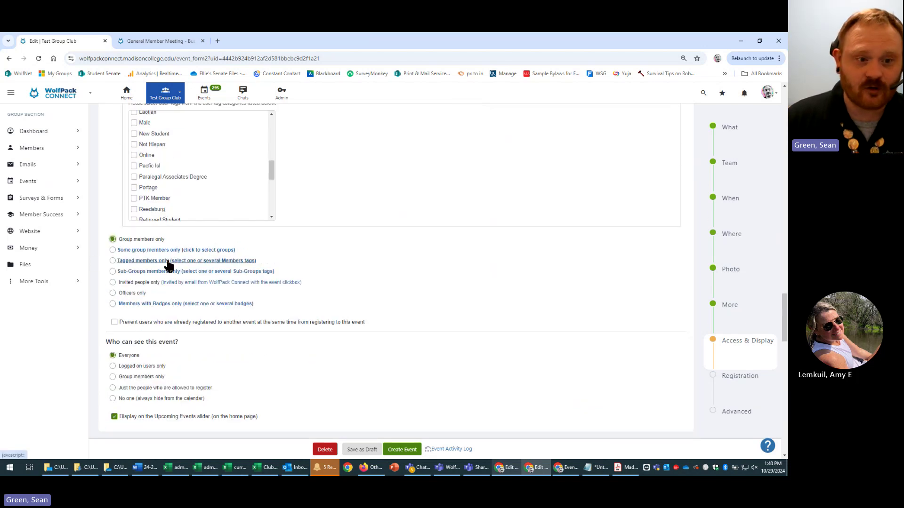
- Try 'Some group members only' and its member groups, then pick 'Tagged members only'
{"action": "left_click", "coordinate": [160, 251]}
{"action": "left_click", "coordinate": [179, 250]}
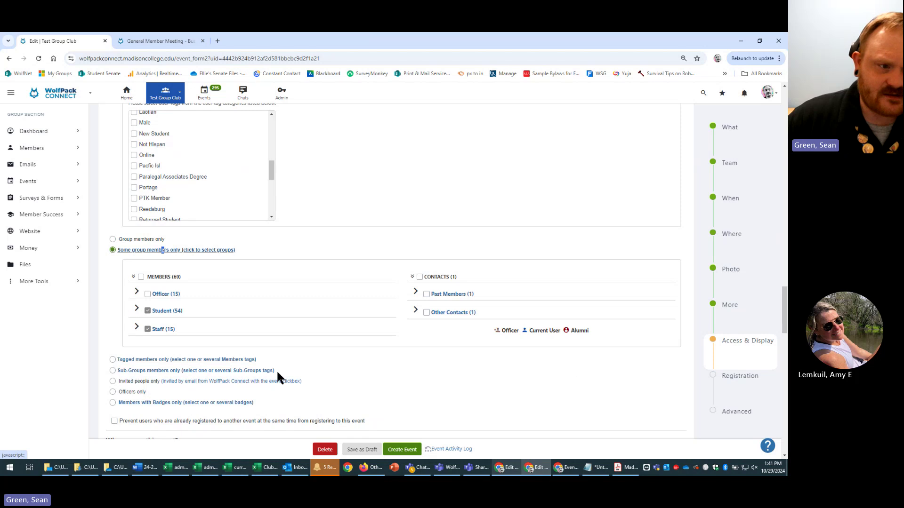
{"action": "left_click", "coordinate": [114, 360]}
{"action": "scroll", "coordinate": [157, 365], "scroll_direction": "down", "scroll_amount": 2}
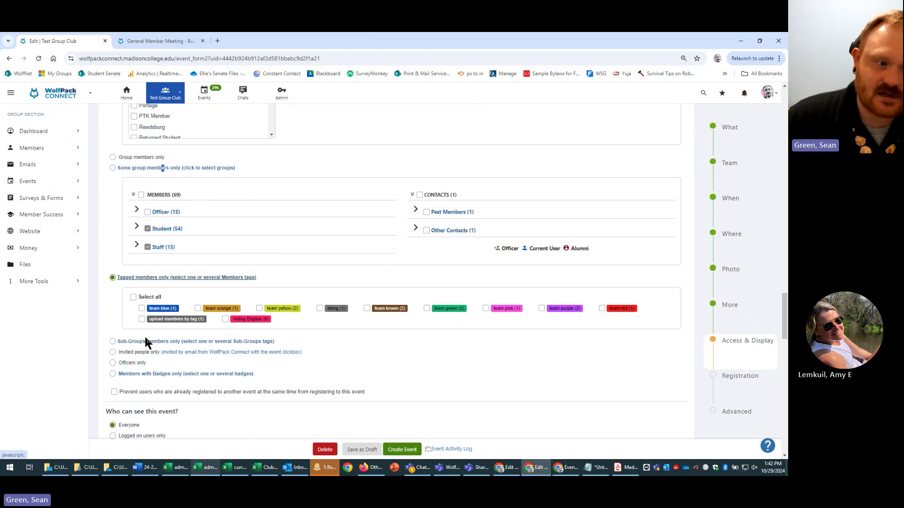
- Choose 'Sub-Groups members only', listing the east, south, west, Eligible and north sub-groups
{"action": "left_click", "coordinate": [114, 342]}
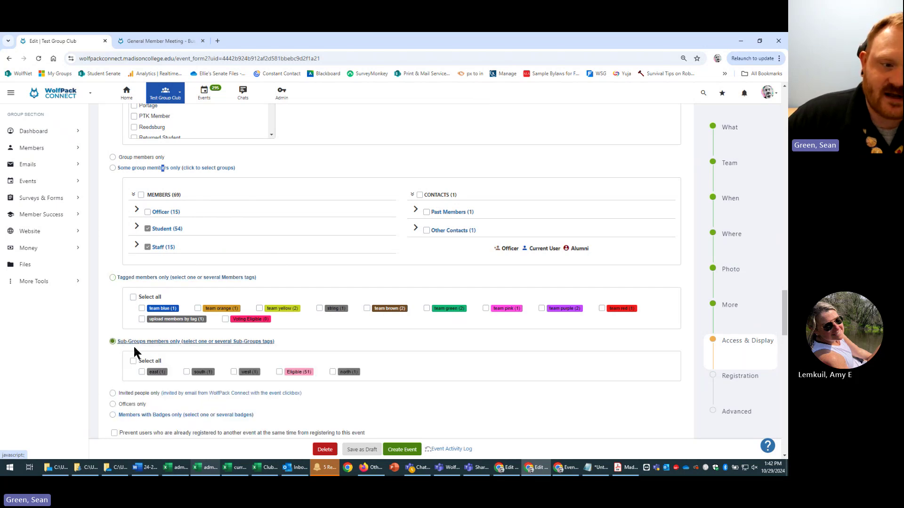
{"action": "scroll", "coordinate": [135, 353], "scroll_direction": "down", "scroll_amount": 1}
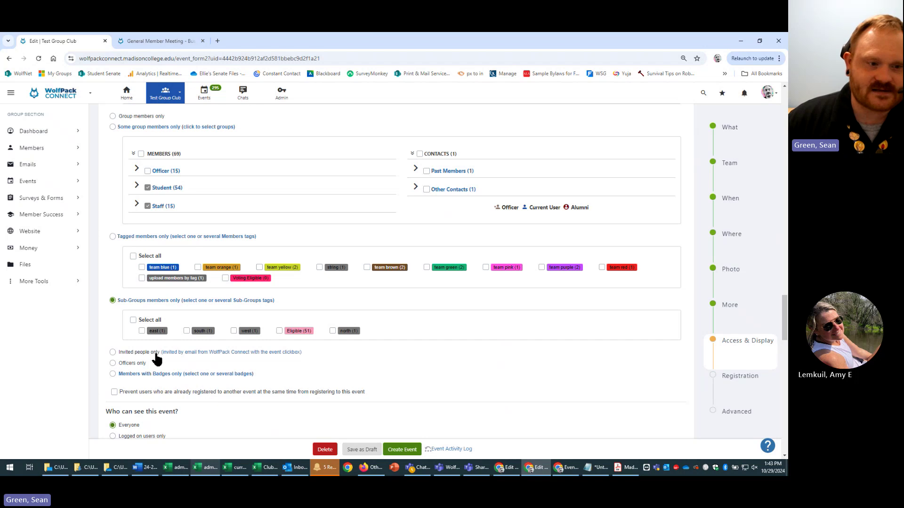
- Select 'Invited people only', then switch registration to 'Officers only'
{"action": "left_click", "coordinate": [113, 352]}
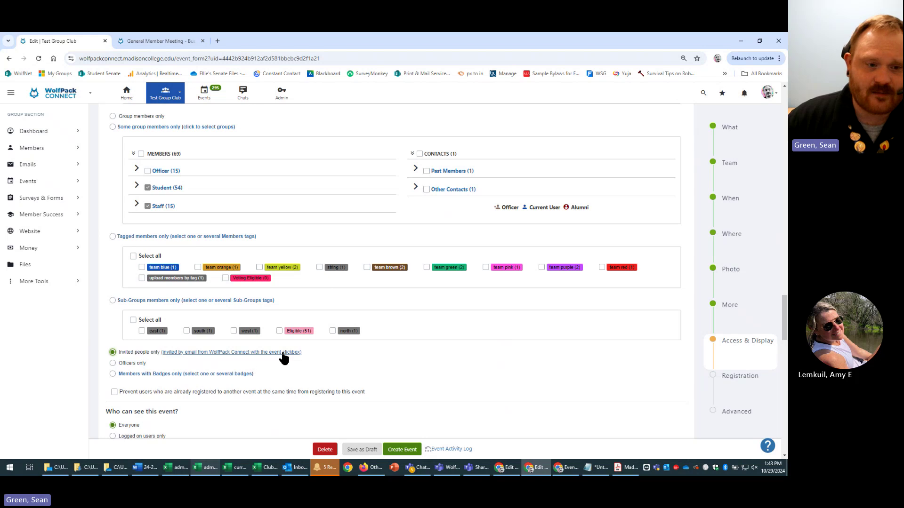
{"action": "left_click", "coordinate": [114, 364]}
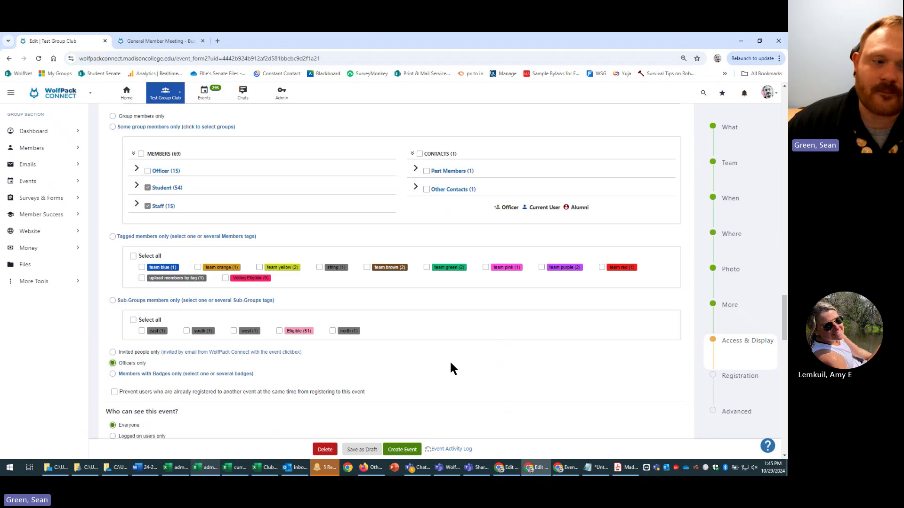
- Pick 'Everyone', then 'Madison College WolfPack Connect users only' as who may register
{"action": "scroll", "coordinate": [466, 360], "scroll_direction": "down", "scroll_amount": 1}
{"action": "scroll", "coordinate": [531, 327], "scroll_direction": "down", "scroll_amount": 1}
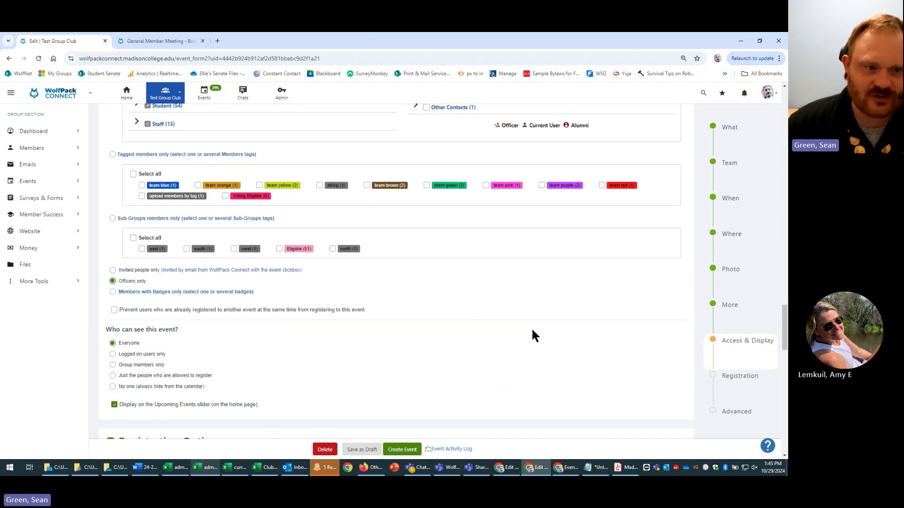
{"action": "scroll", "coordinate": [528, 348], "scroll_direction": "up", "scroll_amount": 2}
{"action": "scroll", "coordinate": [522, 351], "scroll_direction": "up", "scroll_amount": 12}
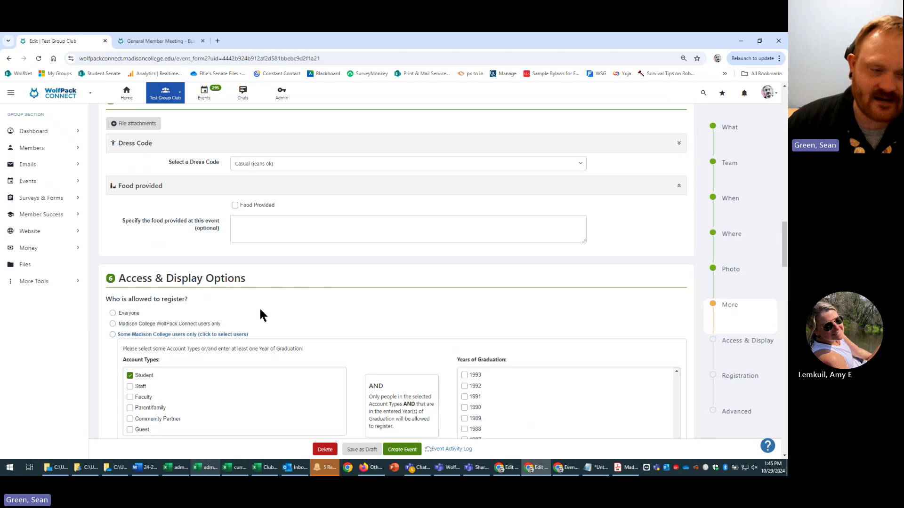
{"action": "left_click", "coordinate": [129, 314]}
{"action": "left_click", "coordinate": [188, 323]}
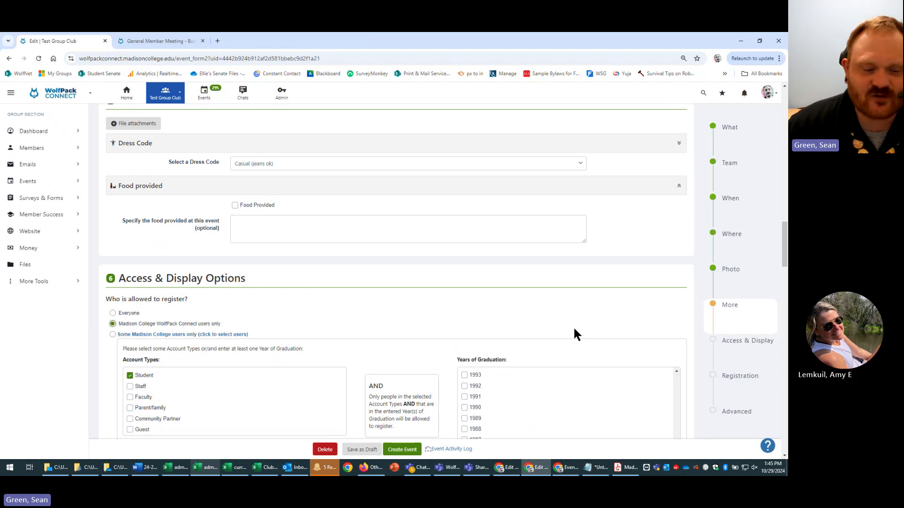
{"action": "scroll", "coordinate": [506, 346], "scroll_direction": "down", "scroll_amount": 10}
{"action": "scroll", "coordinate": [505, 358], "scroll_direction": "down", "scroll_amount": 5}
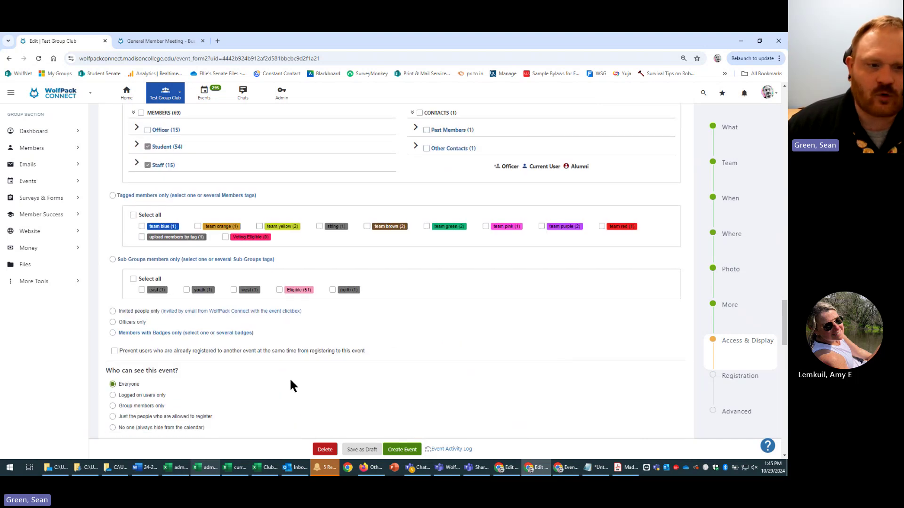
{"action": "scroll", "coordinate": [389, 357], "scroll_direction": "up", "scroll_amount": 12}
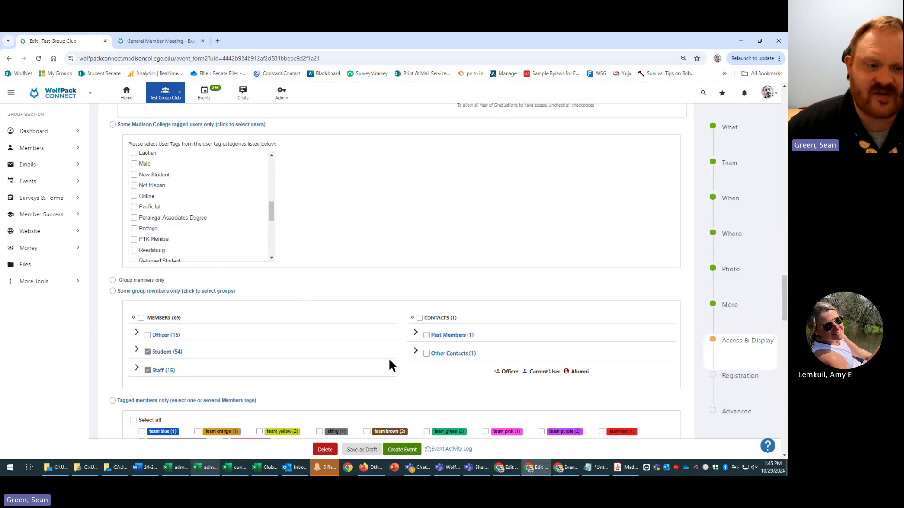
{"action": "scroll", "coordinate": [408, 379], "scroll_direction": "up", "scroll_amount": 1}
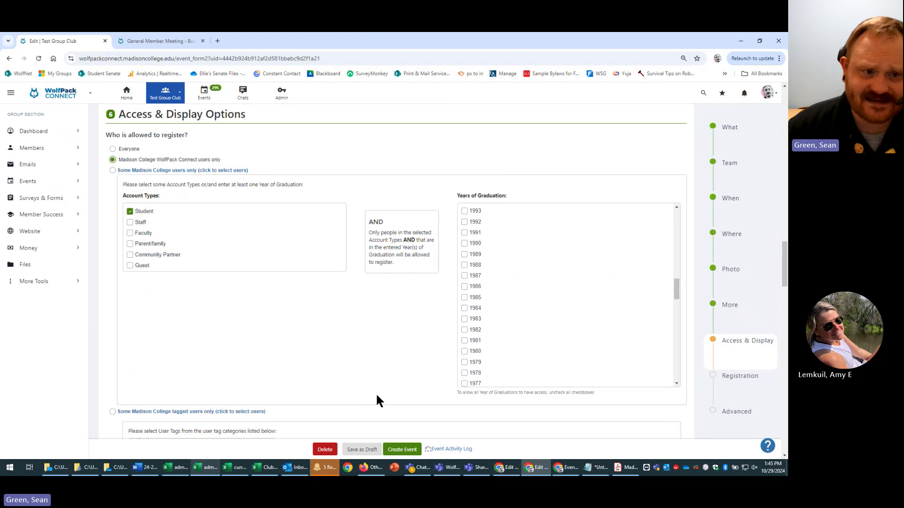
{"action": "scroll", "coordinate": [381, 388], "scroll_direction": "down", "scroll_amount": 5}
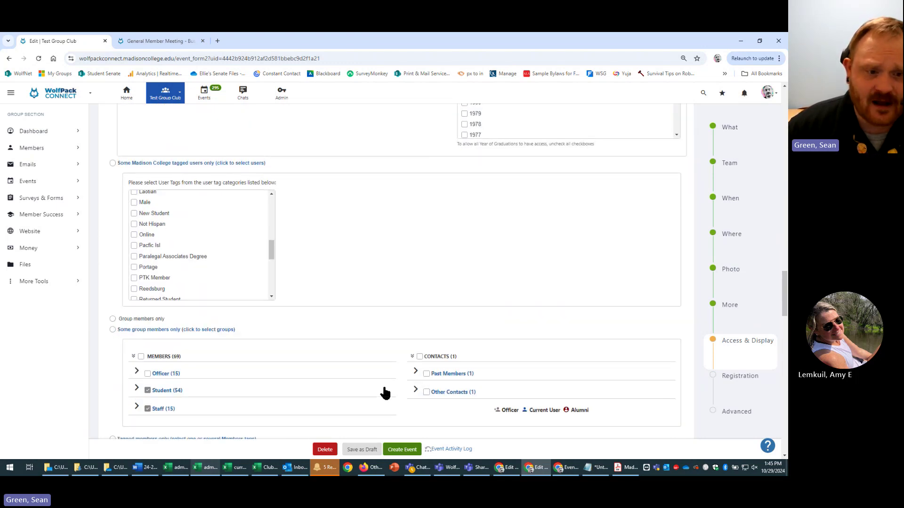
{"action": "scroll", "coordinate": [383, 389], "scroll_direction": "down", "scroll_amount": 6}
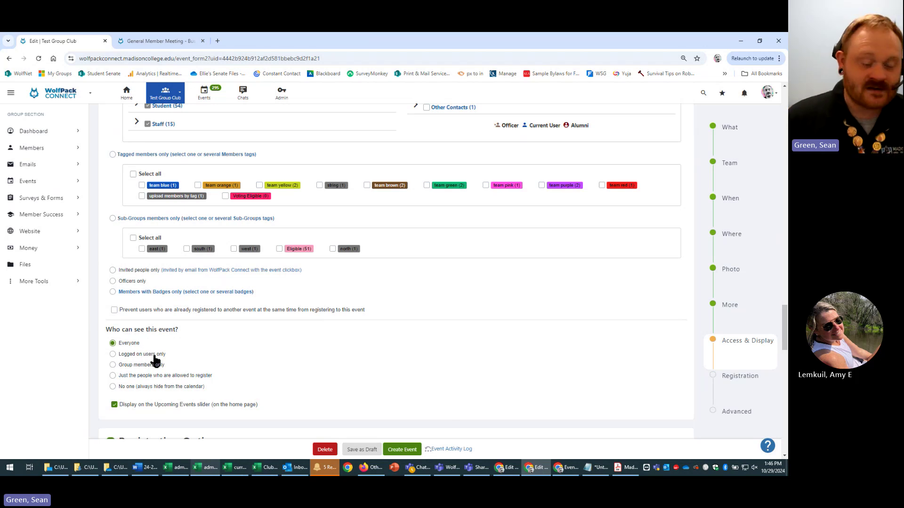
{"action": "scroll", "coordinate": [213, 363], "scroll_direction": "up", "scroll_amount": 3}
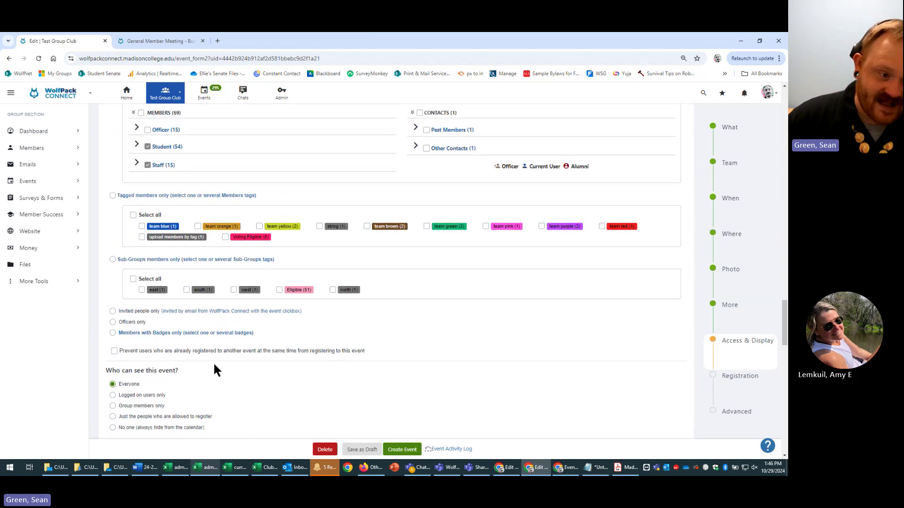
{"action": "scroll", "coordinate": [188, 374], "scroll_direction": "down", "scroll_amount": 4}
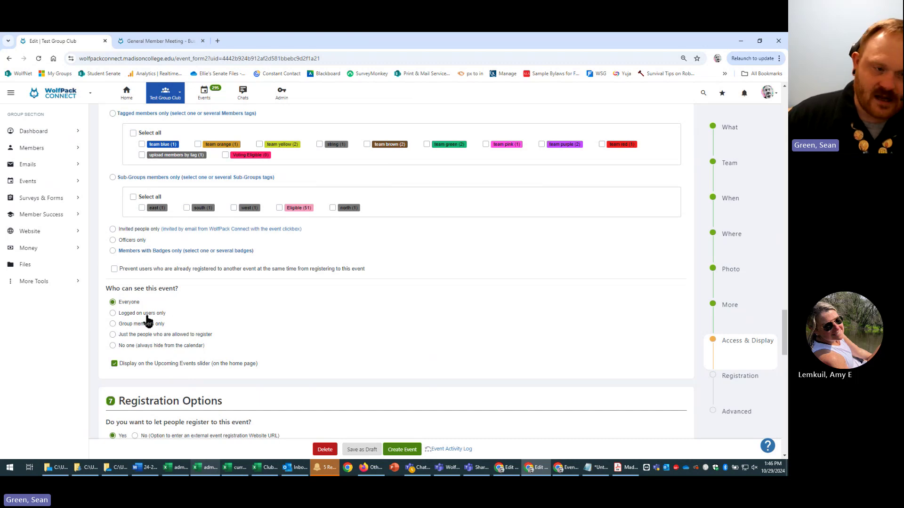
- Highlight the WolfPack Connect users only and visibility wording, then go to the General Member Meeting tab
{"action": "left_click", "coordinate": [170, 314]}
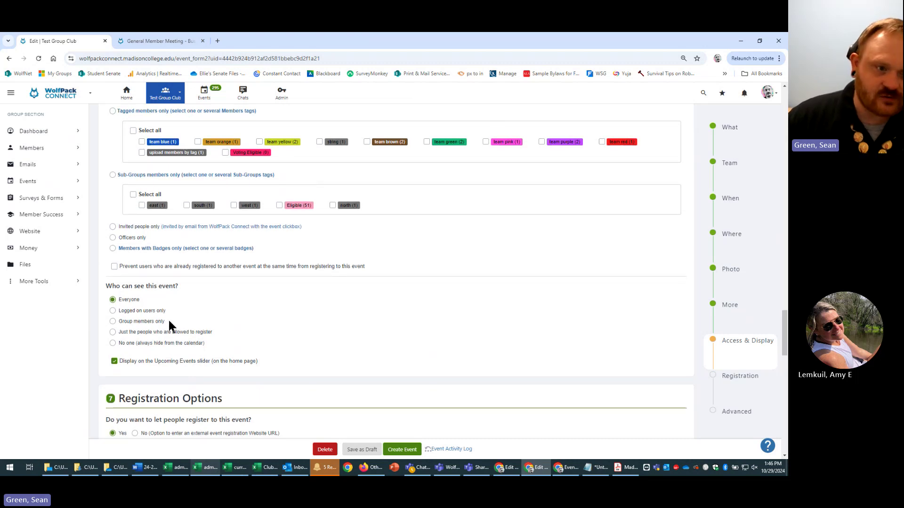
{"action": "scroll", "coordinate": [287, 340], "scroll_direction": "up", "scroll_amount": 5}
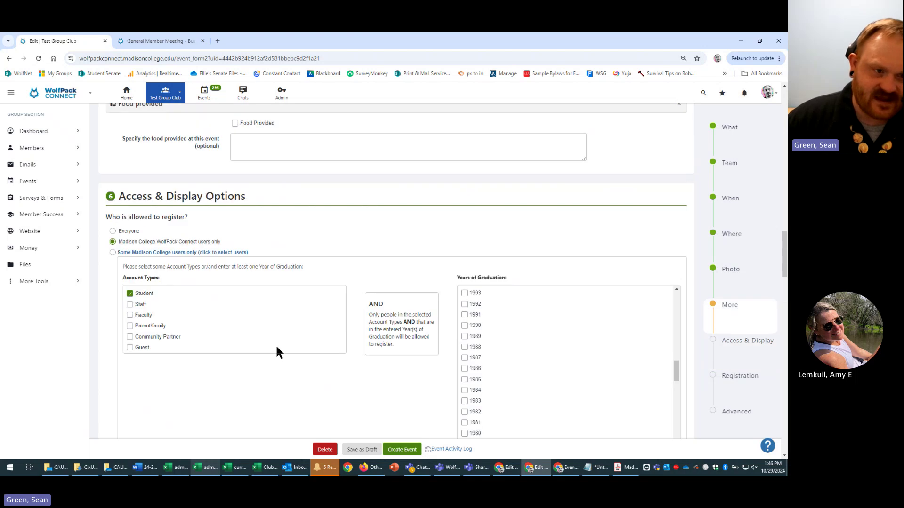
{"action": "left_click_drag", "start_coordinate": [229, 238], "coordinate": [157, 238]}
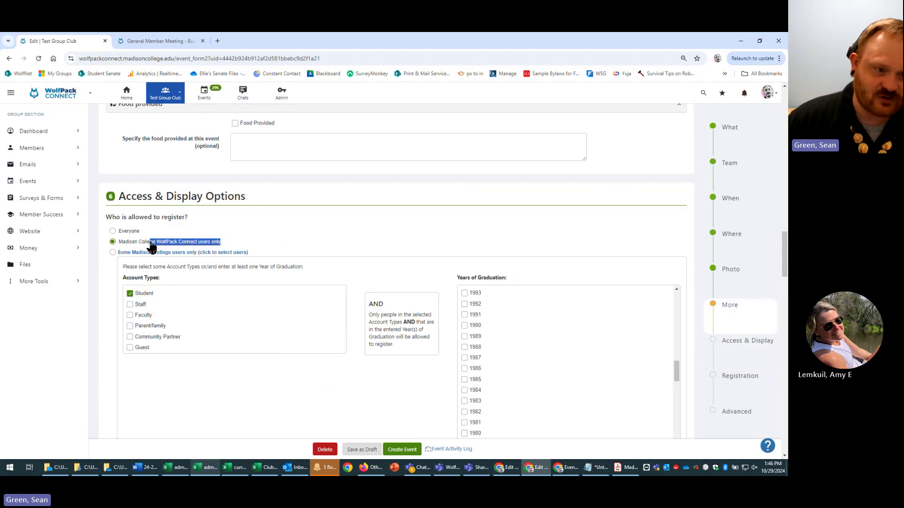
{"action": "scroll", "coordinate": [286, 319], "scroll_direction": "down", "scroll_amount": 10}
{"action": "scroll", "coordinate": [292, 396], "scroll_direction": "down", "scroll_amount": 3}
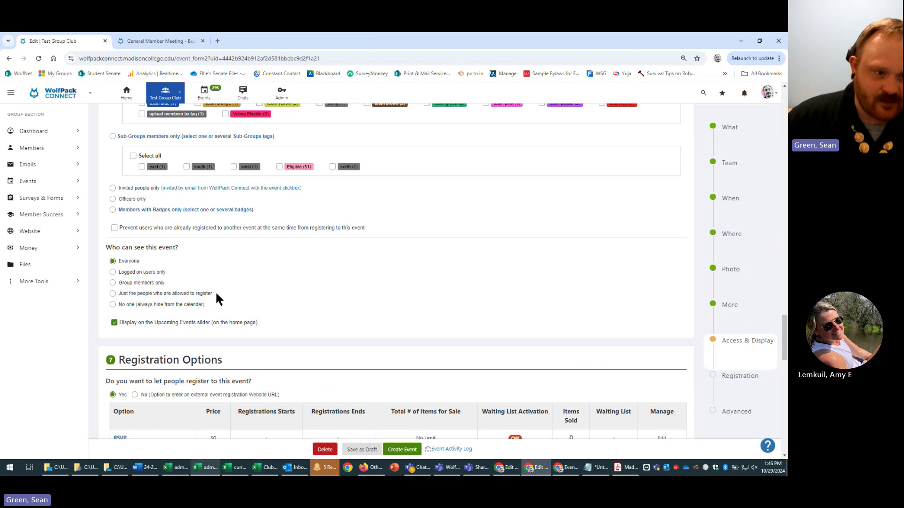
{"action": "left_click_drag", "start_coordinate": [215, 293], "coordinate": [139, 295]}
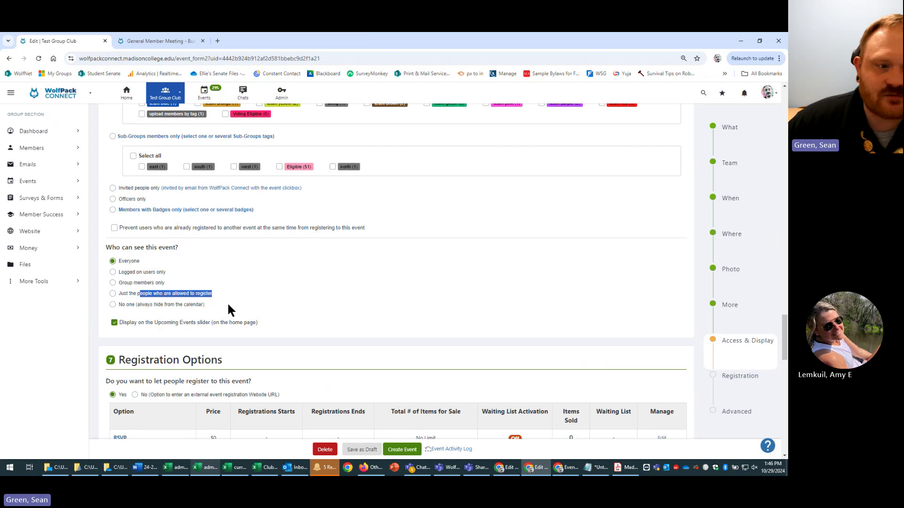
{"action": "left_click", "coordinate": [209, 305]}
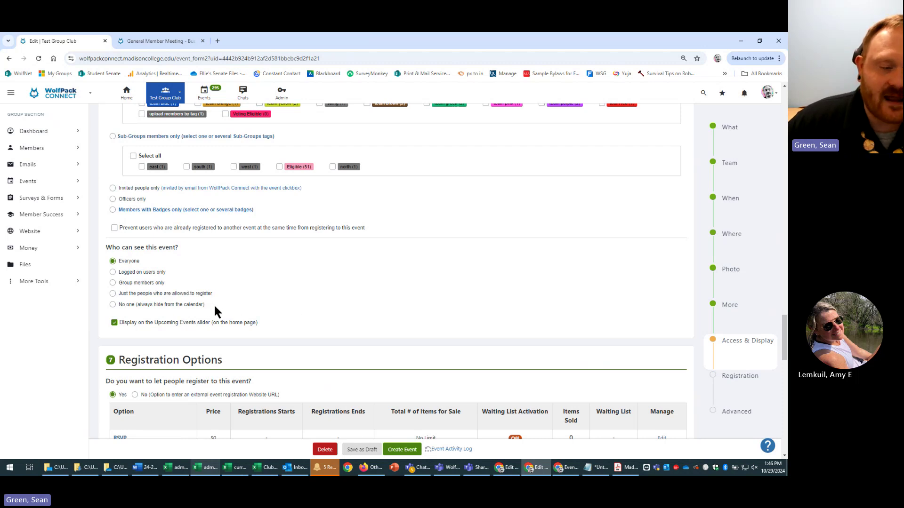
{"action": "left_click", "coordinate": [159, 37]}
- Leave the campus-wide Events list open and switch back to the 'Edit | Test Group Club' form
{"action": "left_click", "coordinate": [9, 58]}
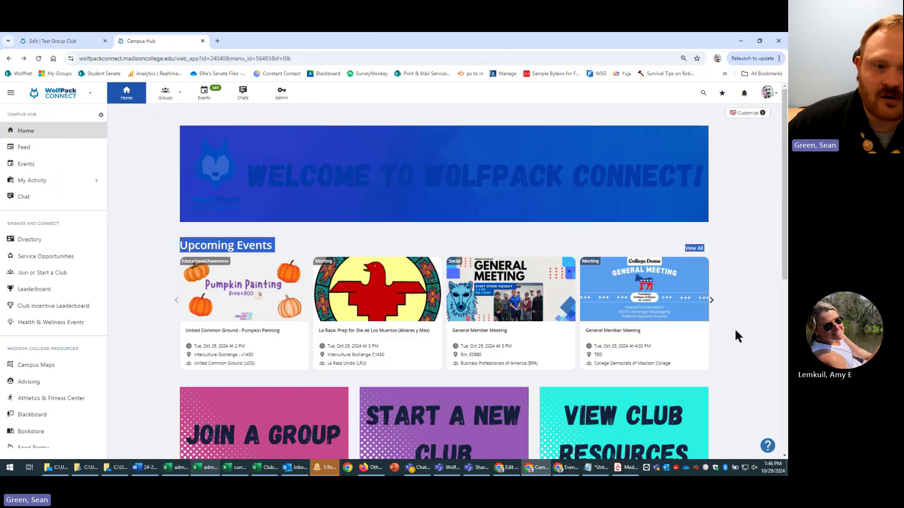
{"action": "left_click", "coordinate": [204, 97]}
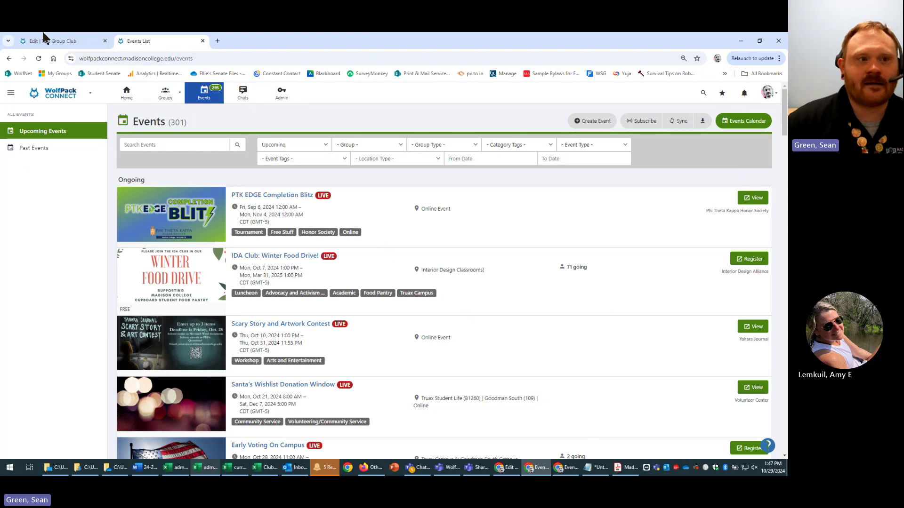
{"action": "left_click", "coordinate": [57, 41]}
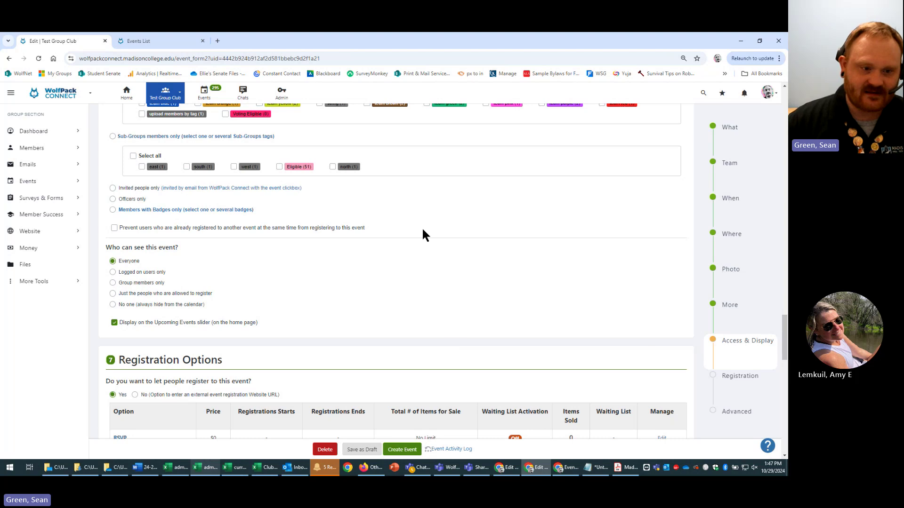
{"action": "scroll", "coordinate": [545, 349], "scroll_direction": "down", "scroll_amount": 3}
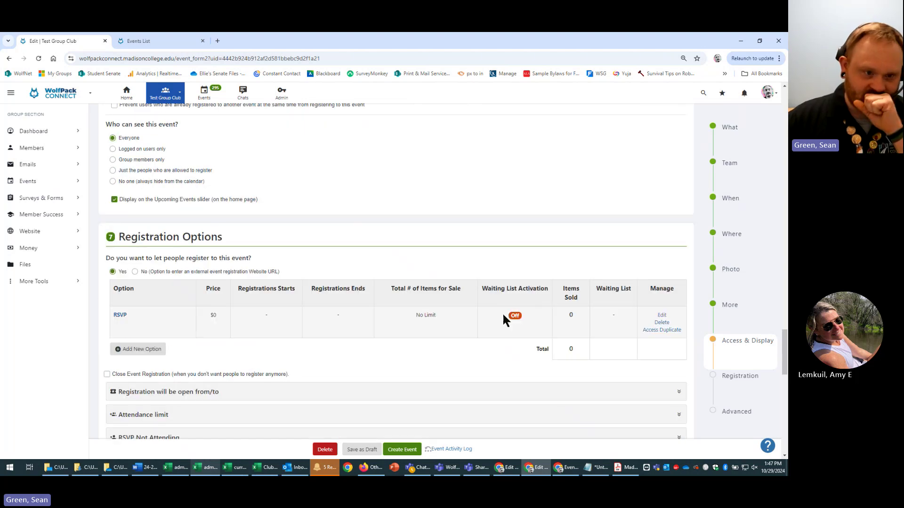
{"action": "scroll", "coordinate": [425, 244], "scroll_direction": "up", "scroll_amount": 6}
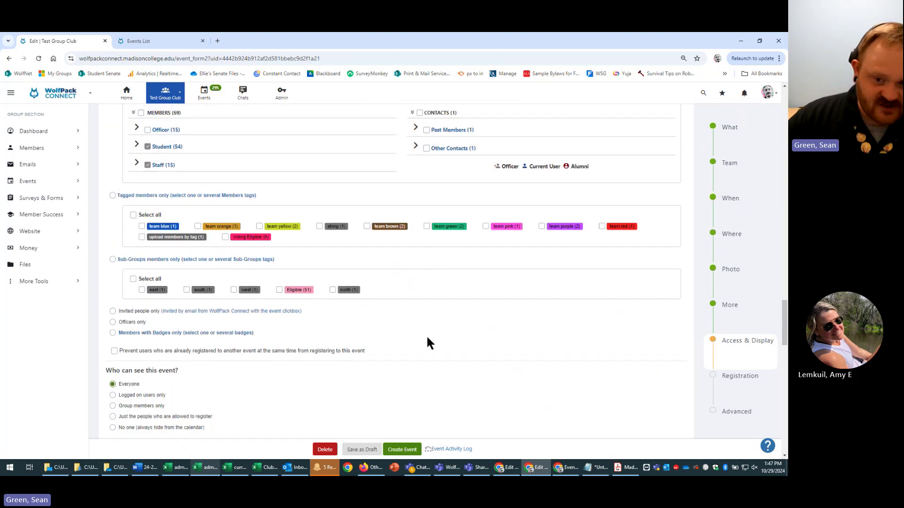
{"action": "scroll", "coordinate": [431, 394], "scroll_direction": "up", "scroll_amount": 6}
{"action": "scroll", "coordinate": [442, 383], "scroll_direction": "down", "scroll_amount": 6}
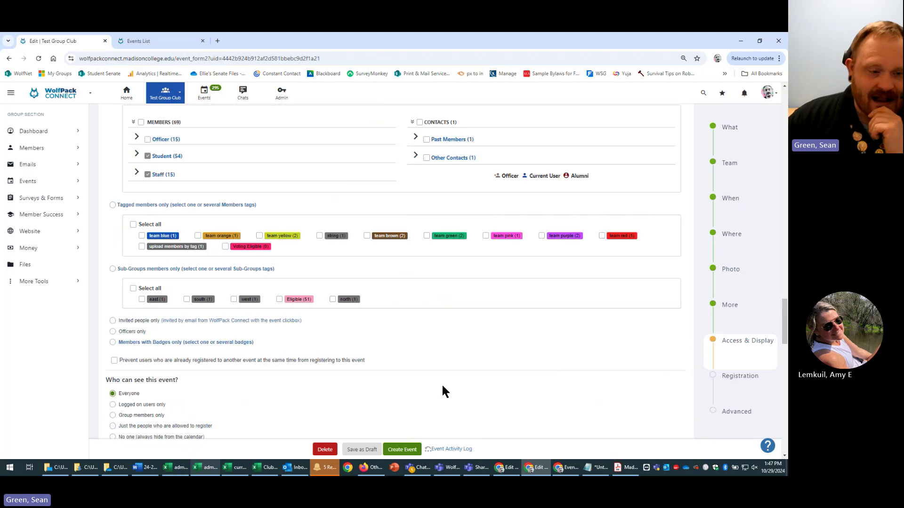
{"action": "scroll", "coordinate": [436, 383], "scroll_direction": "down", "scroll_amount": 7}
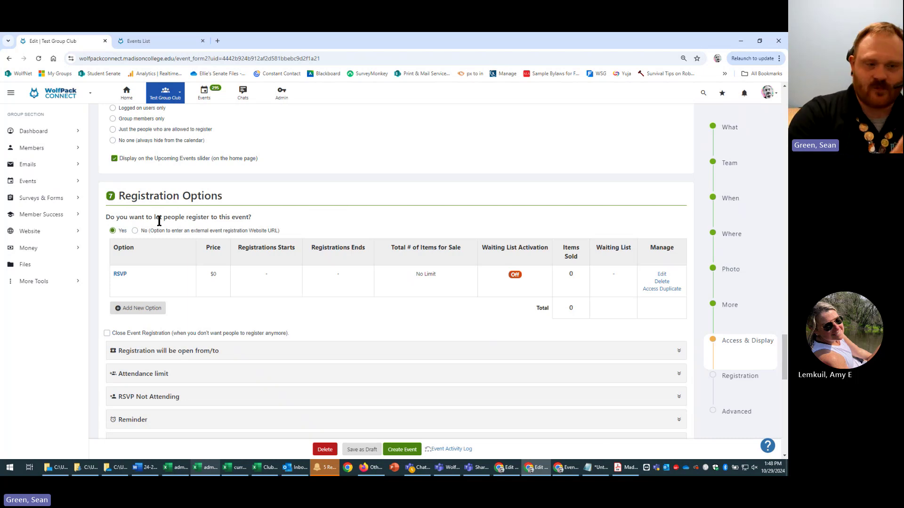
{"action": "scroll", "coordinate": [252, 256], "scroll_direction": "up", "scroll_amount": 3}
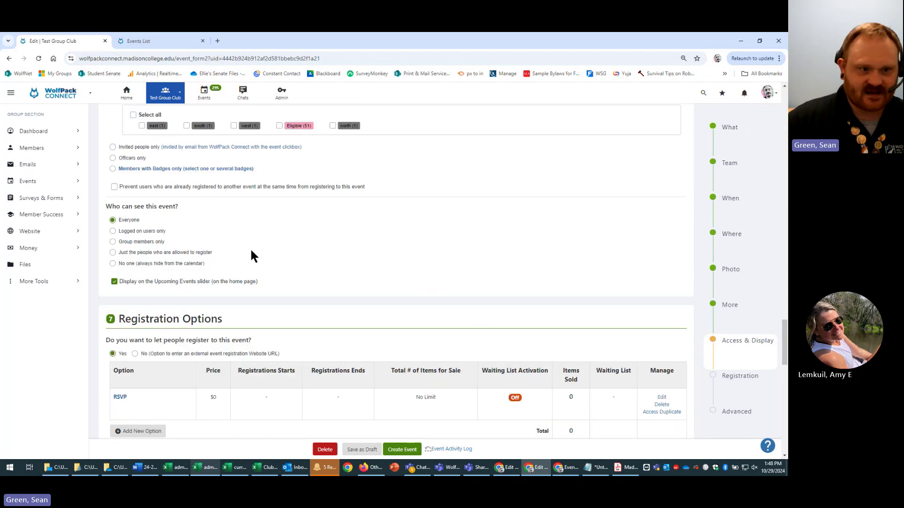
{"action": "scroll", "coordinate": [141, 235], "scroll_direction": "up", "scroll_amount": 10}
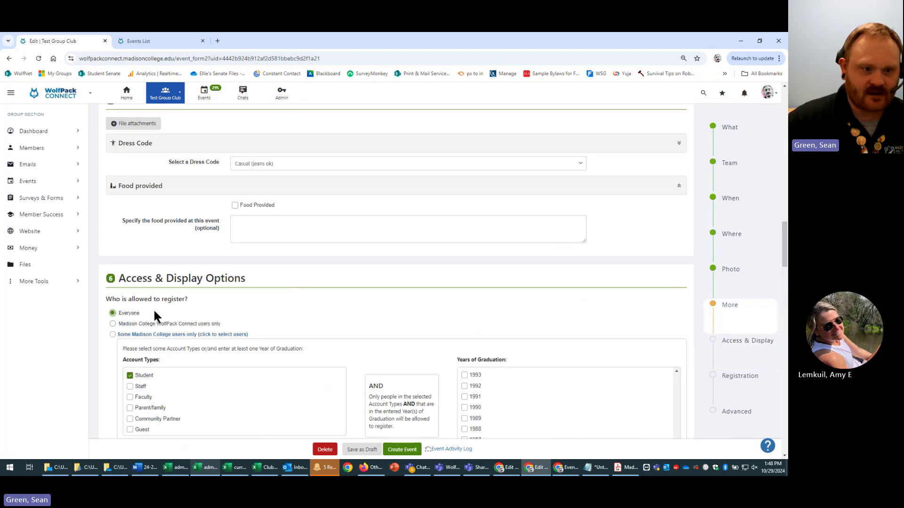
- Collapse the Madison College users, tagged users, group members, member tags and Sub-Groups panels
{"action": "scroll", "coordinate": [161, 320], "scroll_direction": "down", "scroll_amount": 8}
{"action": "scroll", "coordinate": [169, 349], "scroll_direction": "up", "scroll_amount": 6}
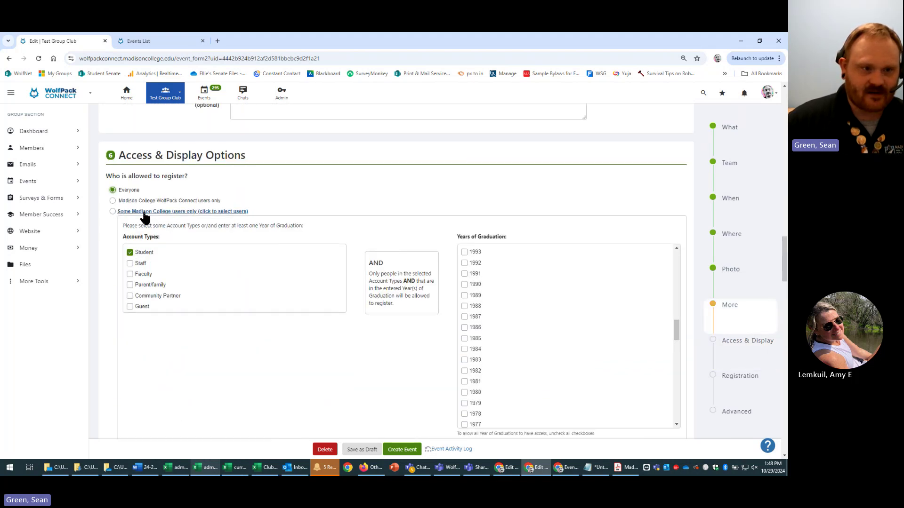
{"action": "left_click", "coordinate": [124, 212]}
{"action": "left_click", "coordinate": [136, 222]}
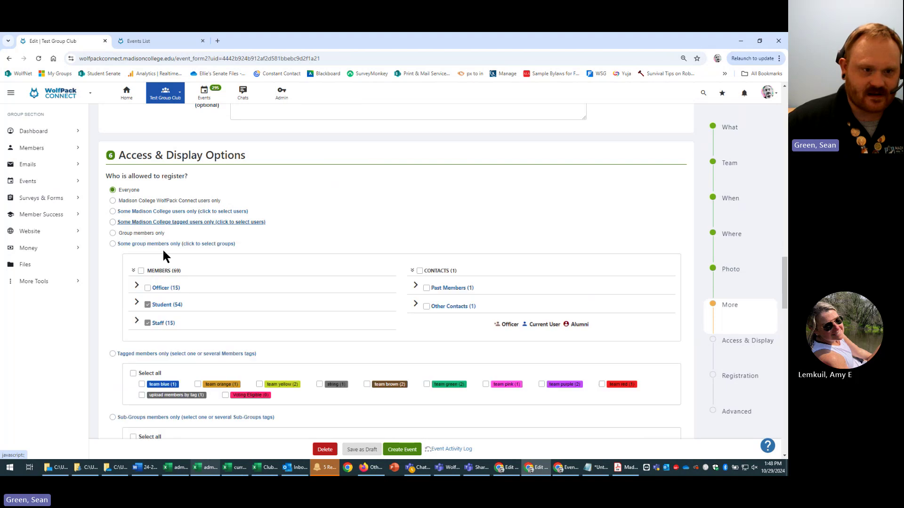
{"action": "left_click", "coordinate": [157, 244]}
{"action": "left_click", "coordinate": [159, 254]}
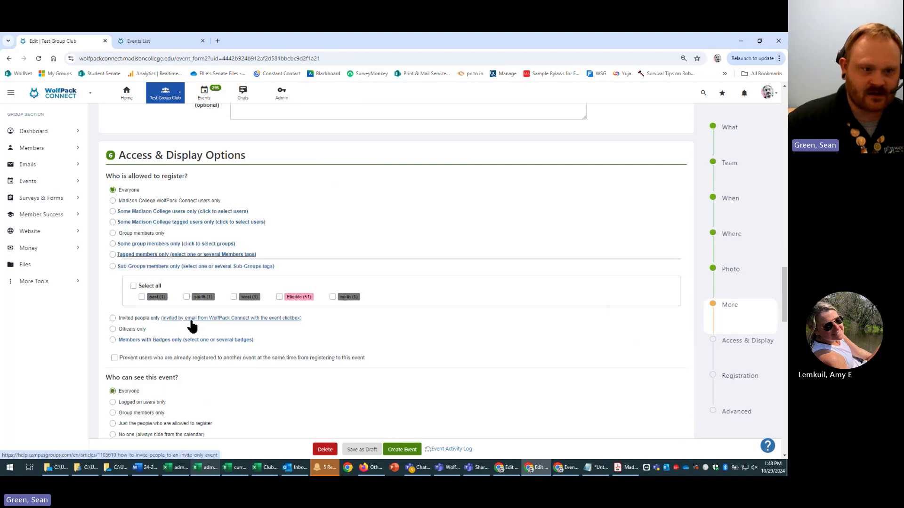
{"action": "left_click", "coordinate": [181, 267]}
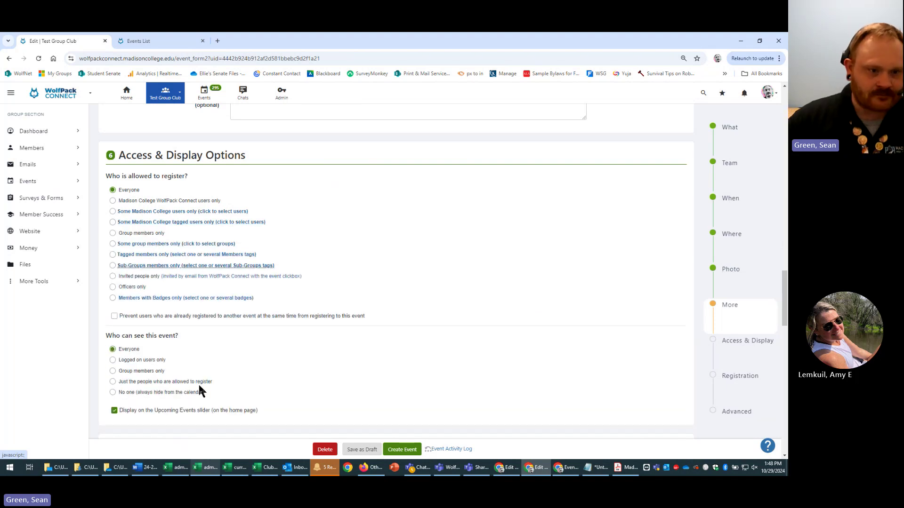
{"action": "scroll", "coordinate": [245, 315], "scroll_direction": "down", "scroll_amount": 2}
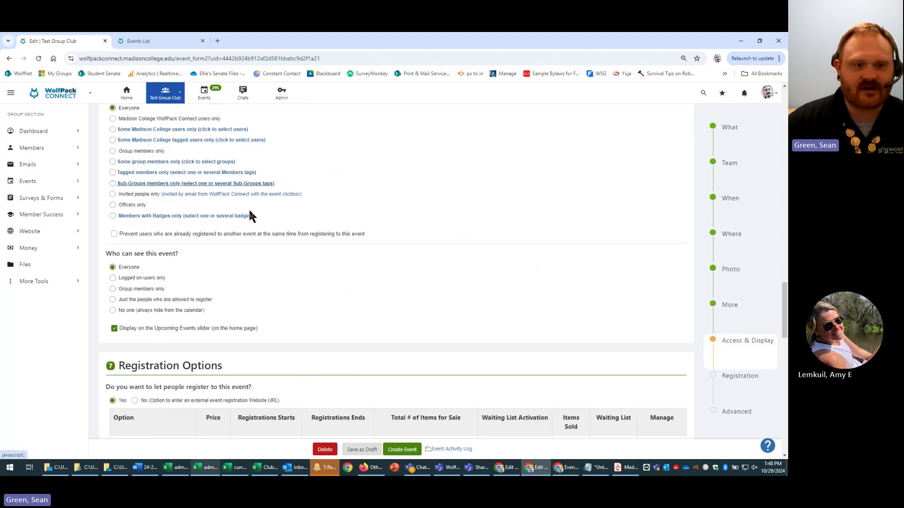
{"action": "scroll", "coordinate": [361, 352], "scroll_direction": "down", "scroll_amount": 2}
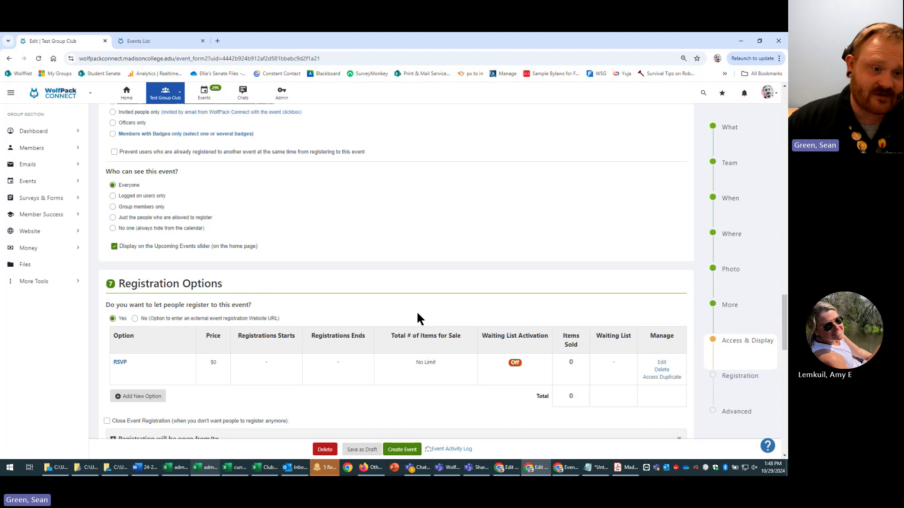
{"action": "left_click", "coordinate": [135, 320]}
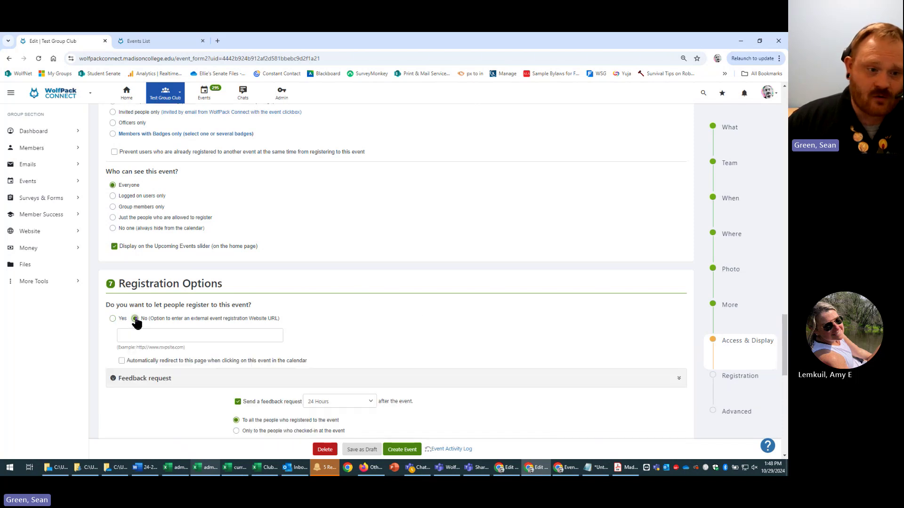
{"action": "left_click", "coordinate": [218, 335]}
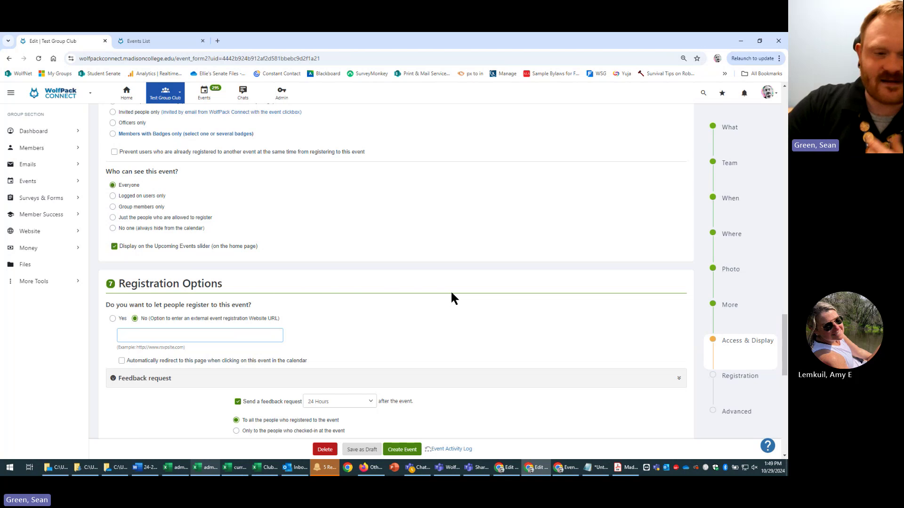
{"action": "left_click", "coordinate": [230, 336]}
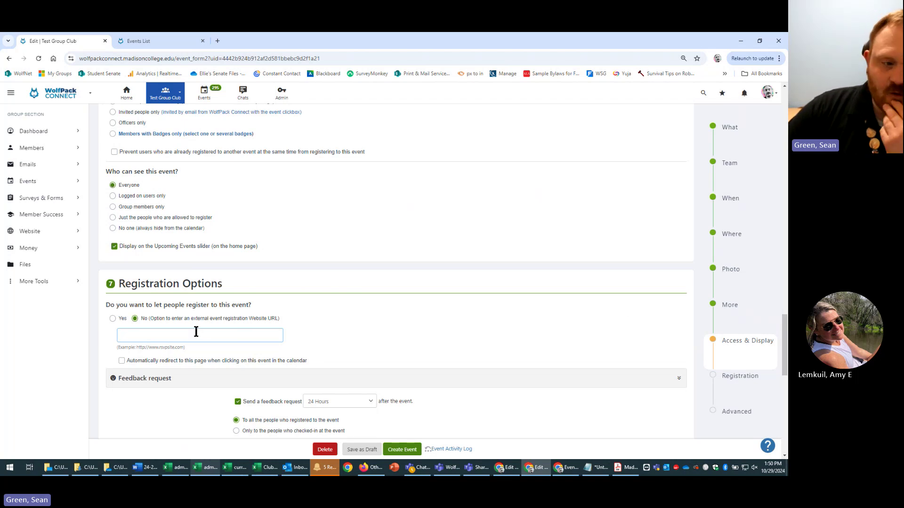
{"action": "left_click", "coordinate": [113, 319]}
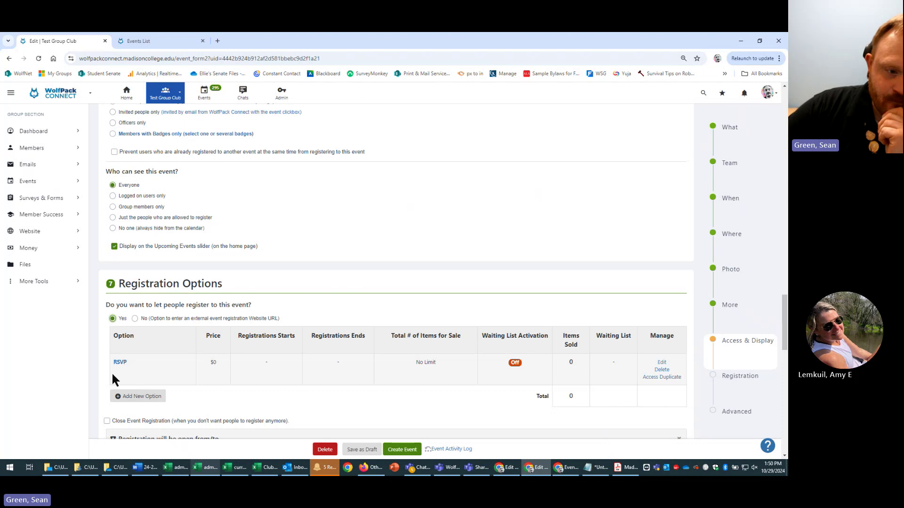
- Change the RSVP option's name to 'Member' and save the Registration Option dialog
{"action": "left_click_drag", "start_coordinate": [111, 366], "coordinate": [146, 358]}
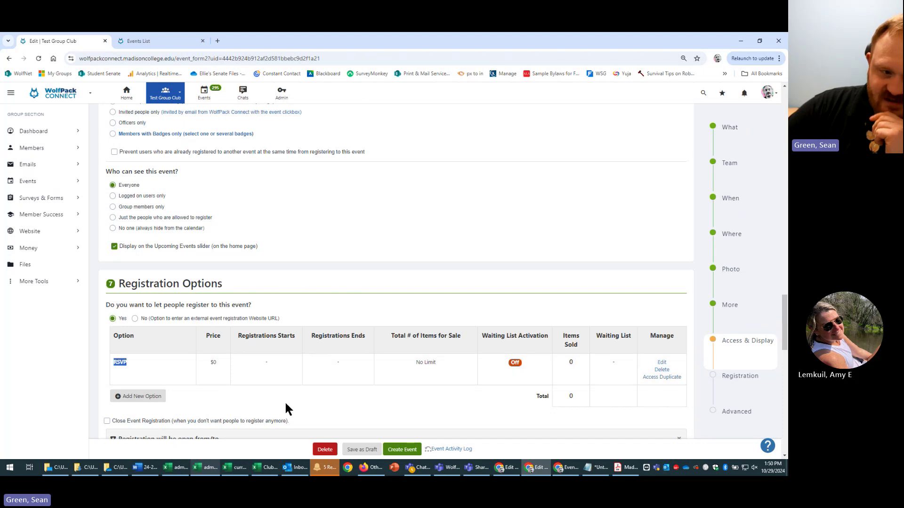
{"action": "left_click", "coordinate": [161, 366]}
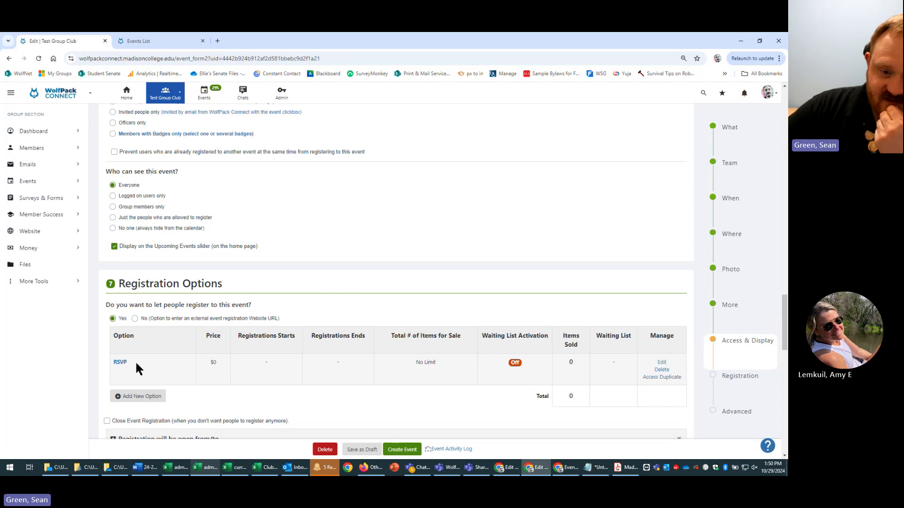
{"action": "left_click", "coordinate": [660, 363]}
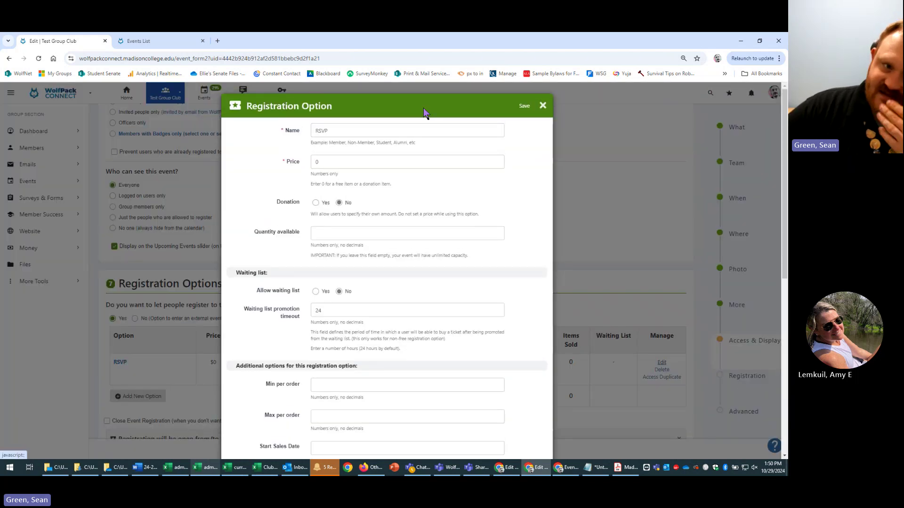
{"action": "left_click_drag", "start_coordinate": [423, 130], "coordinate": [221, 128]}
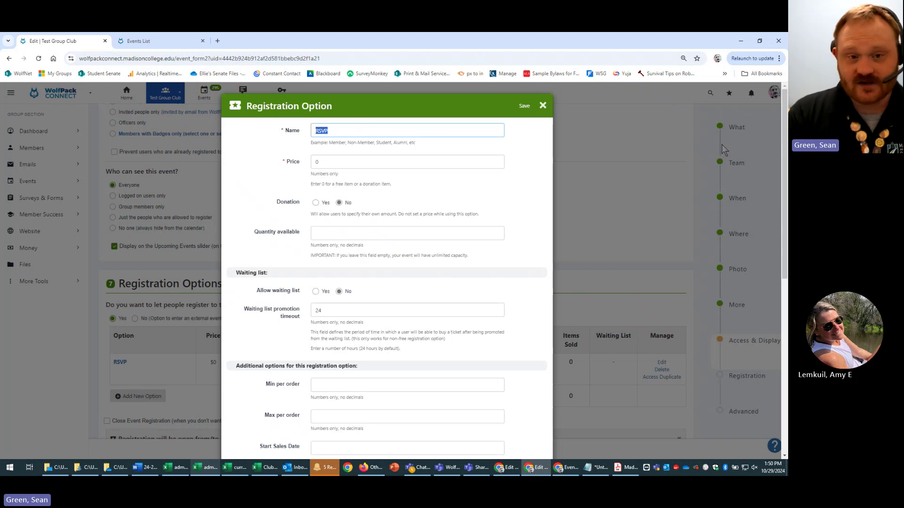
{"action": "type", "text": "Member"}
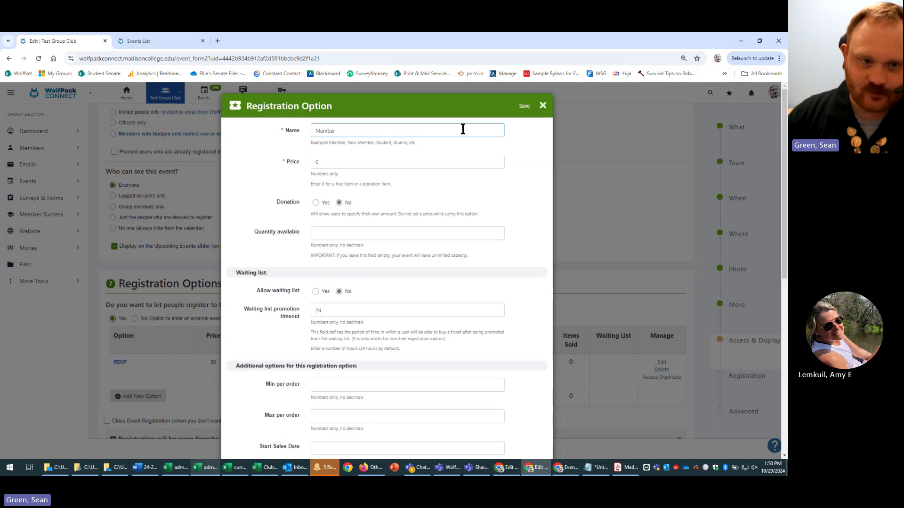
{"action": "scroll", "coordinate": [525, 335], "scroll_direction": "down", "scroll_amount": 5}
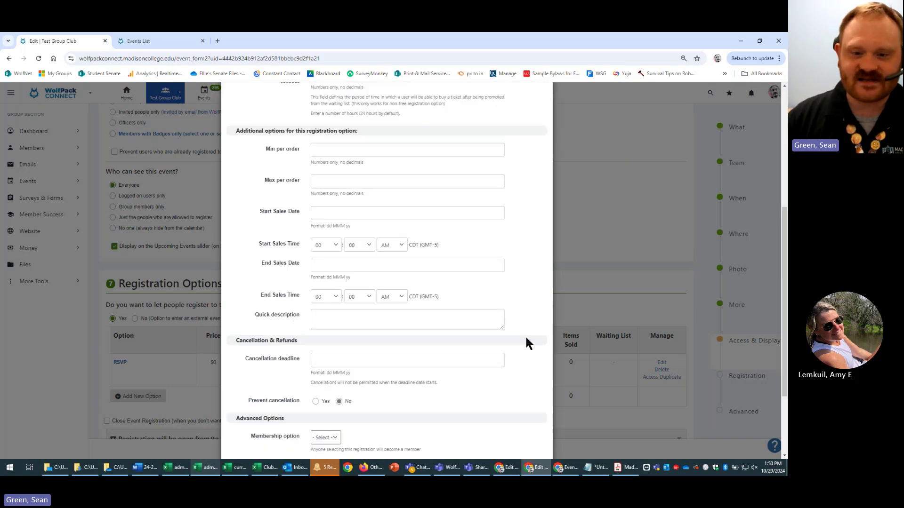
{"action": "scroll", "coordinate": [541, 414], "scroll_direction": "down", "scroll_amount": 2}
{"action": "left_click", "coordinate": [535, 436]}
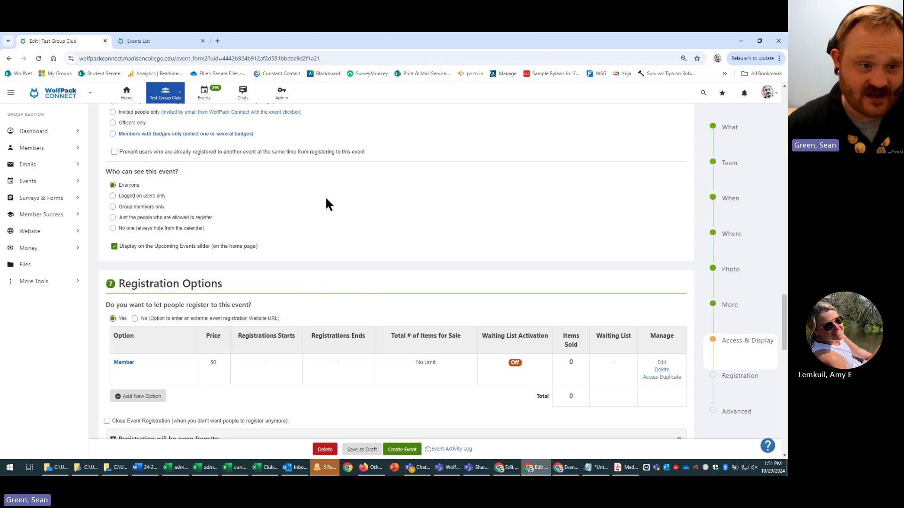
- Add a new registration option named 'guest' with price 0 and save it
{"action": "scroll", "coordinate": [170, 142], "scroll_direction": "up", "scroll_amount": 3}
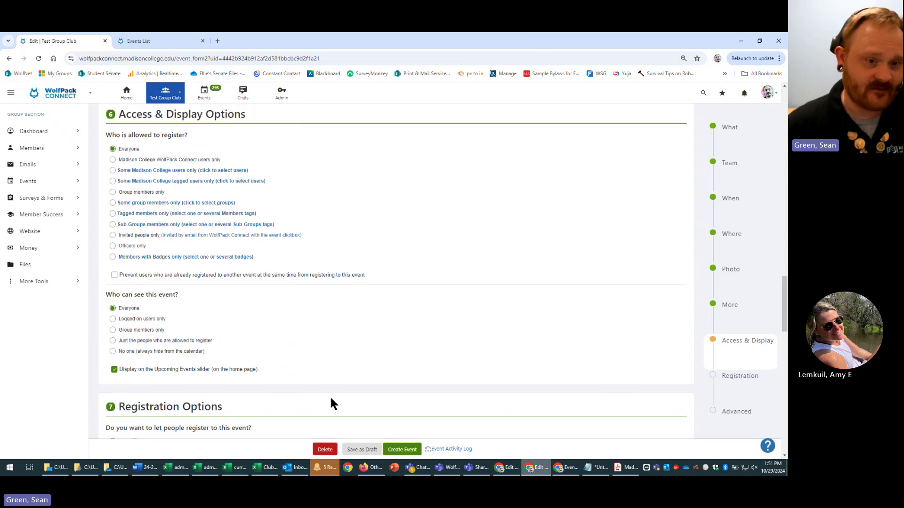
{"action": "scroll", "coordinate": [515, 367], "scroll_direction": "down", "scroll_amount": 3}
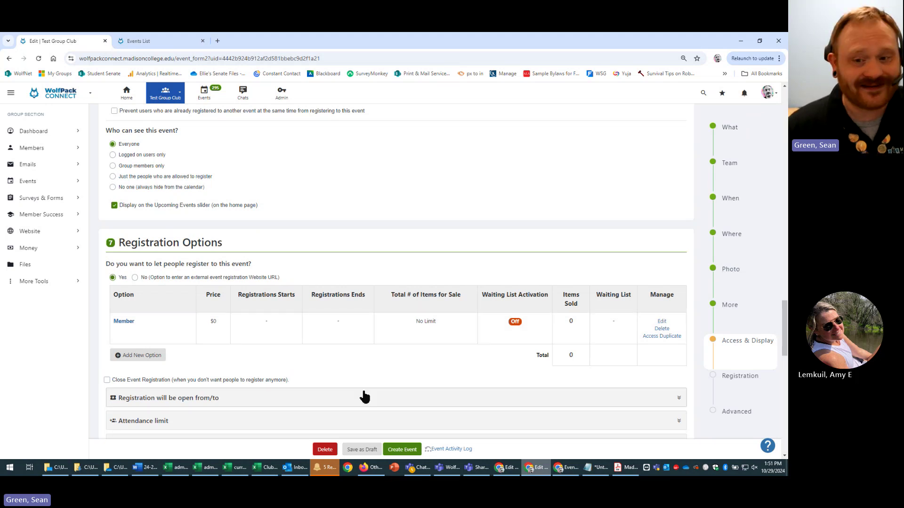
{"action": "left_click", "coordinate": [142, 356]}
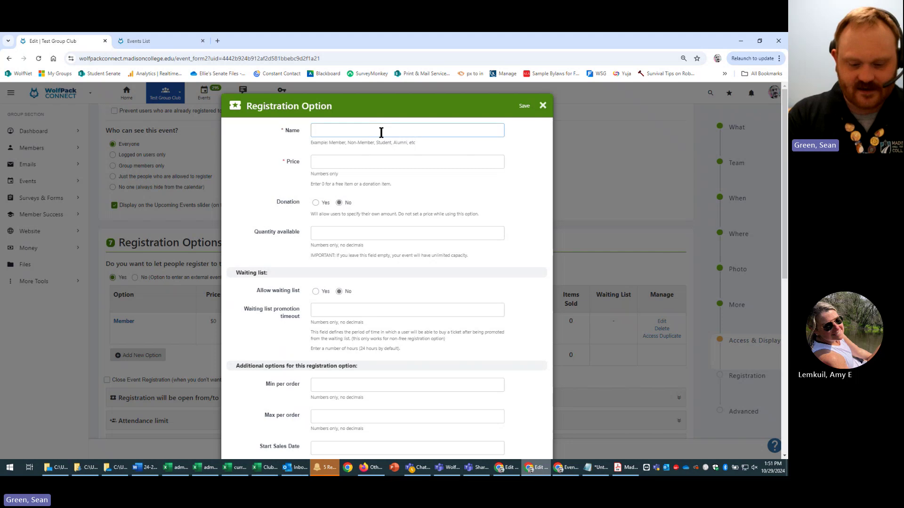
{"action": "type", "text": "guest"}
{"action": "scroll", "coordinate": [475, 323], "scroll_direction": "down", "scroll_amount": 10}
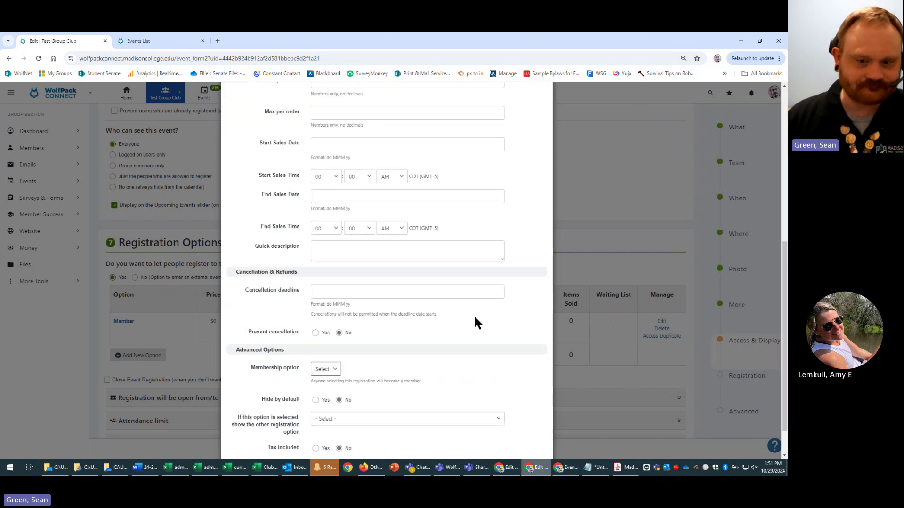
{"action": "left_click", "coordinate": [538, 436]}
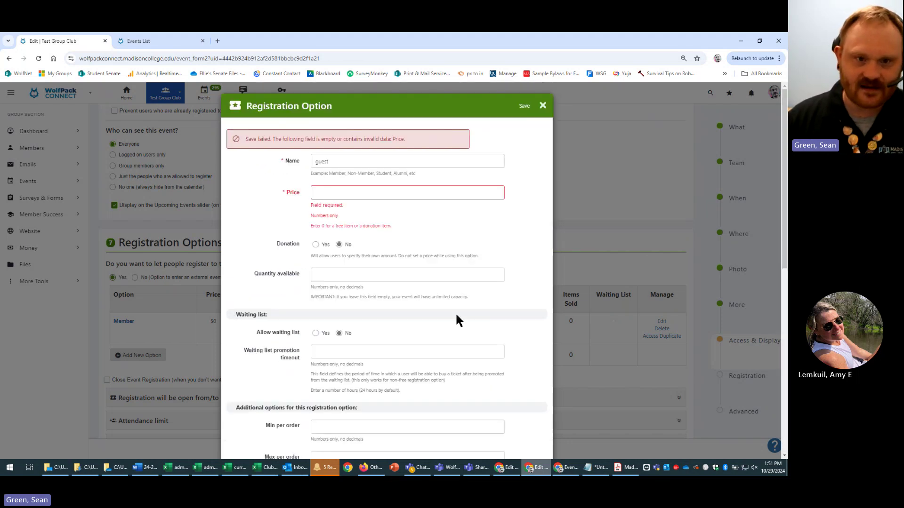
{"action": "left_click", "coordinate": [408, 191]}
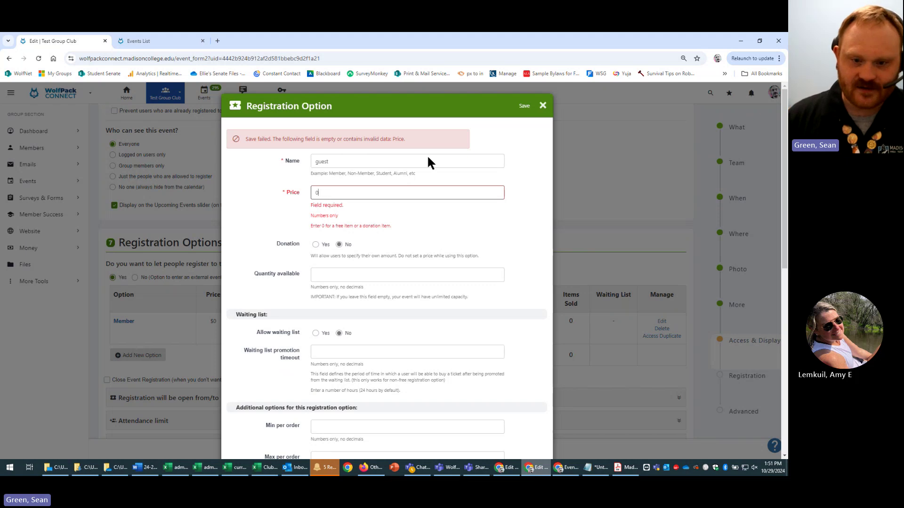
{"action": "scroll", "coordinate": [531, 430], "scroll_direction": "down", "scroll_amount": 10}
{"action": "left_click", "coordinate": [536, 435]}
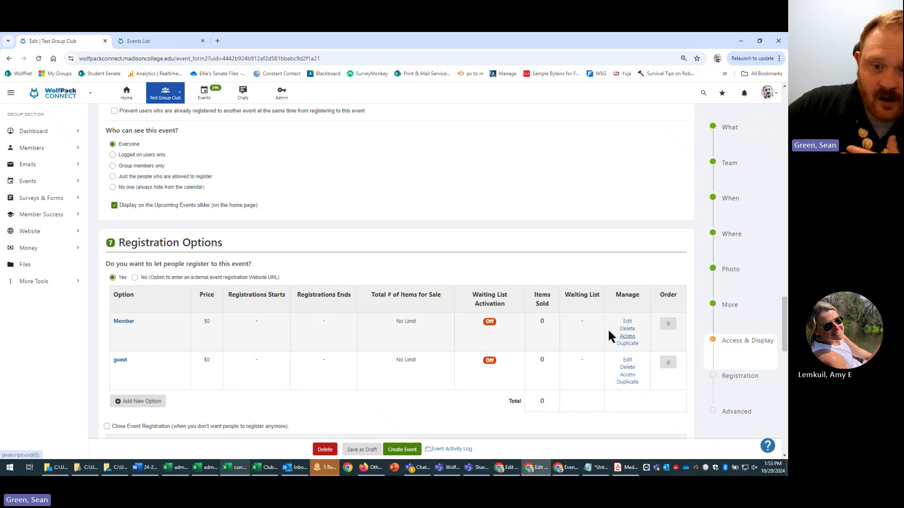
- In the Member option dialog, enter 50 as the quantity available
{"action": "left_click", "coordinate": [627, 322]}
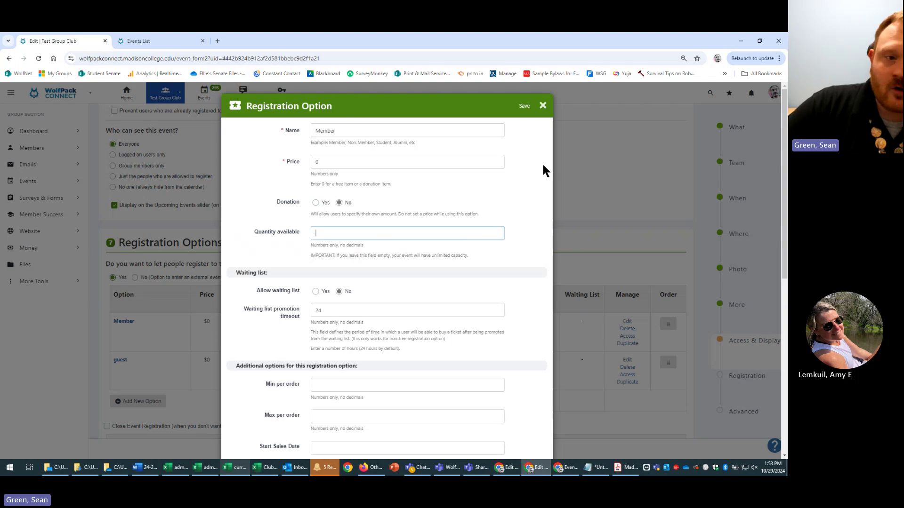
{"action": "left_click", "coordinate": [492, 163]}
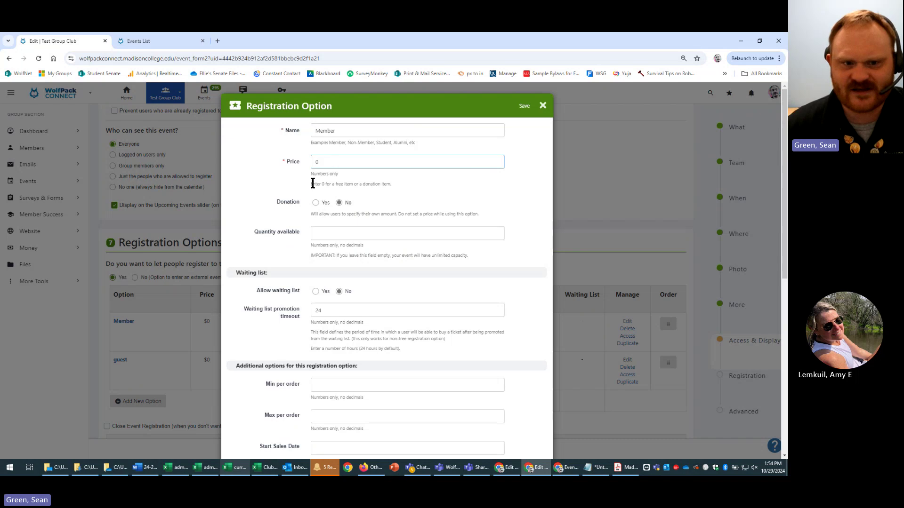
{"action": "left_click", "coordinate": [473, 237]}
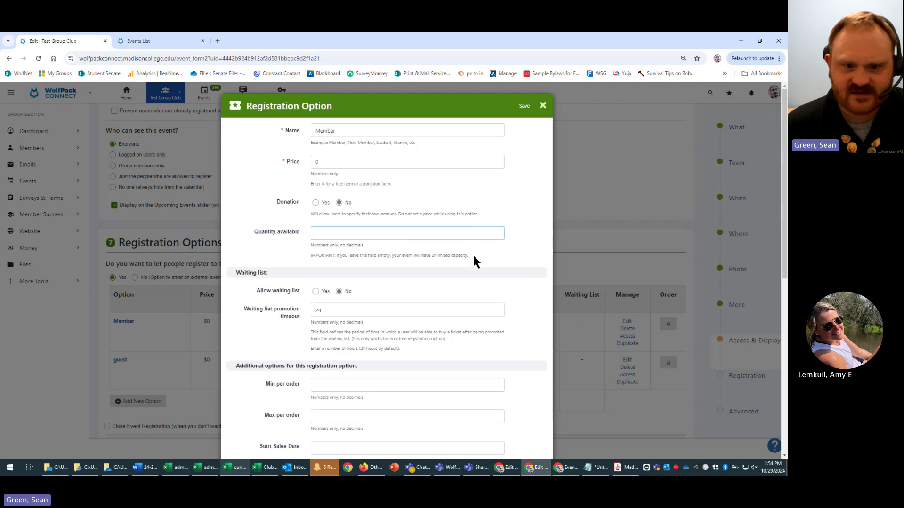
{"action": "left_click_drag", "start_coordinate": [474, 261], "coordinate": [301, 261]}
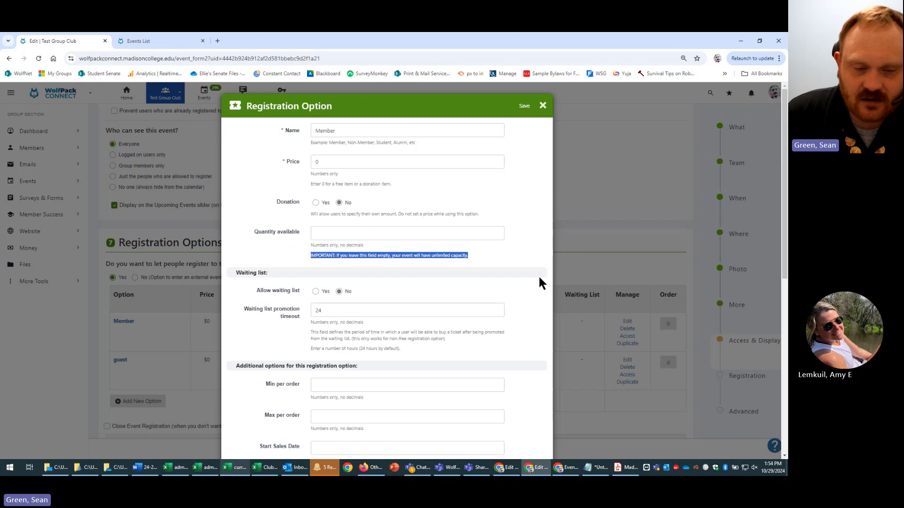
{"action": "left_click", "coordinate": [472, 234]}
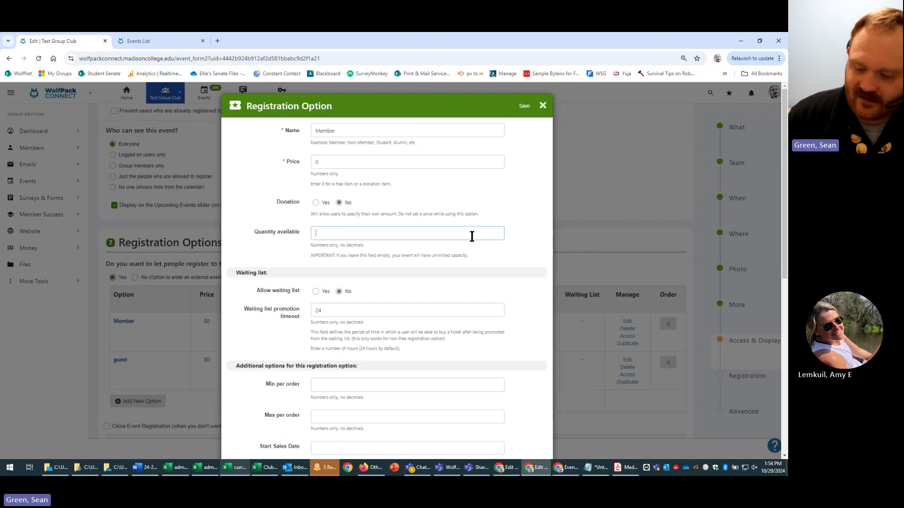
{"action": "type", "text": "50"}
{"action": "key", "text": "Tab"}
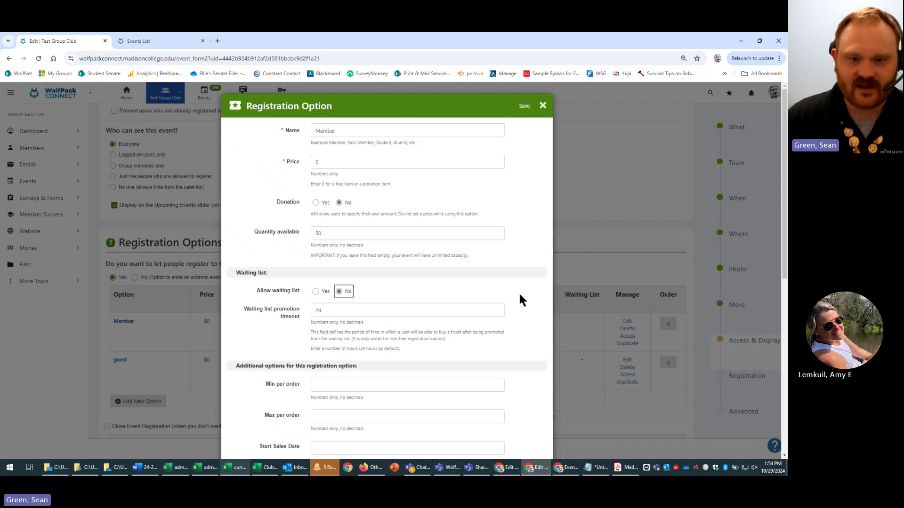
{"action": "scroll", "coordinate": [521, 295], "scroll_direction": "down", "scroll_amount": 1}
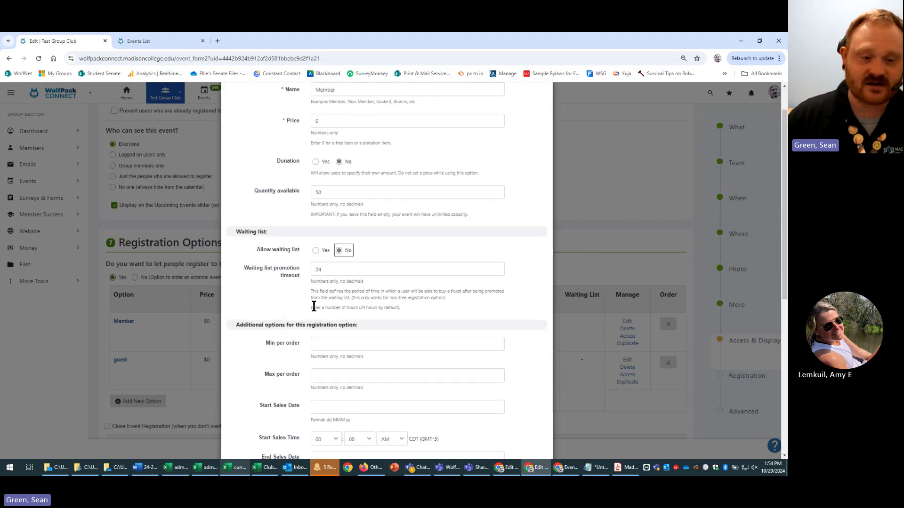
{"action": "left_click", "coordinate": [491, 249]}
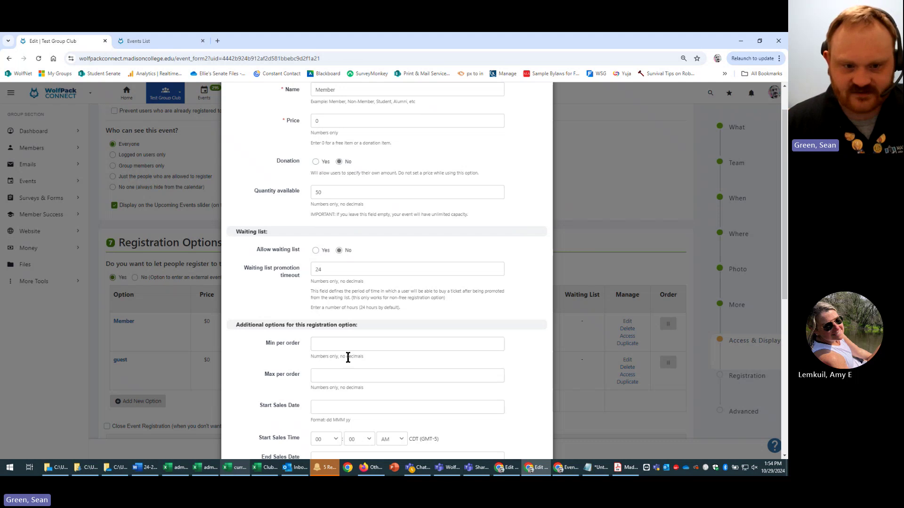
- Set the Member option's max per order to 1, leaving min per order blank
{"action": "left_click", "coordinate": [366, 346]}
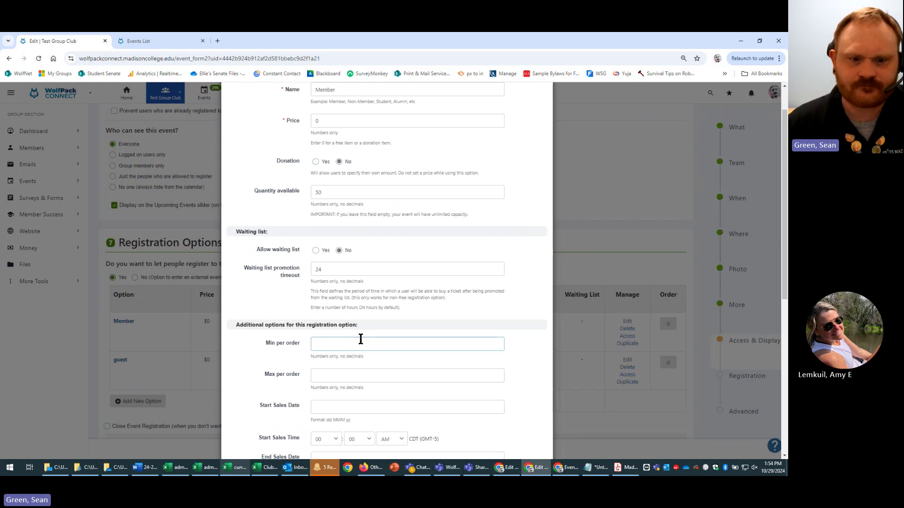
{"action": "scroll", "coordinate": [362, 339], "scroll_direction": "down", "scroll_amount": 2}
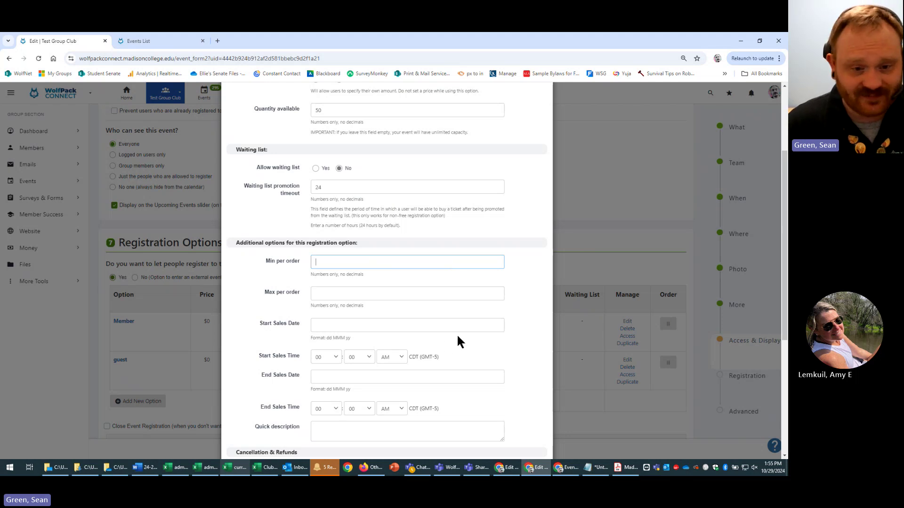
{"action": "scroll", "coordinate": [458, 336], "scroll_direction": "down", "scroll_amount": 2}
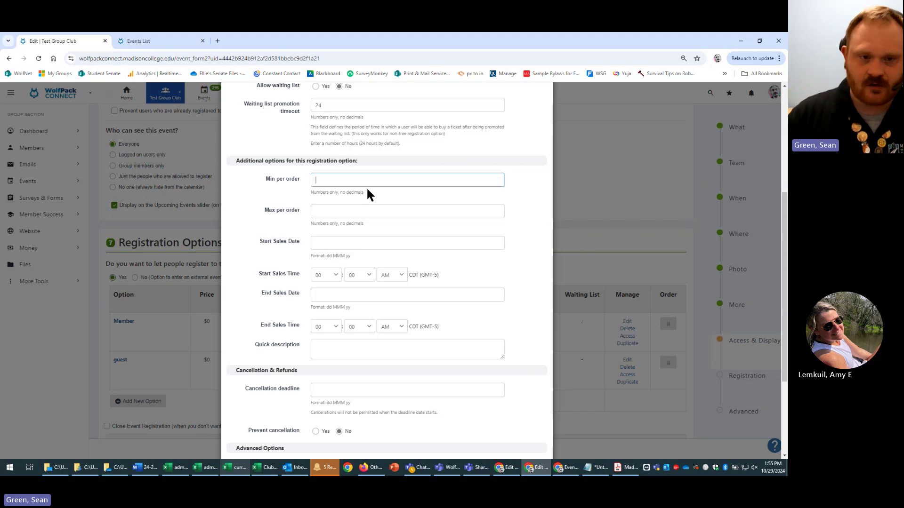
{"action": "key", "text": "Tab"}
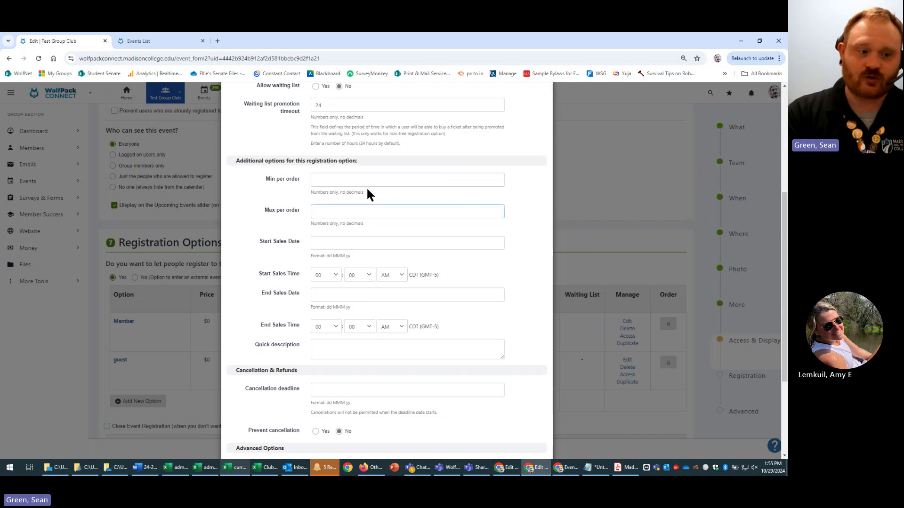
{"action": "type", "text": "1"}
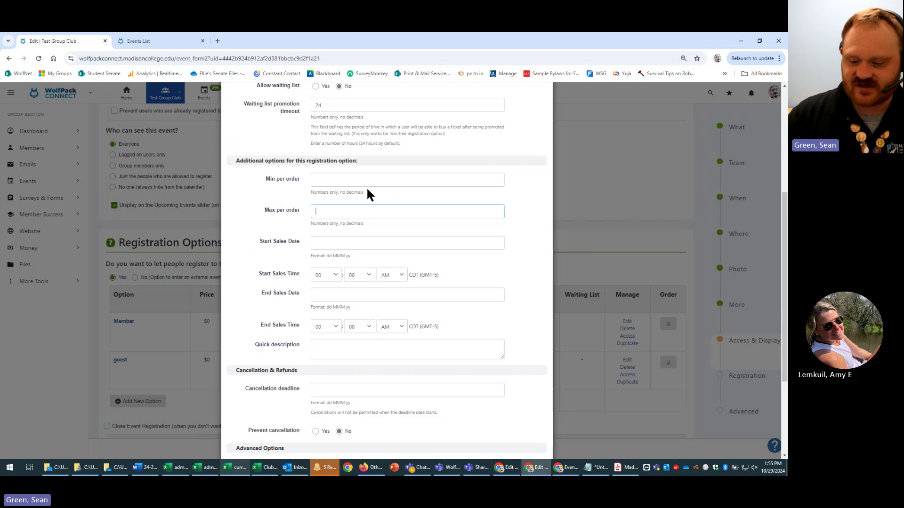
{"action": "type", "text": "2"}
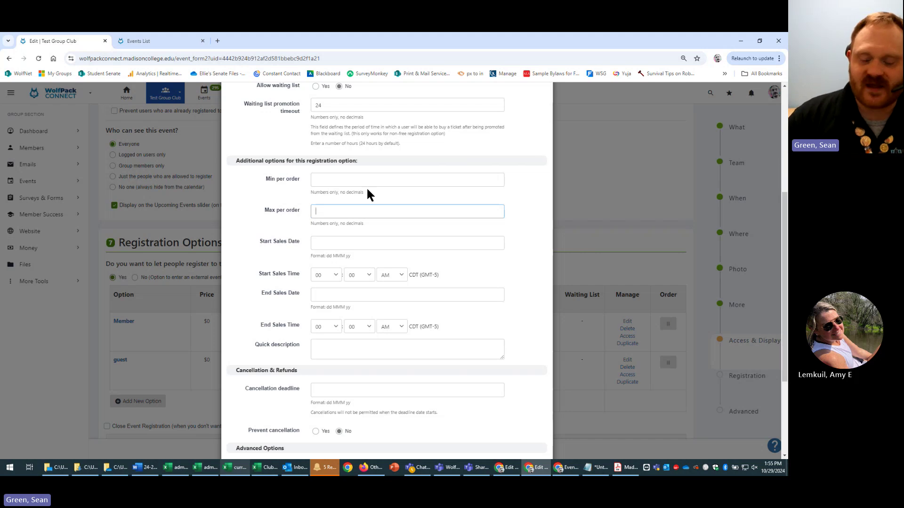
{"action": "type", "text": "1"}
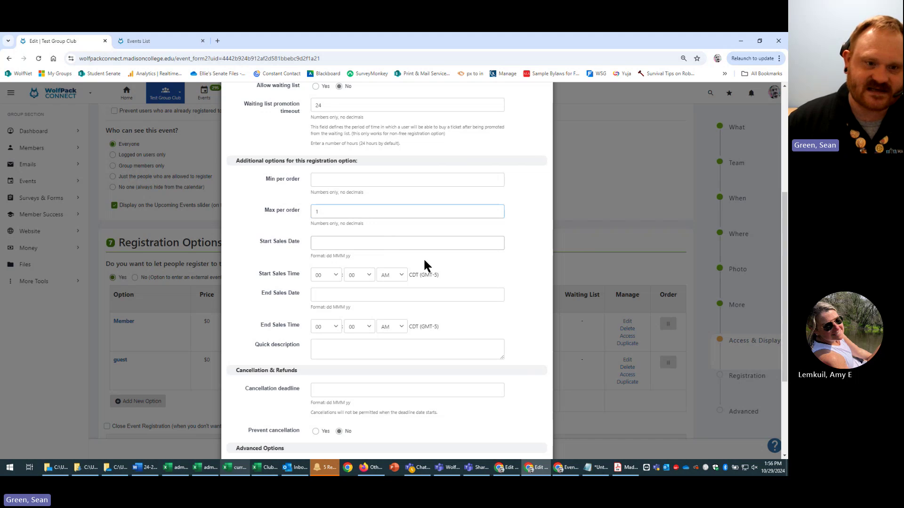
- Check the start sales date and leave the start sales hour at 00
{"action": "left_click", "coordinate": [485, 239]}
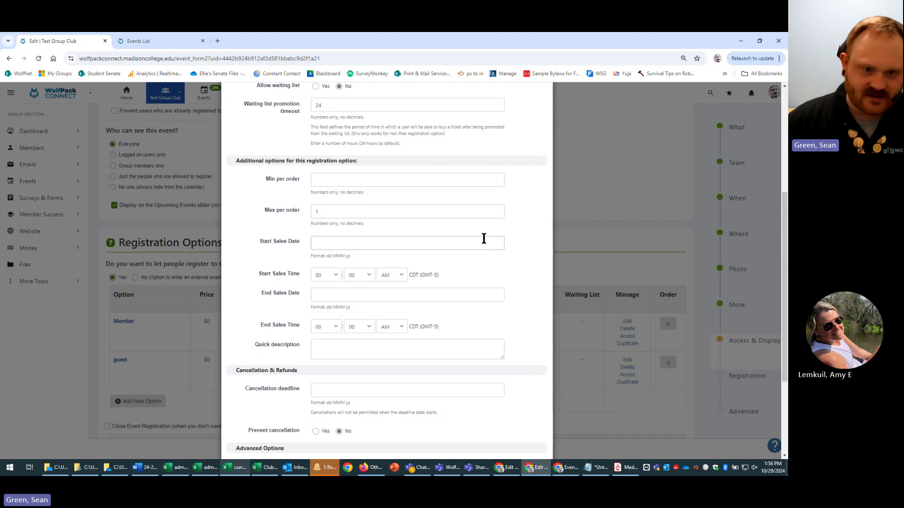
{"action": "left_click", "coordinate": [331, 276]}
{"action": "left_click", "coordinate": [507, 289]}
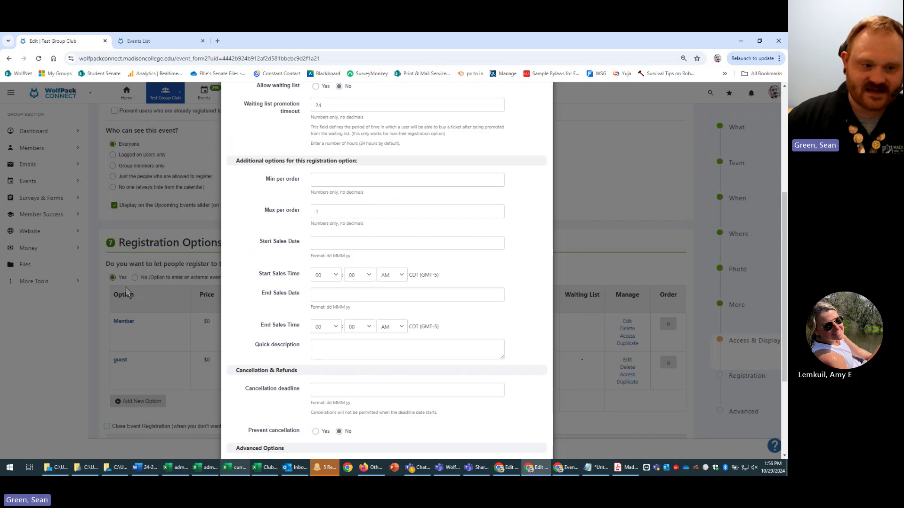
- Keep Prevent cancellation set to No in the Member option's Advanced Options
{"action": "scroll", "coordinate": [483, 365], "scroll_direction": "down", "scroll_amount": 2}
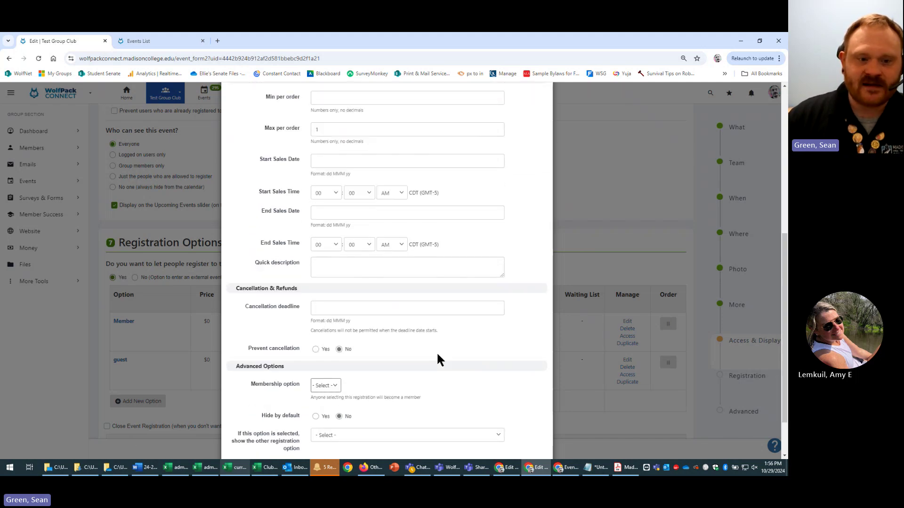
{"action": "scroll", "coordinate": [411, 312], "scroll_direction": "down", "scroll_amount": 1}
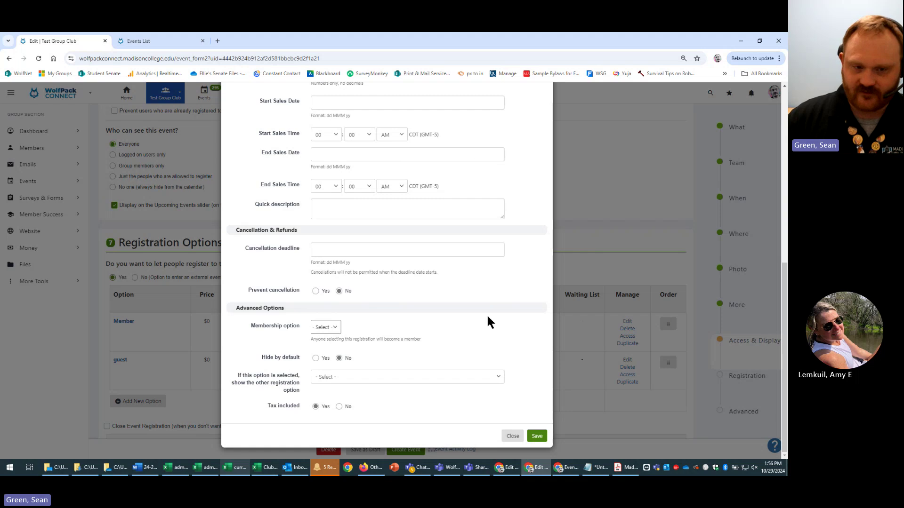
{"action": "scroll", "coordinate": [485, 300], "scroll_direction": "up", "scroll_amount": 4}
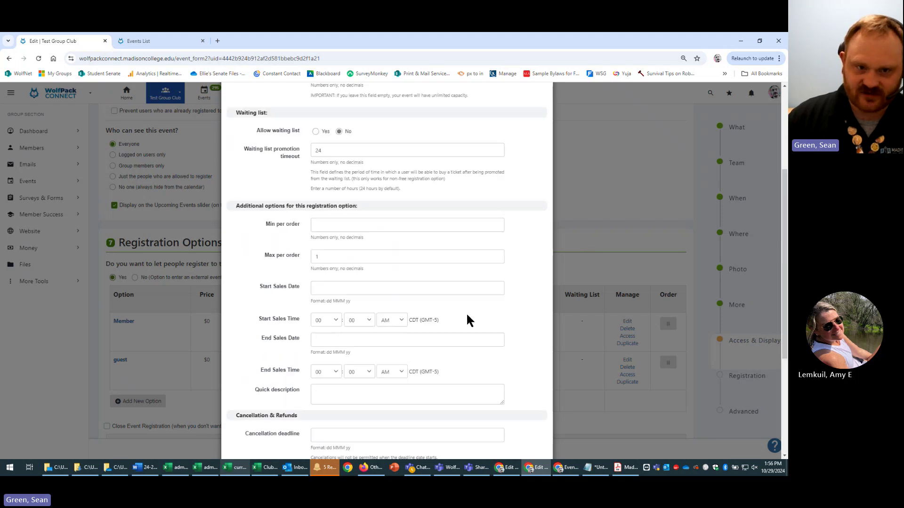
{"action": "scroll", "coordinate": [460, 335], "scroll_direction": "down", "scroll_amount": 4}
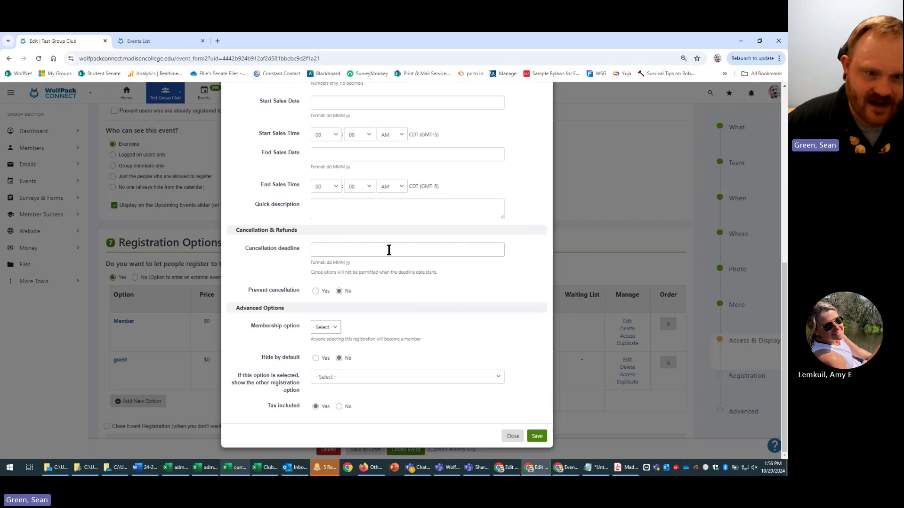
{"action": "left_click", "coordinate": [340, 253]}
{"action": "left_click", "coordinate": [316, 291]}
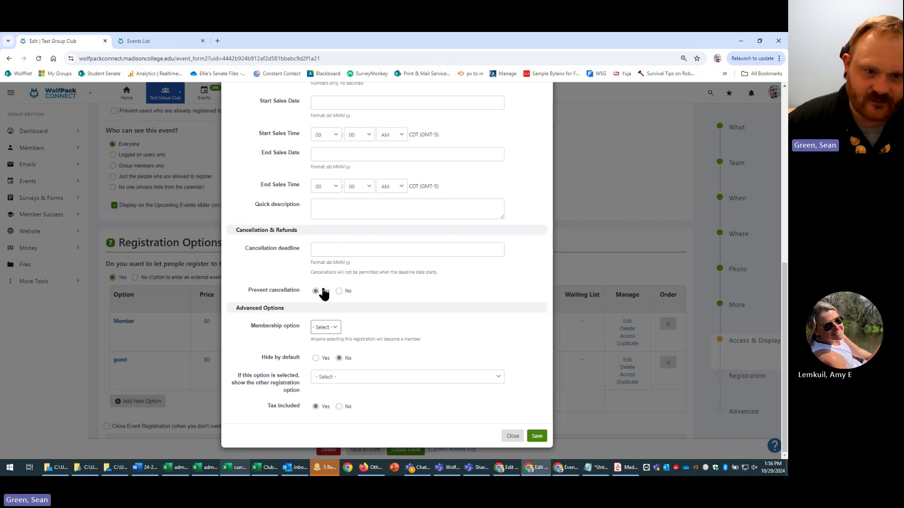
{"action": "left_click", "coordinate": [347, 292]}
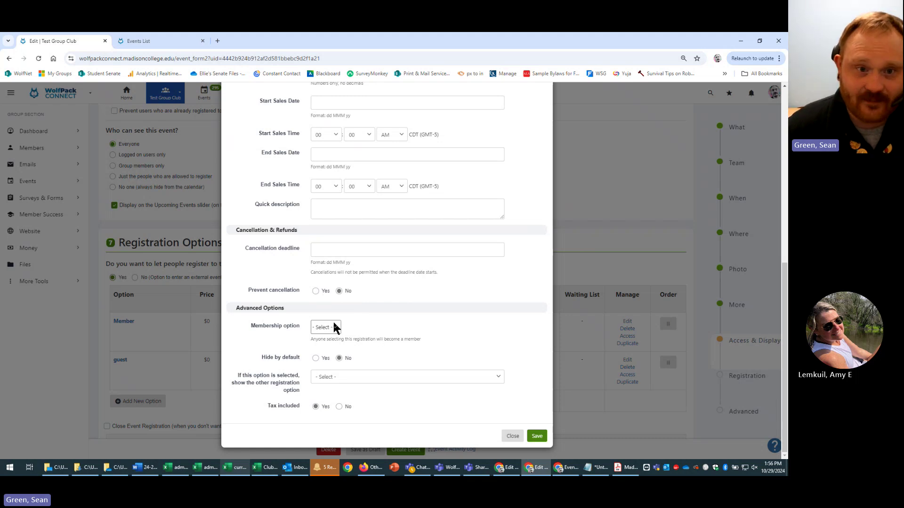
- Set Tax included to No and save the Member registration option
{"action": "scroll", "coordinate": [428, 329], "scroll_direction": "up", "scroll_amount": 1}
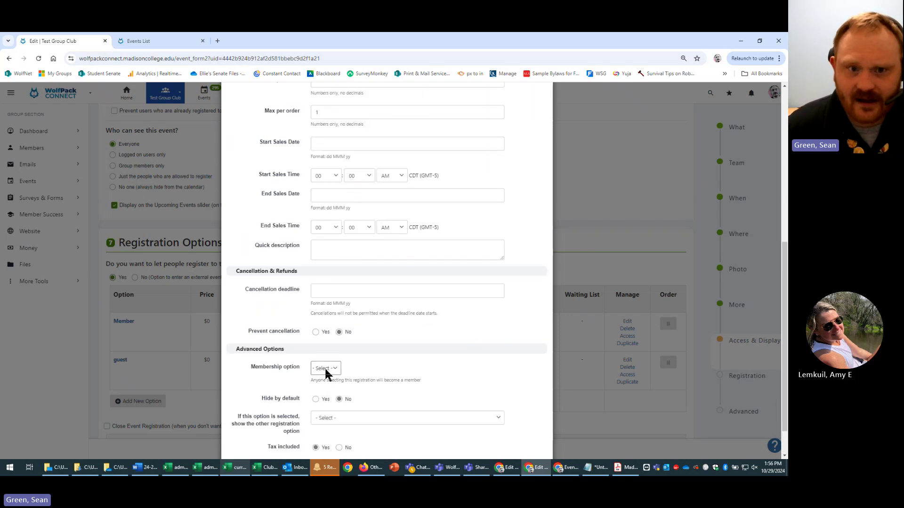
{"action": "scroll", "coordinate": [445, 372], "scroll_direction": "up", "scroll_amount": 1}
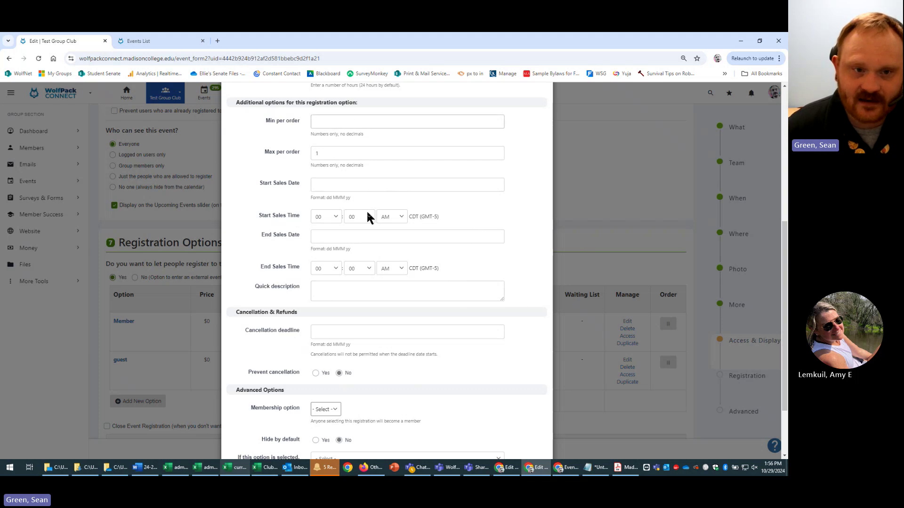
{"action": "scroll", "coordinate": [423, 292], "scroll_direction": "up", "scroll_amount": 1}
{"action": "scroll", "coordinate": [423, 293], "scroll_direction": "up", "scroll_amount": 1}
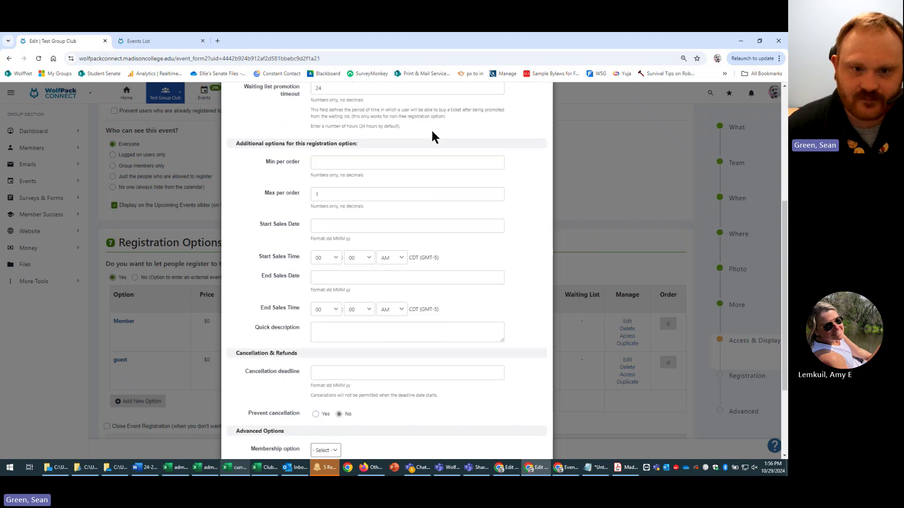
{"action": "scroll", "coordinate": [499, 275], "scroll_direction": "down", "scroll_amount": 3}
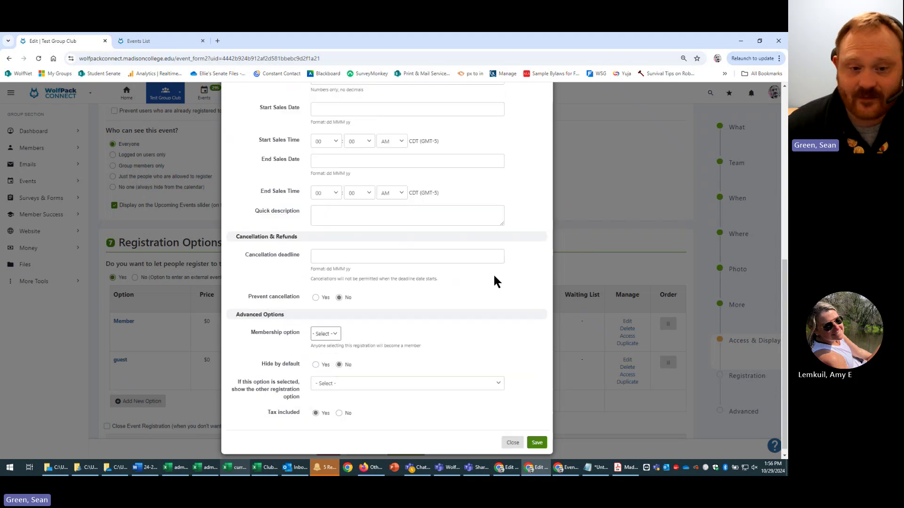
{"action": "left_click", "coordinate": [334, 328]}
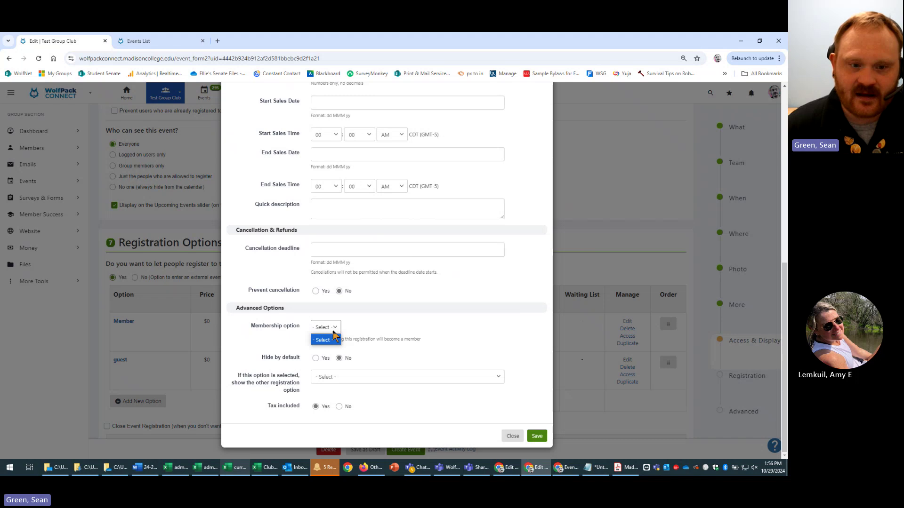
{"action": "left_click", "coordinate": [335, 338]}
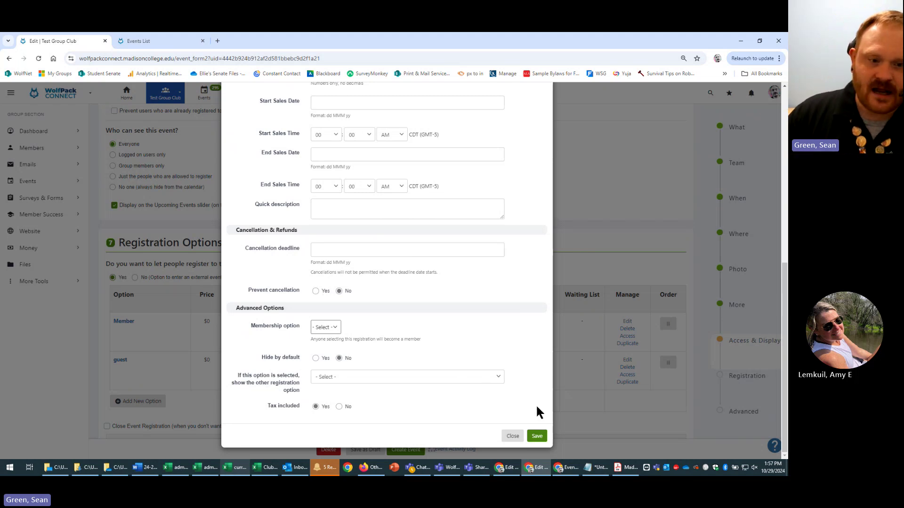
{"action": "left_click", "coordinate": [339, 407]}
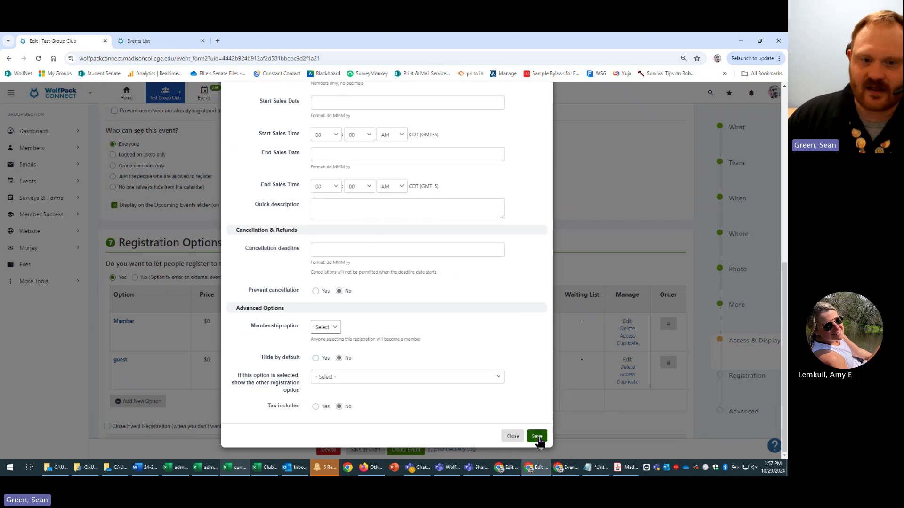
{"action": "left_click", "coordinate": [536, 441]}
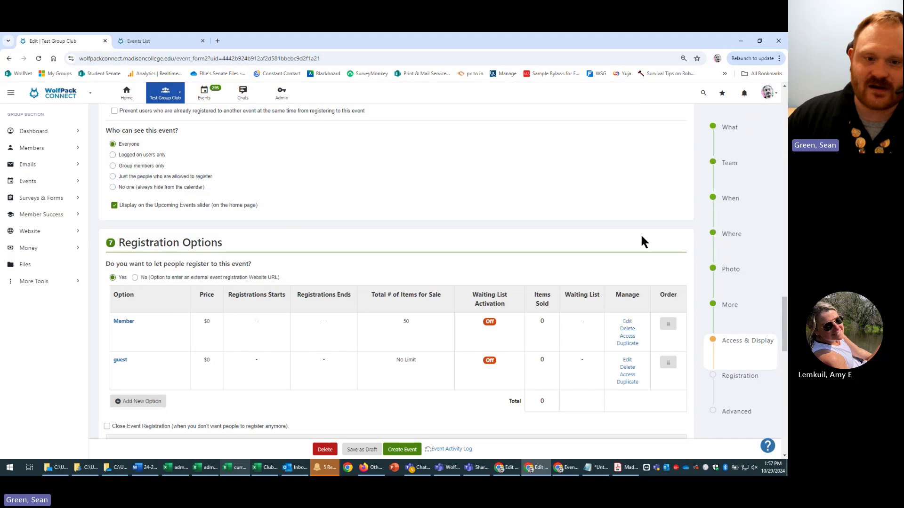
- Give the guest option 50 available and a max of 1 per order, then save
{"action": "double_click", "coordinate": [424, 327]}
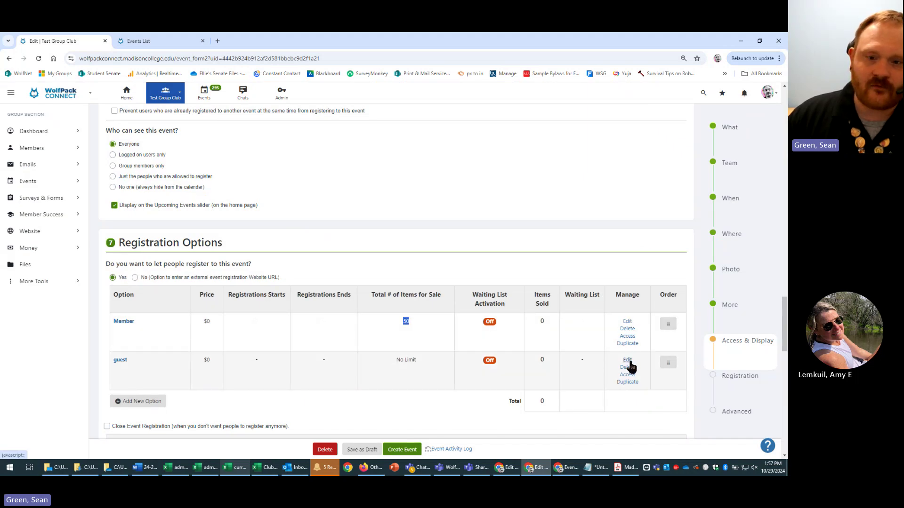
{"action": "left_click", "coordinate": [629, 361]}
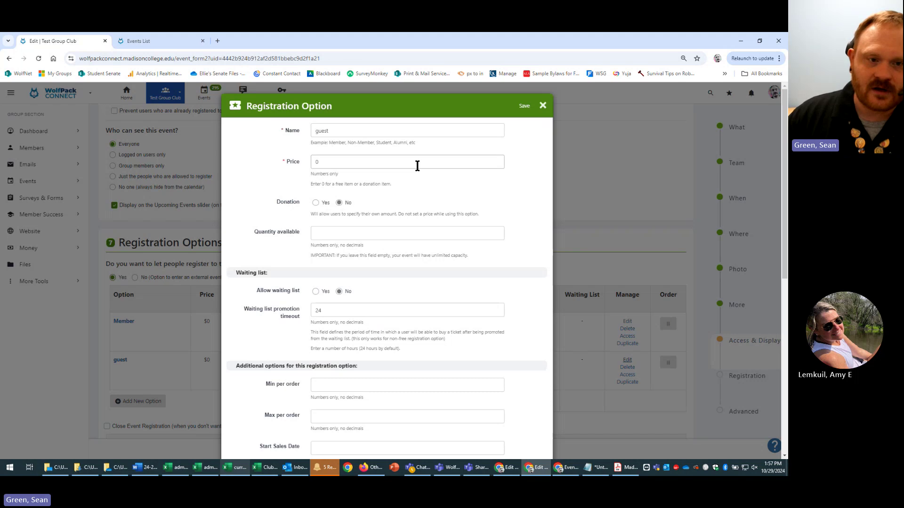
{"action": "left_click", "coordinate": [486, 234]}
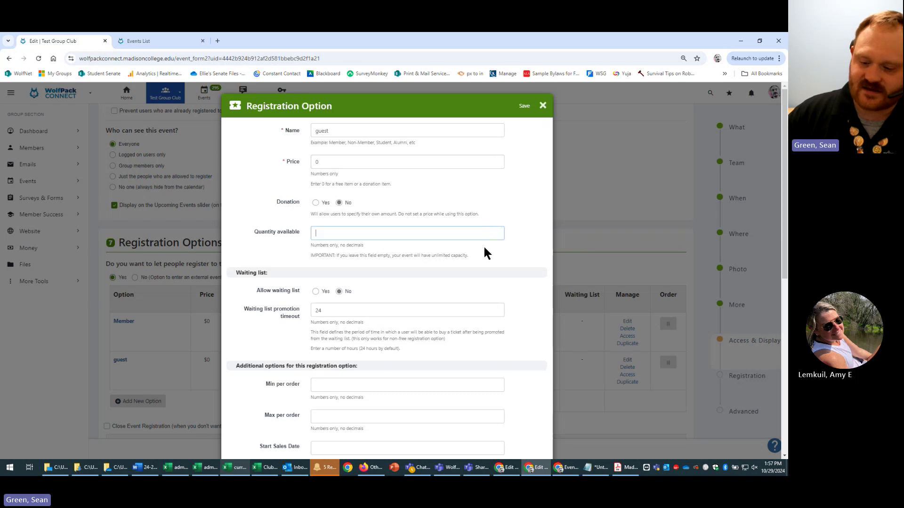
{"action": "type", "text": "50"}
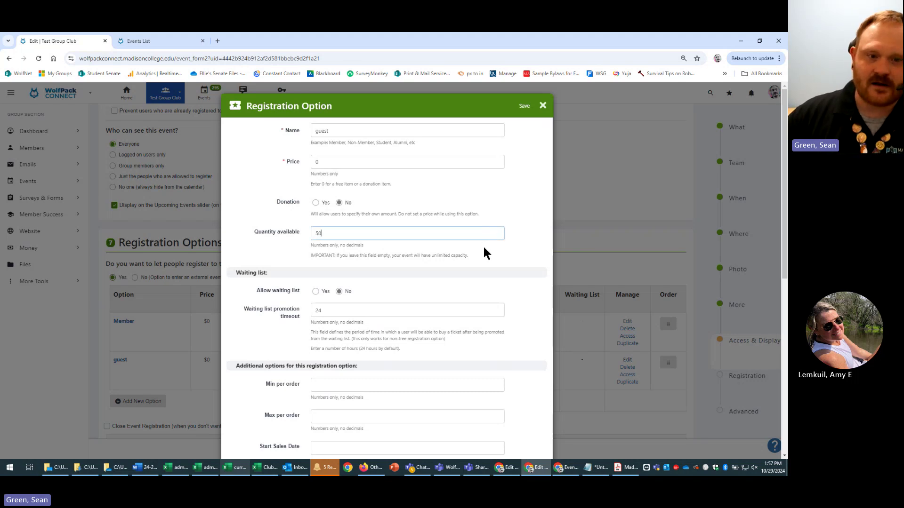
{"action": "scroll", "coordinate": [499, 330], "scroll_direction": "down", "scroll_amount": 1}
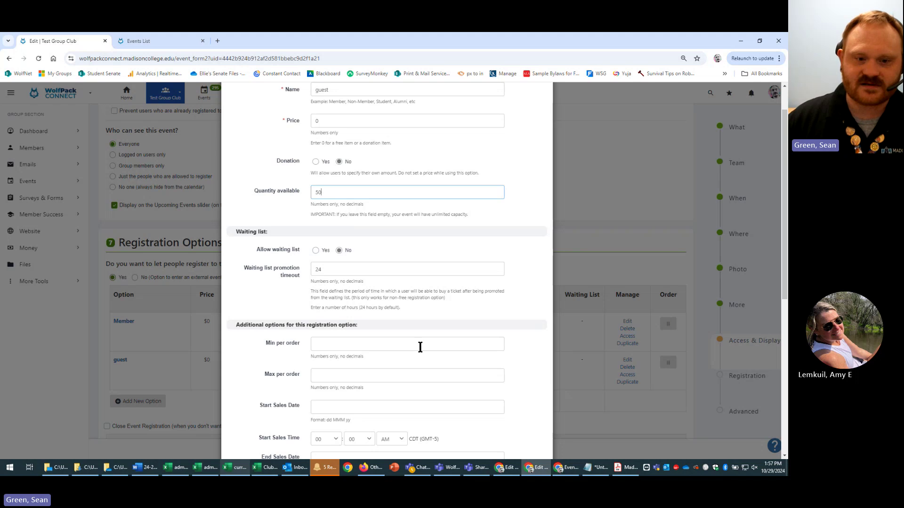
{"action": "left_click", "coordinate": [396, 376]}
{"action": "type", "text": "1"}
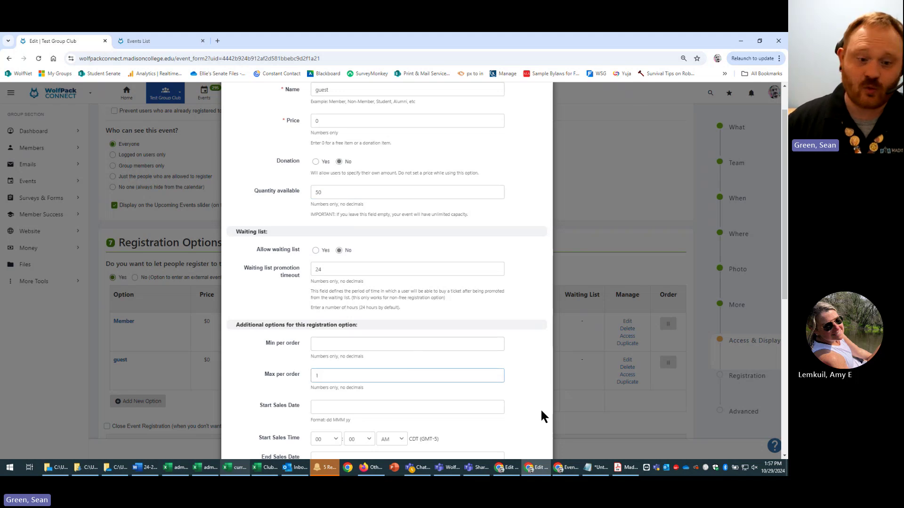
{"action": "scroll", "coordinate": [511, 388], "scroll_direction": "down", "scroll_amount": 6}
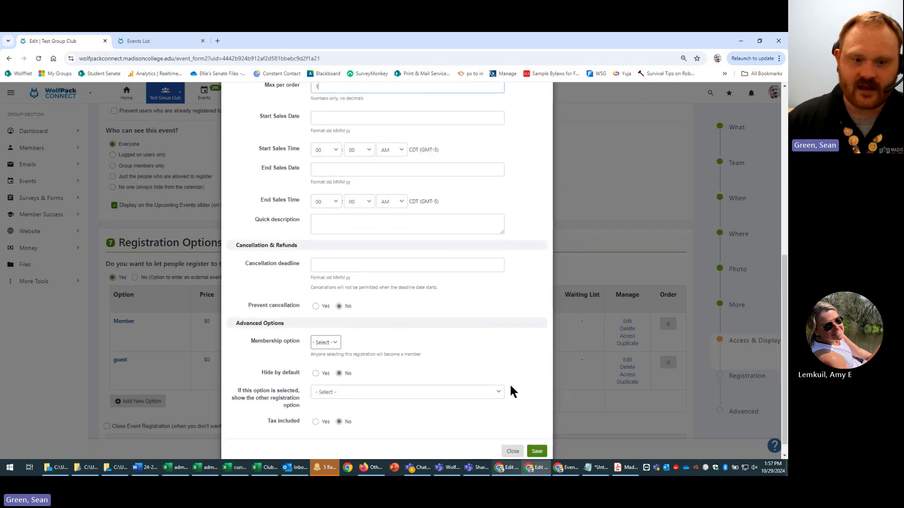
{"action": "left_click", "coordinate": [537, 436]}
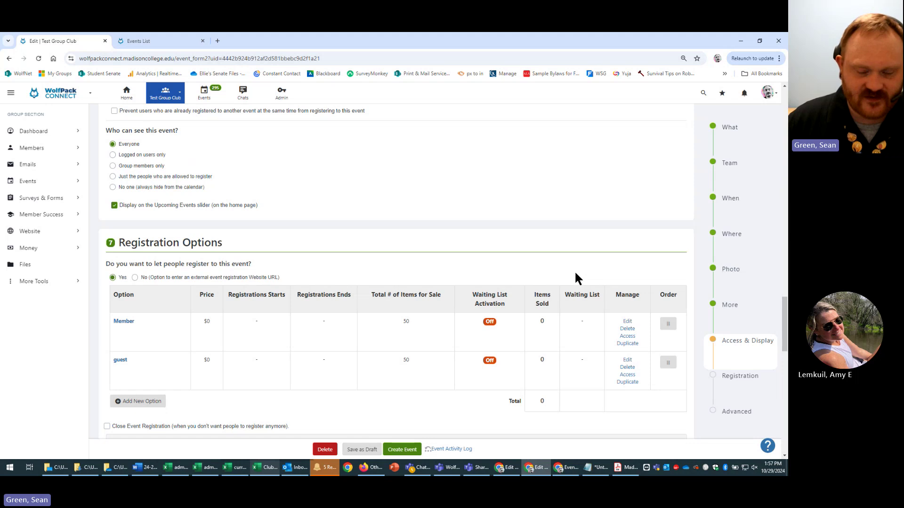
{"action": "scroll", "coordinate": [558, 246], "scroll_direction": "down", "scroll_amount": 3}
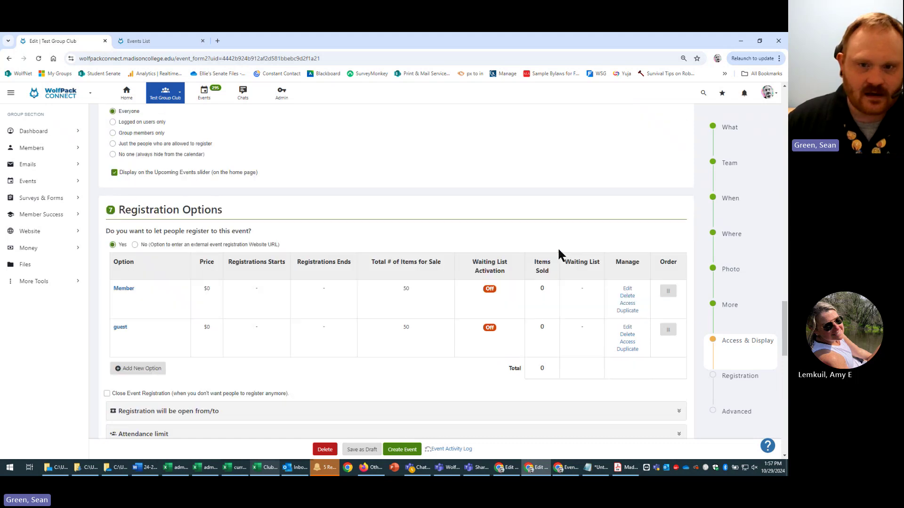
{"action": "left_click_drag", "start_coordinate": [669, 241], "coordinate": [670, 199]}
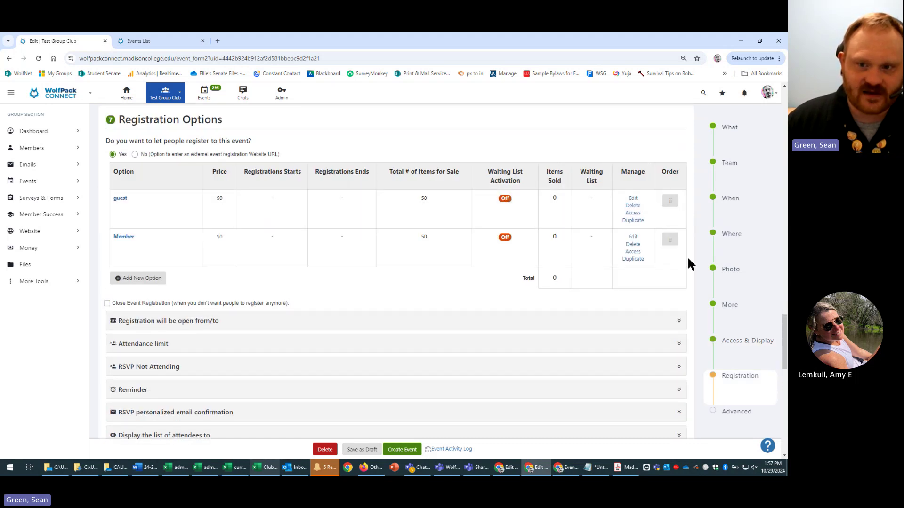
{"action": "left_click_drag", "start_coordinate": [674, 239], "coordinate": [671, 198]}
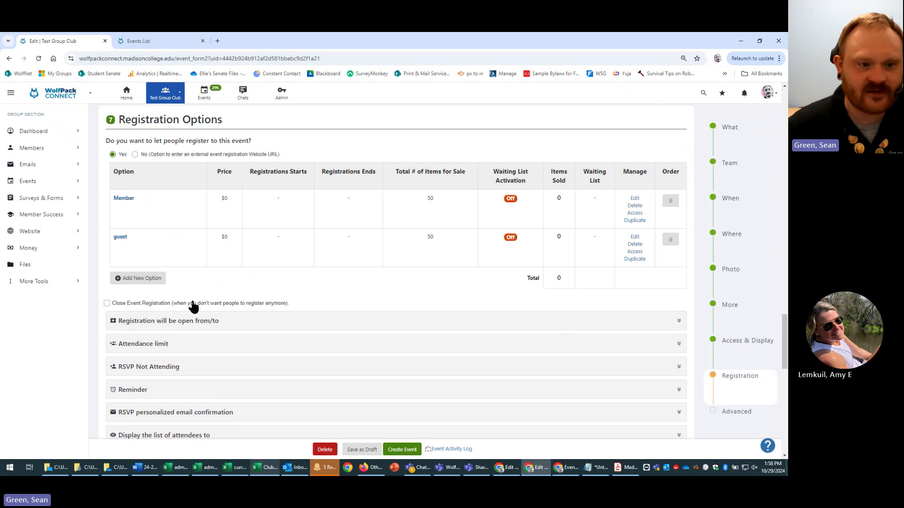
- Pick 29 Oct as the registration Open Date and 31 Oct as the Close Date
{"action": "left_click", "coordinate": [493, 326]}
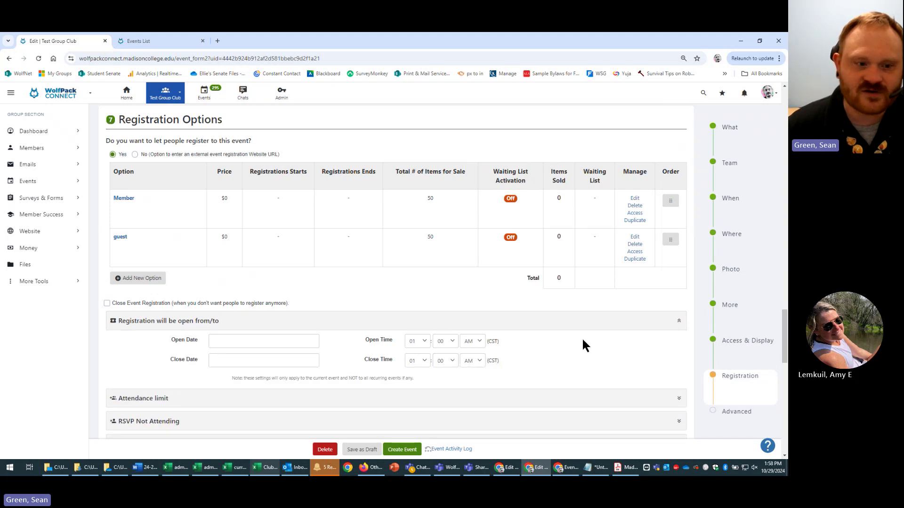
{"action": "scroll", "coordinate": [583, 341], "scroll_direction": "down", "scroll_amount": 3}
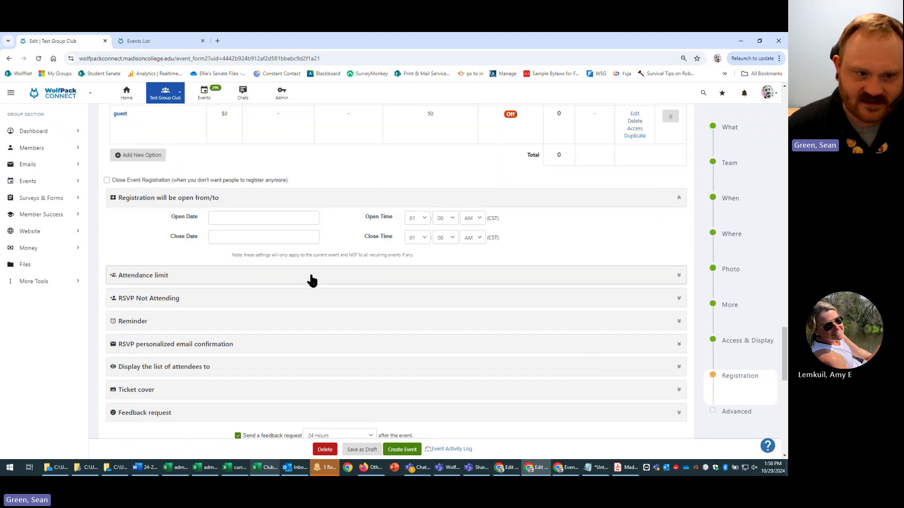
{"action": "left_click", "coordinate": [252, 220]}
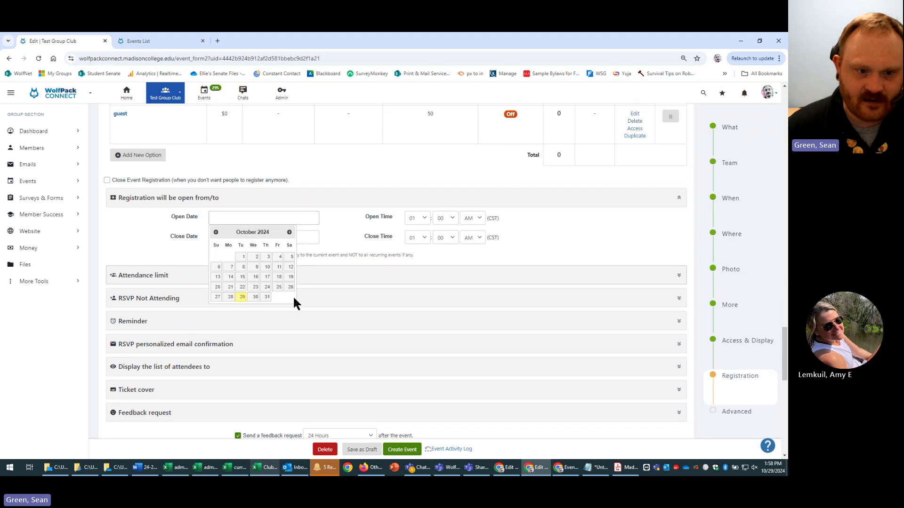
{"action": "left_click", "coordinate": [241, 297]}
{"action": "left_click", "coordinate": [282, 239]}
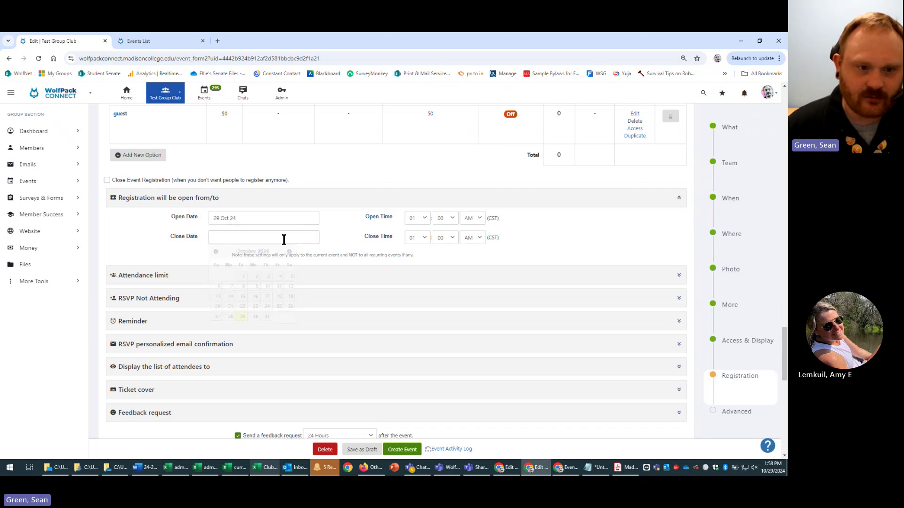
{"action": "left_click", "coordinate": [267, 316]}
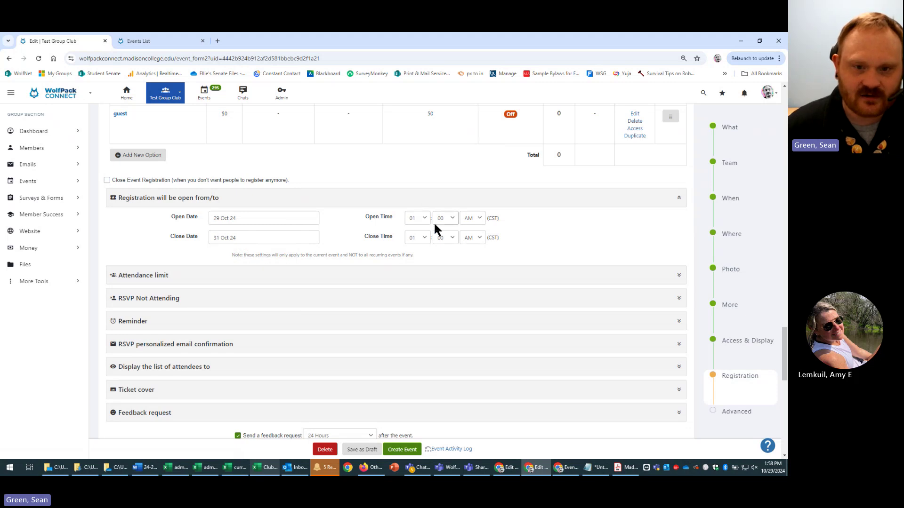
- Enter 100 as the attendance limit and 100 as the tickets limit
{"action": "left_click", "coordinate": [330, 280]}
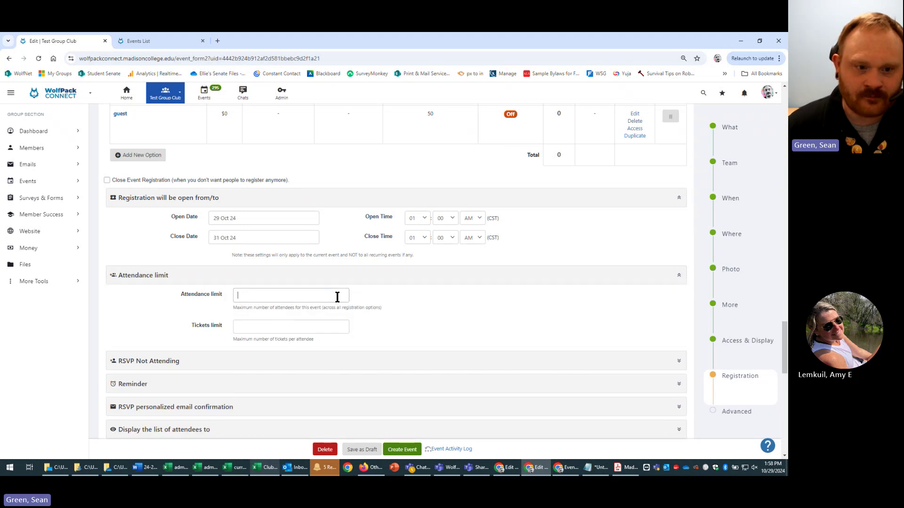
{"action": "left_click", "coordinate": [337, 297]}
{"action": "type", "text": "100"}
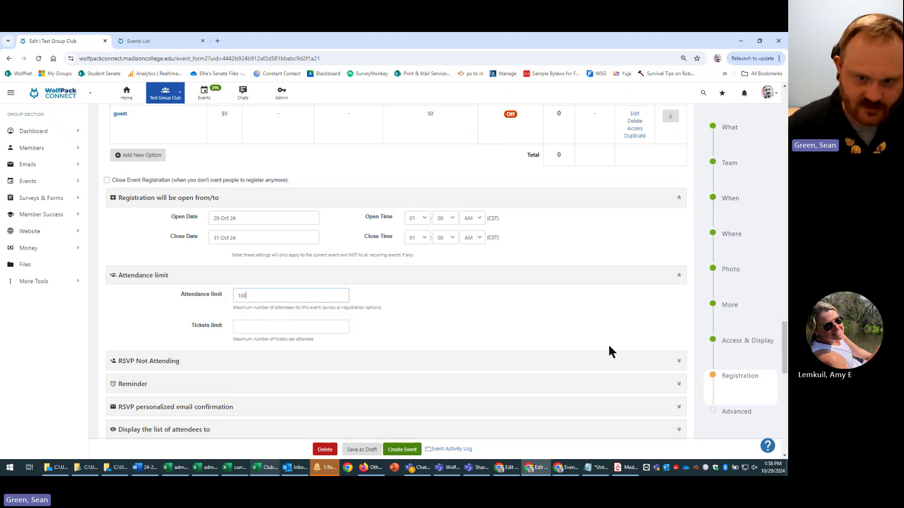
{"action": "left_click", "coordinate": [301, 332]}
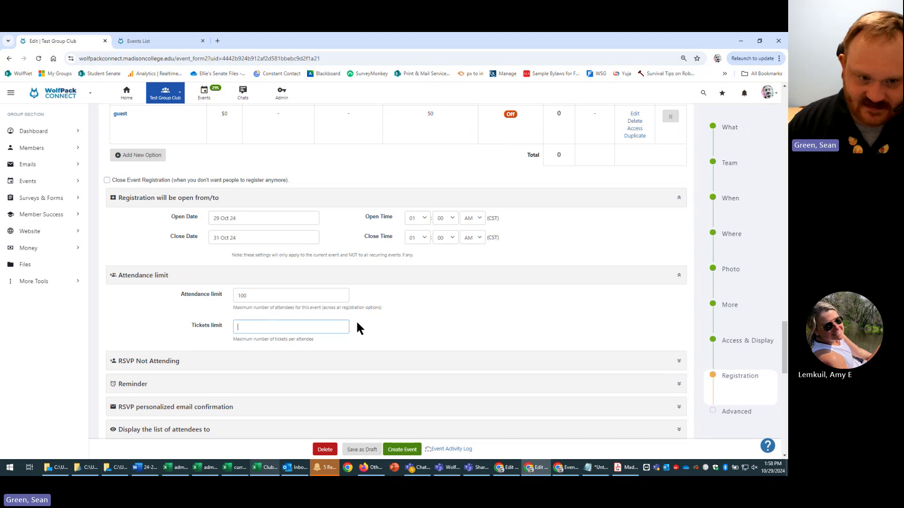
{"action": "type", "text": "100"}
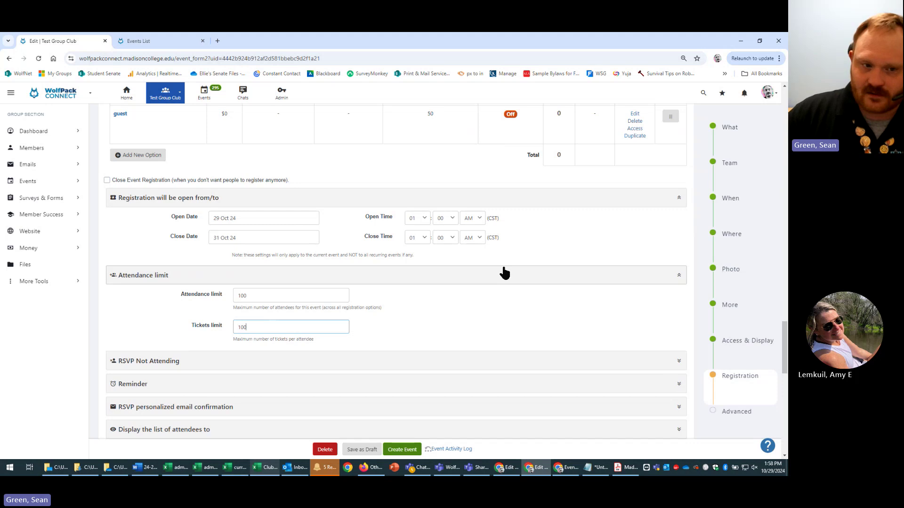
{"action": "scroll", "coordinate": [585, 335], "scroll_direction": "up", "scroll_amount": 1}
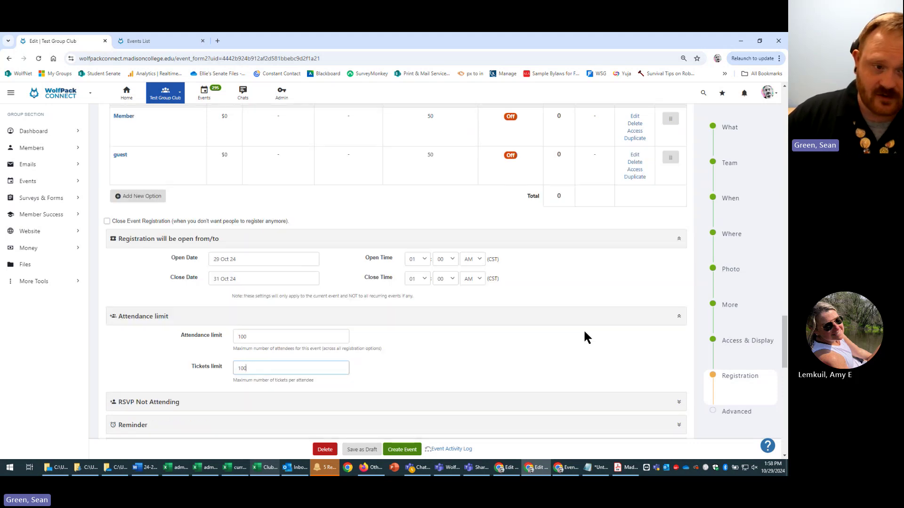
{"action": "scroll", "coordinate": [582, 329], "scroll_direction": "up", "scroll_amount": 1}
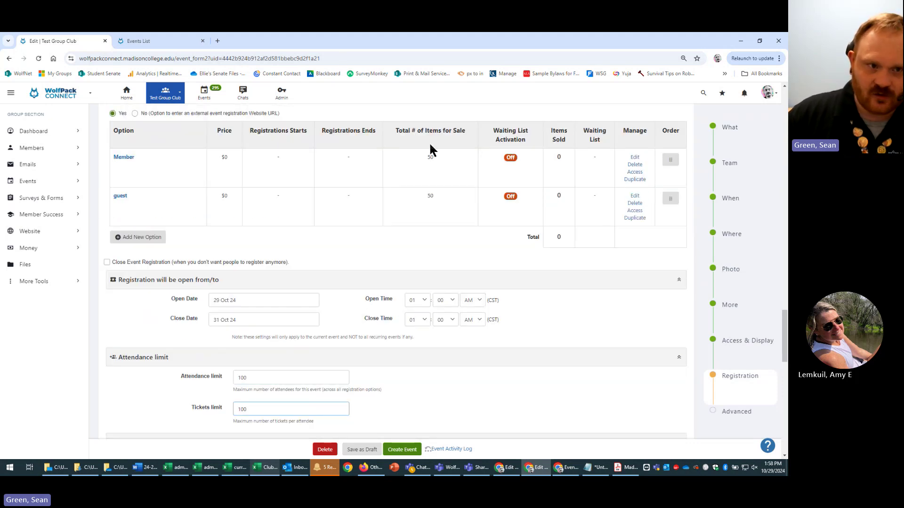
{"action": "left_click_drag", "start_coordinate": [420, 165], "coordinate": [450, 188]}
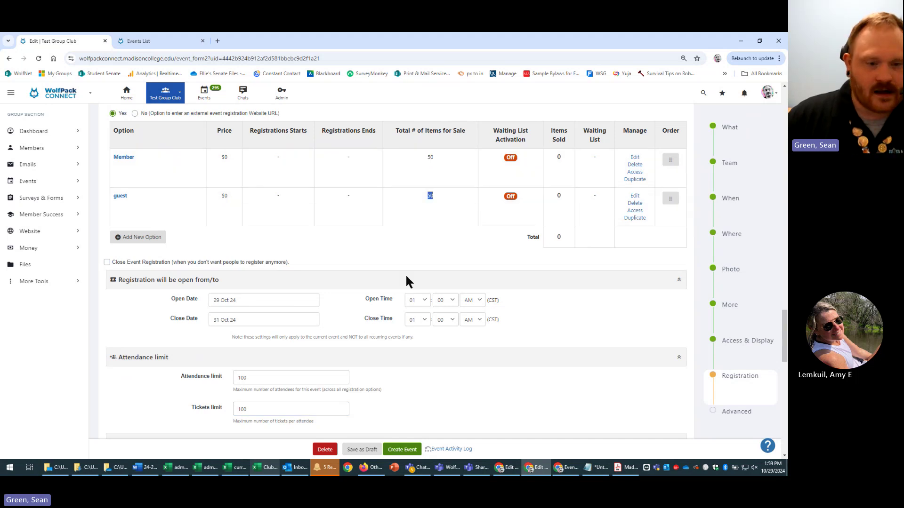
{"action": "scroll", "coordinate": [333, 375], "scroll_direction": "down", "scroll_amount": 1}
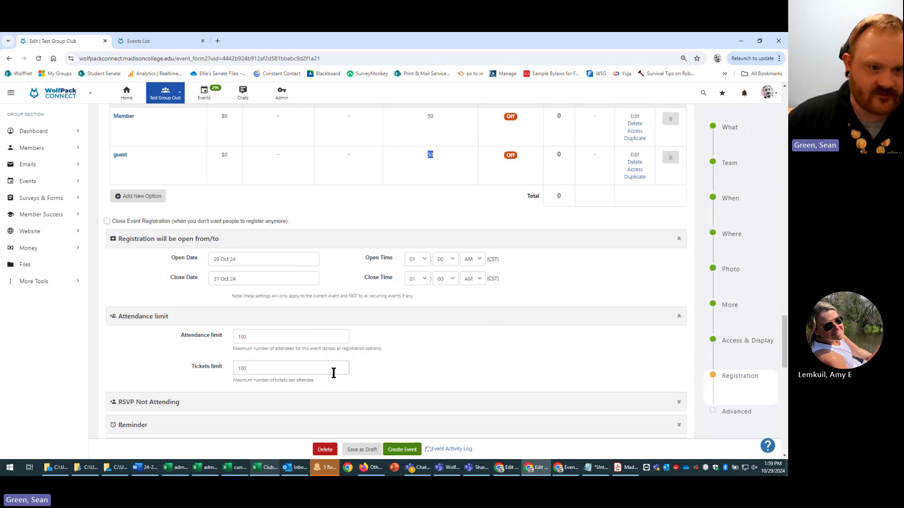
{"action": "scroll", "coordinate": [334, 370], "scroll_direction": "up", "scroll_amount": 1}
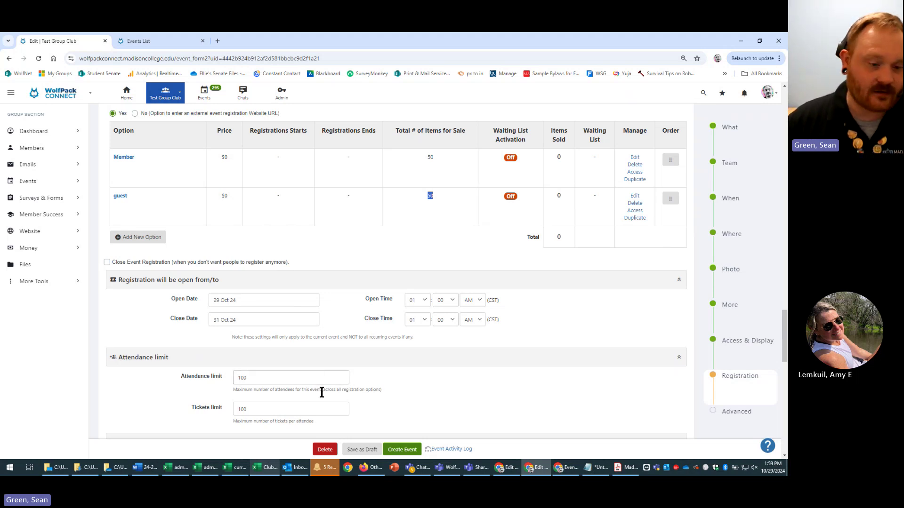
{"action": "left_click", "coordinate": [441, 392]}
{"action": "left_click", "coordinate": [267, 406]}
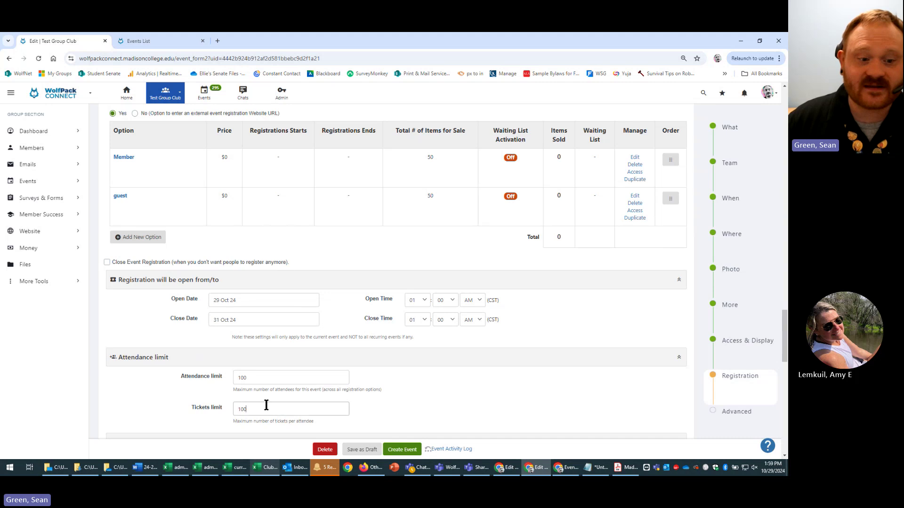
{"action": "scroll", "coordinate": [403, 388], "scroll_direction": "down", "scroll_amount": 1}
{"action": "left_click_drag", "start_coordinate": [305, 367], "coordinate": [208, 366]}
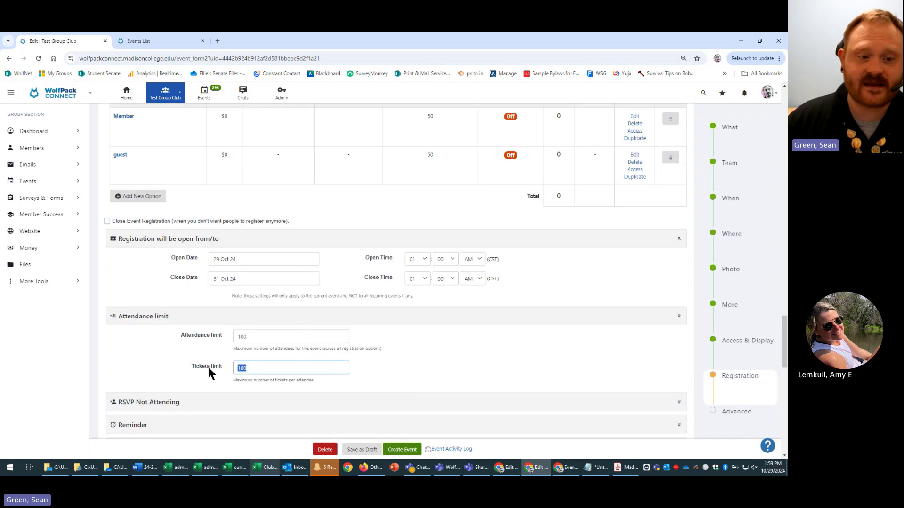
{"action": "left_click_drag", "start_coordinate": [316, 221], "coordinate": [109, 223]}
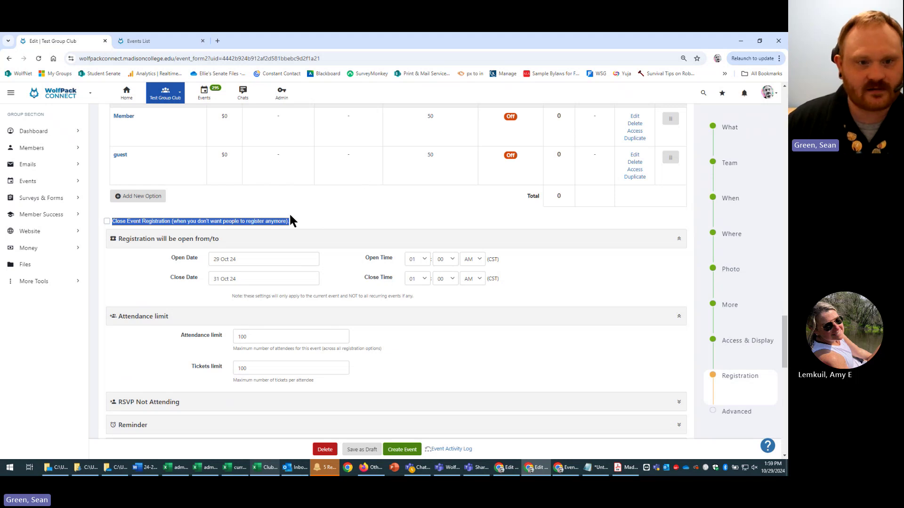
{"action": "left_click_drag", "start_coordinate": [290, 216], "coordinate": [113, 220]}
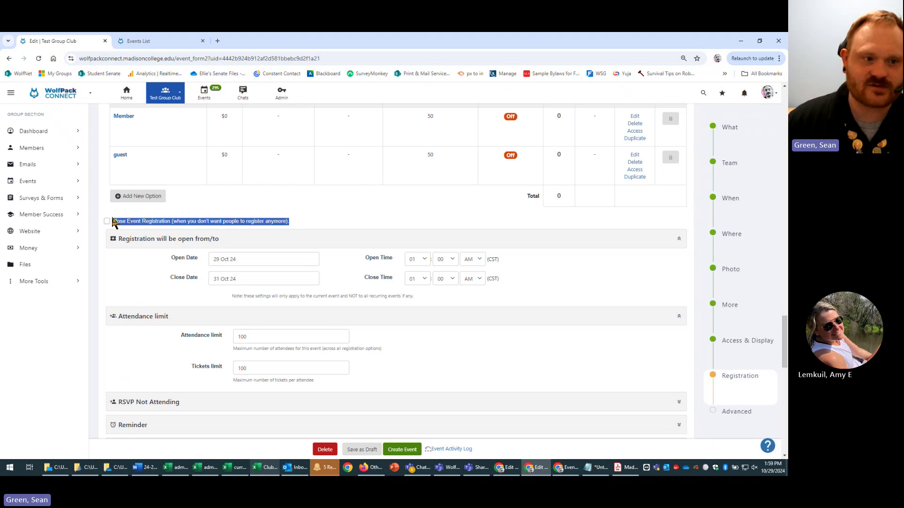
{"action": "scroll", "coordinate": [463, 413], "scroll_direction": "down", "scroll_amount": 1}
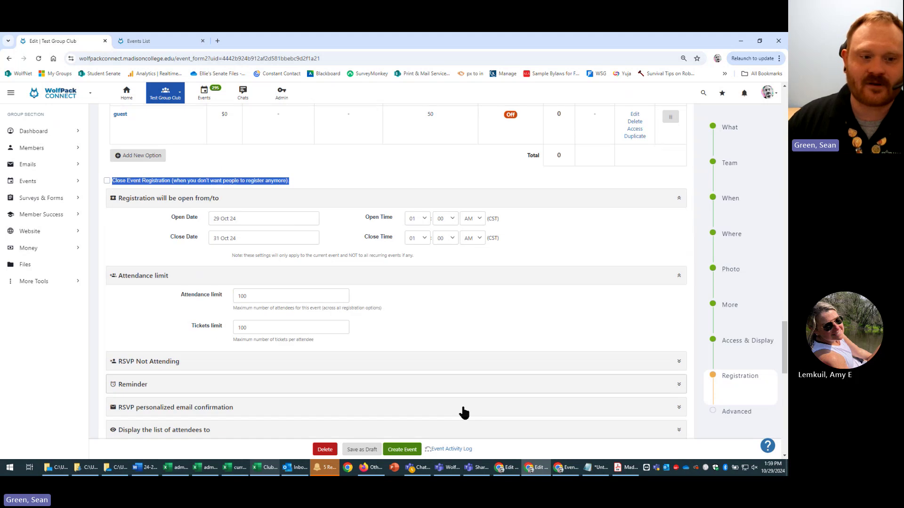
{"action": "scroll", "coordinate": [555, 376], "scroll_direction": "up", "scroll_amount": 4}
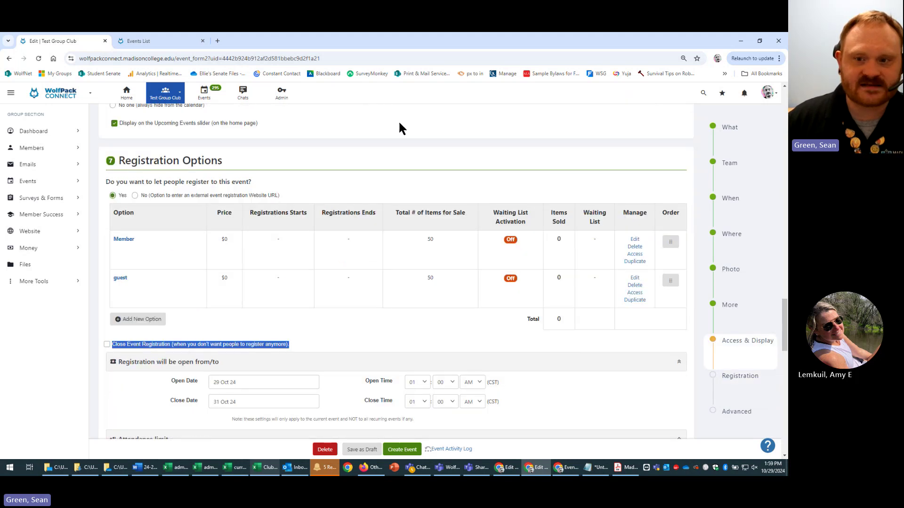
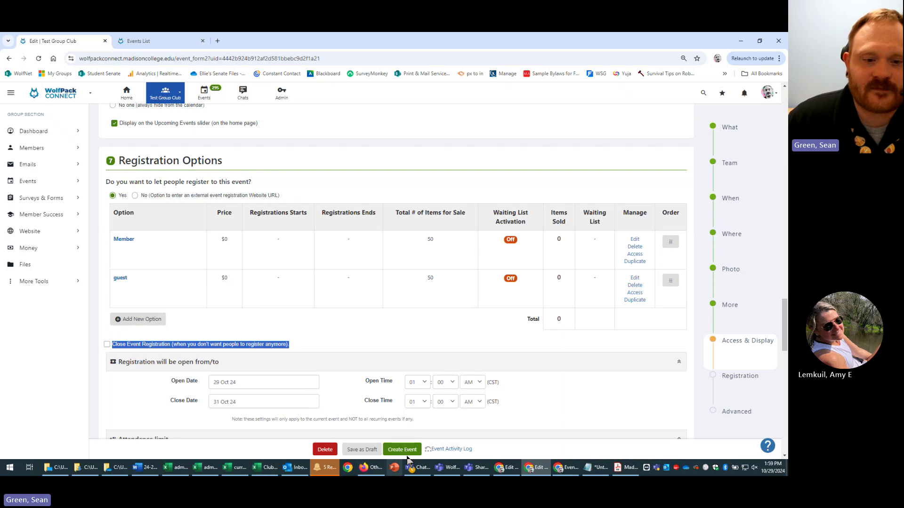
- Save the Test Event edits so it lists under Upcoming Events for Tue, Oct 29, 2024, 2–3 PM
{"action": "left_click", "coordinate": [234, 93]}
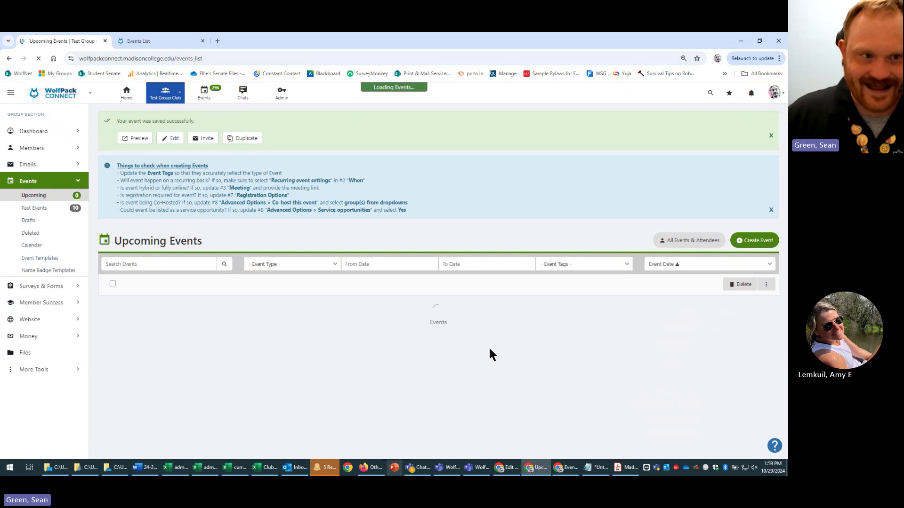
- Open the saved Test Event's public preview and look over the Member option and its sales start
{"action": "left_click", "coordinate": [135, 140]}
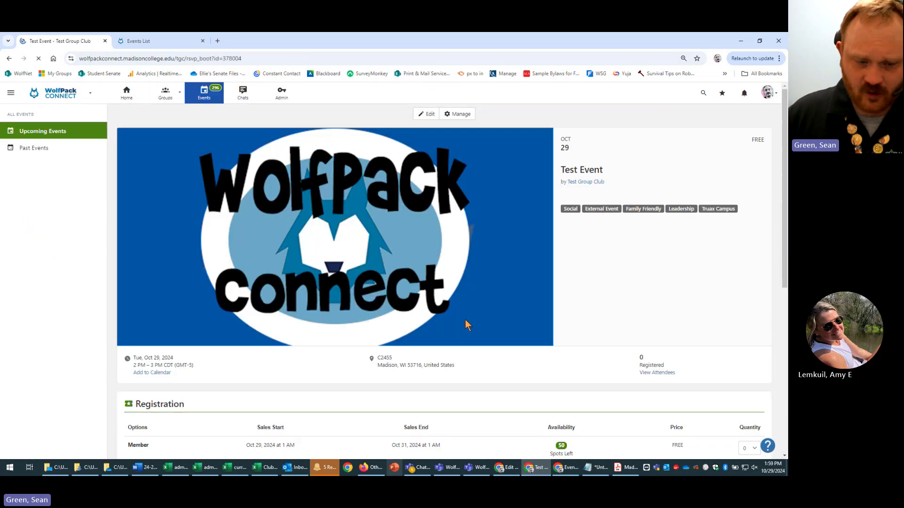
{"action": "scroll", "coordinate": [429, 288], "scroll_direction": "down", "scroll_amount": 6}
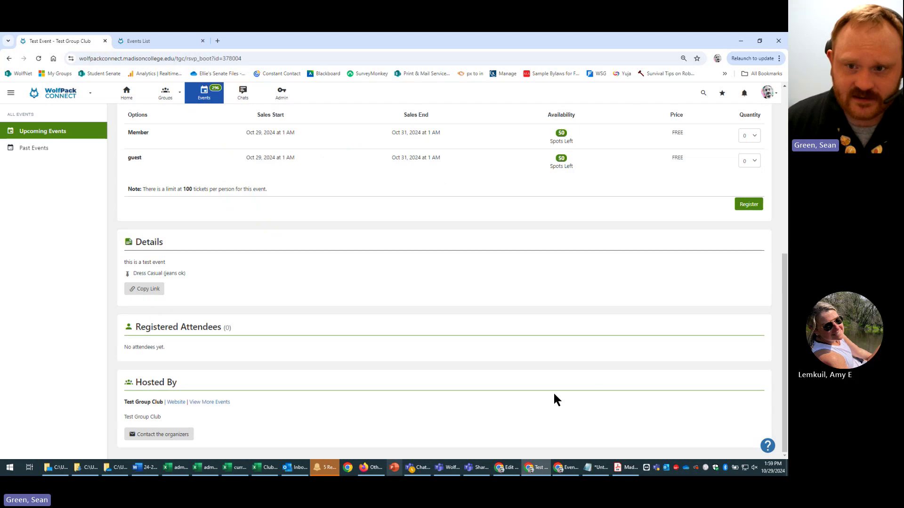
{"action": "scroll", "coordinate": [570, 397], "scroll_direction": "up", "scroll_amount": 3}
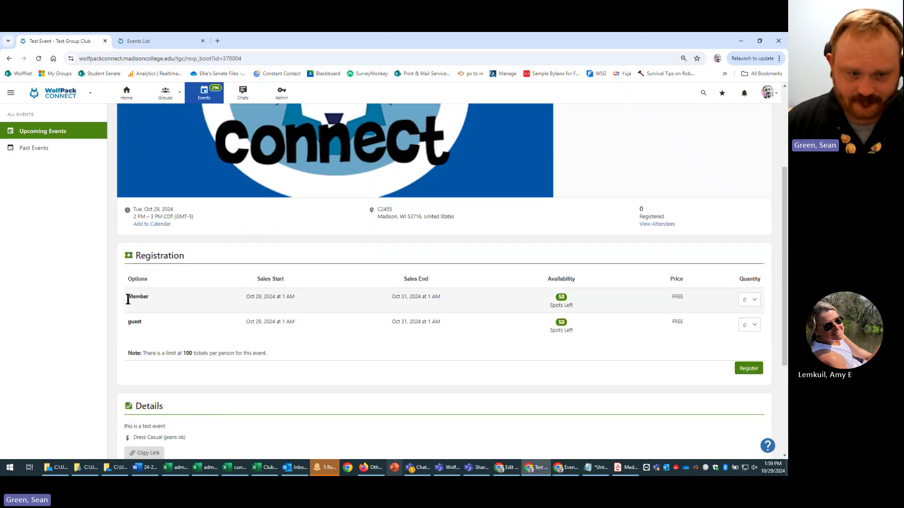
{"action": "left_click_drag", "start_coordinate": [125, 297], "coordinate": [295, 298]}
{"action": "left_click", "coordinate": [592, 301]}
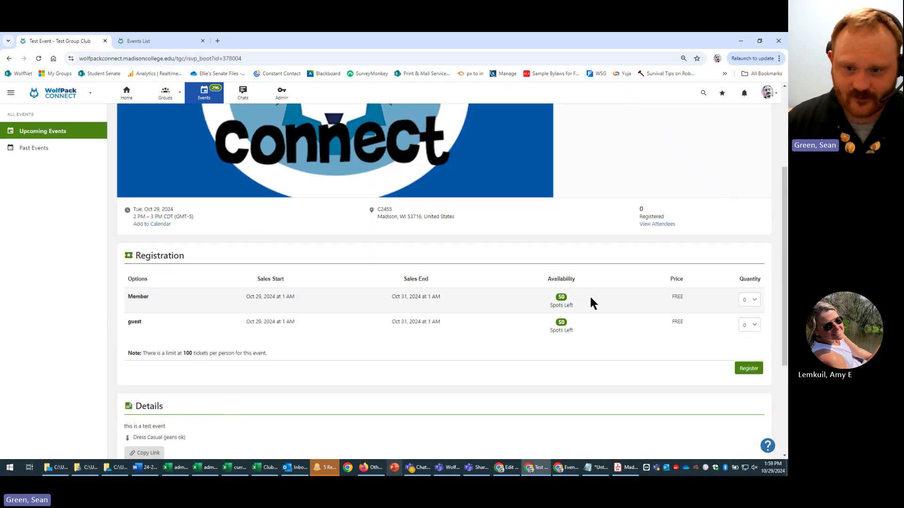
- Choose a quantity of 1 for both the Member and guest tickets
{"action": "left_click", "coordinate": [752, 300]}
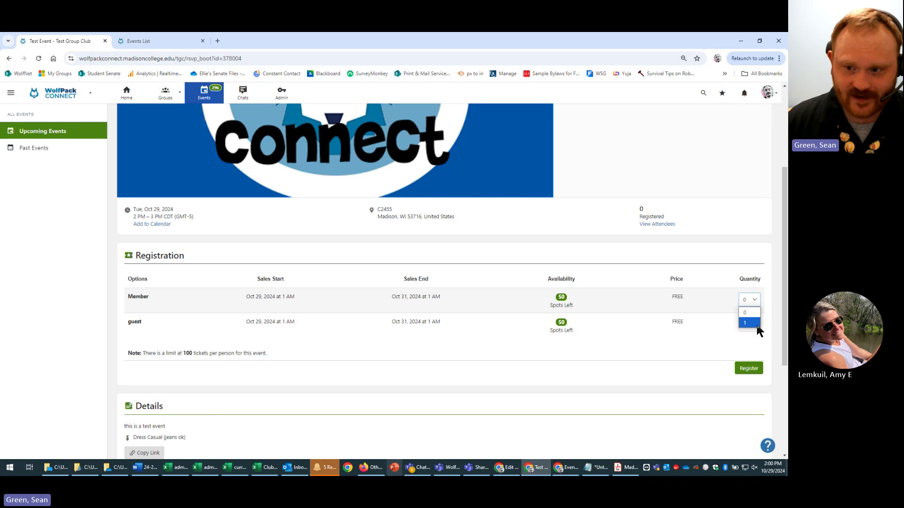
{"action": "left_click", "coordinate": [757, 328]}
{"action": "left_click", "coordinate": [753, 348]}
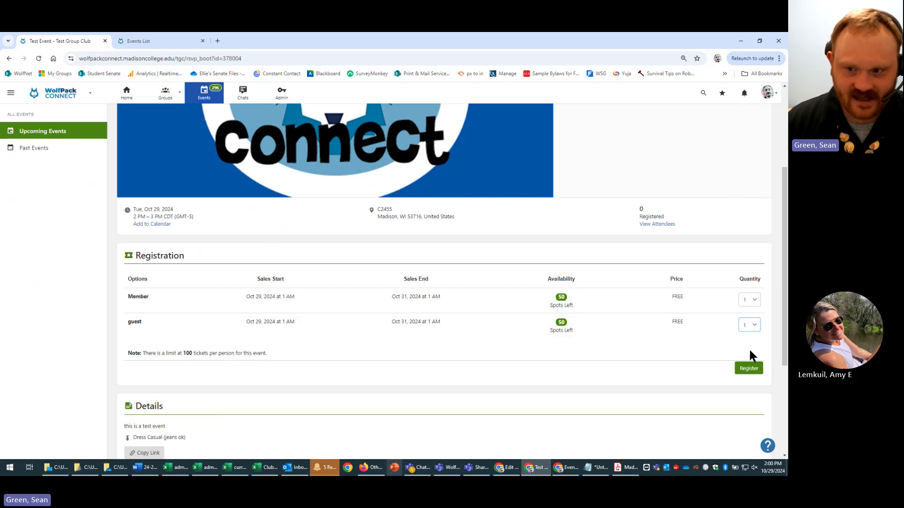
{"action": "left_click_drag", "start_coordinate": [126, 278], "coordinate": [287, 323]}
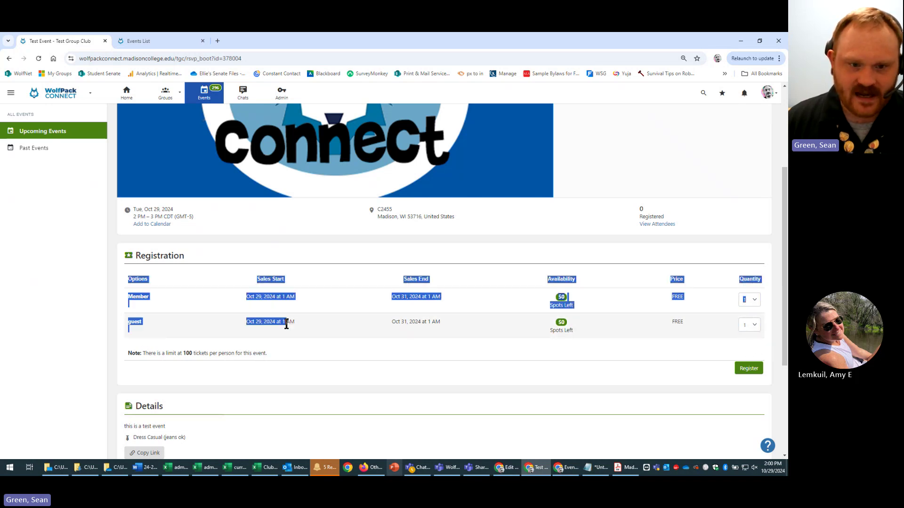
{"action": "left_click", "coordinate": [410, 338]}
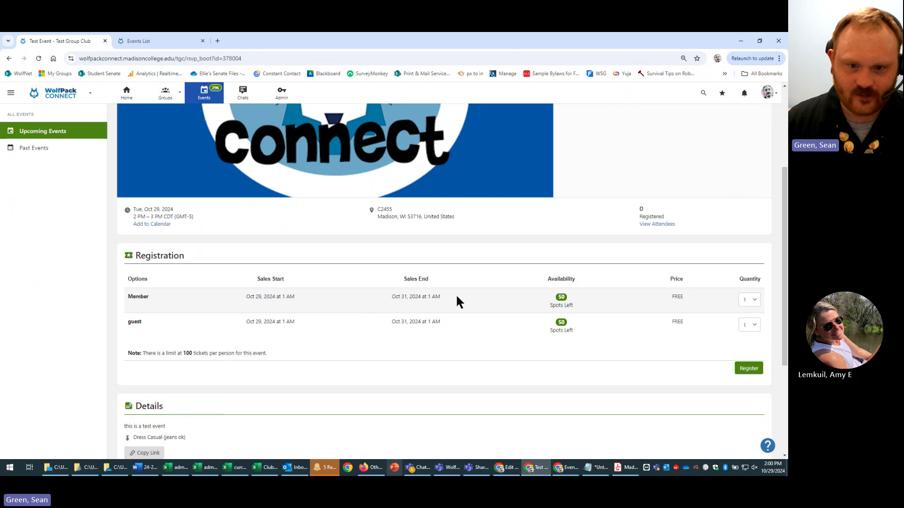
- Check the event's date and time and the Member sales end date, Oct 31, 2024
{"action": "left_click_drag", "start_coordinate": [455, 301], "coordinate": [391, 298]}
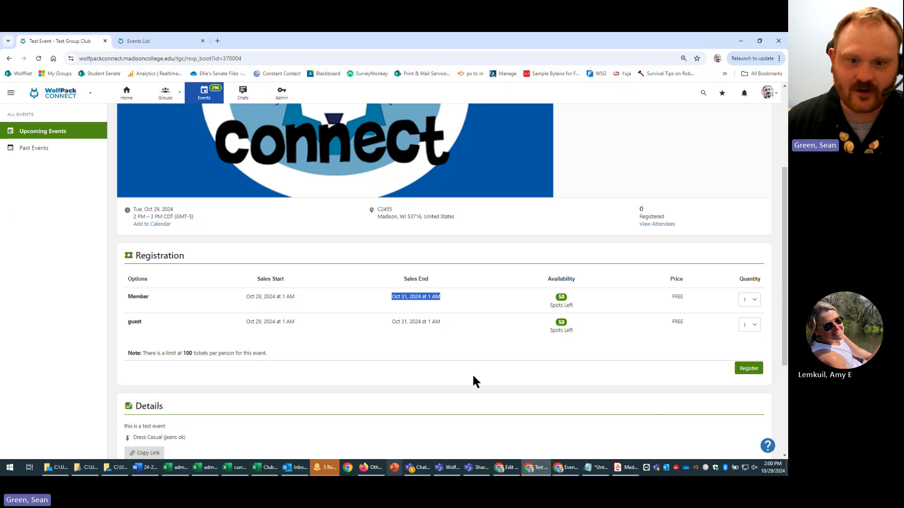
{"action": "scroll", "coordinate": [420, 320], "scroll_direction": "up", "scroll_amount": 3}
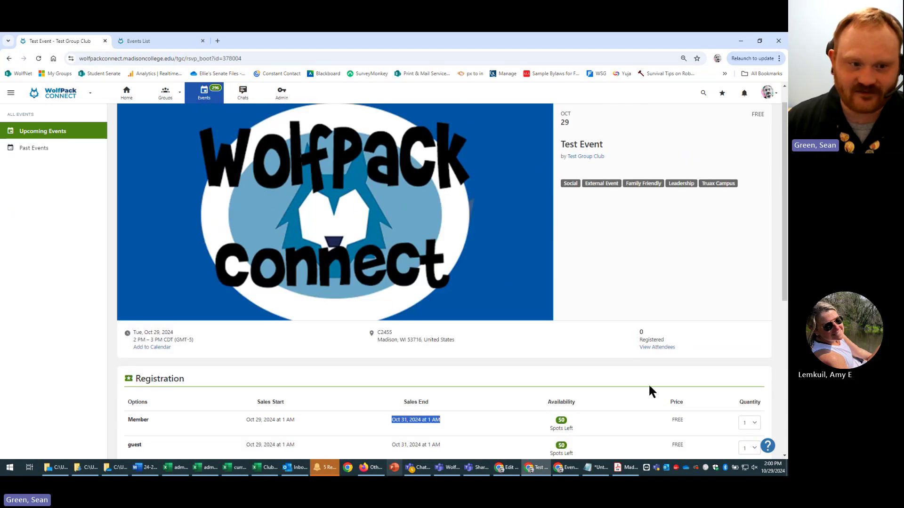
{"action": "left_click_drag", "start_coordinate": [134, 332], "coordinate": [218, 334]}
{"action": "left_click", "coordinate": [219, 337]}
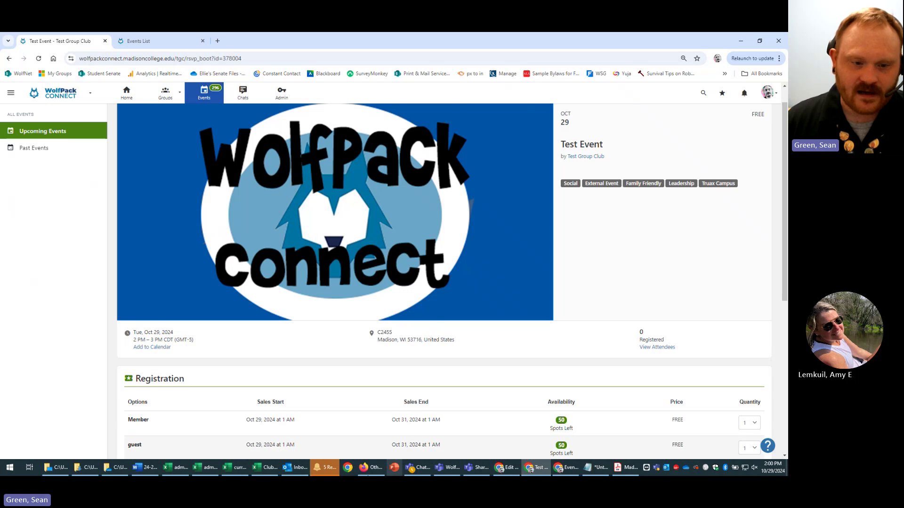
{"action": "scroll", "coordinate": [451, 402], "scroll_direction": "down", "scroll_amount": 2}
{"action": "triple_click", "coordinate": [425, 339]}
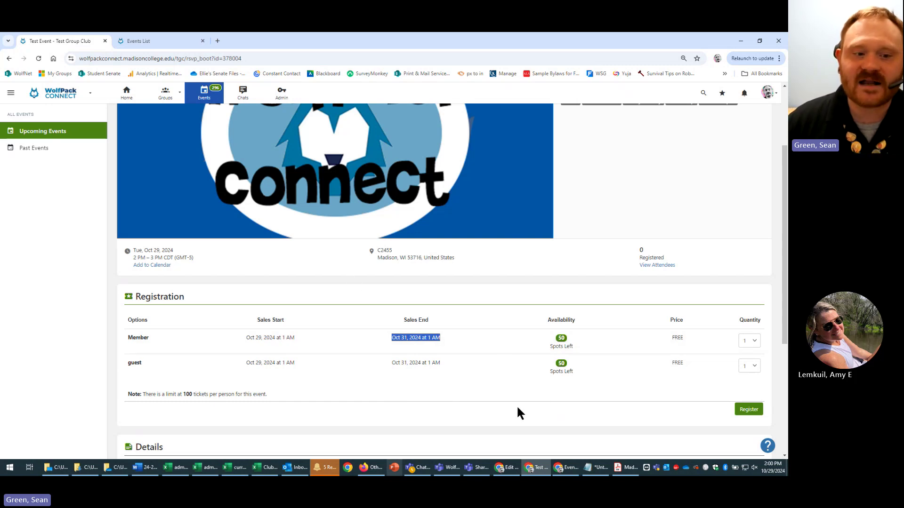
{"action": "left_click", "coordinate": [284, 392]}
- Review the 100-tickets-per-person limit note under the ticket options
{"action": "left_click_drag", "start_coordinate": [268, 394], "coordinate": [157, 396]}
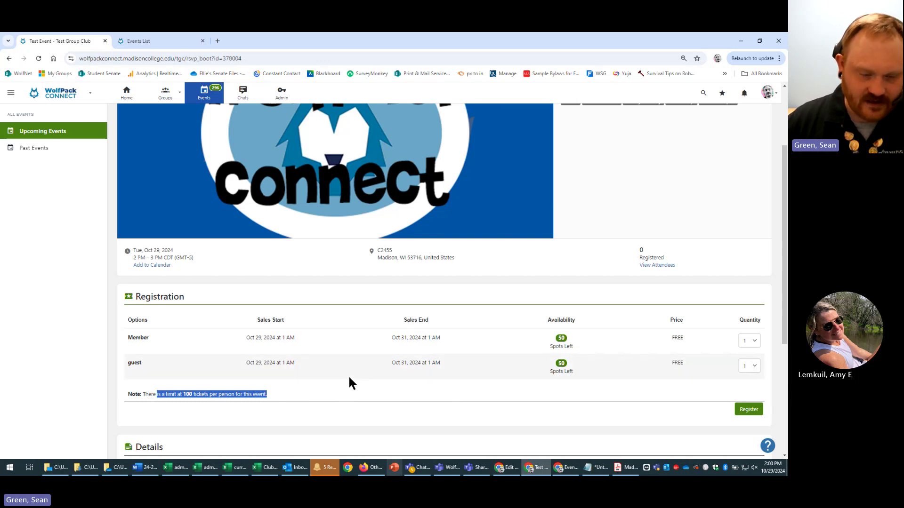
{"action": "scroll", "coordinate": [325, 389], "scroll_direction": "up", "scroll_amount": 2}
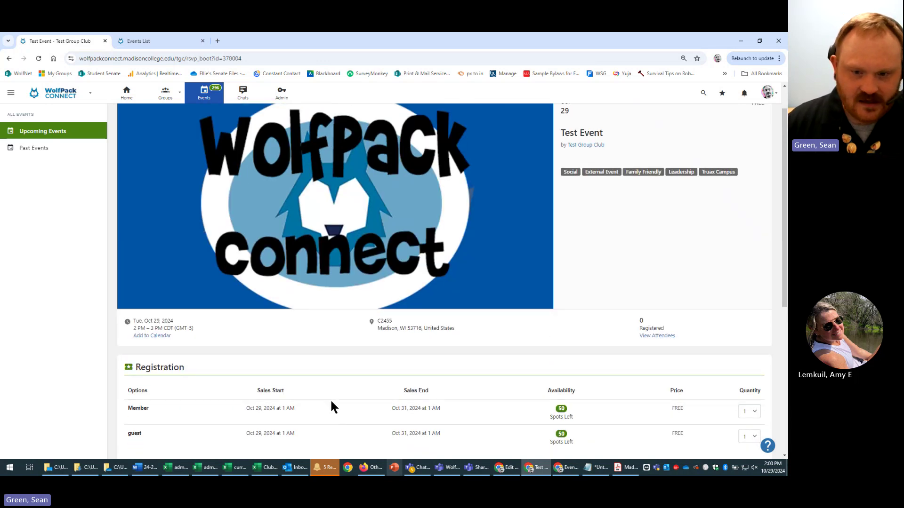
{"action": "scroll", "coordinate": [332, 407], "scroll_direction": "down", "scroll_amount": 3}
{"action": "left_click", "coordinate": [499, 345]}
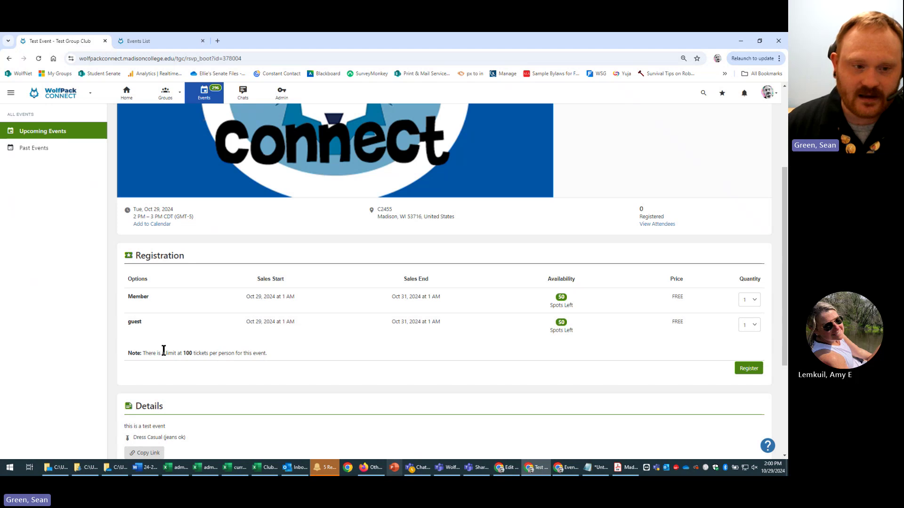
{"action": "left_click_drag", "start_coordinate": [156, 352], "coordinate": [390, 355]}
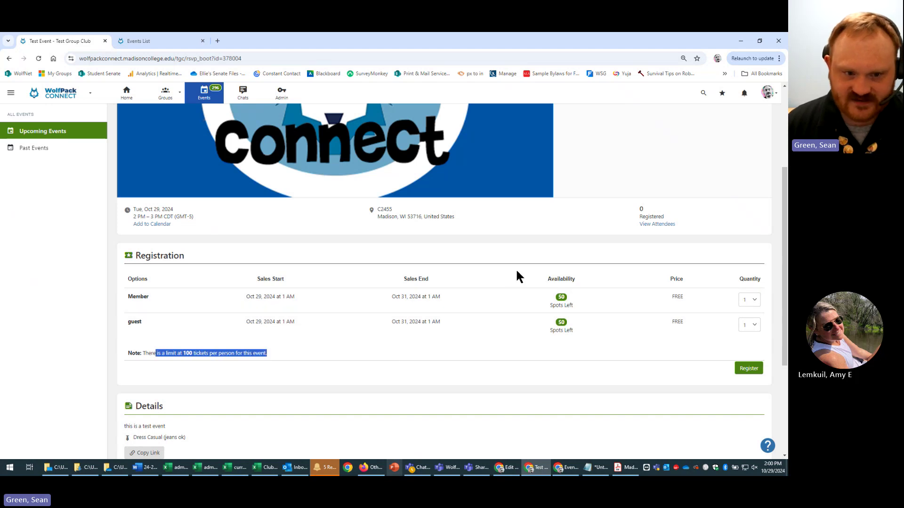
{"action": "left_click", "coordinate": [720, 287]}
- Keep the Member quantity at 1 and review the ticket table header and Member row
{"action": "left_click", "coordinate": [753, 299]}
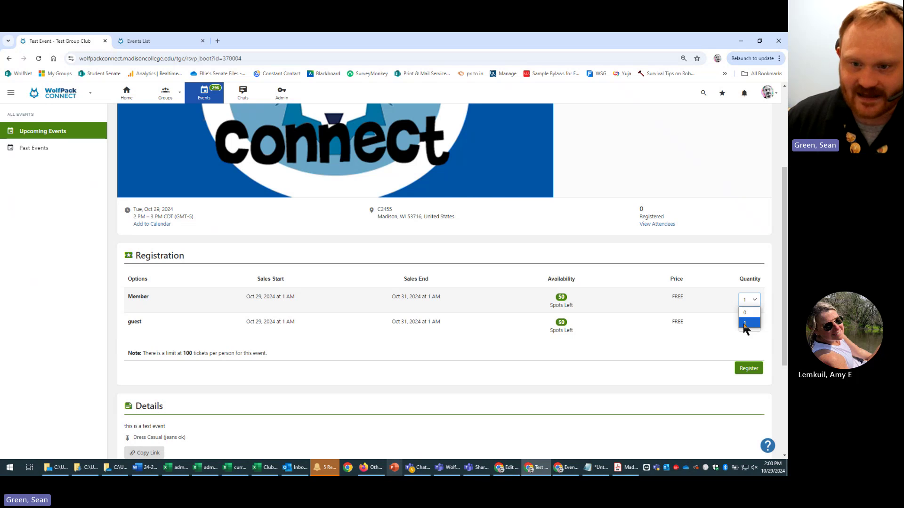
{"action": "left_click", "coordinate": [643, 287]}
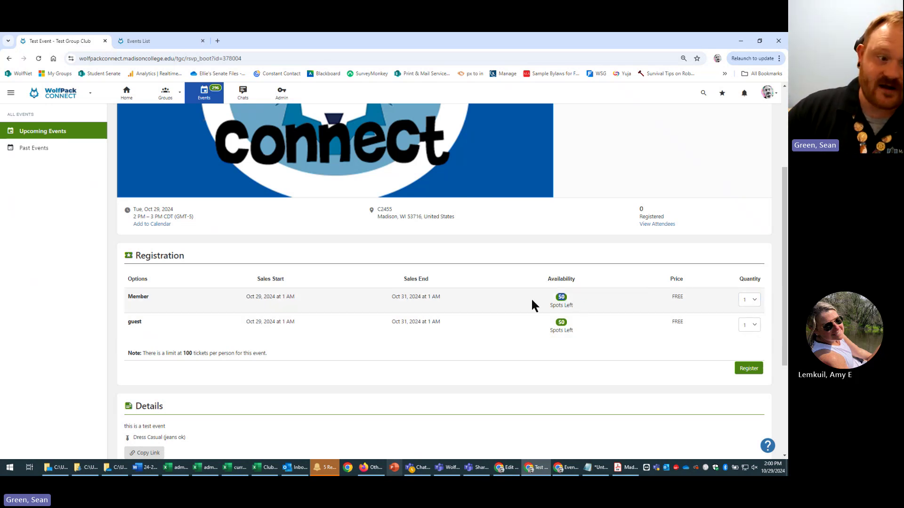
{"action": "left_click_drag", "start_coordinate": [121, 298], "coordinate": [599, 296]}
{"action": "left_click", "coordinate": [604, 298]}
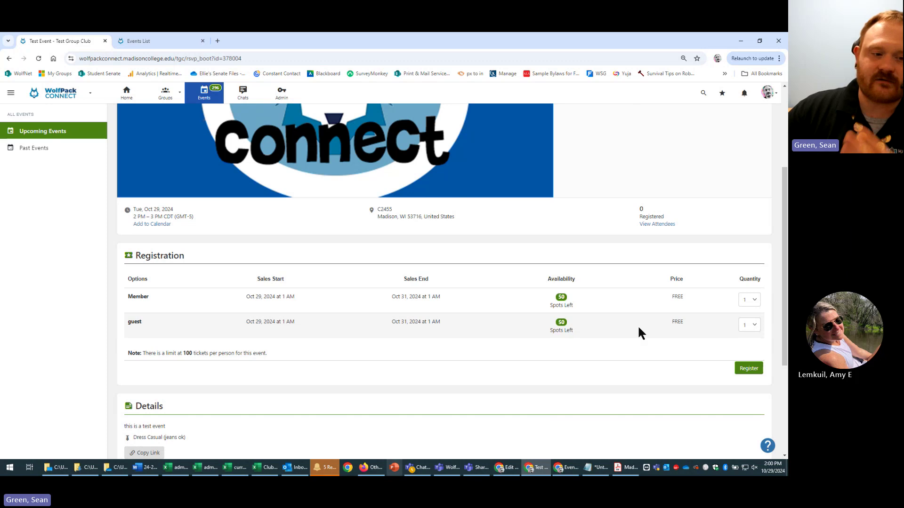
{"action": "scroll", "coordinate": [565, 391], "scroll_direction": "down", "scroll_amount": 1}
{"action": "scroll", "coordinate": [503, 386], "scroll_direction": "up", "scroll_amount": 3}
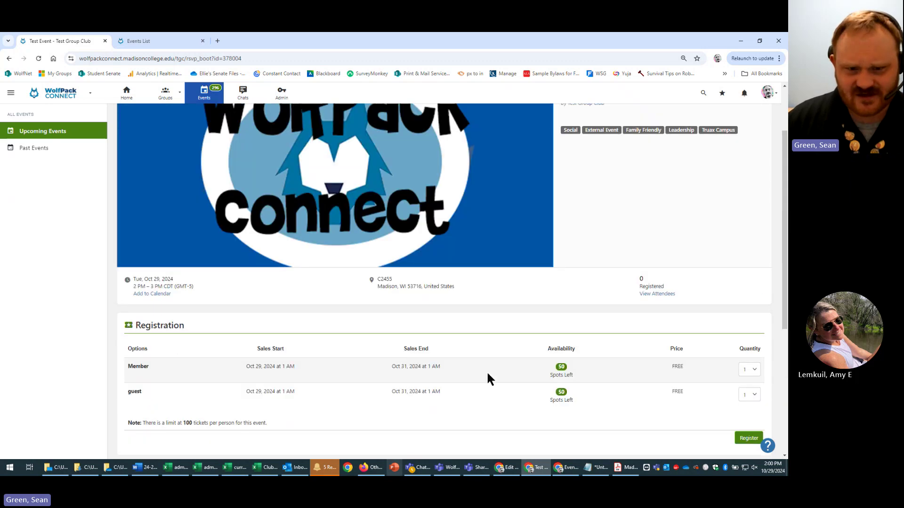
{"action": "scroll", "coordinate": [587, 378], "scroll_direction": "up", "scroll_amount": 2}
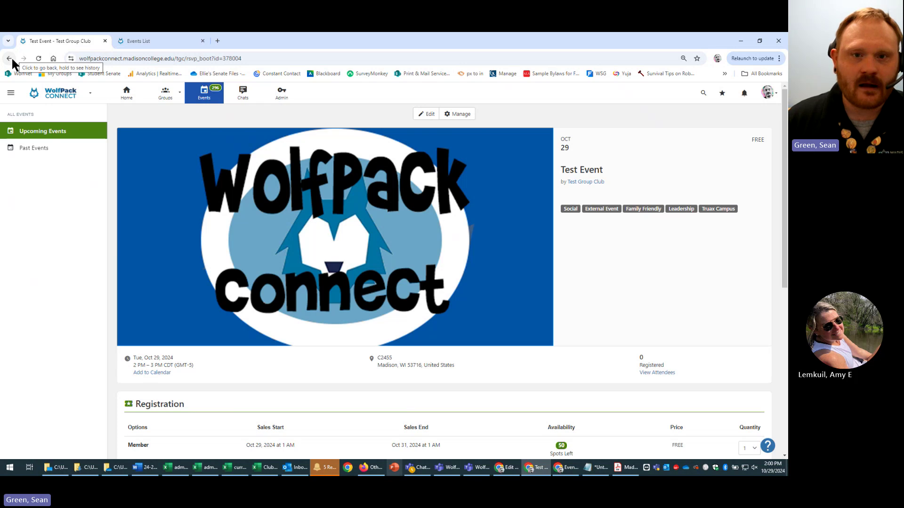
- View Test Group Club's upcoming events from the Groups menu, then switch to the campus-wide Events list
{"action": "left_click", "coordinate": [169, 94]}
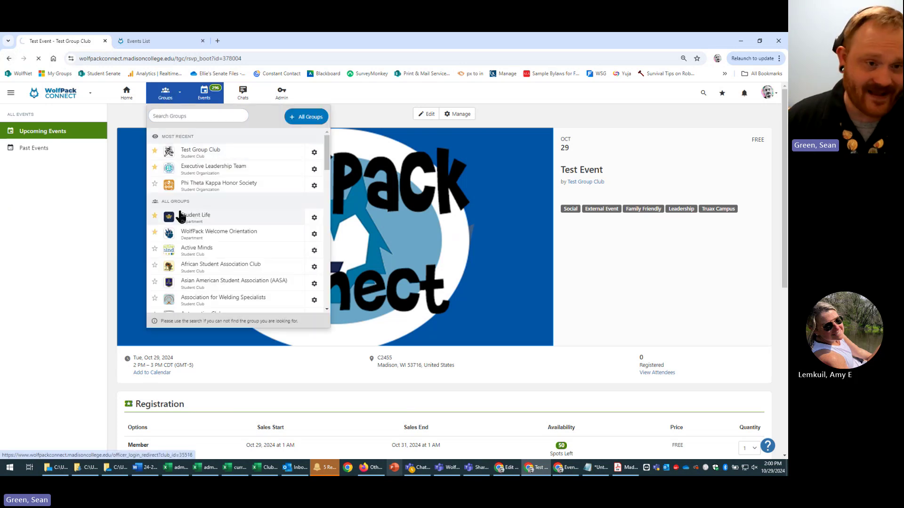
{"action": "left_click", "coordinate": [230, 155]}
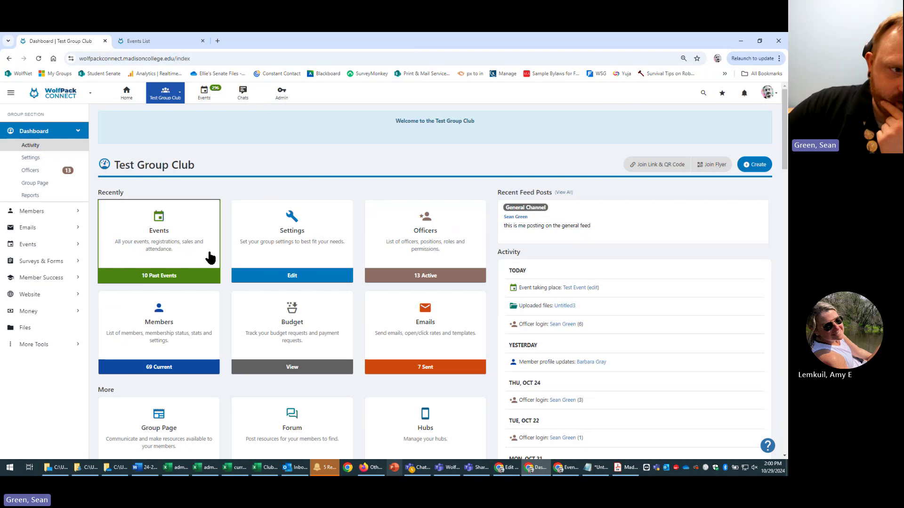
{"action": "left_click", "coordinate": [118, 232]}
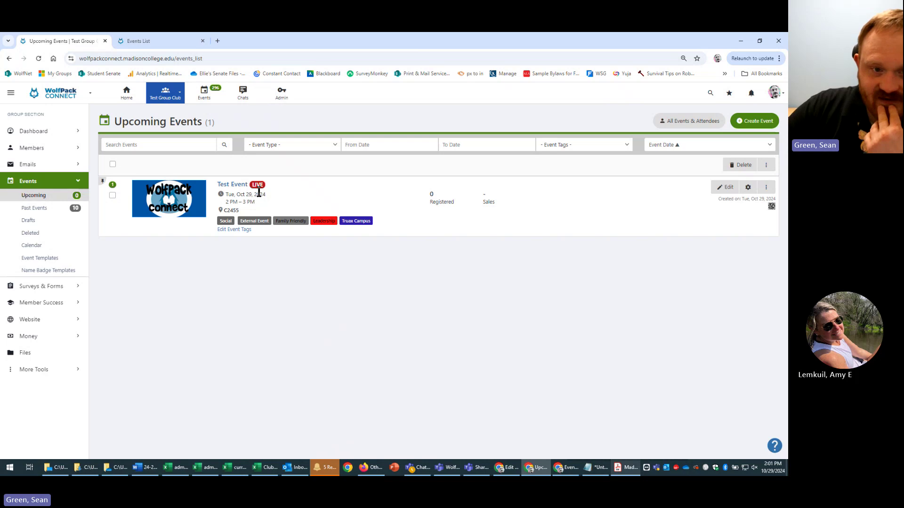
{"action": "left_click", "coordinate": [168, 40]}
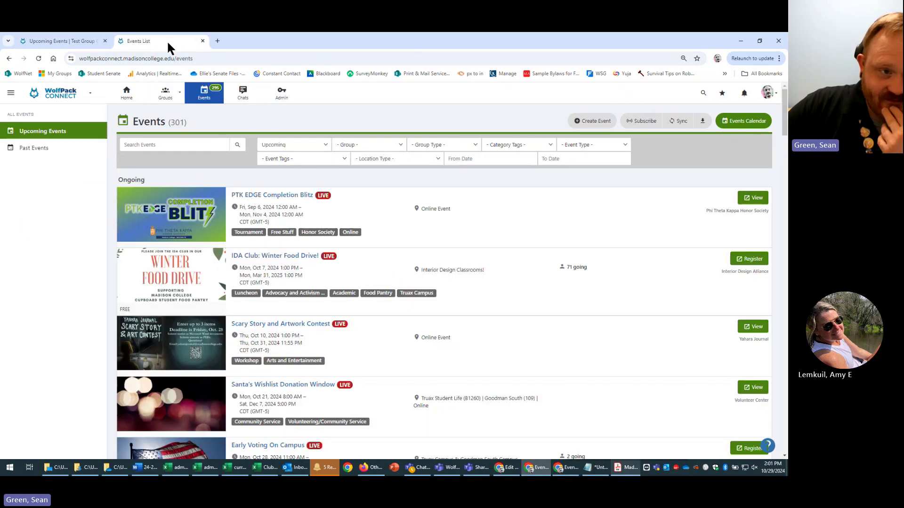
{"action": "left_click", "coordinate": [38, 58]}
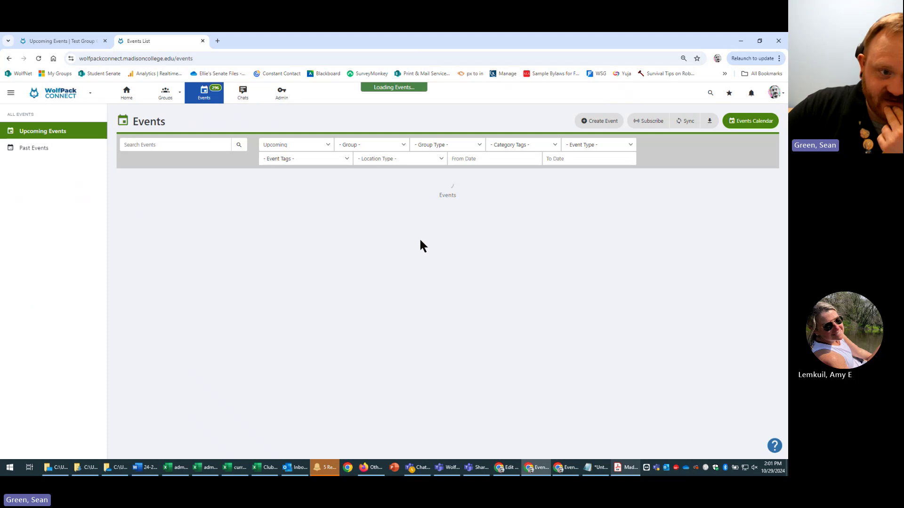
{"action": "scroll", "coordinate": [421, 241], "scroll_direction": "down", "scroll_amount": 9}
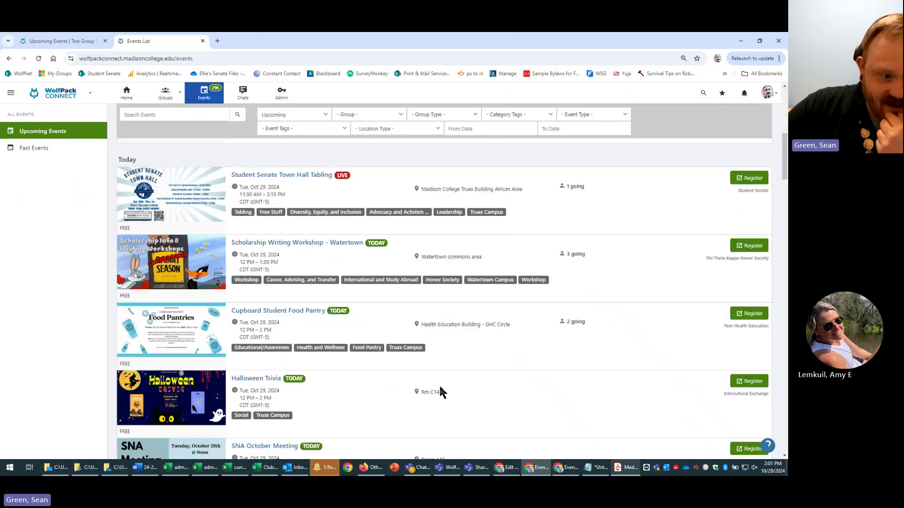
{"action": "scroll", "coordinate": [439, 384], "scroll_direction": "down", "scroll_amount": 7}
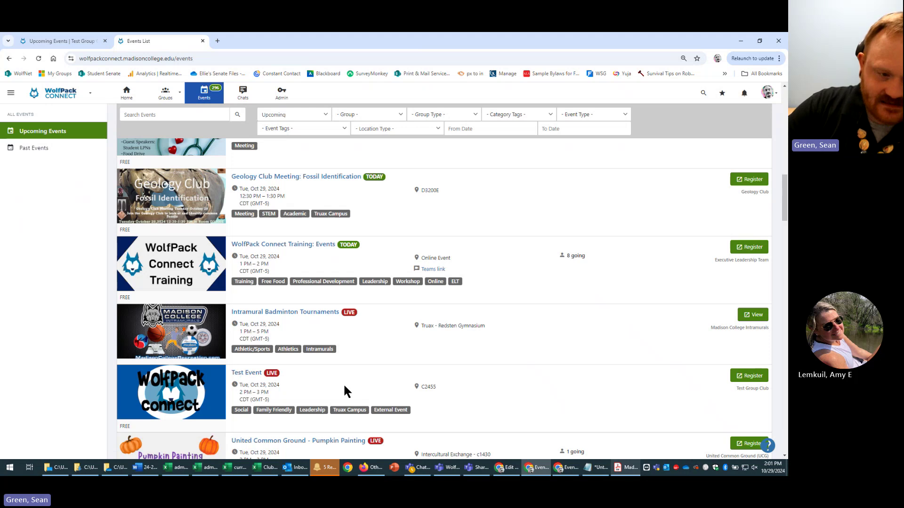
{"action": "scroll", "coordinate": [351, 385], "scroll_direction": "down", "scroll_amount": 1}
{"action": "scroll", "coordinate": [357, 383], "scroll_direction": "down", "scroll_amount": 3}
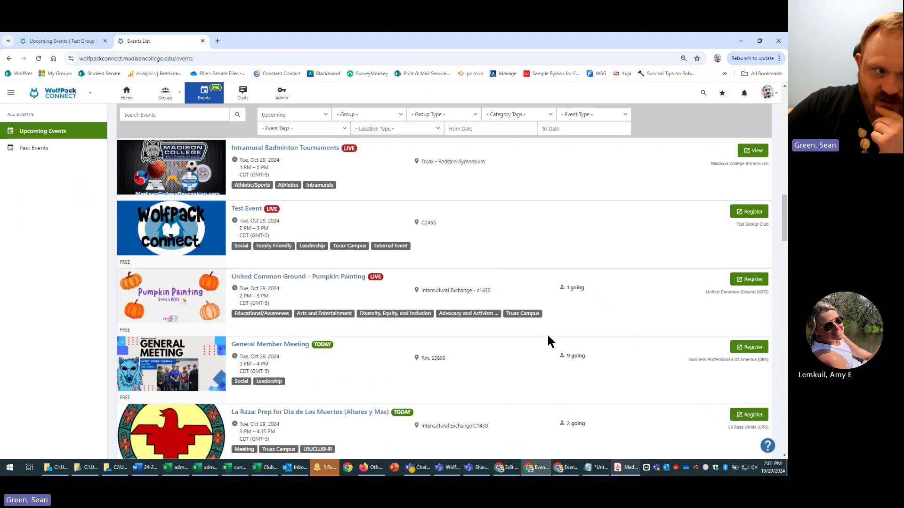
{"action": "scroll", "coordinate": [528, 372], "scroll_direction": "up", "scroll_amount": 2}
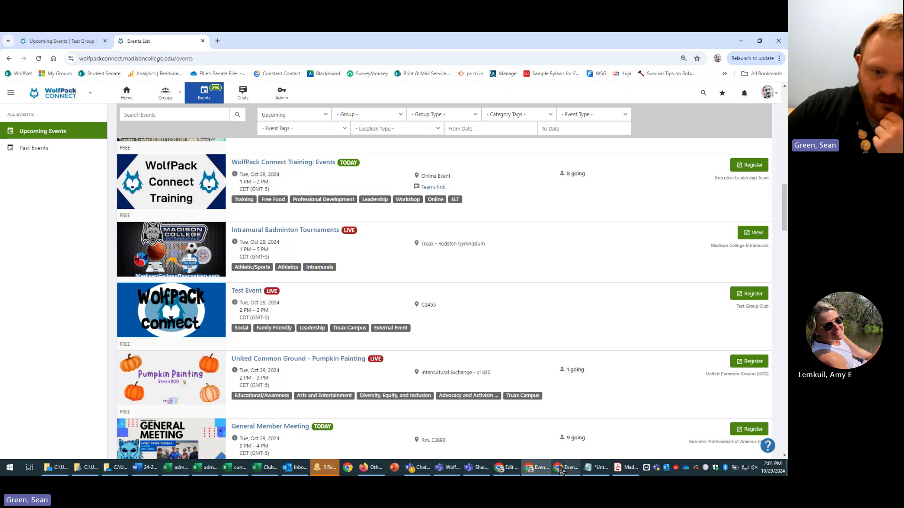
- In the signed-out Incognito window, reload Events and find the LIVE Test Event with its location hidden
{"action": "left_click", "coordinate": [561, 471]}
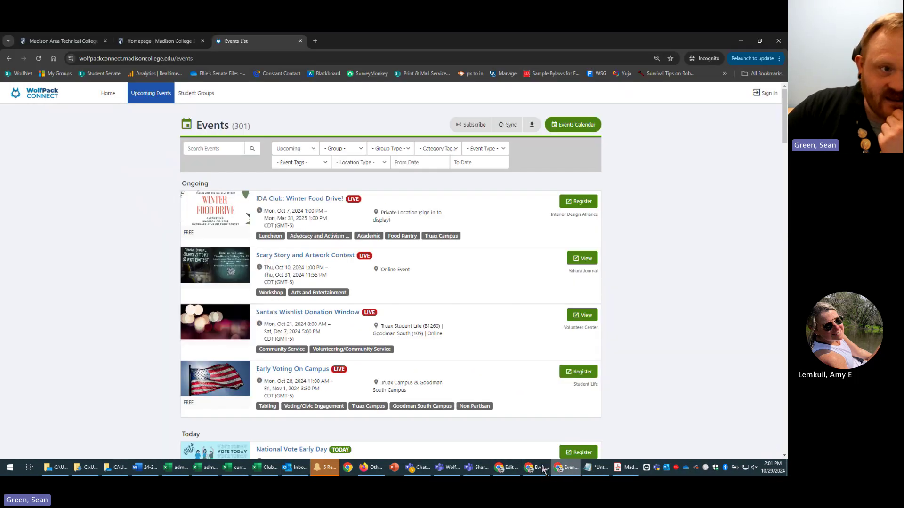
{"action": "left_click", "coordinate": [39, 59]}
{"action": "scroll", "coordinate": [705, 240], "scroll_direction": "down", "scroll_amount": 5}
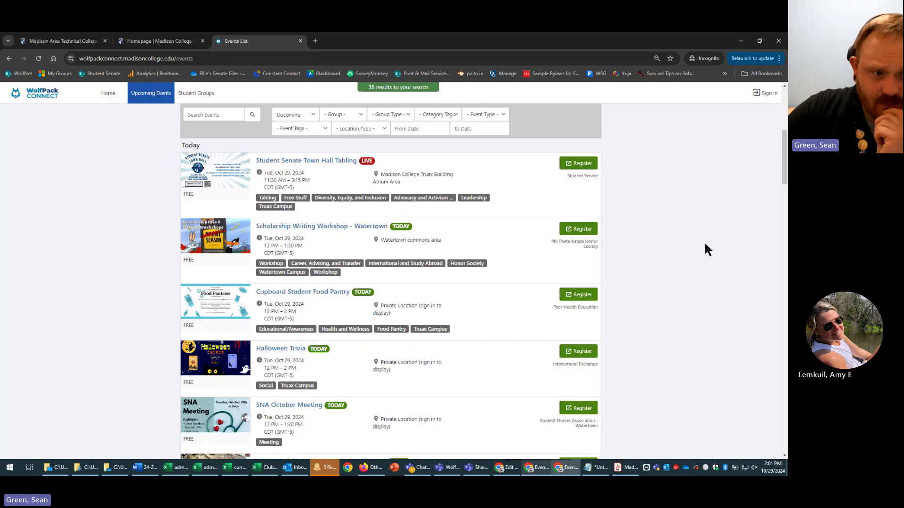
{"action": "scroll", "coordinate": [704, 241], "scroll_direction": "down", "scroll_amount": 4}
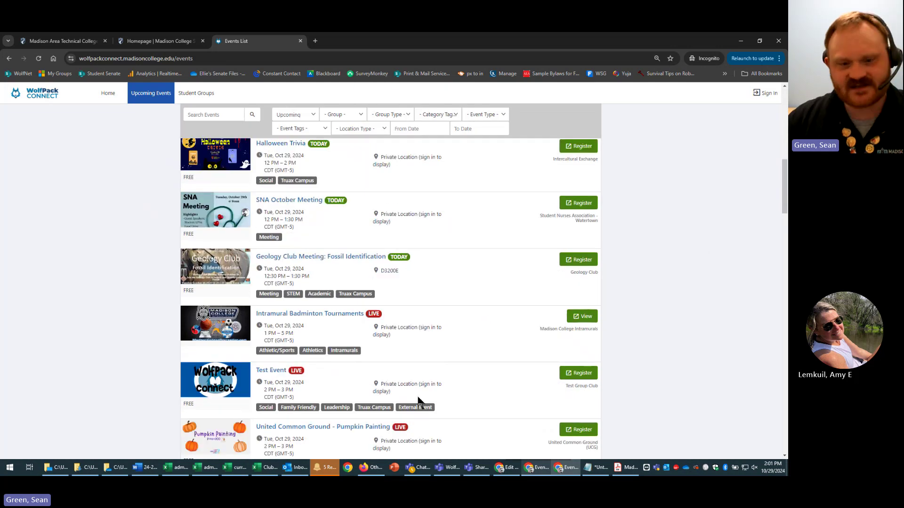
{"action": "scroll", "coordinate": [465, 385], "scroll_direction": "down", "scroll_amount": 1}
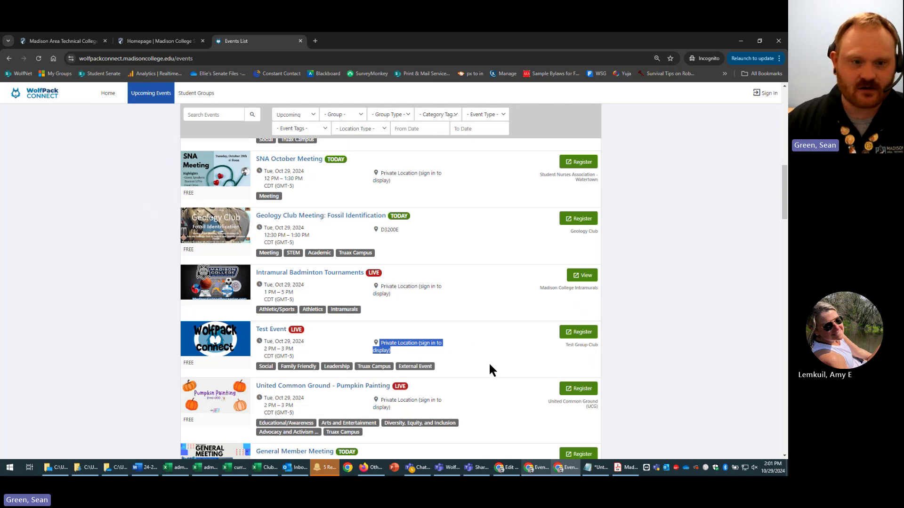
{"action": "left_click", "coordinate": [465, 350]}
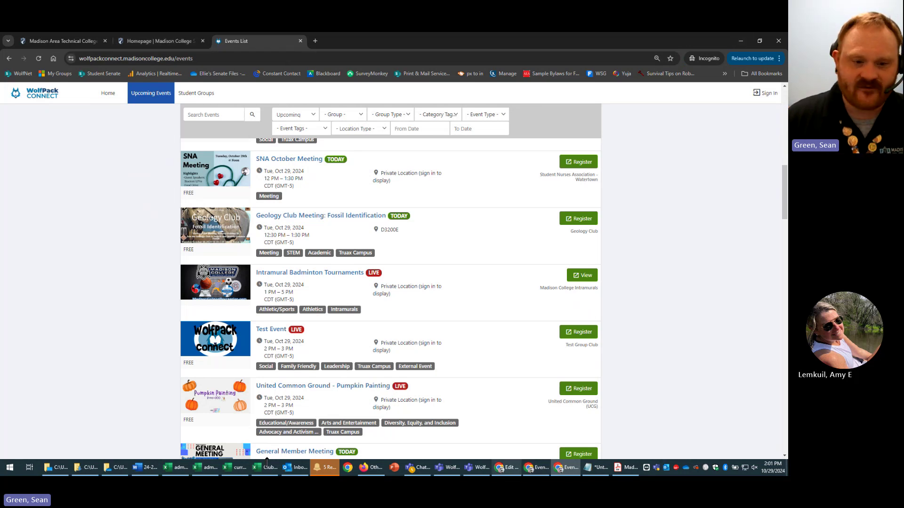
- Back in the signed-in window, open Test Event for editing from Test Group Club's upcoming events
{"action": "left_click", "coordinate": [569, 472]}
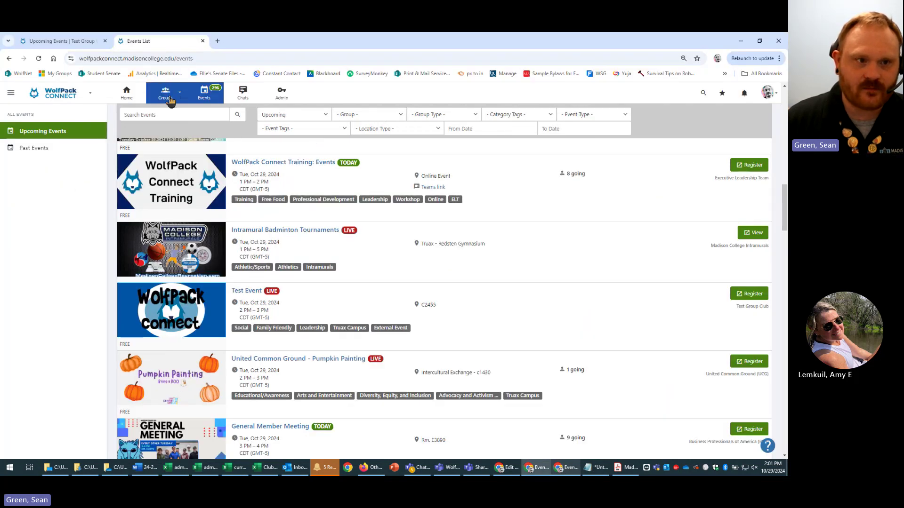
{"action": "left_click", "coordinate": [65, 41]}
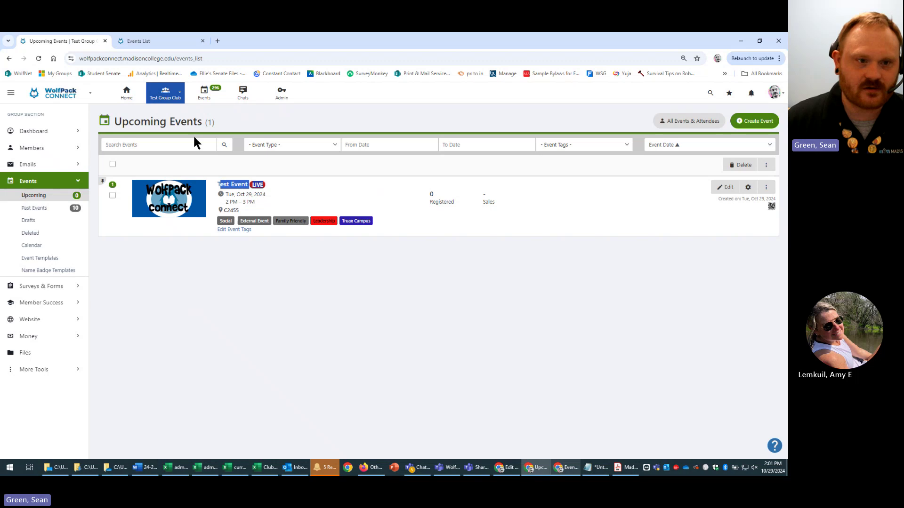
{"action": "left_click", "coordinate": [726, 187]}
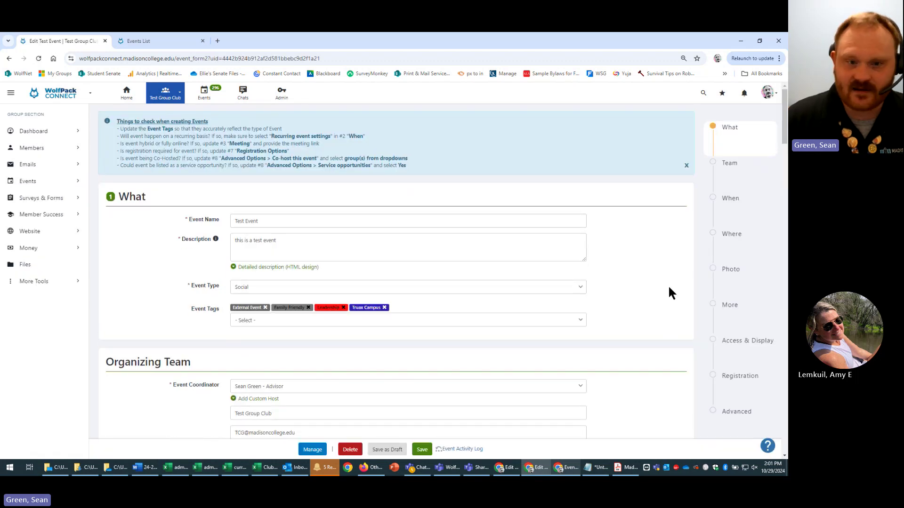
{"action": "scroll", "coordinate": [673, 278], "scroll_direction": "down", "scroll_amount": 3}
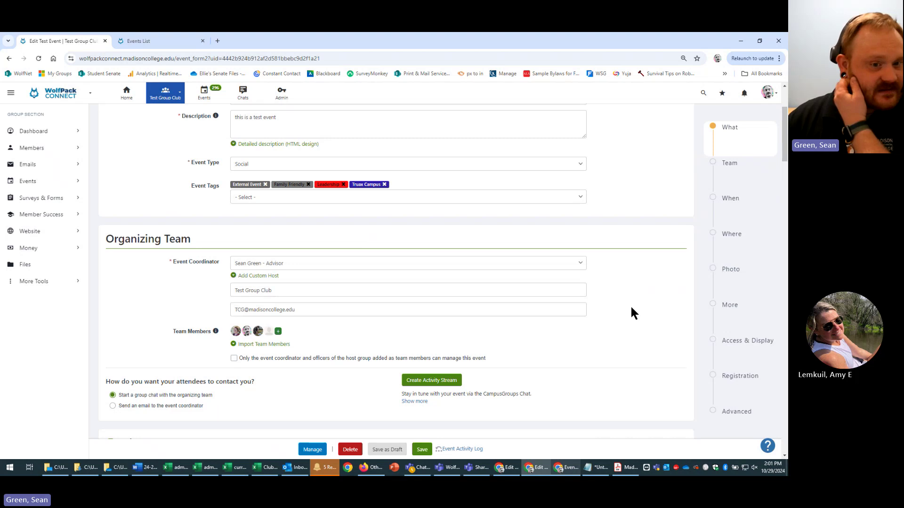
- Change the tickets limit to 1 per attendee, keeping the 100-attendee limit, and expand RSVP and Reminder settings
{"action": "scroll", "coordinate": [621, 344], "scroll_direction": "down", "scroll_amount": 15}
{"action": "scroll", "coordinate": [617, 351], "scroll_direction": "down", "scroll_amount": 20}
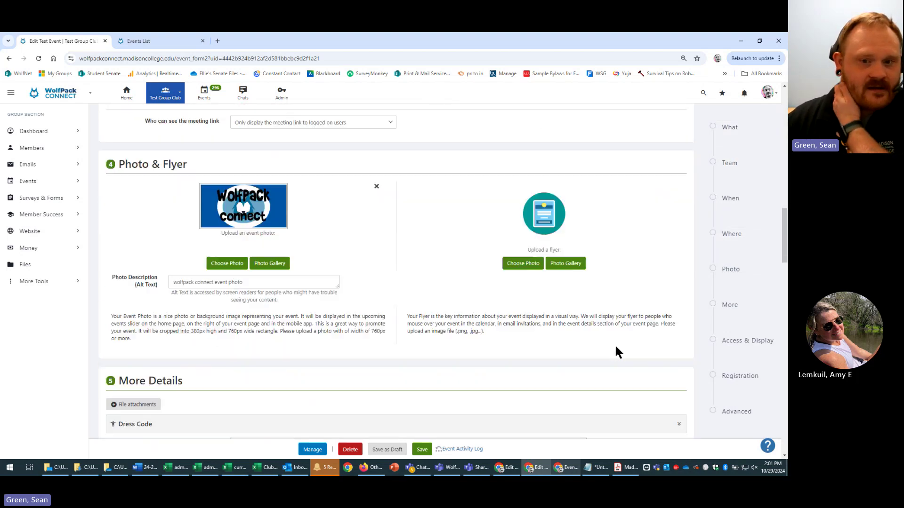
{"action": "scroll", "coordinate": [605, 359], "scroll_direction": "down", "scroll_amount": 10}
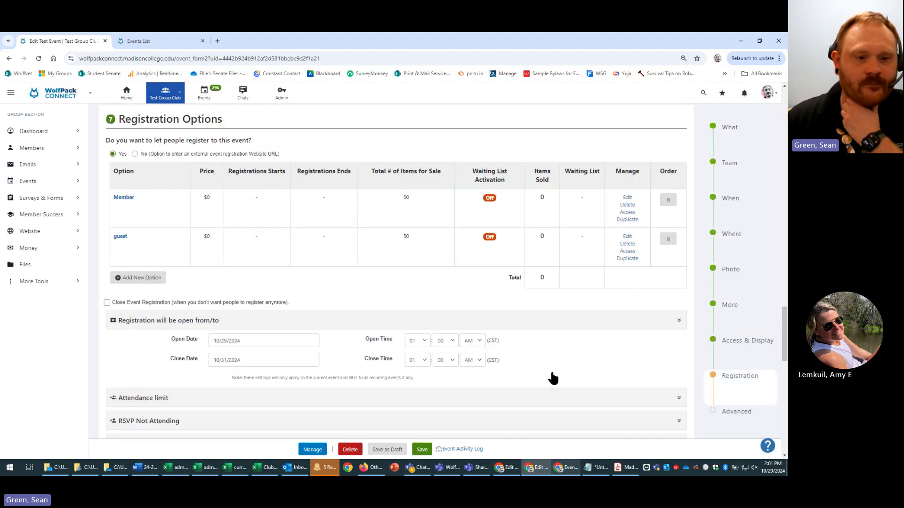
{"action": "scroll", "coordinate": [518, 357], "scroll_direction": "up", "scroll_amount": 2}
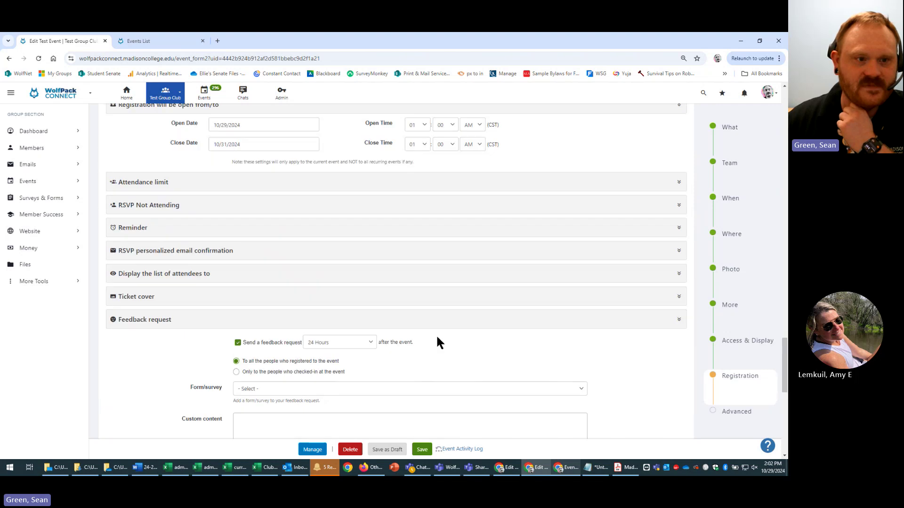
{"action": "left_click", "coordinate": [676, 183]}
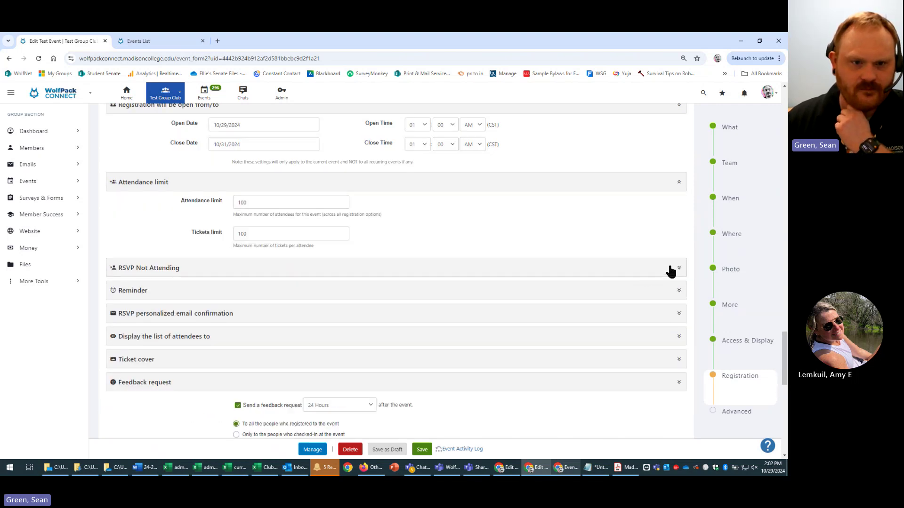
{"action": "left_click", "coordinate": [335, 237]}
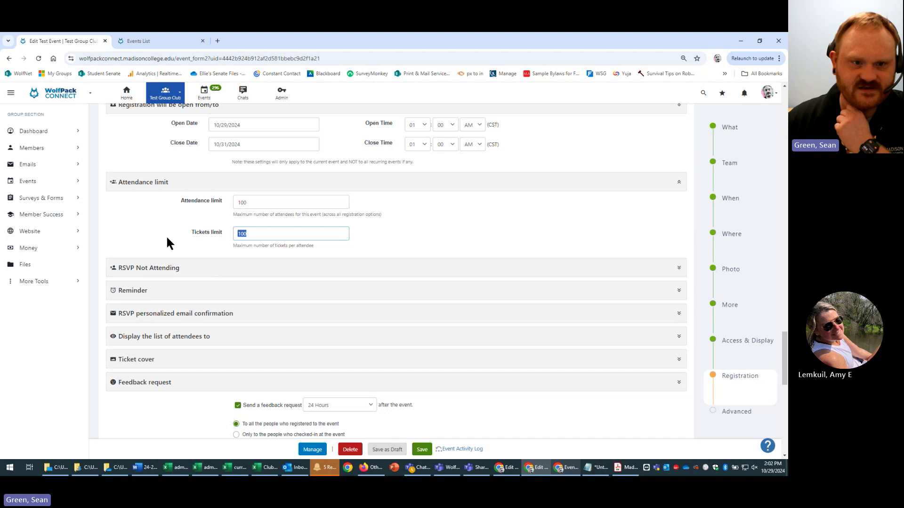
{"action": "key", "text": "BackSpace"}
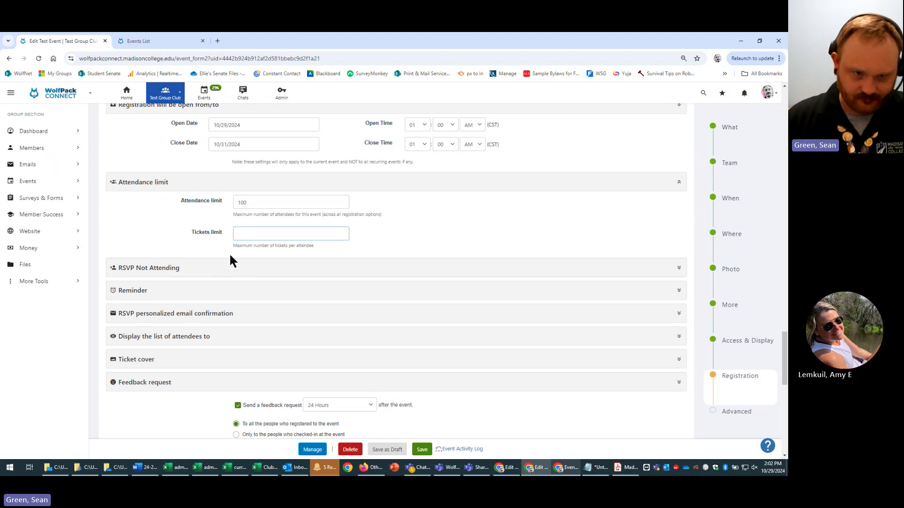
{"action": "left_click", "coordinate": [130, 272]}
{"action": "left_click", "coordinate": [292, 238]}
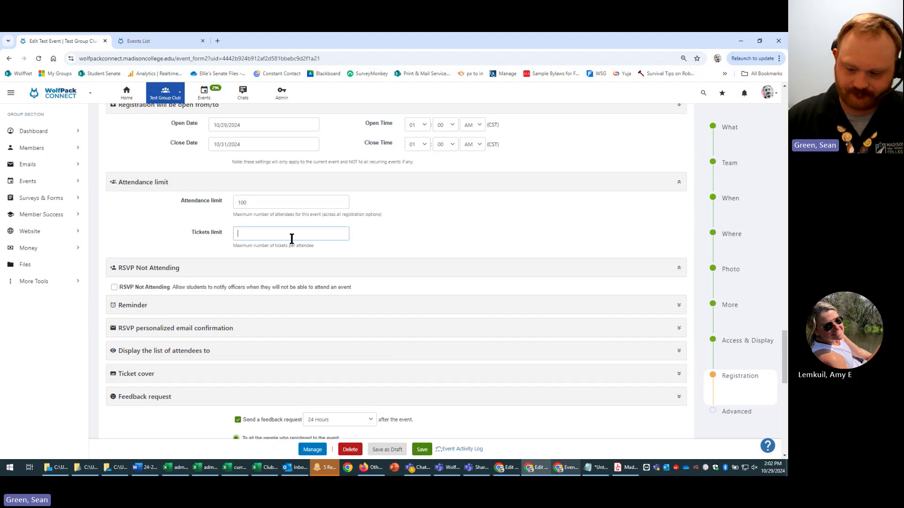
{"action": "left_click", "coordinate": [169, 254]}
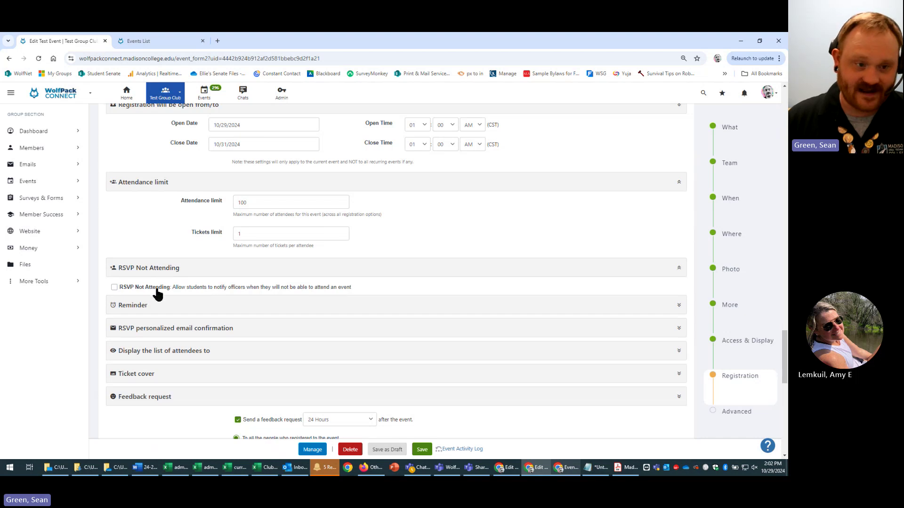
{"action": "left_click", "coordinate": [224, 307]}
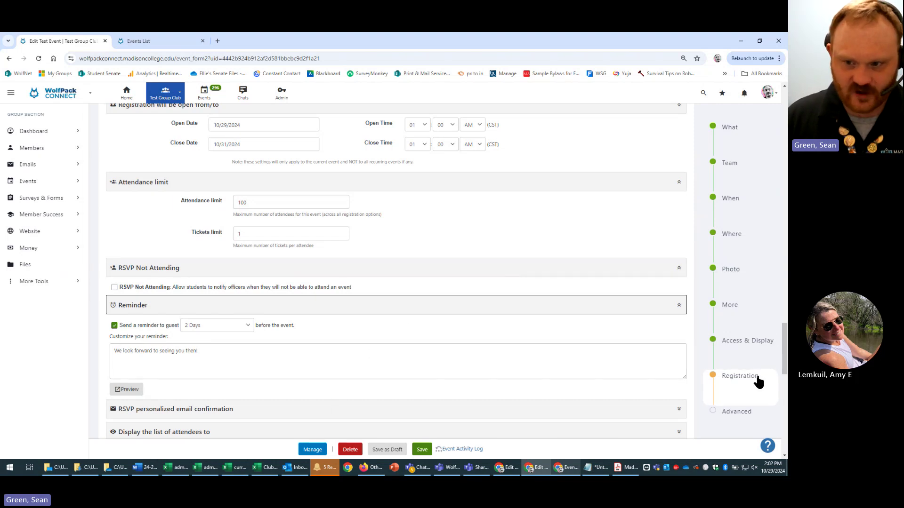
{"action": "scroll", "coordinate": [318, 340], "scroll_direction": "down", "scroll_amount": 10}
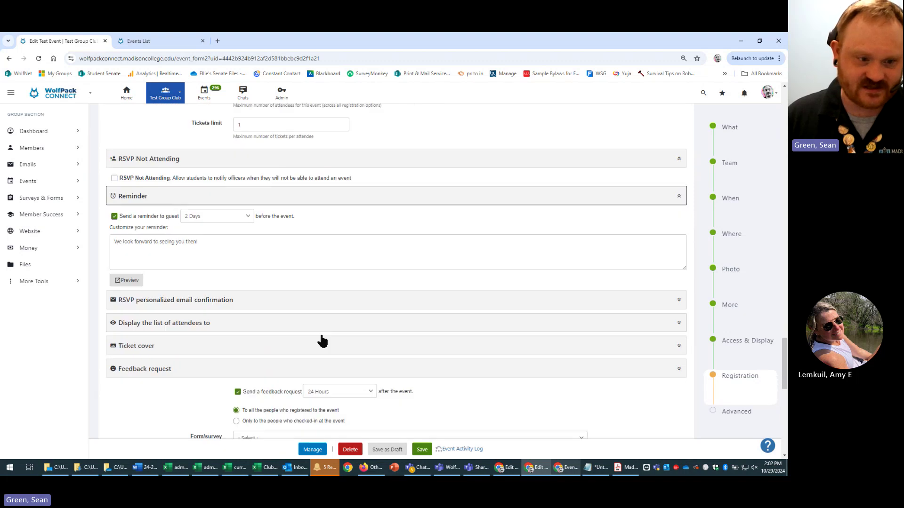
{"action": "scroll", "coordinate": [311, 359], "scroll_direction": "down", "scroll_amount": 2}
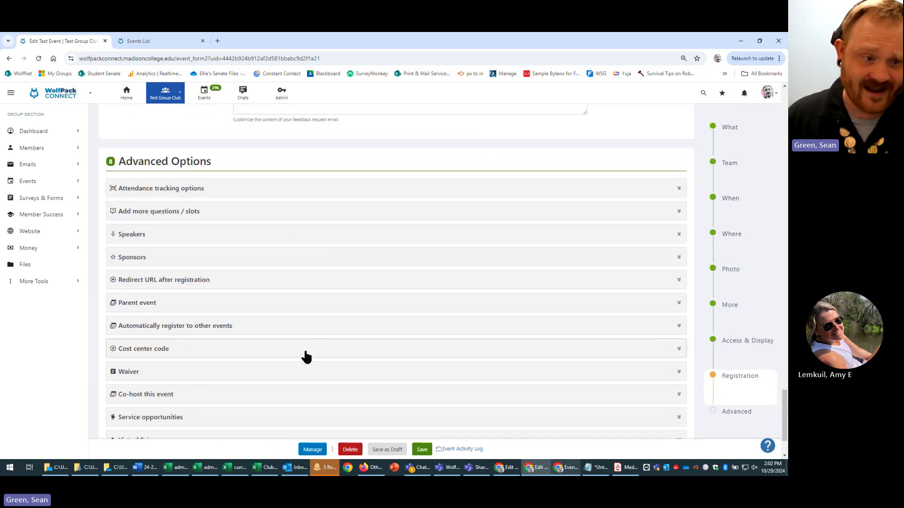
{"action": "scroll", "coordinate": [304, 346], "scroll_direction": "up", "scroll_amount": 6}
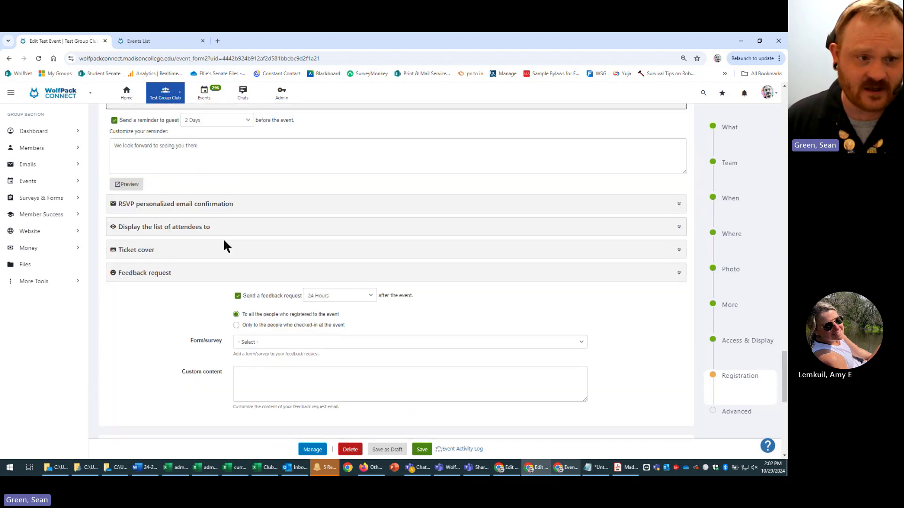
{"action": "scroll", "coordinate": [188, 288], "scroll_direction": "up", "scroll_amount": 1}
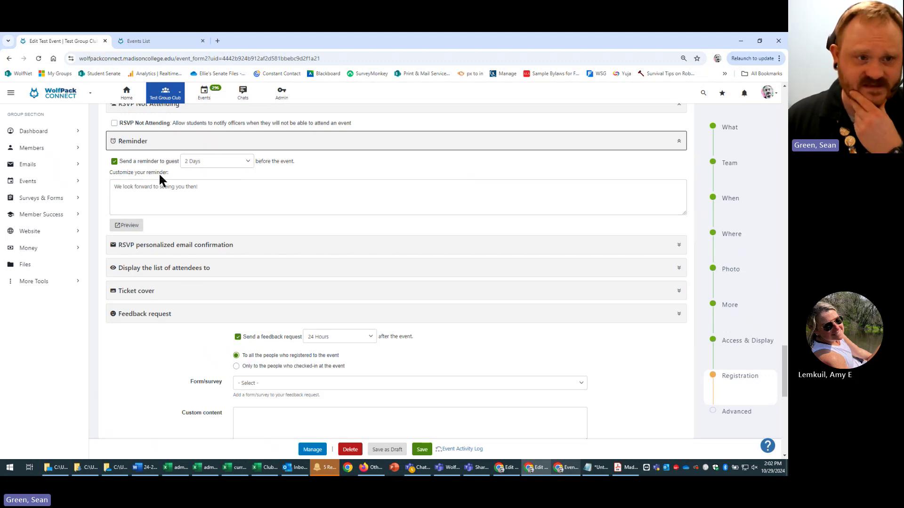
{"action": "left_click", "coordinate": [245, 165]}
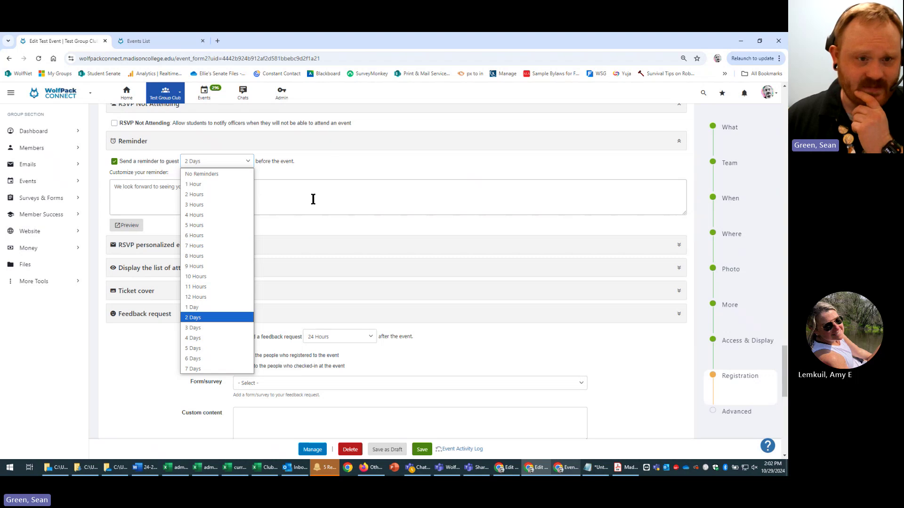
{"action": "left_click", "coordinate": [338, 216]}
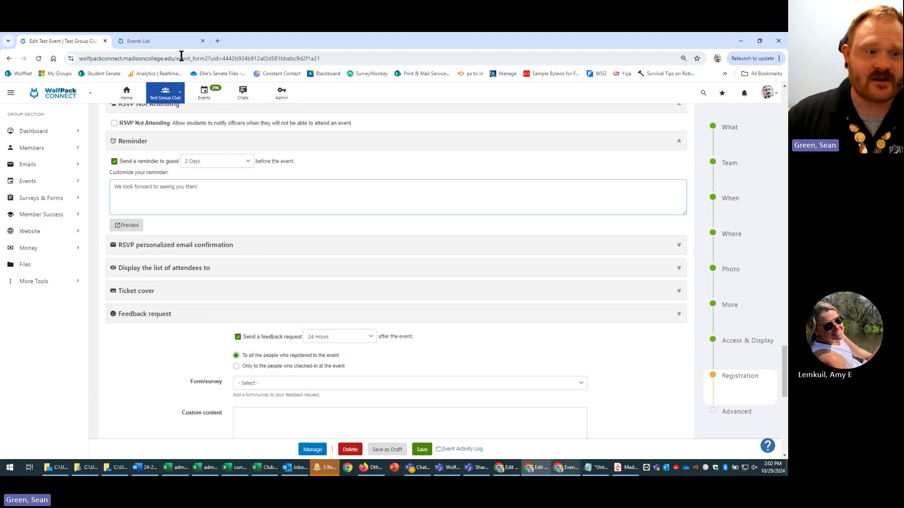
- Preview the reminder email with the line 'We look forward to seeing you then!', then close it
{"action": "left_click", "coordinate": [128, 225]}
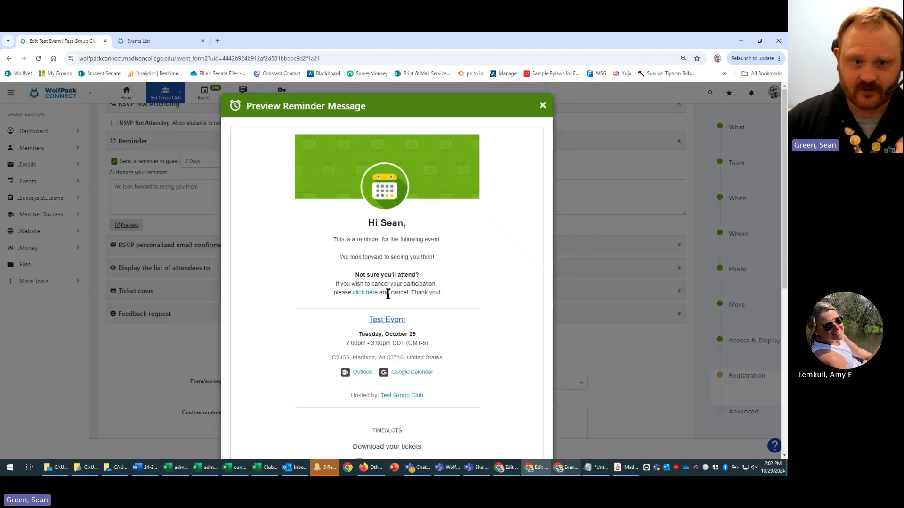
{"action": "scroll", "coordinate": [490, 341], "scroll_direction": "down", "scroll_amount": 2}
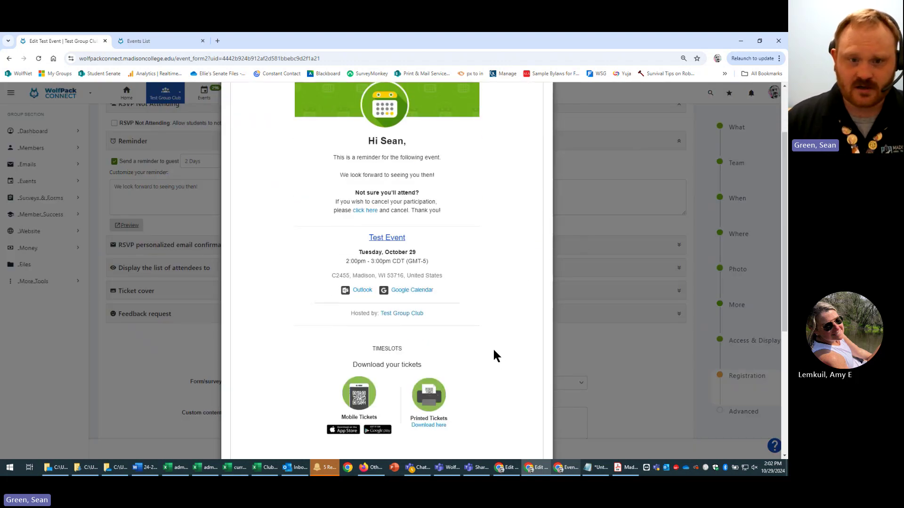
{"action": "left_click_drag", "start_coordinate": [341, 174], "coordinate": [452, 175]}
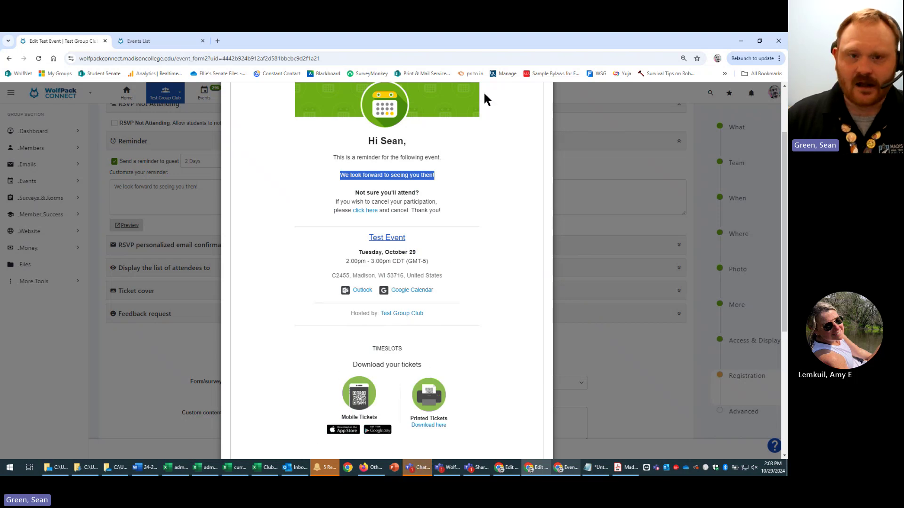
{"action": "scroll", "coordinate": [518, 193], "scroll_direction": "up", "scroll_amount": 2}
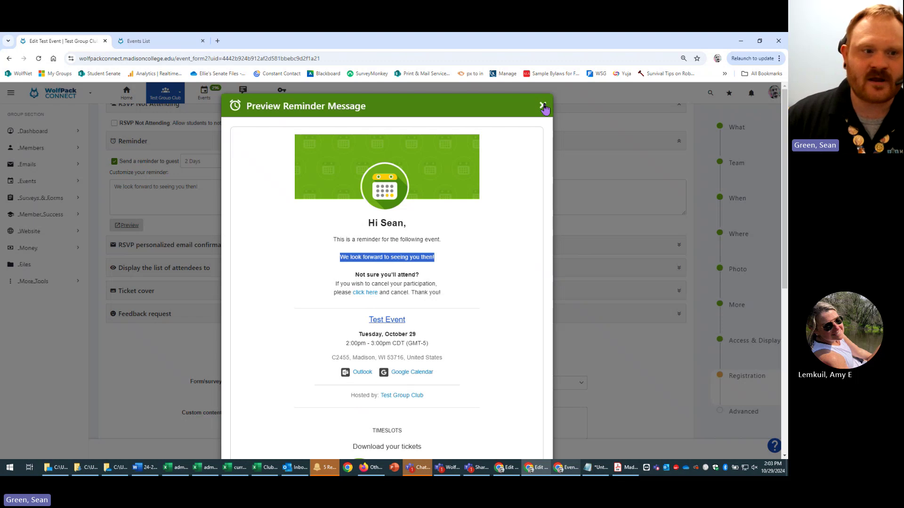
{"action": "left_click", "coordinate": [541, 105]}
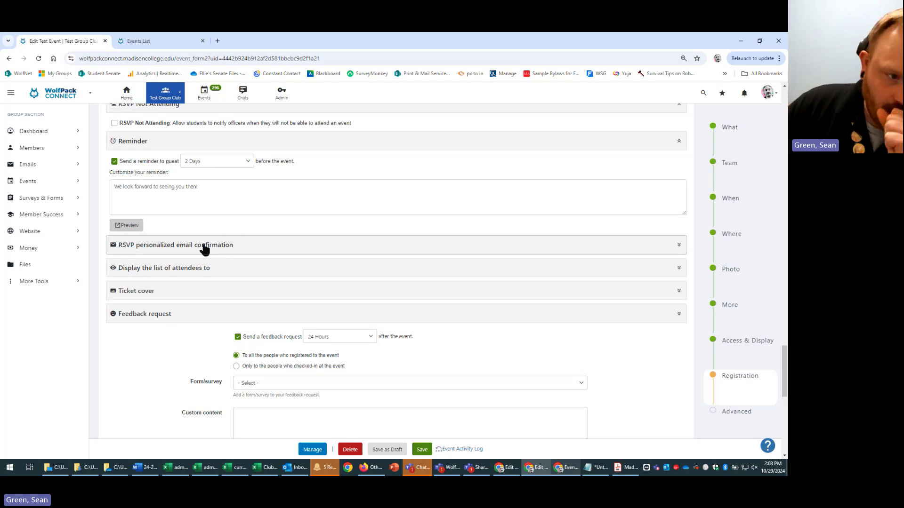
- Expand the RSVP confirmation email settings and the attendee list visibility, set to logged-on users only
{"action": "left_click", "coordinate": [210, 250]}
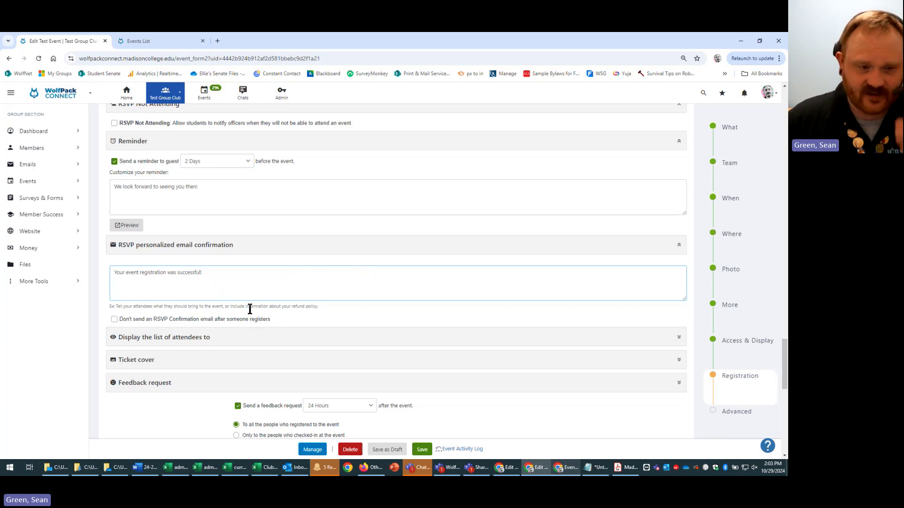
{"action": "left_click", "coordinate": [298, 338]}
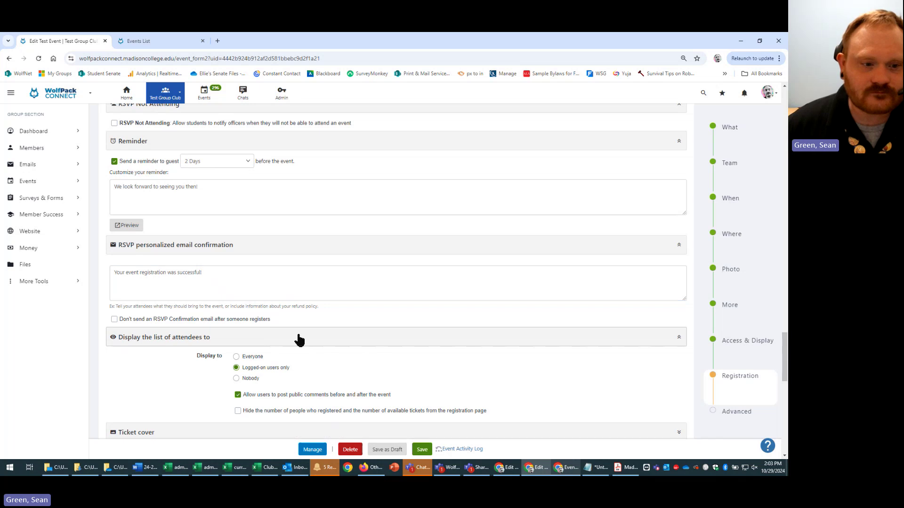
{"action": "scroll", "coordinate": [329, 311], "scroll_direction": "down", "scroll_amount": 2}
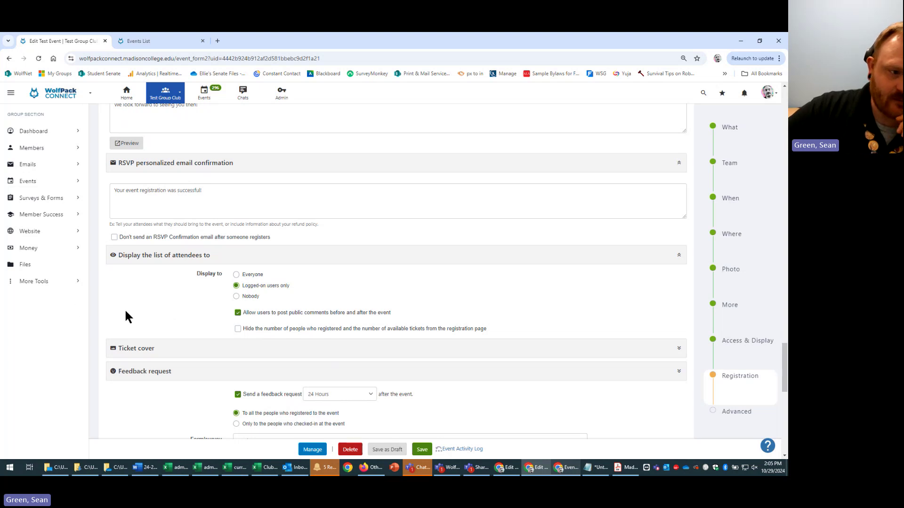
{"action": "scroll", "coordinate": [126, 317], "scroll_direction": "down", "scroll_amount": 3}
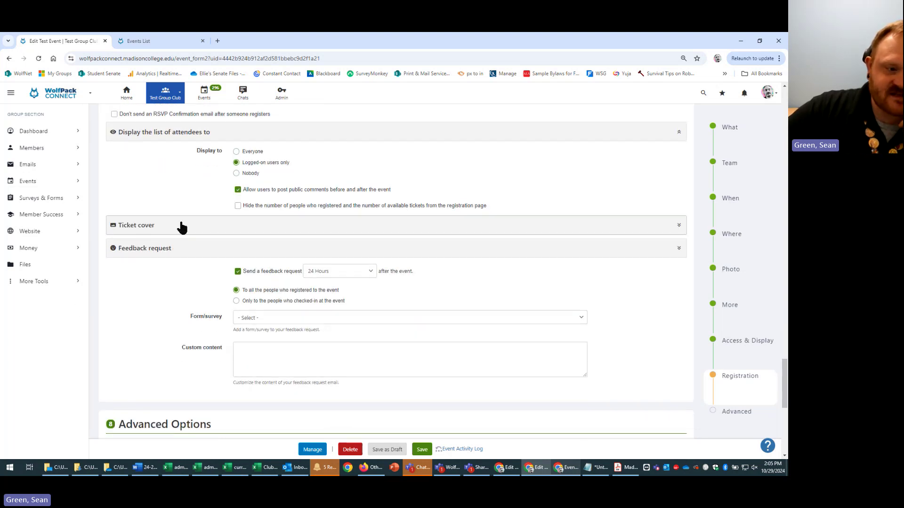
{"action": "scroll", "coordinate": [182, 228], "scroll_direction": "down", "scroll_amount": 1}
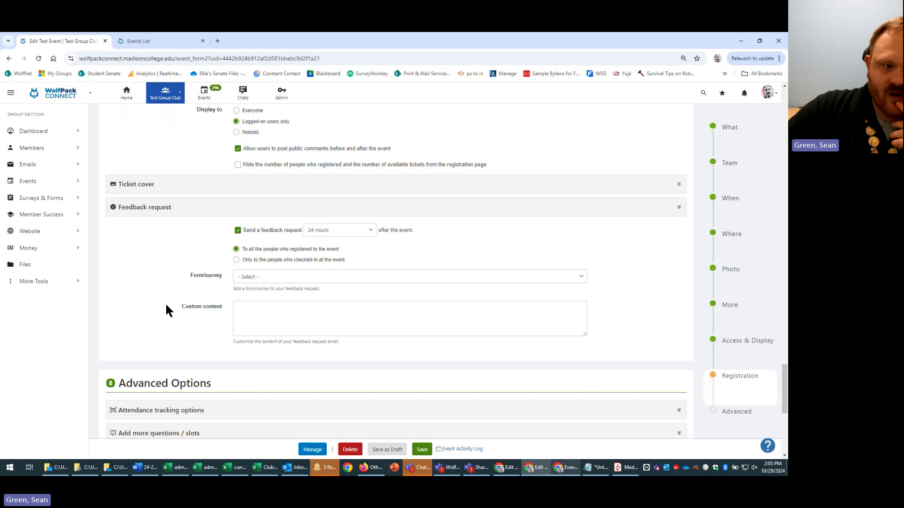
{"action": "scroll", "coordinate": [163, 329], "scroll_direction": "down", "scroll_amount": 3}
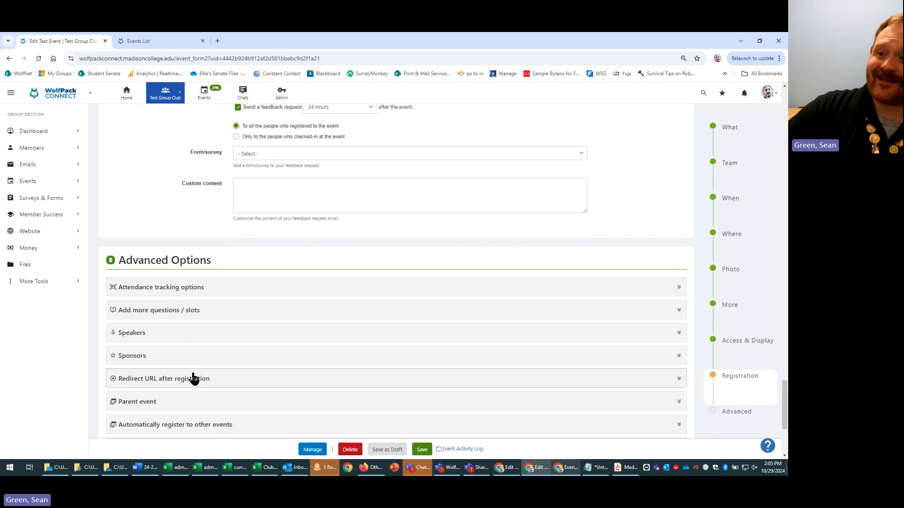
{"action": "scroll", "coordinate": [193, 379], "scroll_direction": "up", "scroll_amount": 2}
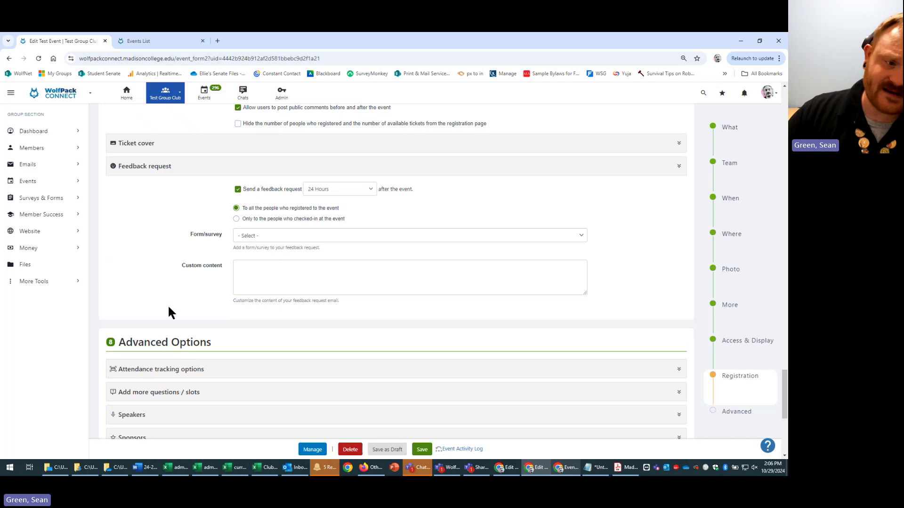
{"action": "scroll", "coordinate": [200, 310], "scroll_direction": "down", "scroll_amount": 2}
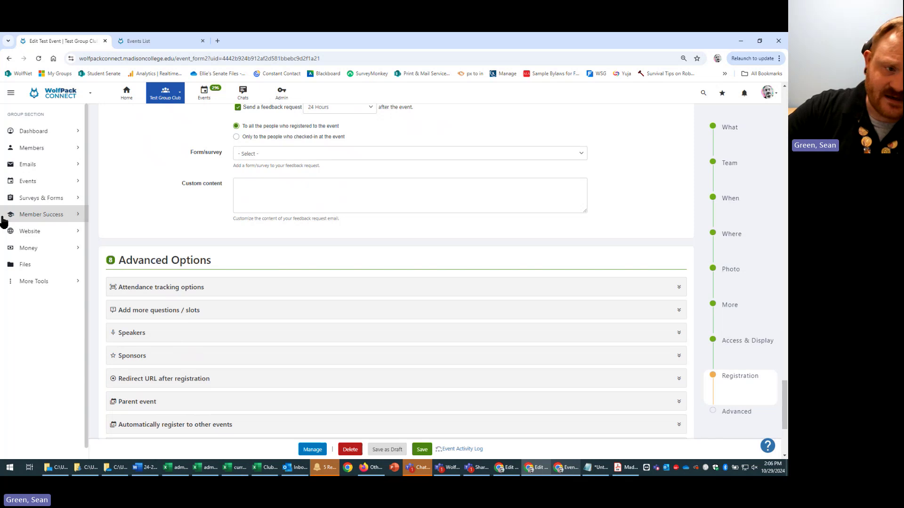
{"action": "scroll", "coordinate": [182, 239], "scroll_direction": "up", "scroll_amount": 3}
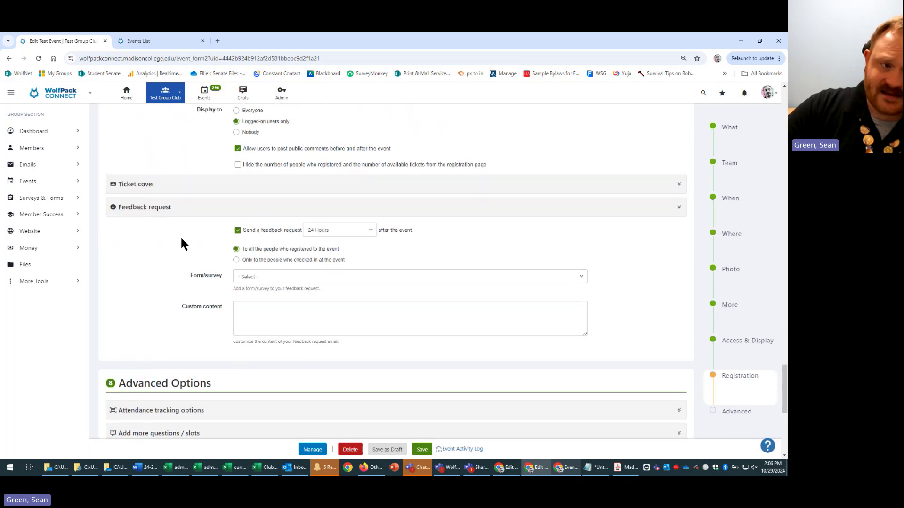
{"action": "scroll", "coordinate": [181, 240], "scroll_direction": "down", "scroll_amount": 4}
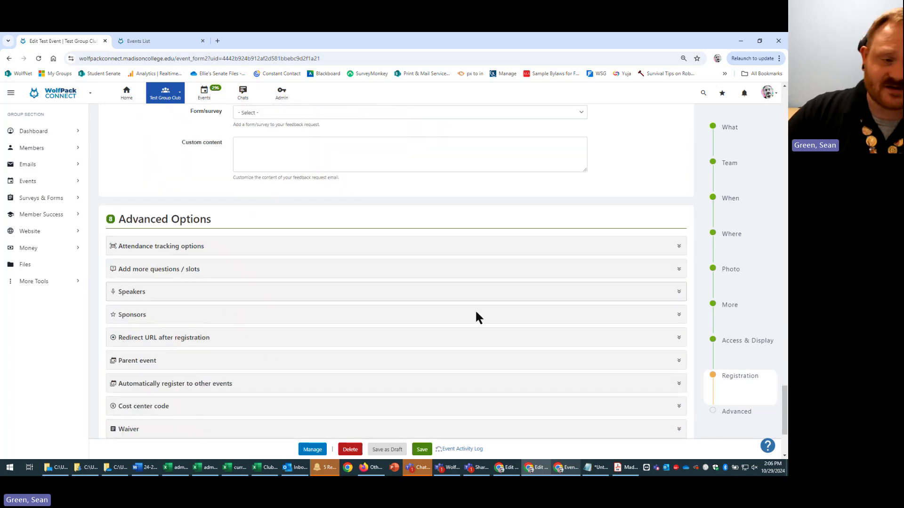
{"action": "scroll", "coordinate": [332, 235], "scroll_direction": "down", "scroll_amount": 3}
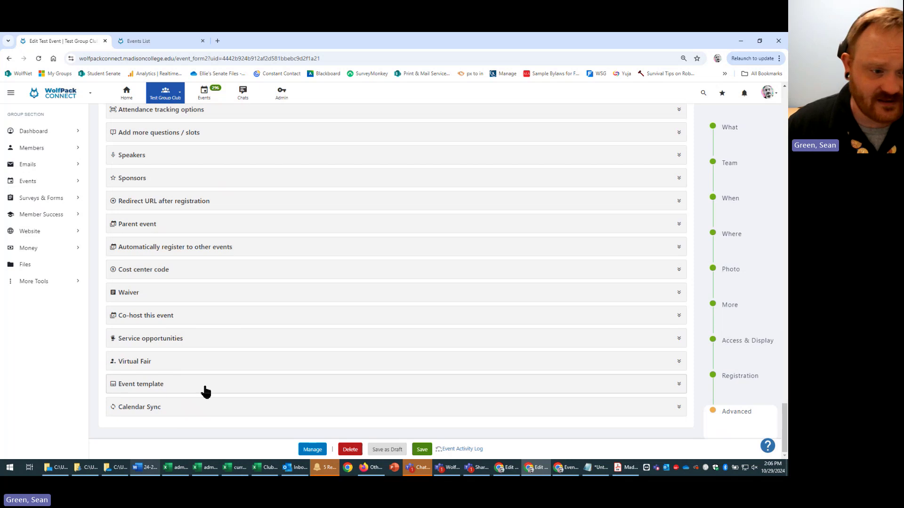
- Expand the Event template section and confirm it is set to No
{"action": "left_click", "coordinate": [306, 389]}
{"action": "scroll", "coordinate": [292, 395], "scroll_direction": "down", "scroll_amount": 1}
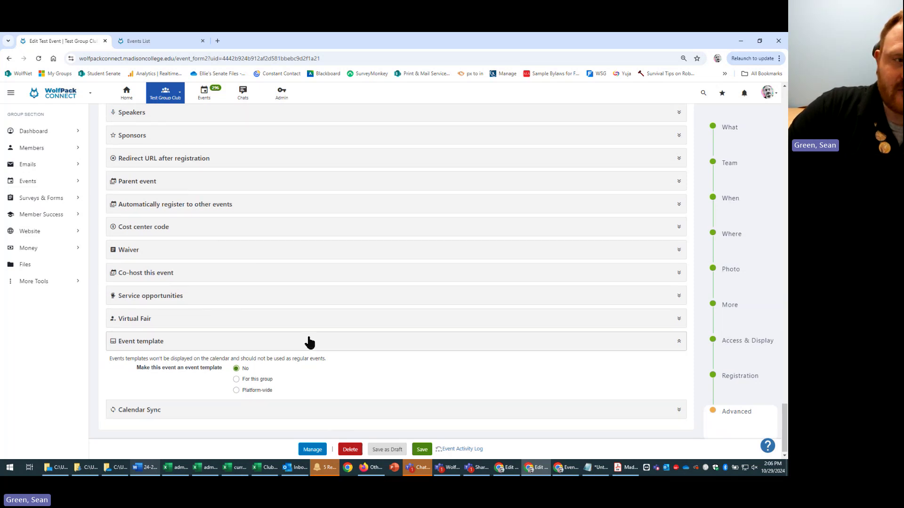
{"action": "scroll", "coordinate": [309, 344], "scroll_direction": "up", "scroll_amount": 6}
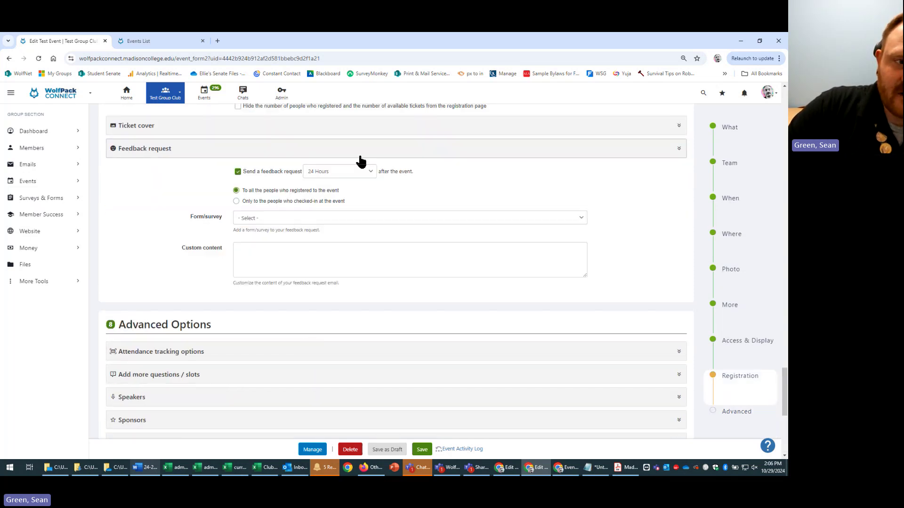
- Expand the Ticket cover section and check the reminder email preview
{"action": "scroll", "coordinate": [178, 236], "scroll_direction": "up", "scroll_amount": 2}
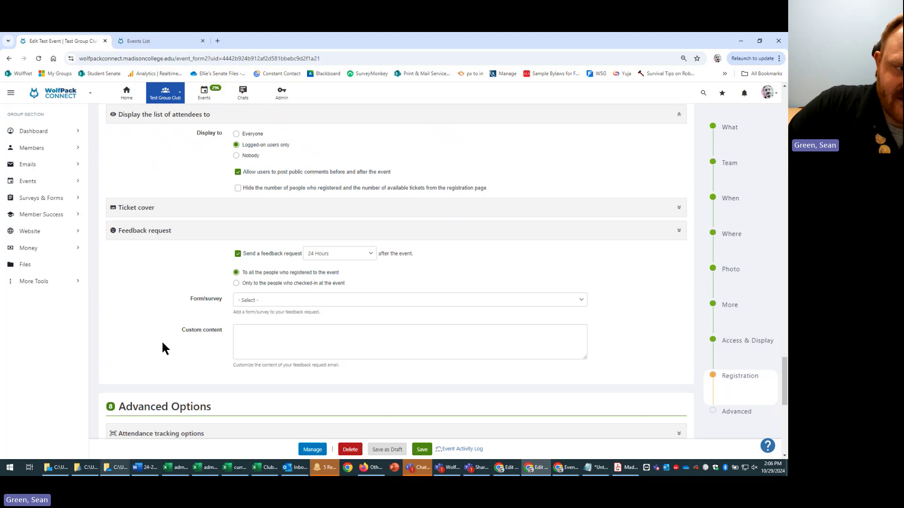
{"action": "scroll", "coordinate": [339, 377], "scroll_direction": "up", "scroll_amount": 3}
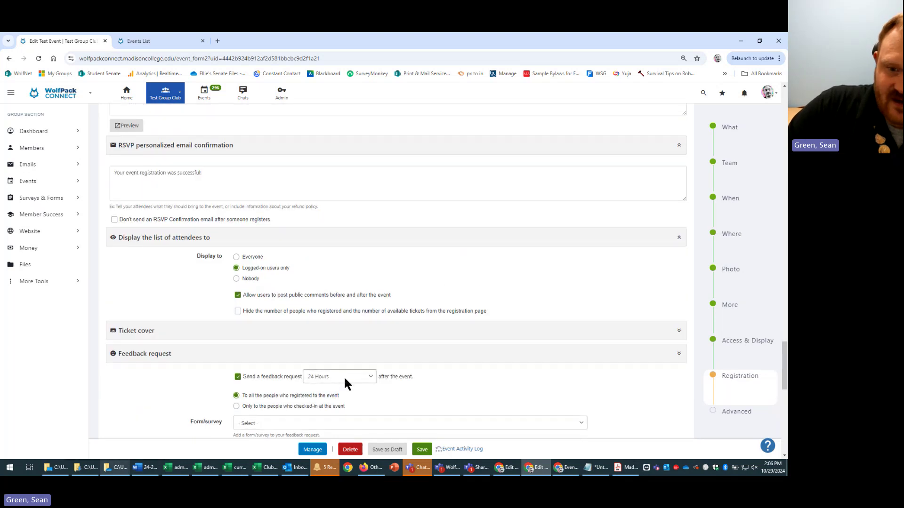
{"action": "scroll", "coordinate": [364, 381], "scroll_direction": "down", "scroll_amount": 3}
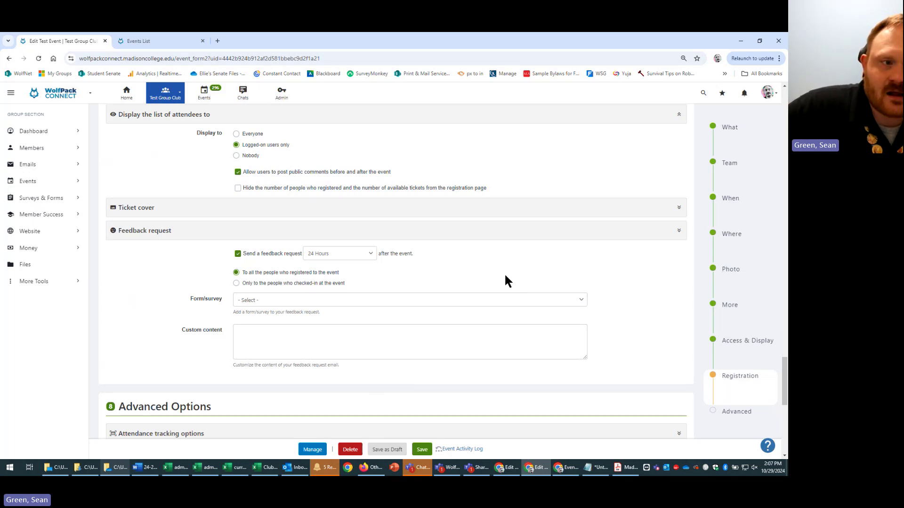
{"action": "scroll", "coordinate": [553, 298], "scroll_direction": "up", "scroll_amount": 1}
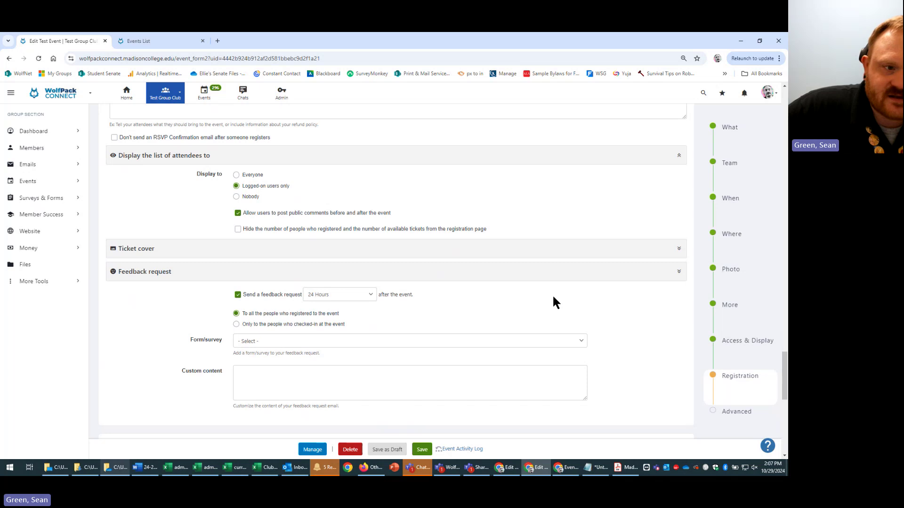
{"action": "left_click", "coordinate": [258, 252]}
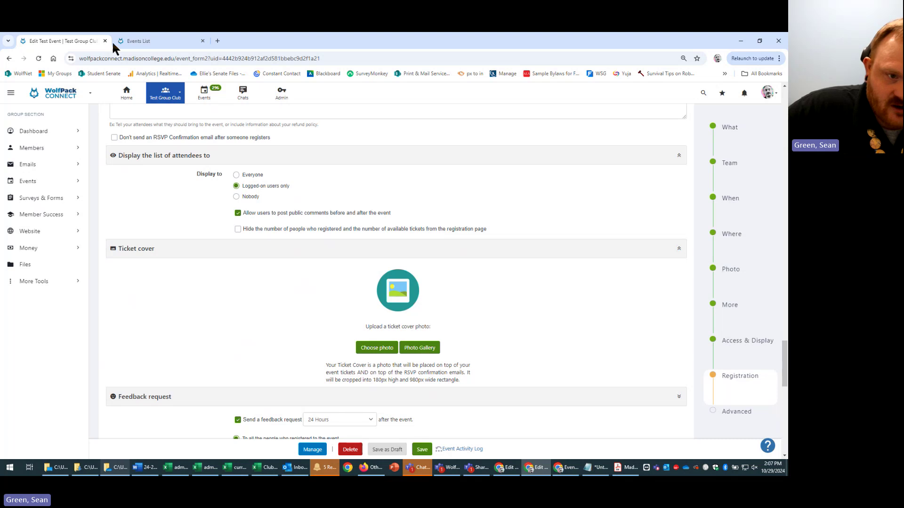
{"action": "scroll", "coordinate": [446, 372], "scroll_direction": "up", "scroll_amount": 4}
{"action": "left_click", "coordinate": [128, 208]}
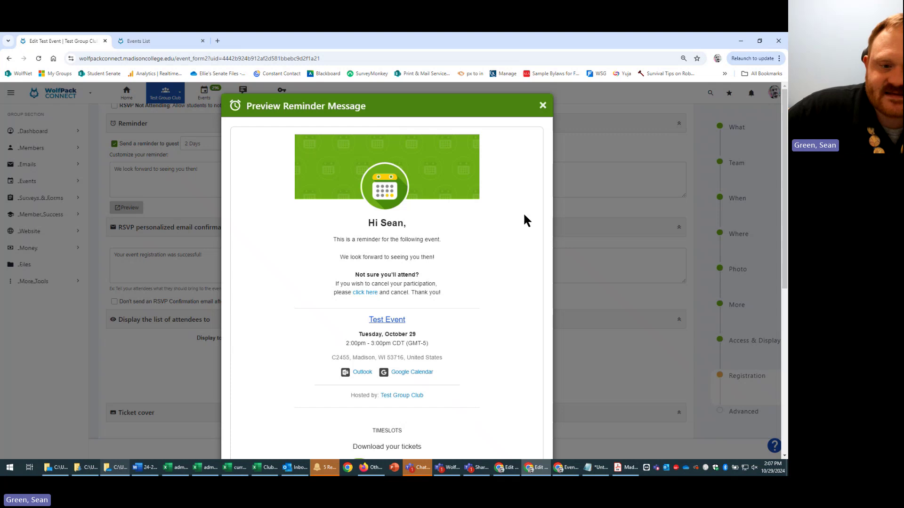
{"action": "left_click", "coordinate": [575, 203]}
- Compare the ticket cover's 180px by 980px size with the event photo's 380px by 760px
{"action": "scroll", "coordinate": [590, 236], "scroll_direction": "down", "scroll_amount": 2}
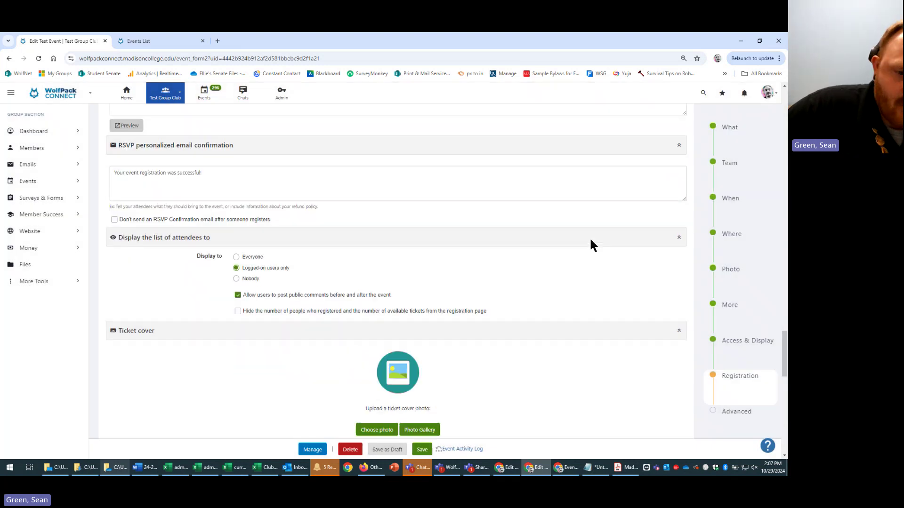
{"action": "scroll", "coordinate": [590, 240], "scroll_direction": "down", "scroll_amount": 2}
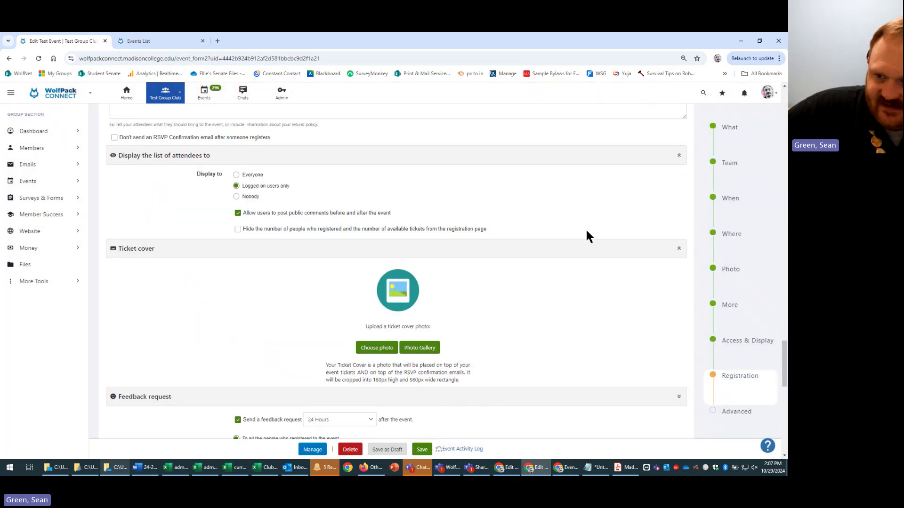
{"action": "scroll", "coordinate": [586, 229], "scroll_direction": "up", "scroll_amount": 1}
{"action": "scroll", "coordinate": [586, 227], "scroll_direction": "down", "scroll_amount": 1}
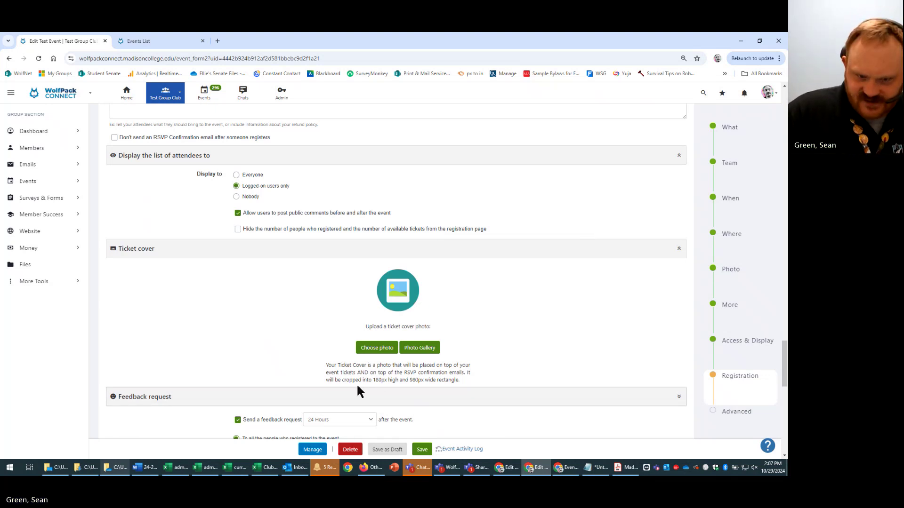
{"action": "left_click_drag", "start_coordinate": [373, 380], "coordinate": [402, 386]}
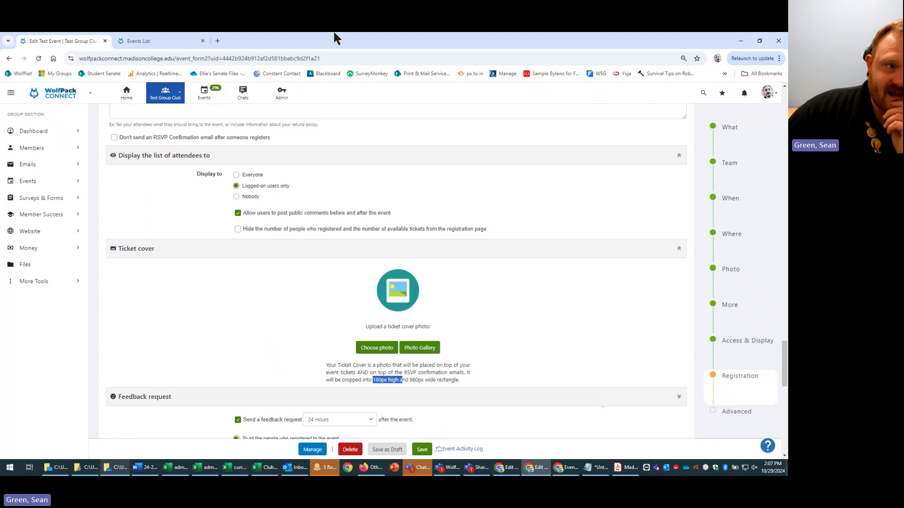
{"action": "scroll", "coordinate": [504, 332], "scroll_direction": "up", "scroll_amount": 2}
{"action": "scroll", "coordinate": [500, 329], "scroll_direction": "up", "scroll_amount": 8}
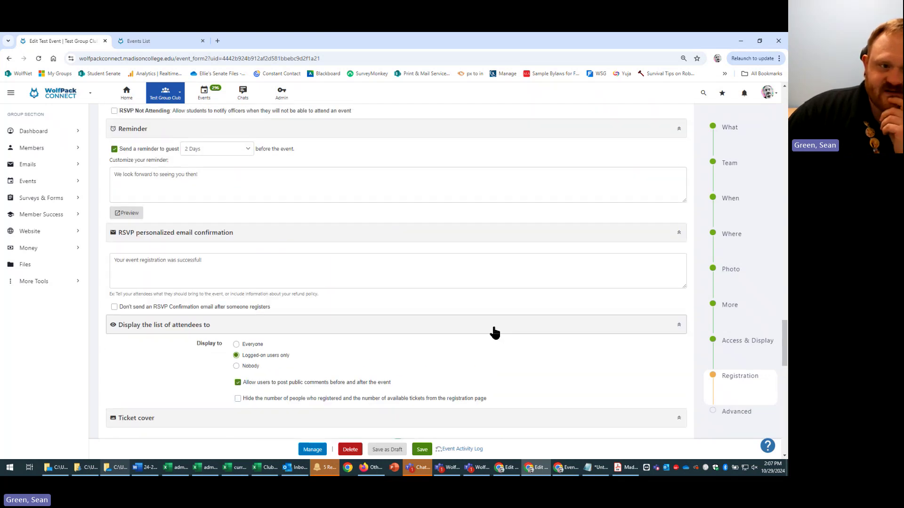
{"action": "scroll", "coordinate": [494, 326], "scroll_direction": "down", "scroll_amount": 6}
{"action": "scroll", "coordinate": [493, 326], "scroll_direction": "up", "scroll_amount": 10}
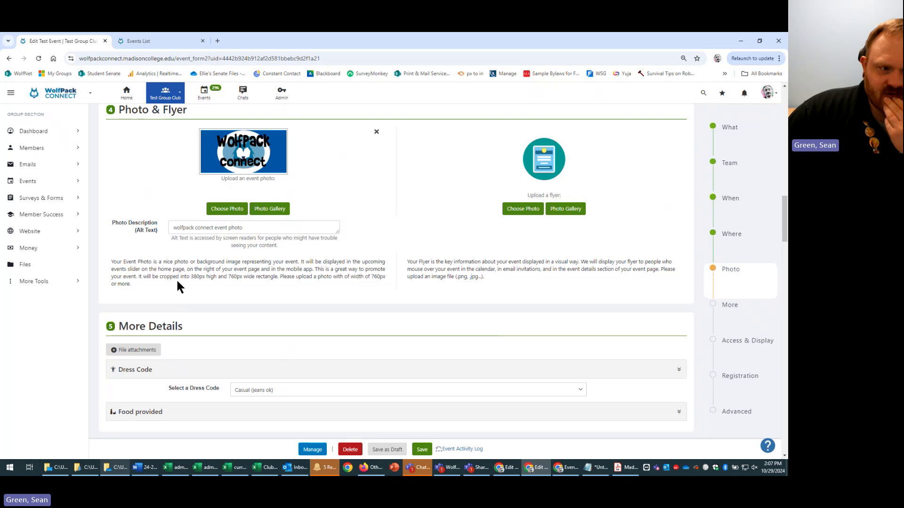
{"action": "left_click_drag", "start_coordinate": [191, 276], "coordinate": [242, 278]}
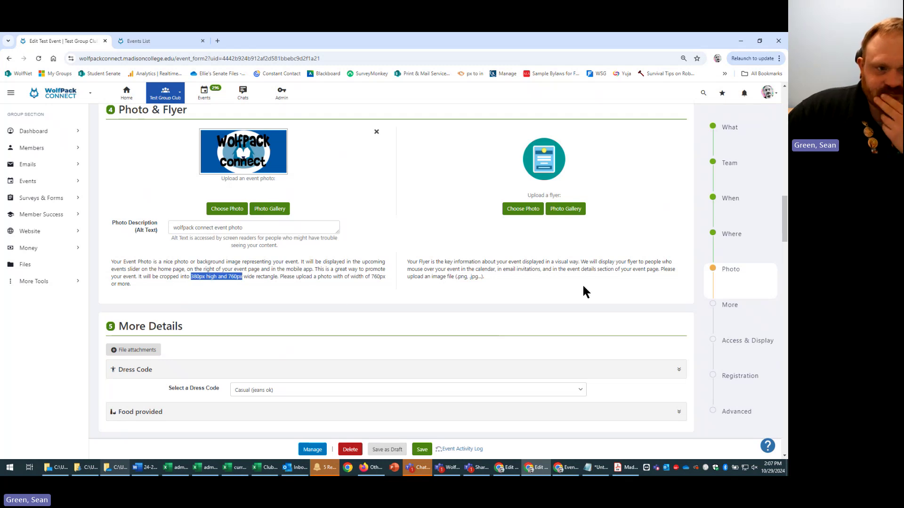
{"action": "scroll", "coordinate": [582, 285], "scroll_direction": "down", "scroll_amount": 10}
{"action": "scroll", "coordinate": [582, 287], "scroll_direction": "down", "scroll_amount": 10}
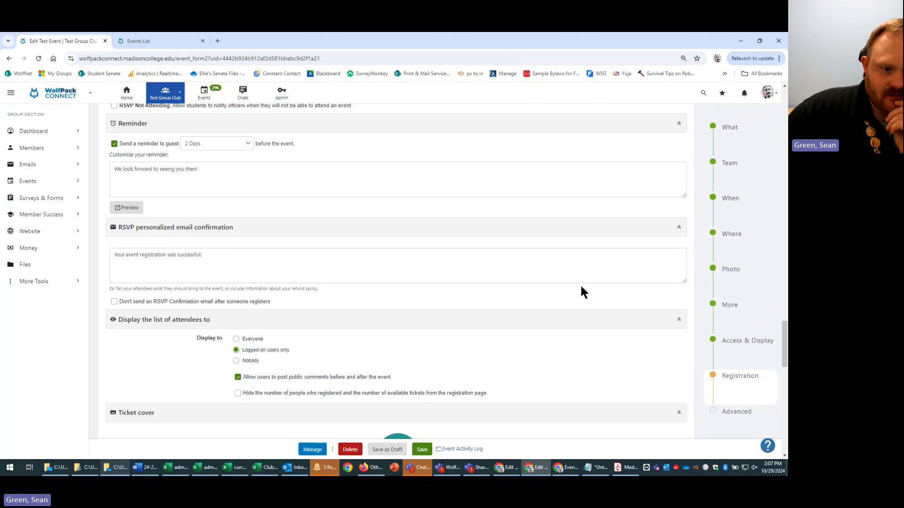
{"action": "scroll", "coordinate": [582, 292], "scroll_direction": "down", "scroll_amount": 5}
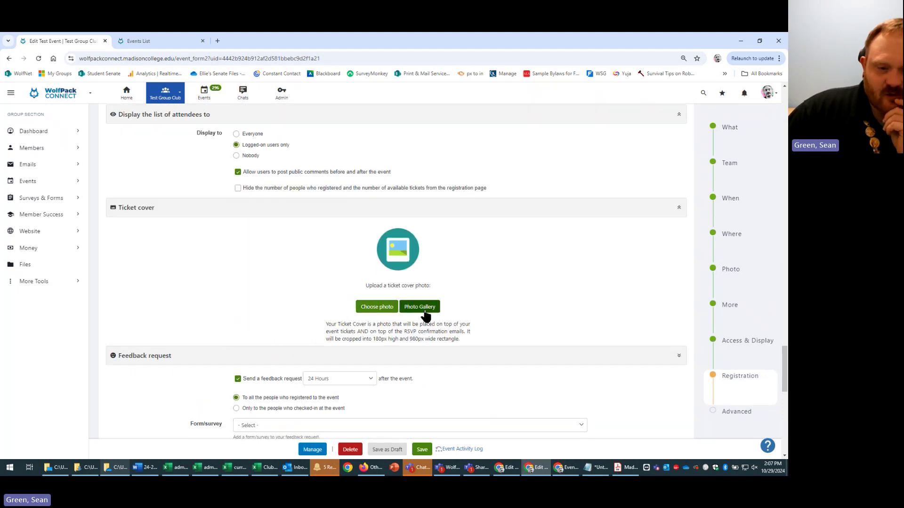
- Choose the tennis court picture from Free Photos as the ticket cover and apply the wide crop
{"action": "left_click", "coordinate": [418, 307]}
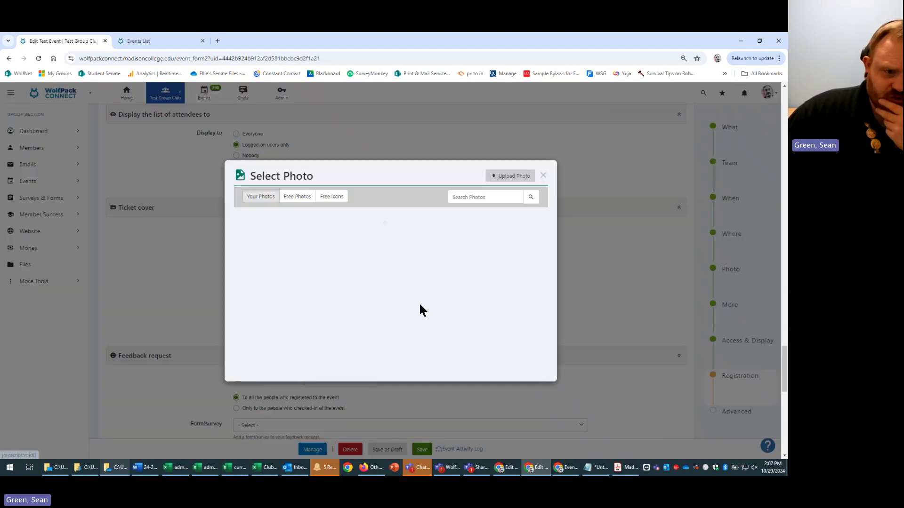
{"action": "left_click", "coordinate": [299, 198]}
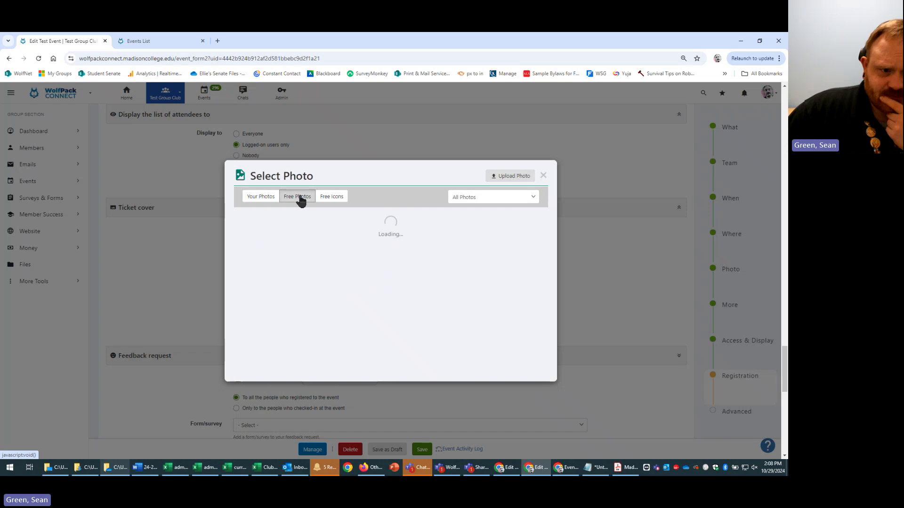
{"action": "left_click", "coordinate": [287, 235]}
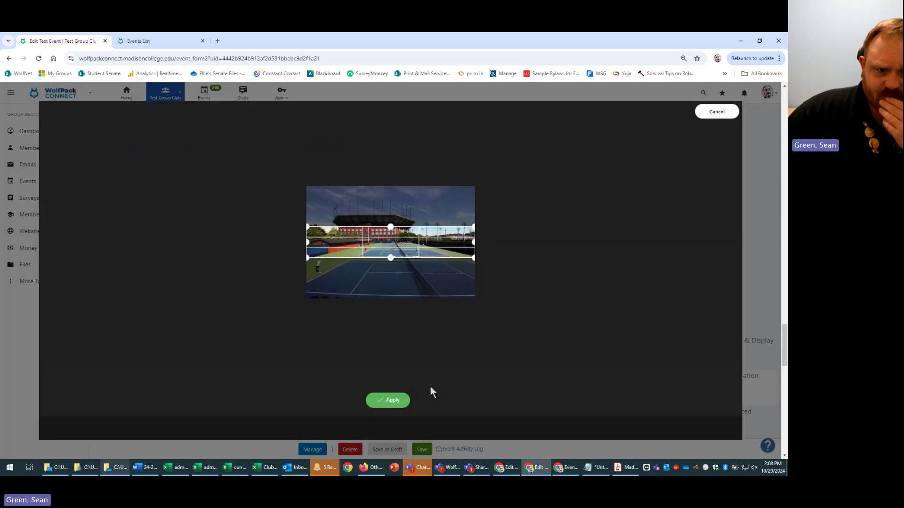
{"action": "left_click", "coordinate": [390, 405]}
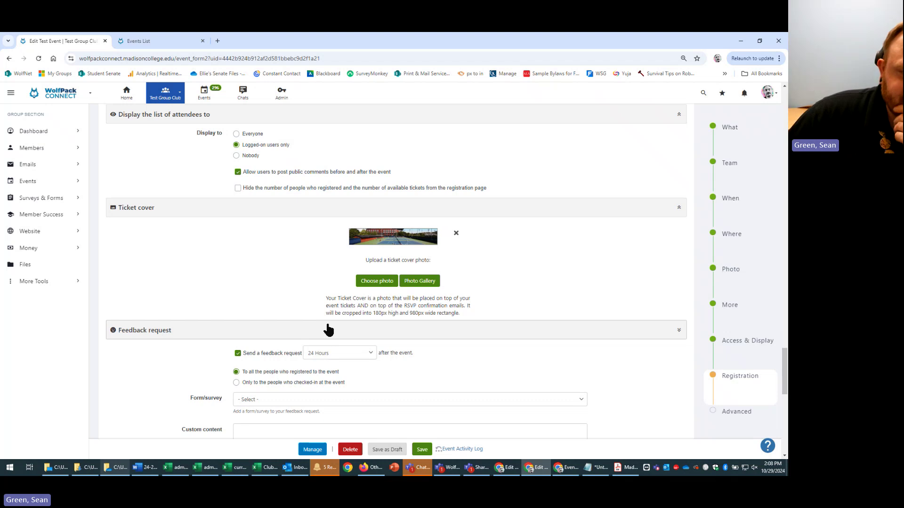
{"action": "scroll", "coordinate": [363, 340], "scroll_direction": "down", "scroll_amount": 1}
{"action": "scroll", "coordinate": [459, 326], "scroll_direction": "down", "scroll_amount": 3}
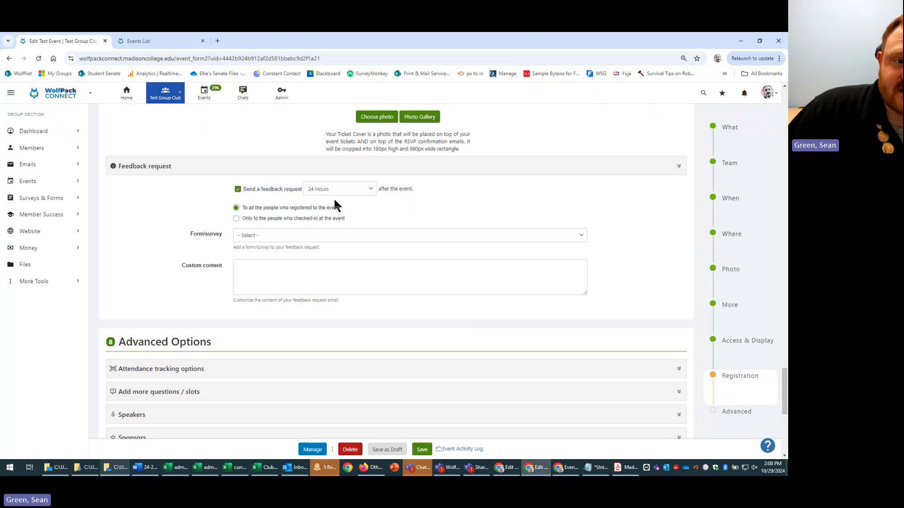
{"action": "left_click", "coordinate": [364, 190]}
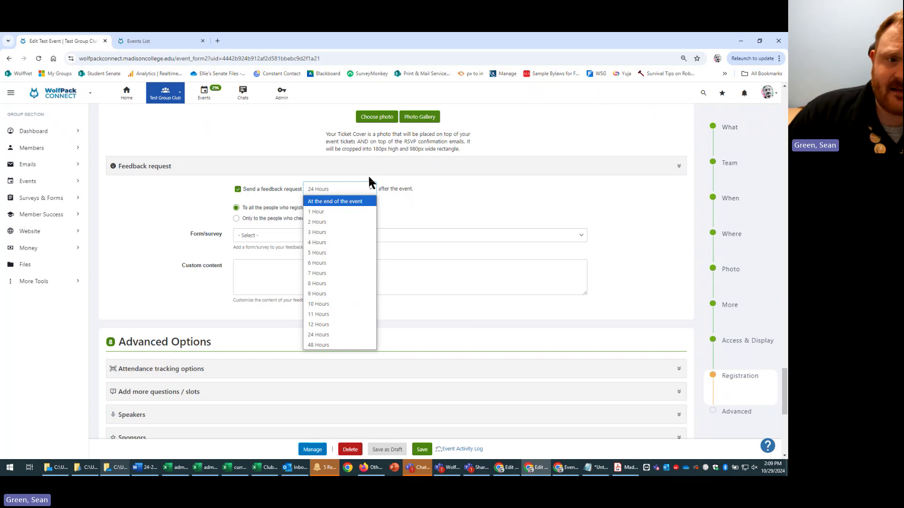
{"action": "left_click", "coordinate": [528, 191]}
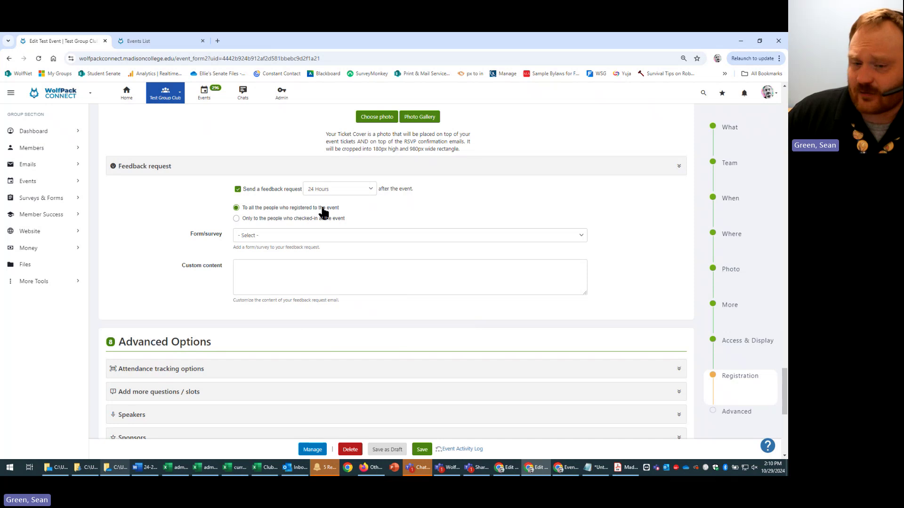
{"action": "left_click", "coordinate": [564, 236]}
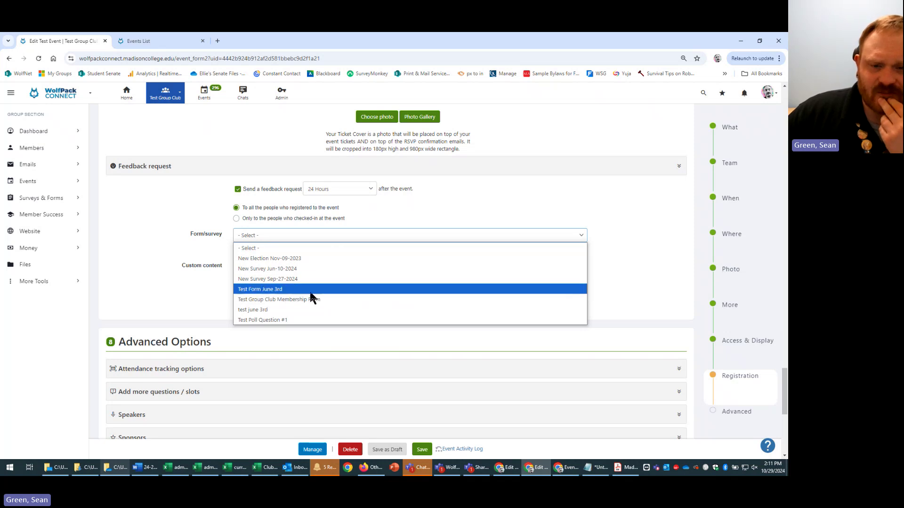
{"action": "left_click", "coordinate": [644, 284]}
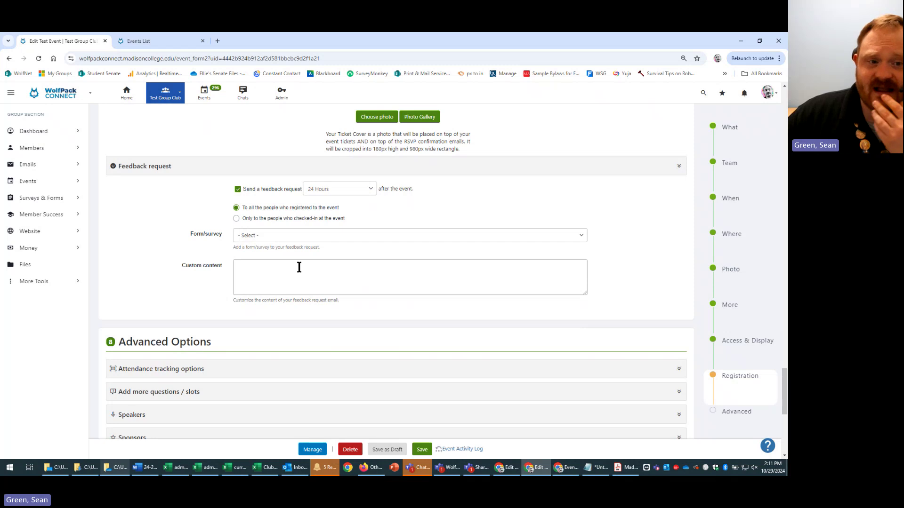
{"action": "left_click", "coordinate": [315, 240]}
{"action": "left_click", "coordinate": [617, 290]}
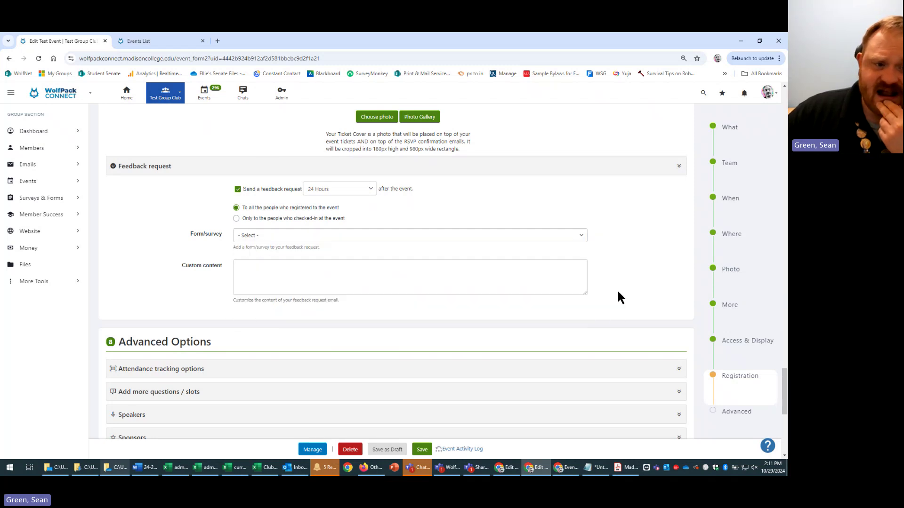
{"action": "left_click", "coordinate": [398, 274]}
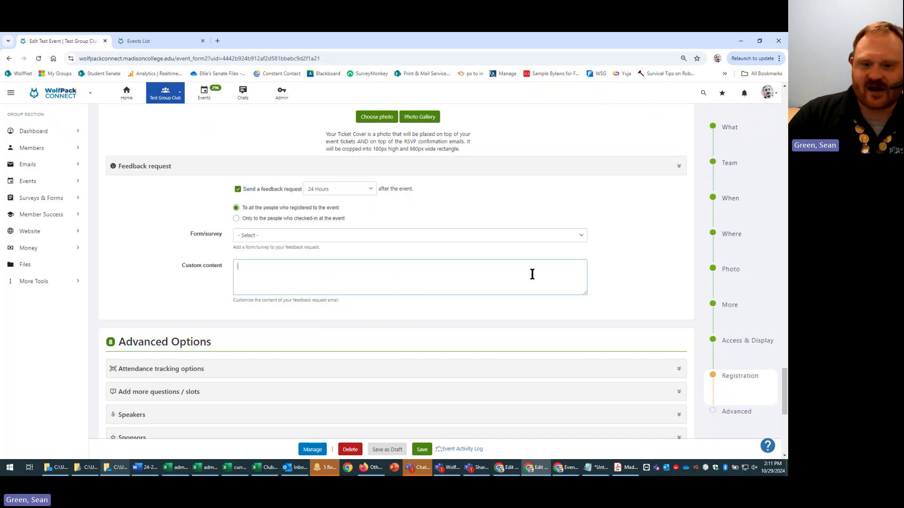
- Scroll up through the event form and back down to the registration open and close dates
{"action": "scroll", "coordinate": [464, 268], "scroll_direction": "down", "scroll_amount": 2}
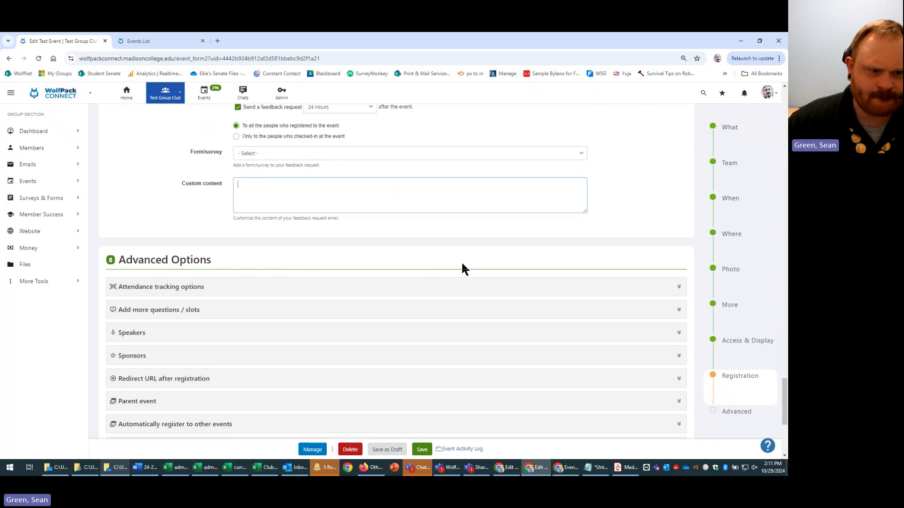
{"action": "scroll", "coordinate": [592, 264], "scroll_direction": "up", "scroll_amount": 3}
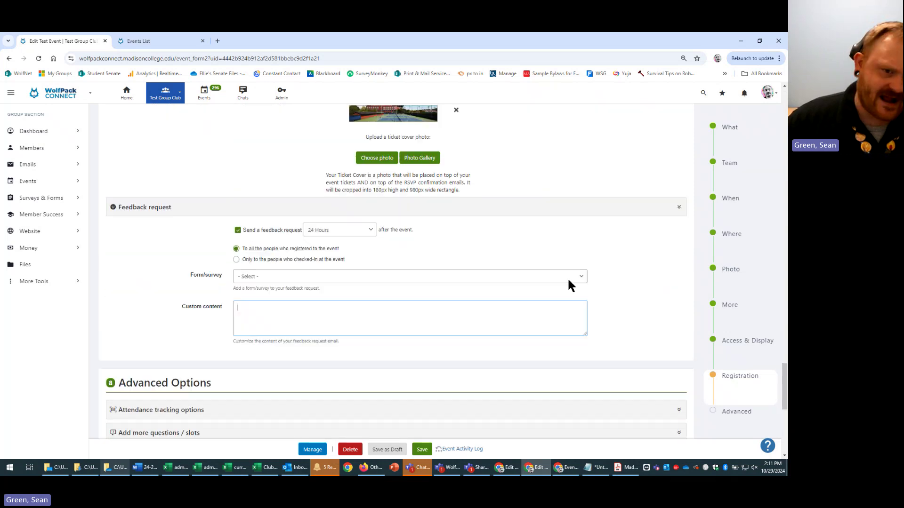
{"action": "scroll", "coordinate": [606, 347], "scroll_direction": "up", "scroll_amount": 2}
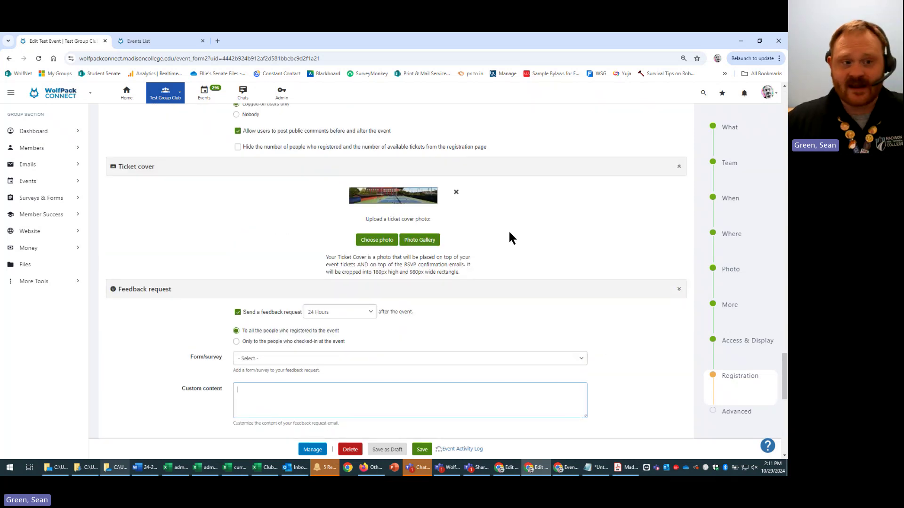
{"action": "scroll", "coordinate": [592, 336], "scroll_direction": "up", "scroll_amount": 6}
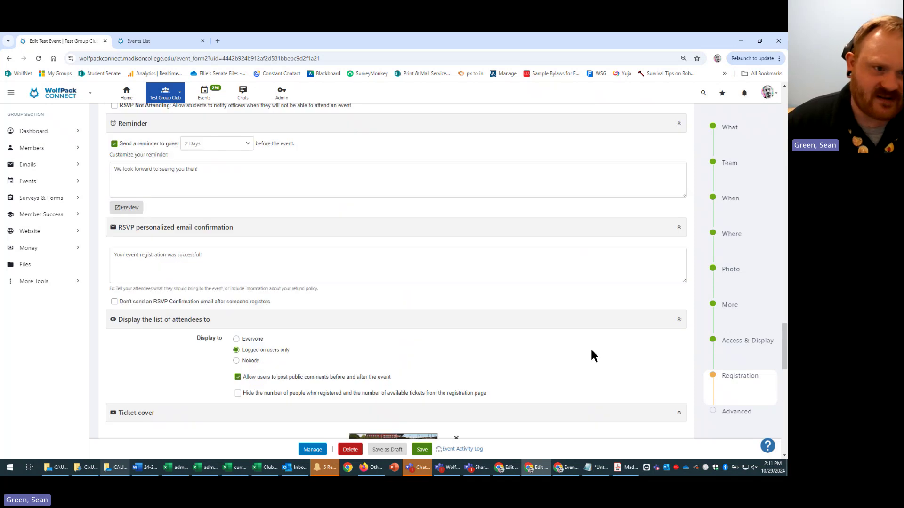
{"action": "scroll", "coordinate": [476, 427], "scroll_direction": "up", "scroll_amount": 20}
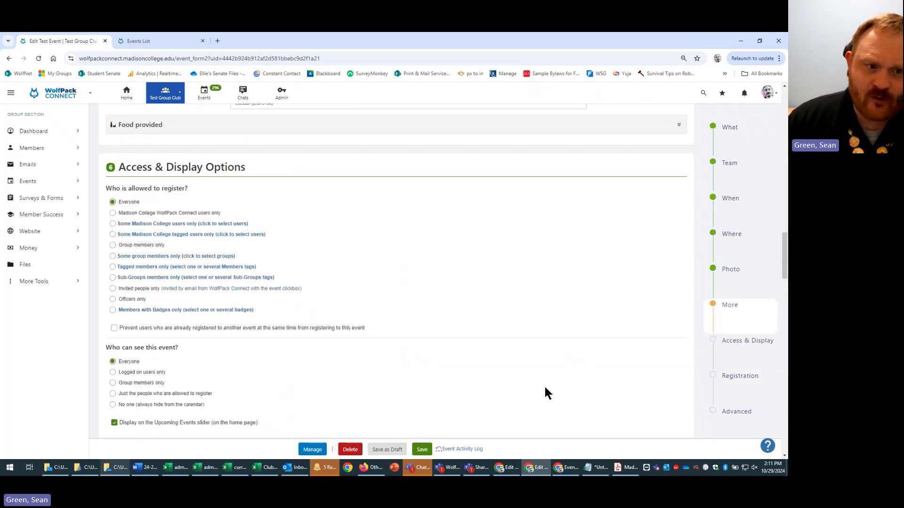
{"action": "scroll", "coordinate": [512, 374], "scroll_direction": "up", "scroll_amount": 8}
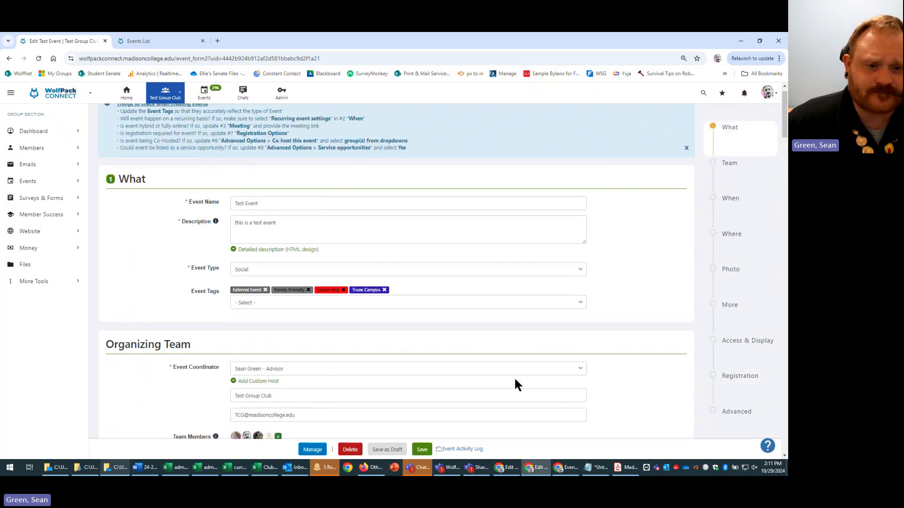
{"action": "scroll", "coordinate": [516, 365], "scroll_direction": "down", "scroll_amount": 16}
{"action": "scroll", "coordinate": [514, 364], "scroll_direction": "down", "scroll_amount": 15}
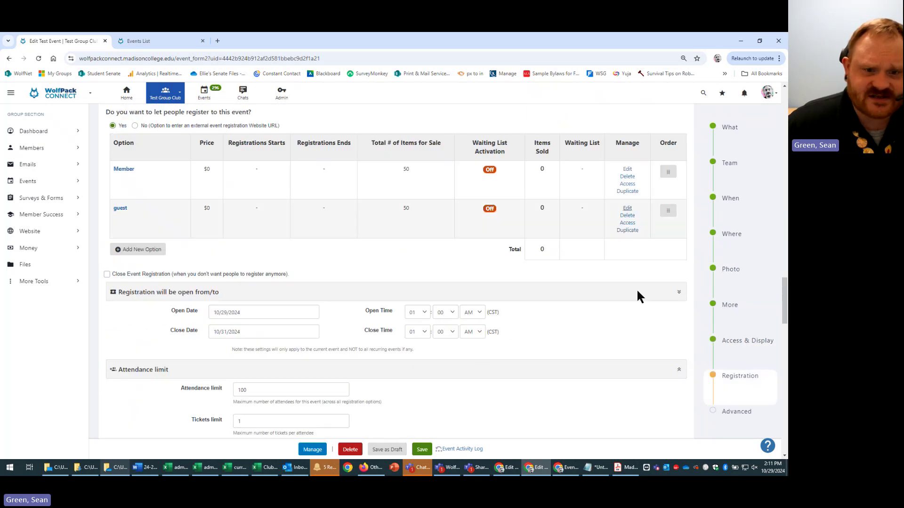
- Set the registration Open Date to 06 Nov 24 and the Close Date to 07 Nov 24
{"action": "left_click", "coordinate": [278, 313]}
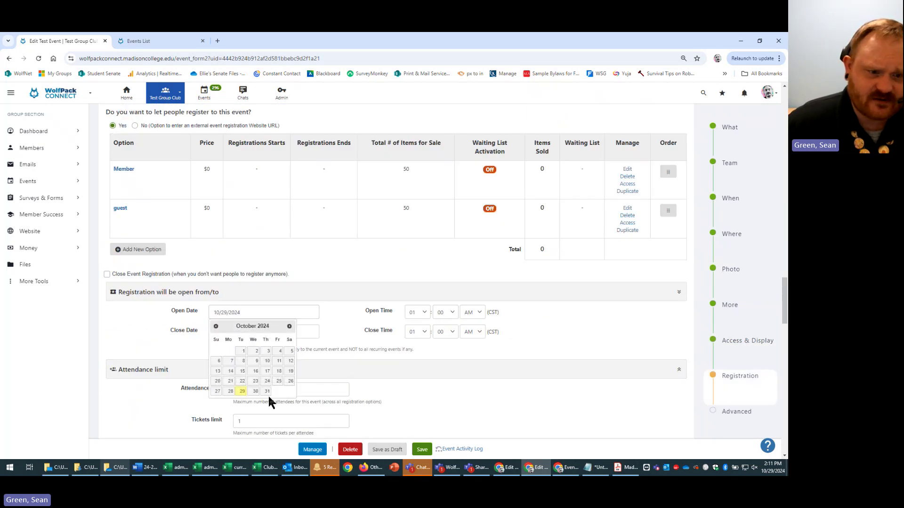
{"action": "left_click", "coordinate": [290, 327]}
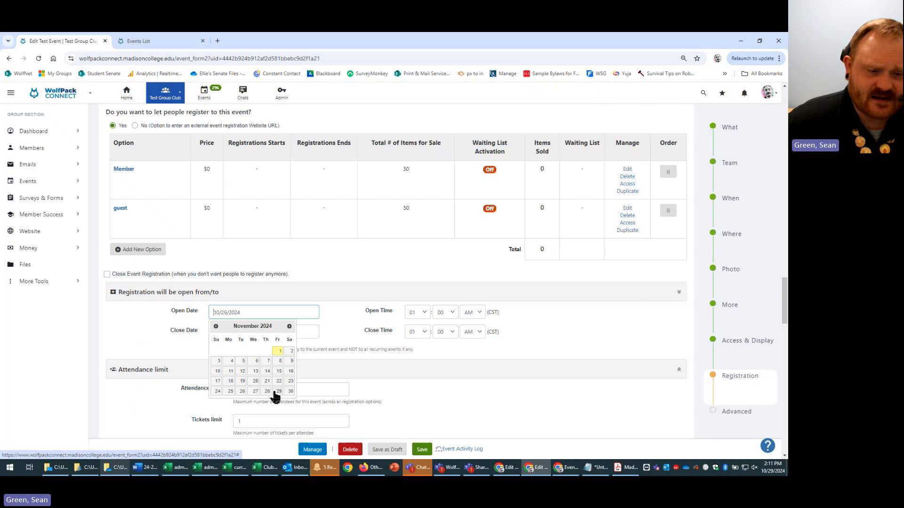
{"action": "left_click", "coordinate": [257, 361]}
{"action": "left_click", "coordinate": [254, 333]}
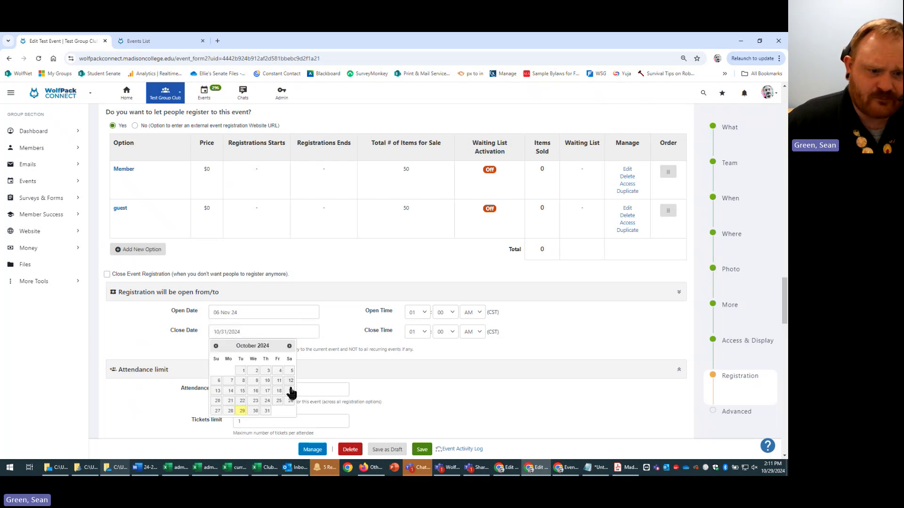
{"action": "left_click", "coordinate": [290, 346]}
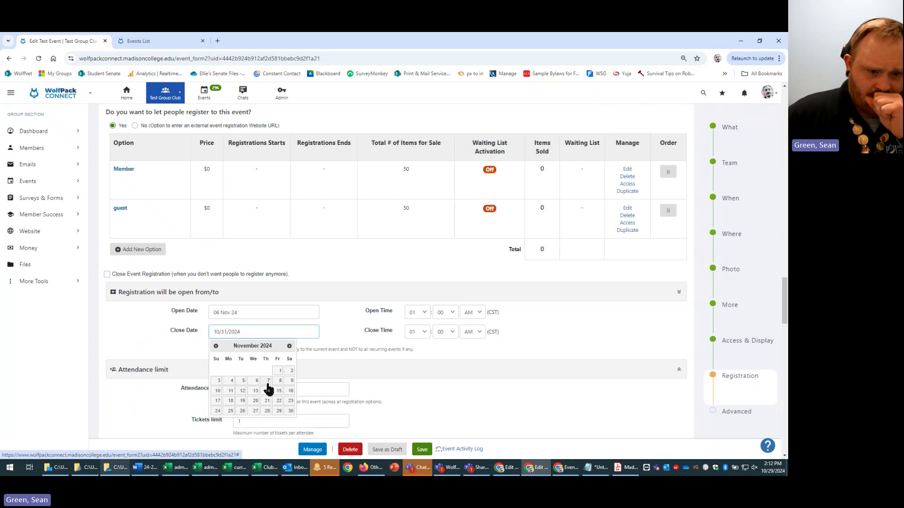
{"action": "left_click", "coordinate": [269, 381]}
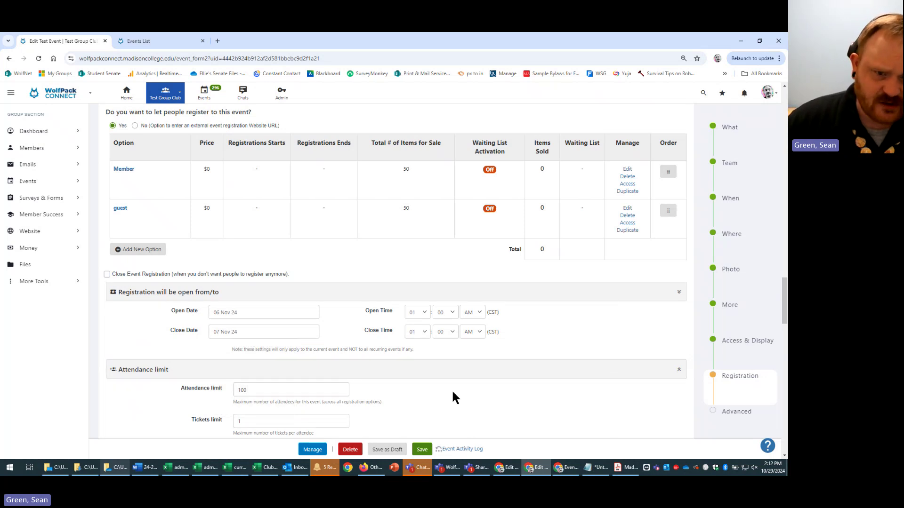
{"action": "scroll", "coordinate": [463, 384], "scroll_direction": "up", "scroll_amount": 20}
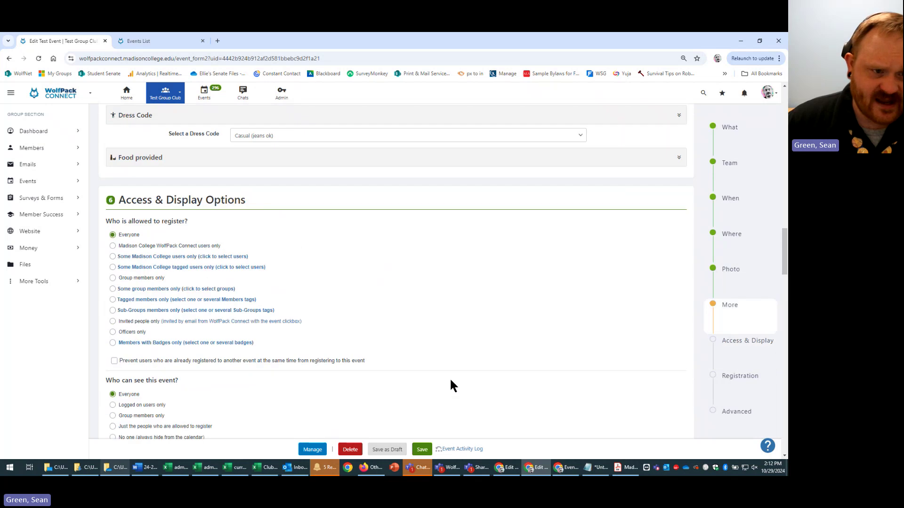
- Change the event Start Date to 07 Nov 24, keep End Date at 07 Nov 24, and save
{"action": "scroll", "coordinate": [451, 382], "scroll_direction": "up", "scroll_amount": 6}
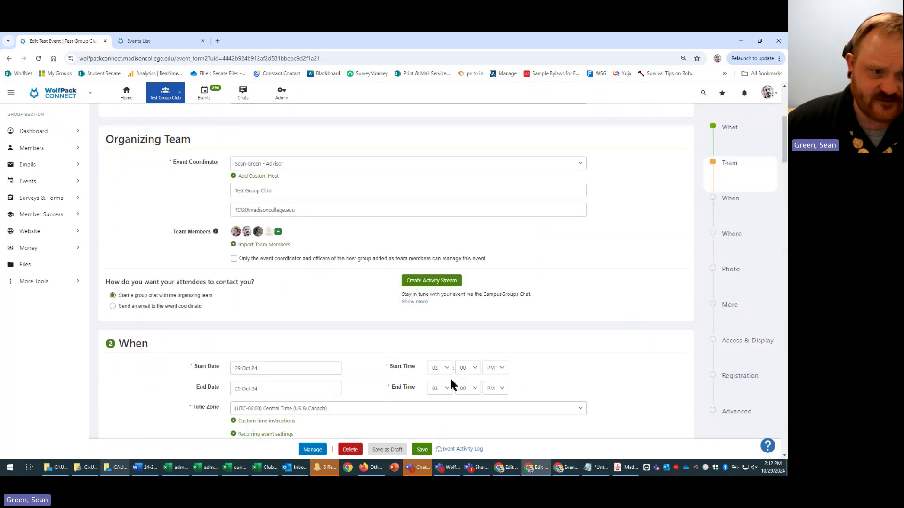
{"action": "left_click", "coordinate": [307, 373]}
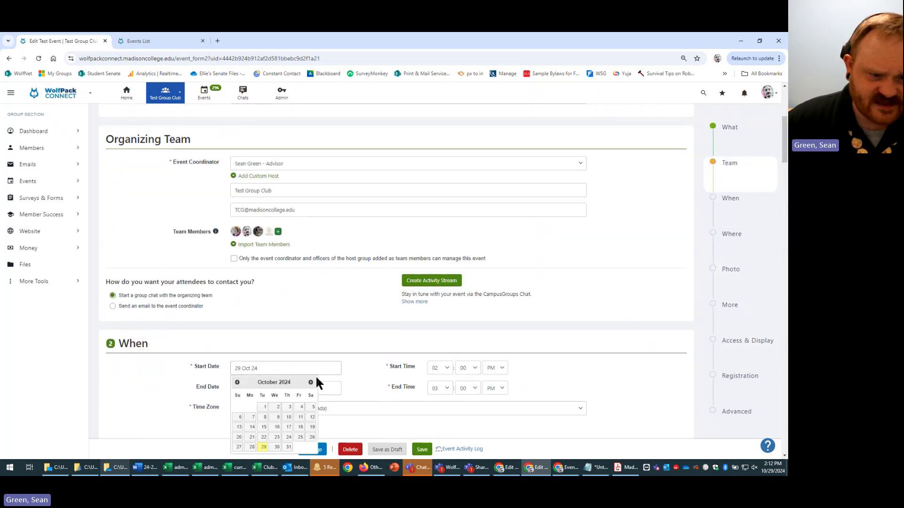
{"action": "left_click", "coordinate": [311, 382]}
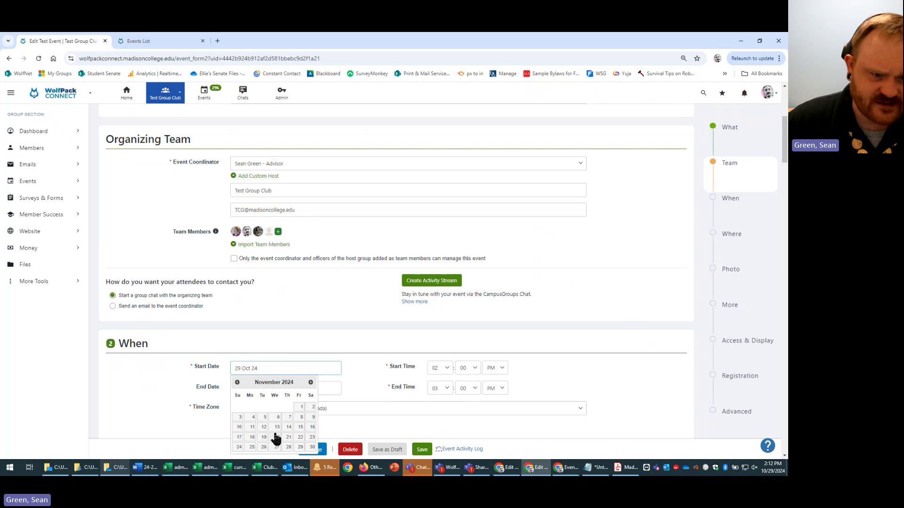
{"action": "left_click", "coordinate": [278, 417]}
{"action": "left_click", "coordinate": [303, 370]}
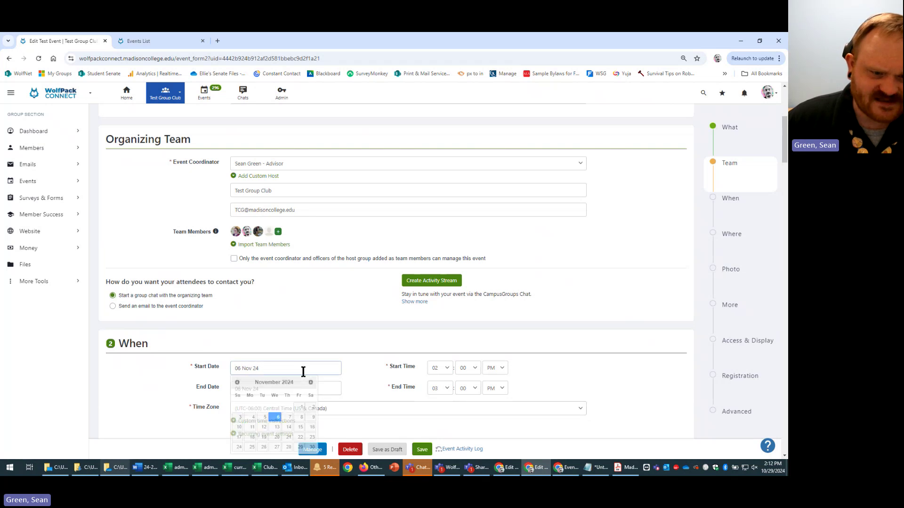
{"action": "left_click", "coordinate": [293, 417]}
{"action": "left_click", "coordinate": [301, 395]}
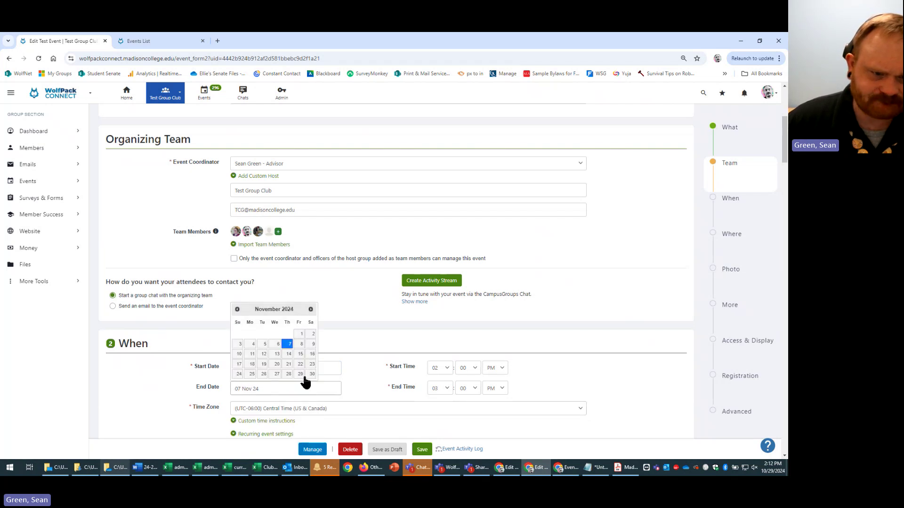
{"action": "left_click", "coordinate": [361, 358]}
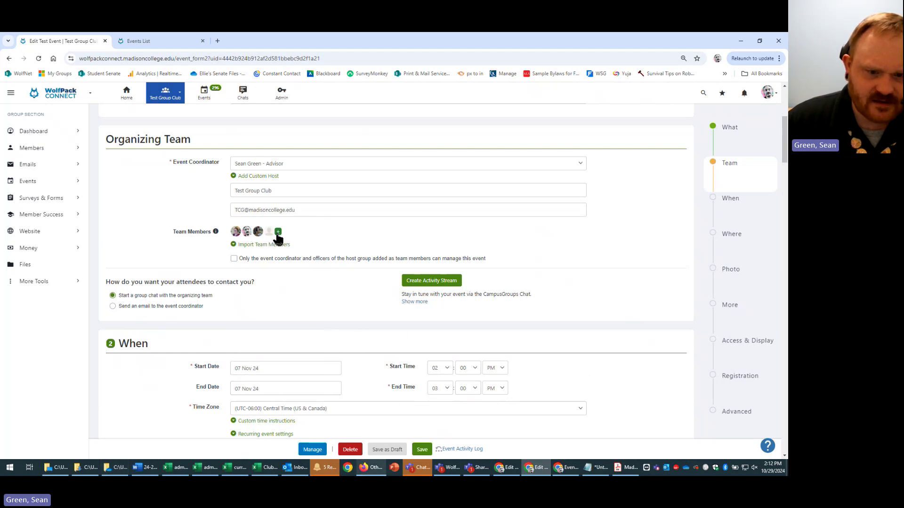
{"action": "left_click", "coordinate": [422, 450]}
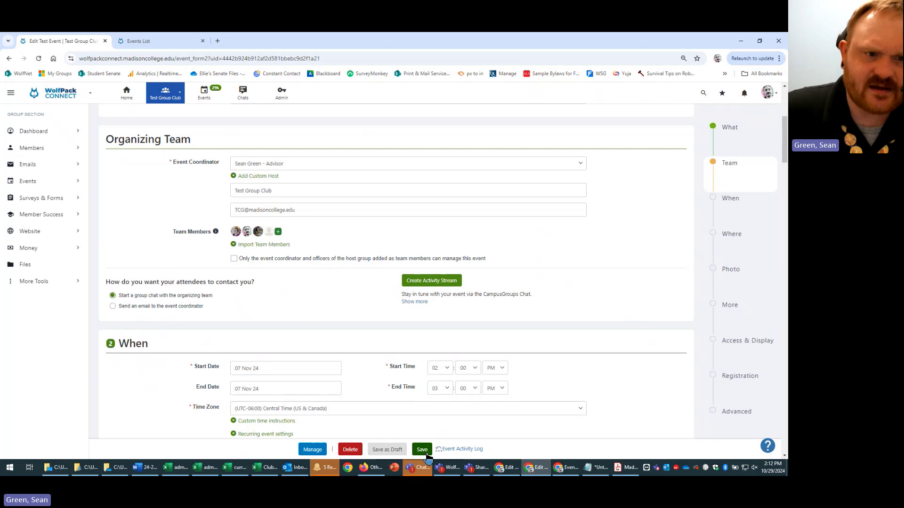